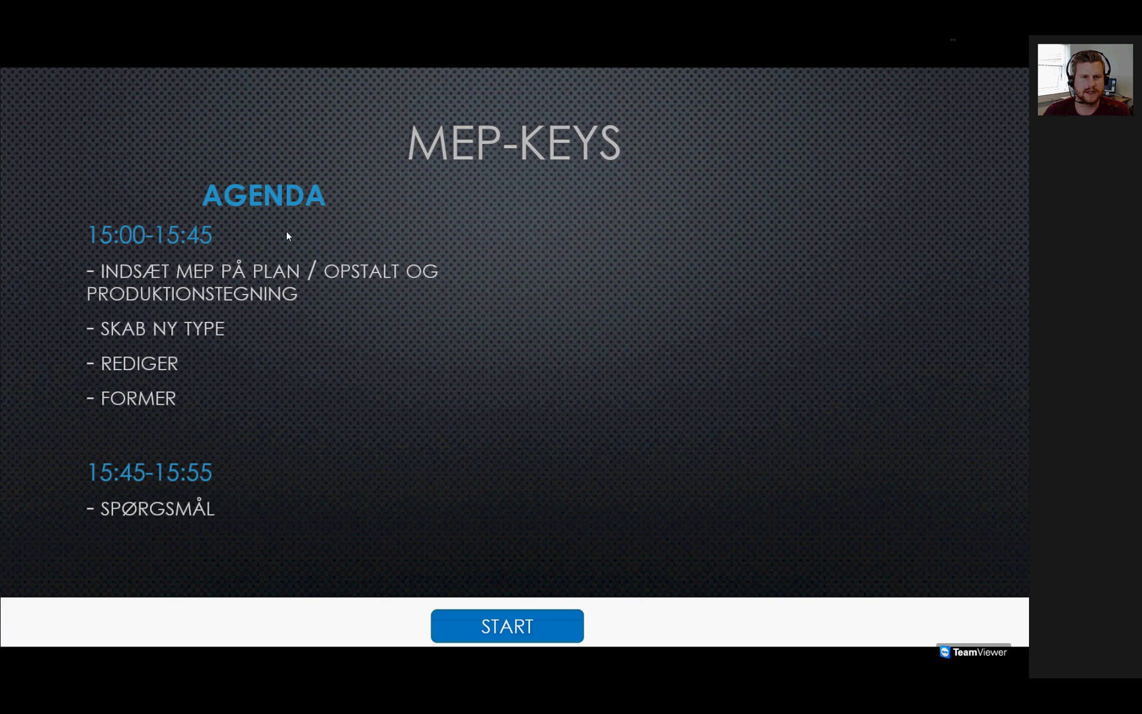
# Leave the presentation, view the project's floor plan list in IMPACT Project Manager, and switch to the AutoCAD plan drawing
pyautogui.click(521, 624)
pyautogui.click(621, 354)
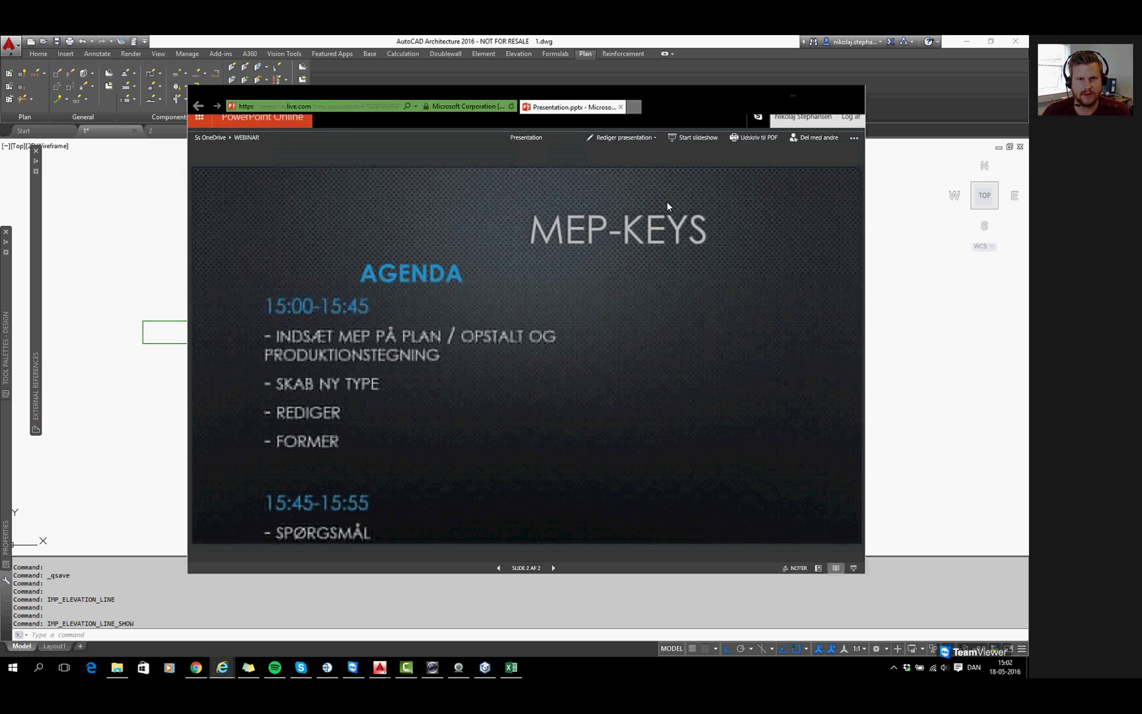
pyautogui.hotkey('alt', 'Tab')
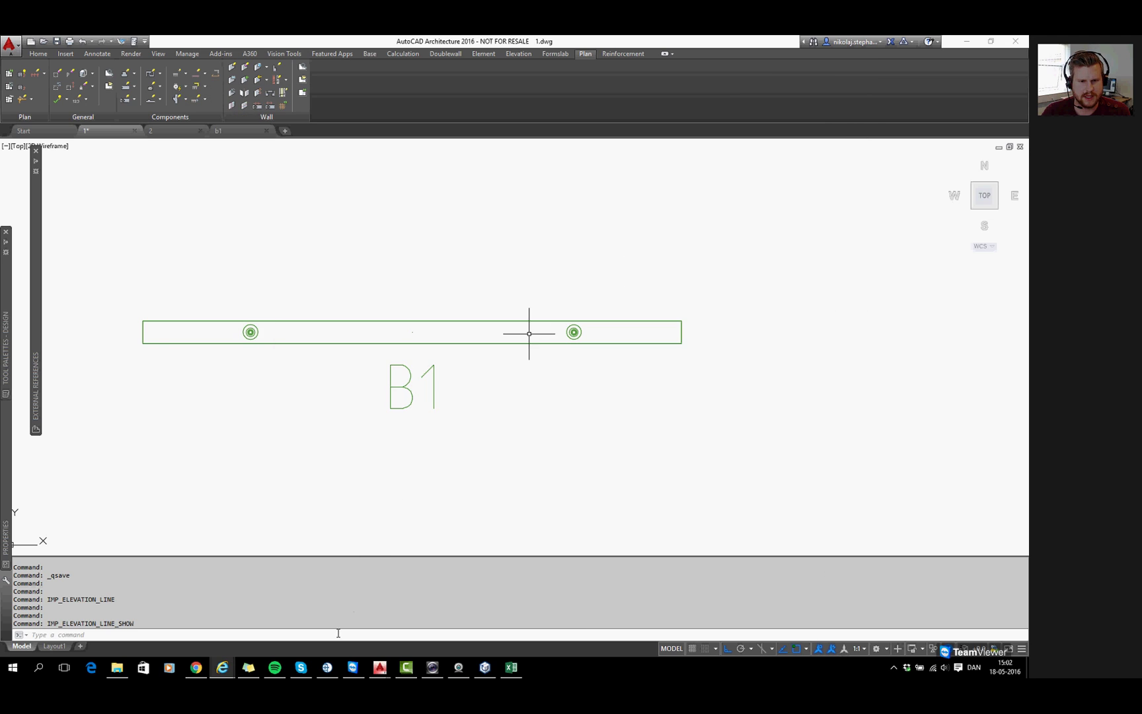
pyautogui.click(327, 667)
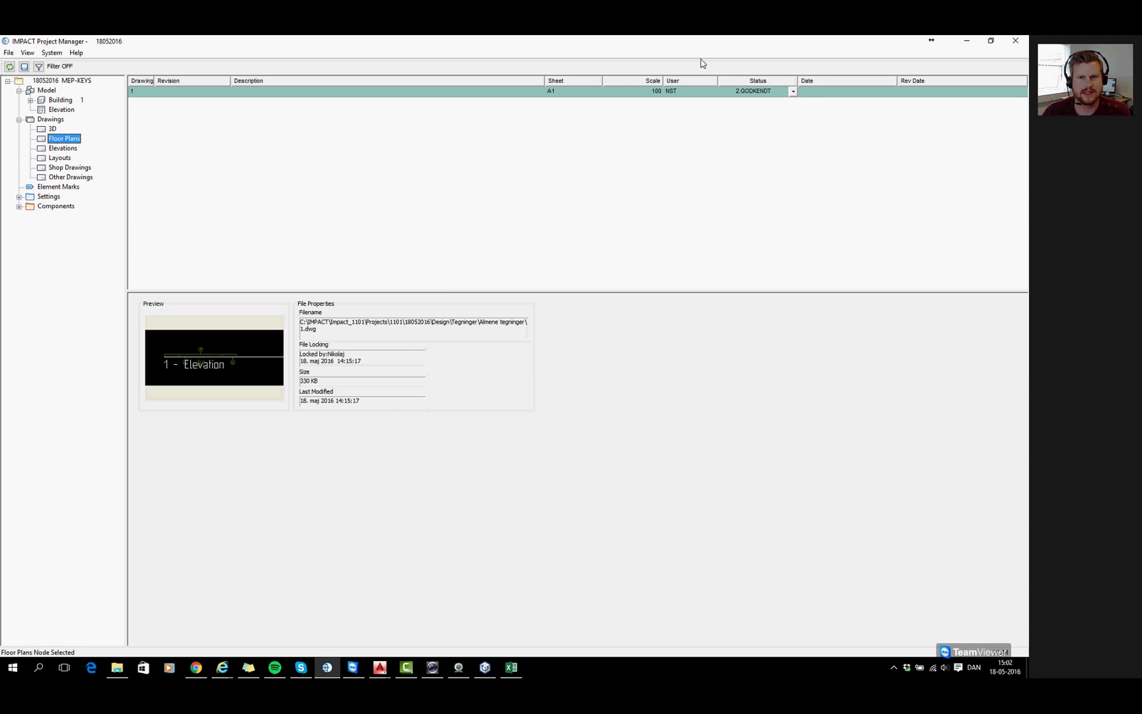
pyautogui.click(966, 40)
pyautogui.click(495, 228)
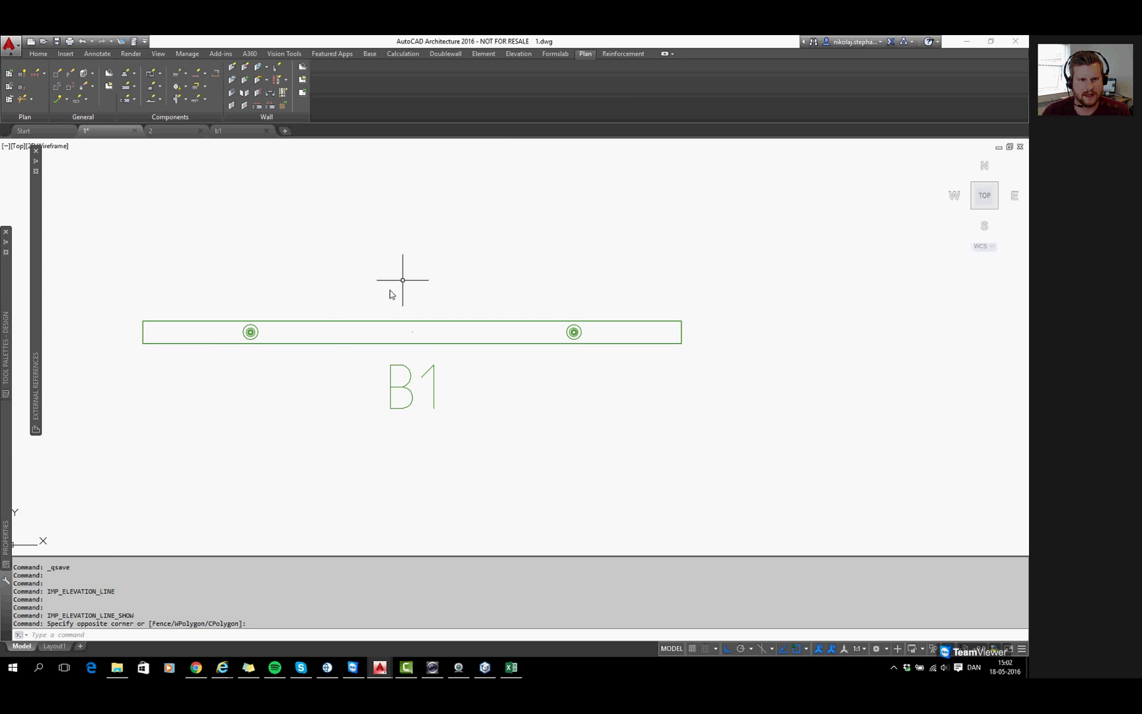
# Look over wall B1 in the floor plan, elevation and element drawings, ending in the floor plan
pyautogui.click(433, 339)
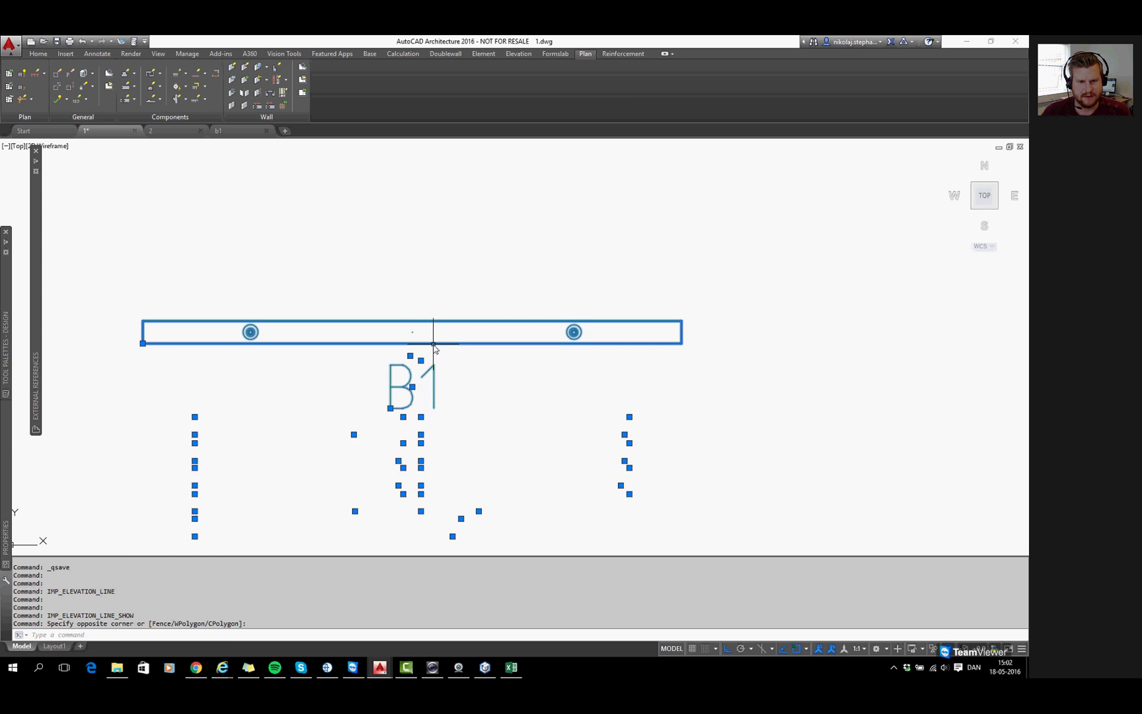
pyautogui.press('Escape')
pyautogui.click(182, 131)
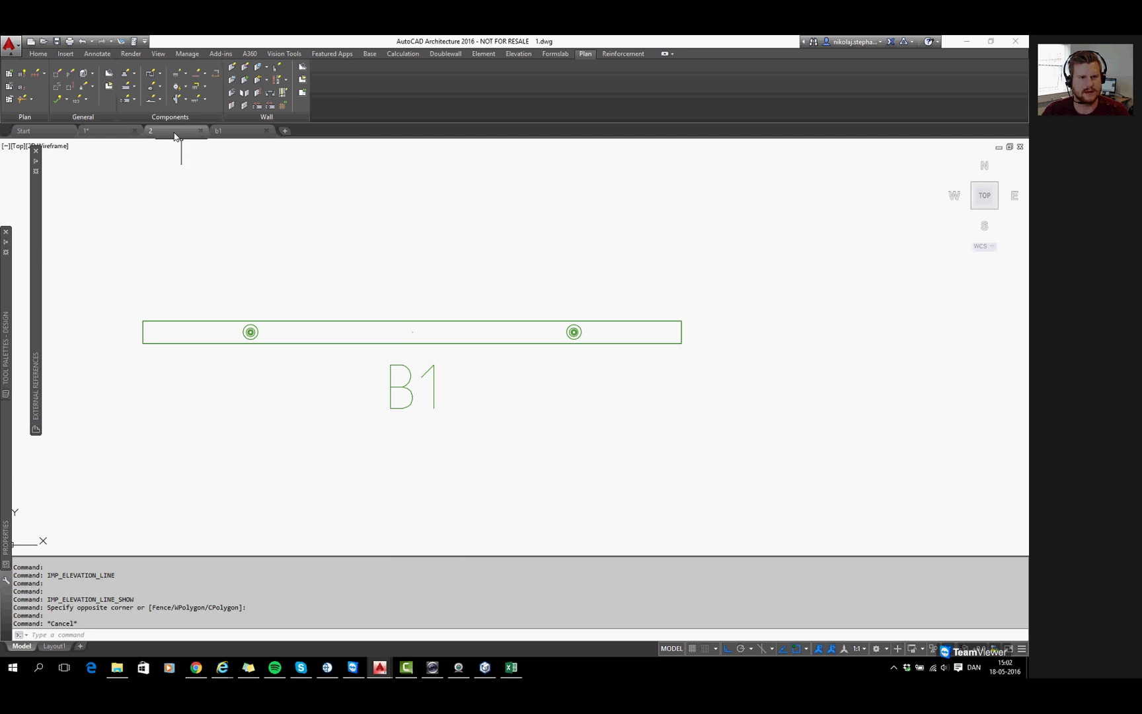
pyautogui.scroll(-2, 429, 328)
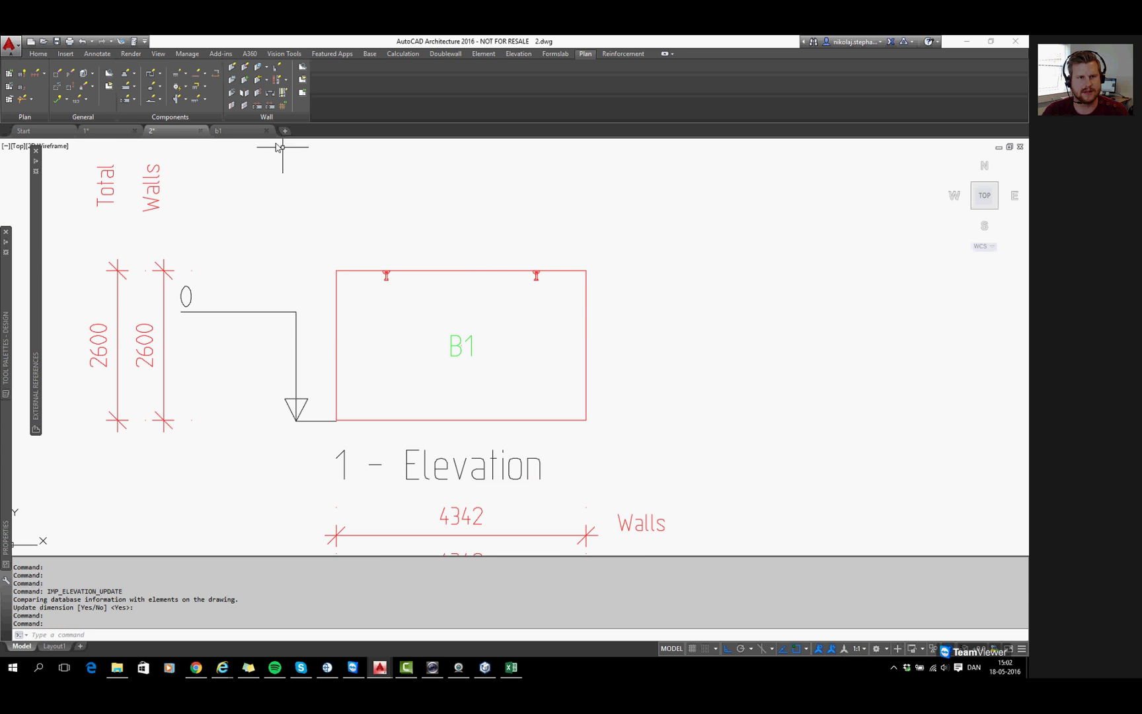
pyautogui.click(231, 131)
pyautogui.scroll(-4, 543, 374)
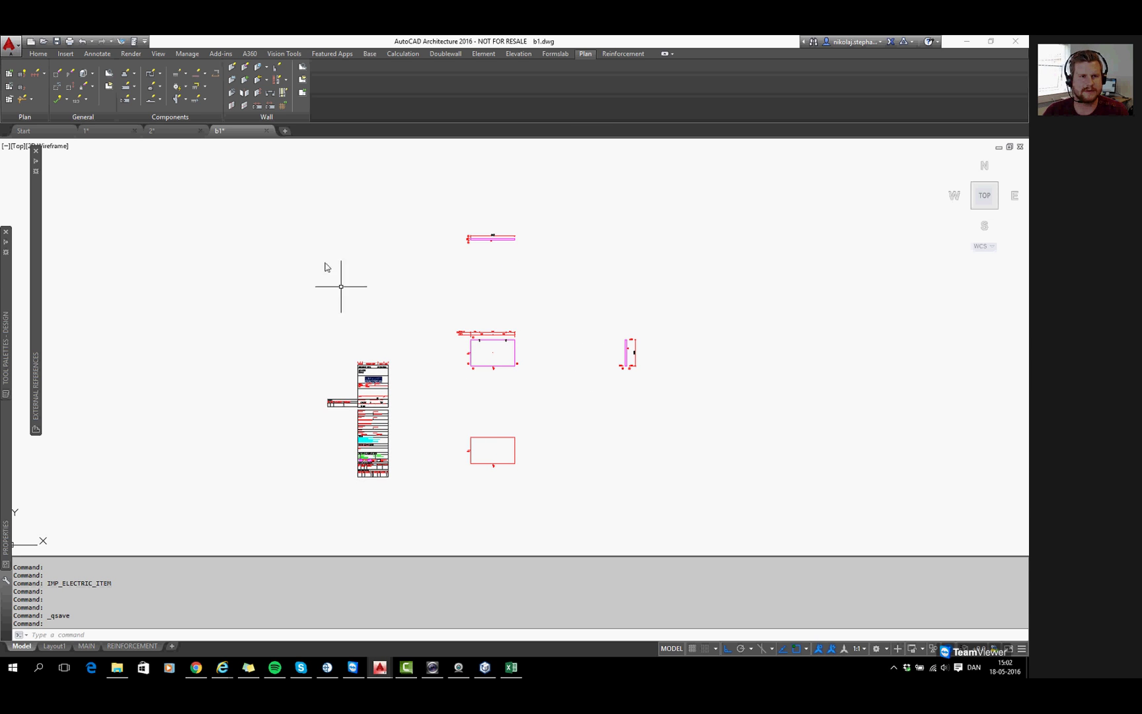
pyautogui.click(102, 131)
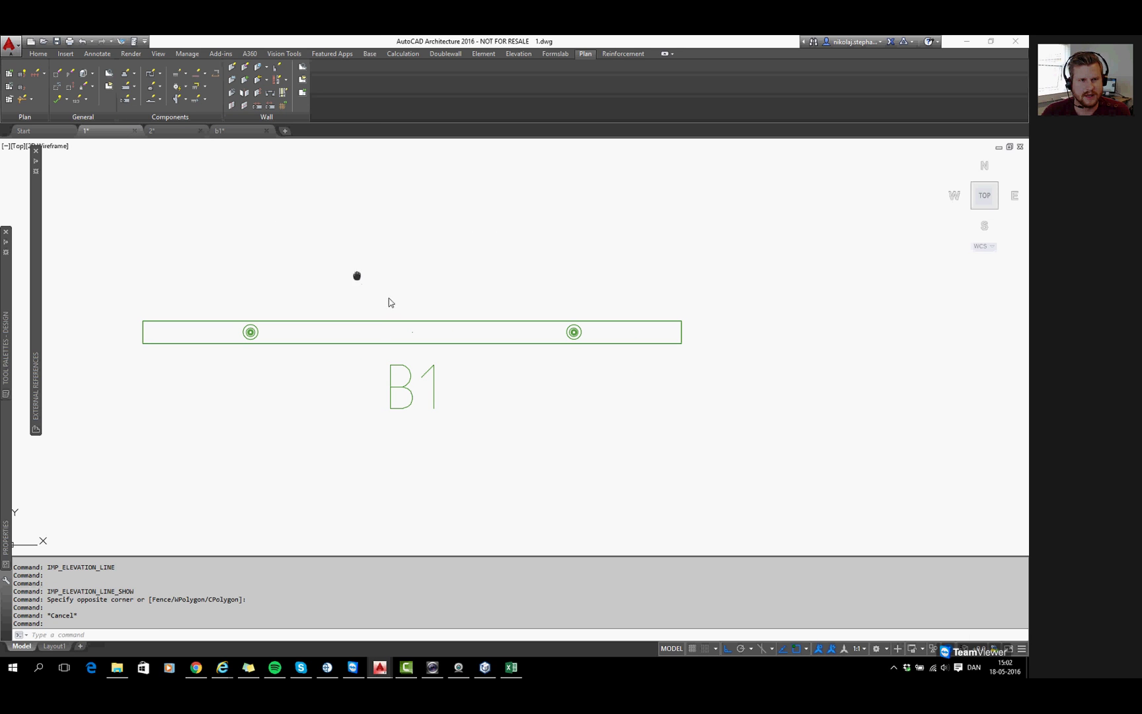
pyautogui.moveTo(356, 276); pyautogui.dragTo(387, 299, button='middle')
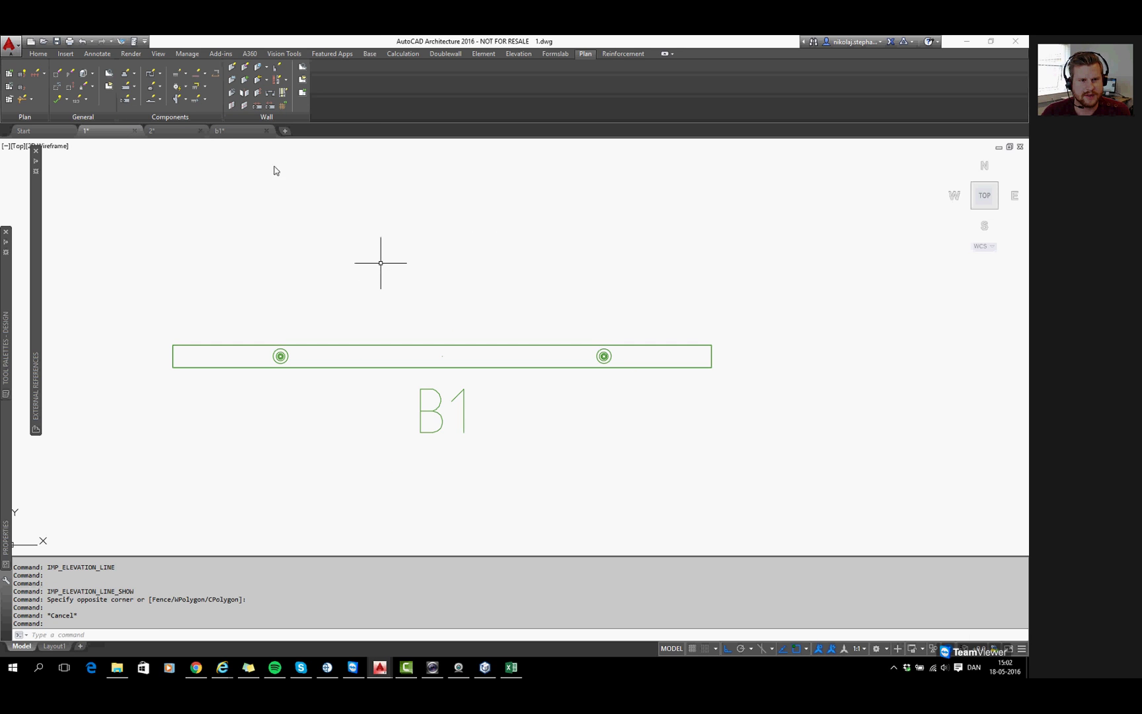
# Start drawing a MEP key in the floor plan and open its selection and settings
pyautogui.click(187, 89)
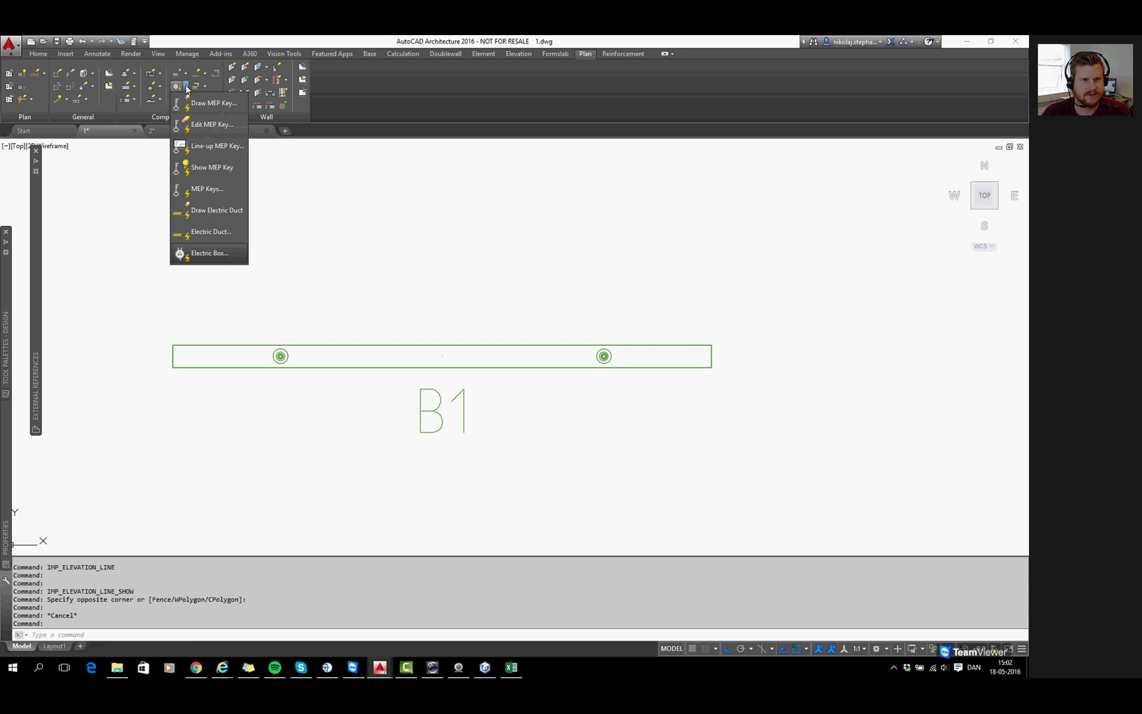
pyautogui.click(350, 126)
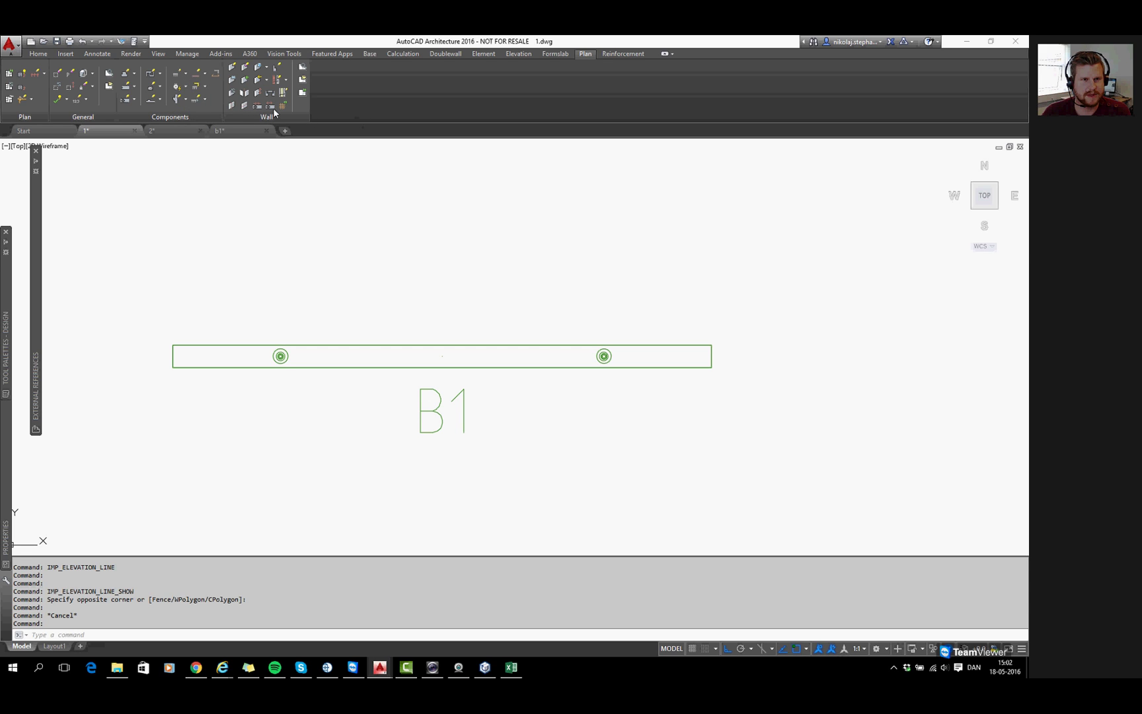
pyautogui.click(186, 87)
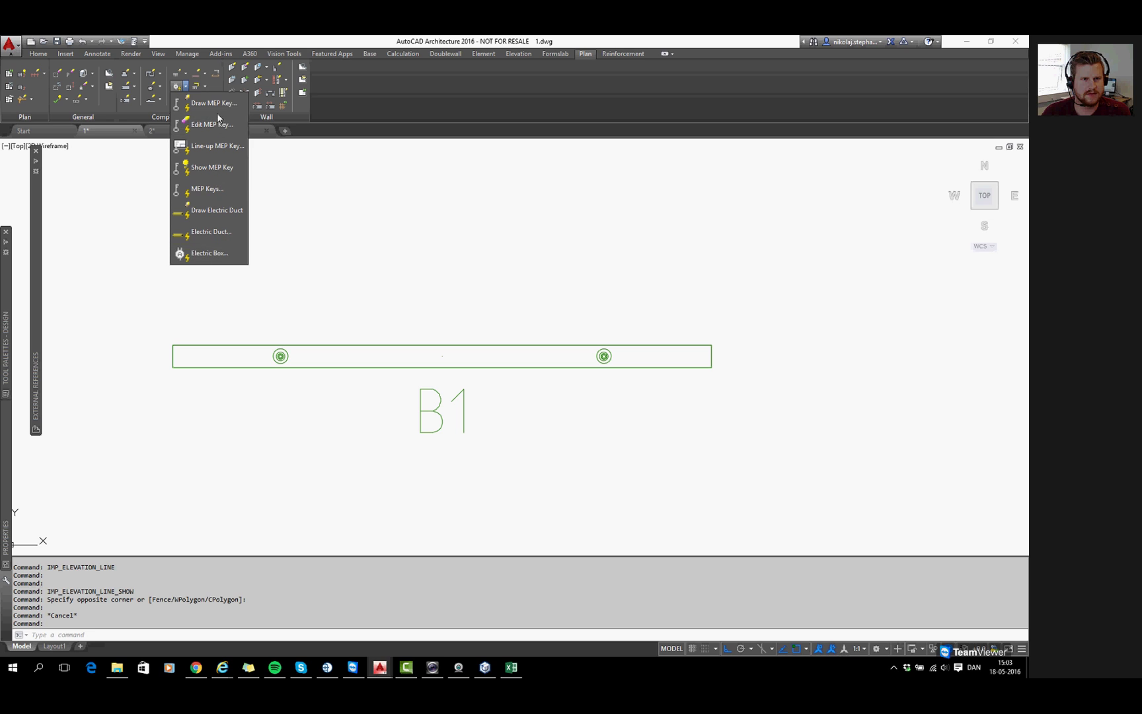
pyautogui.click(208, 103)
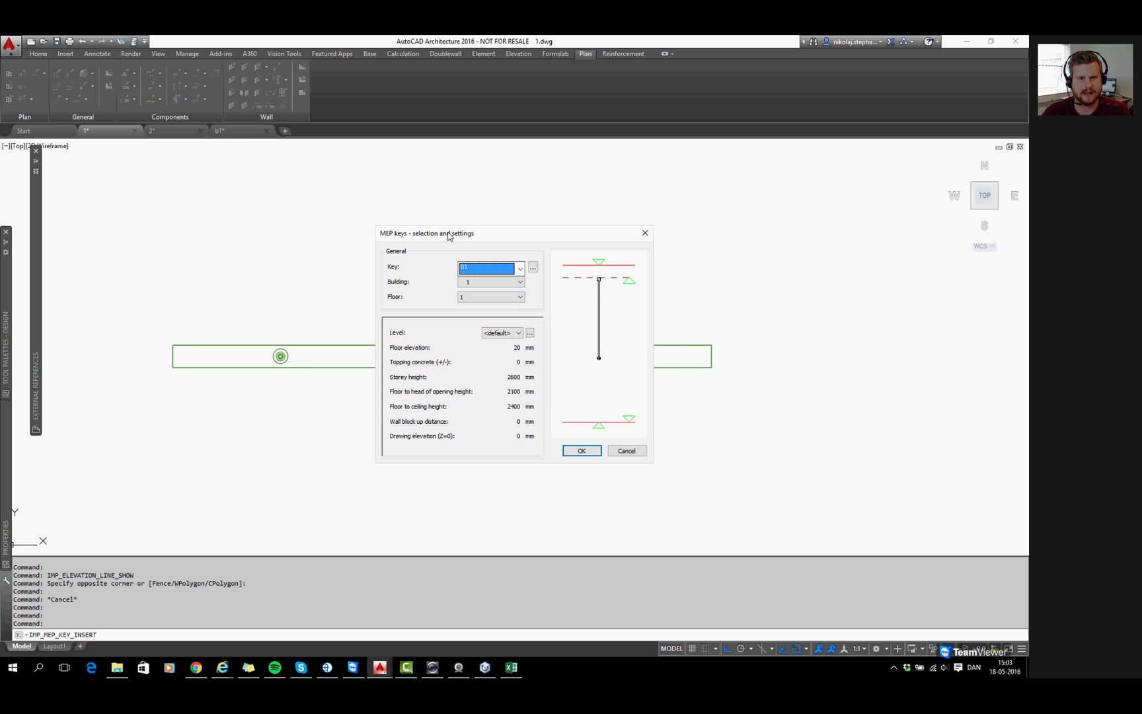
pyautogui.moveTo(446, 233); pyautogui.dragTo(525, 214)
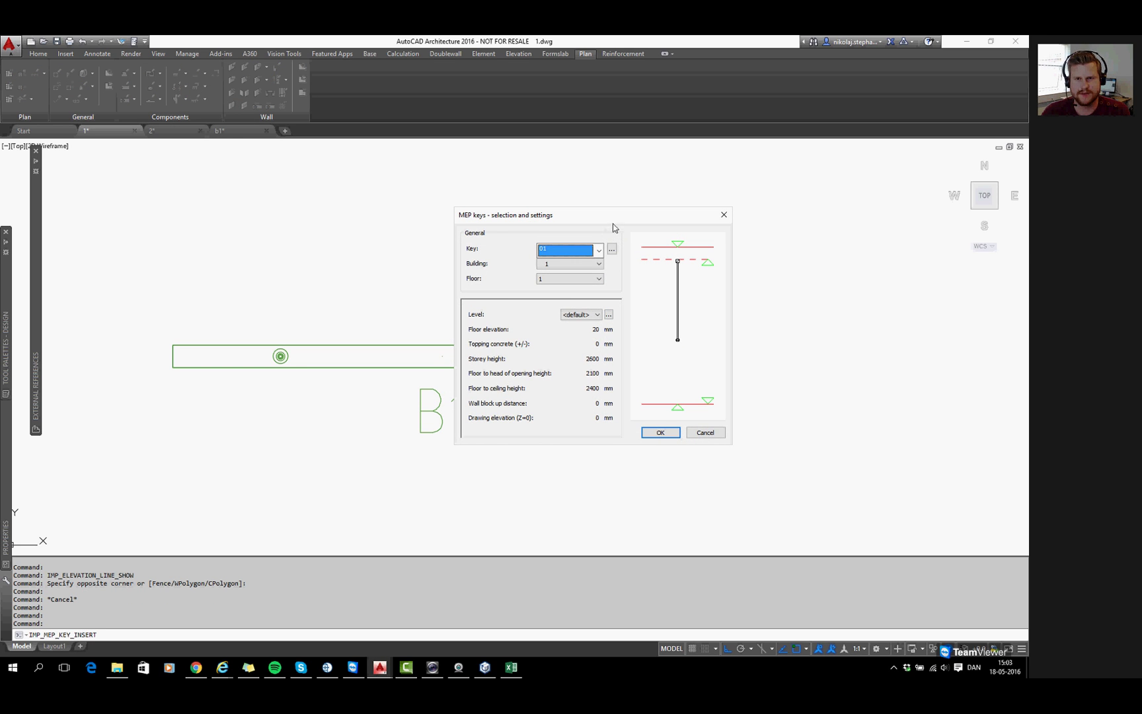
pyautogui.moveTo(613, 221); pyautogui.dragTo(604, 214)
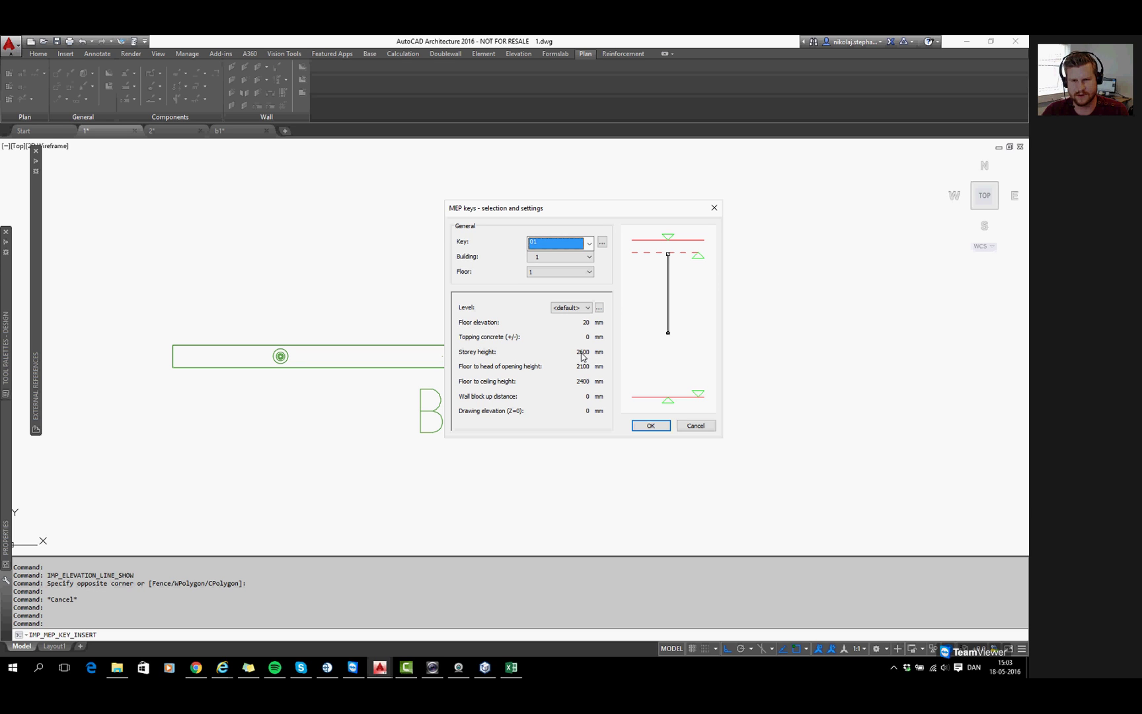
# Examine the previews of the available MEP key types
pyautogui.click(587, 244)
pyautogui.click(586, 244)
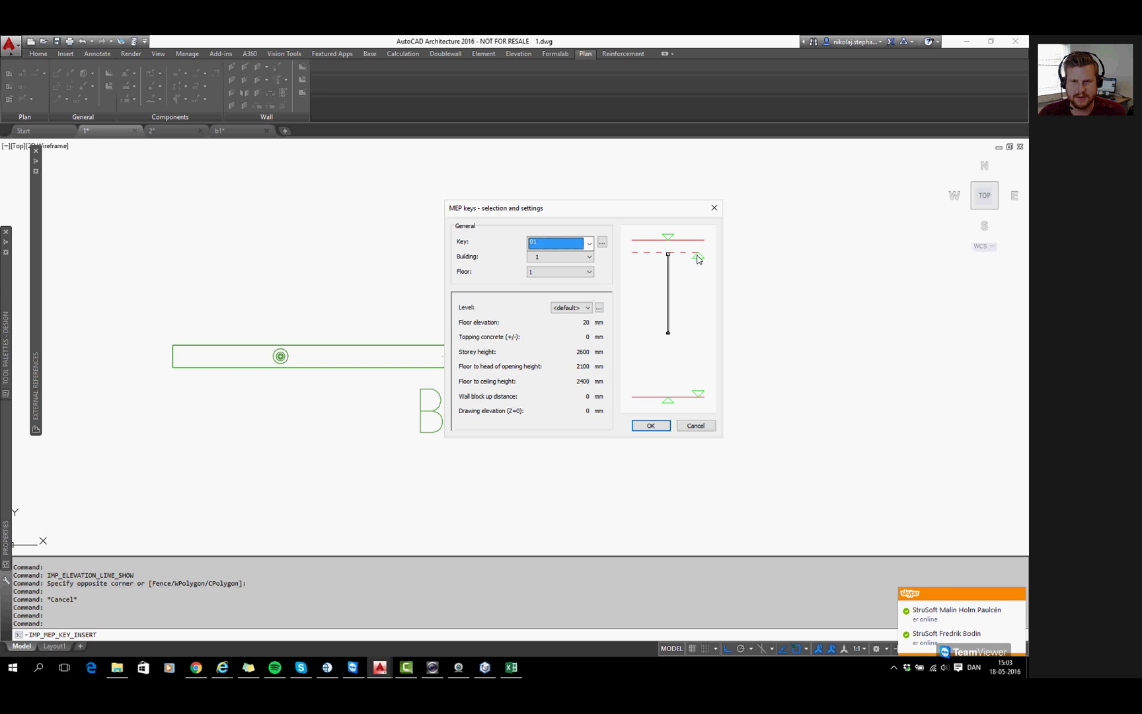
pyautogui.press('Down')
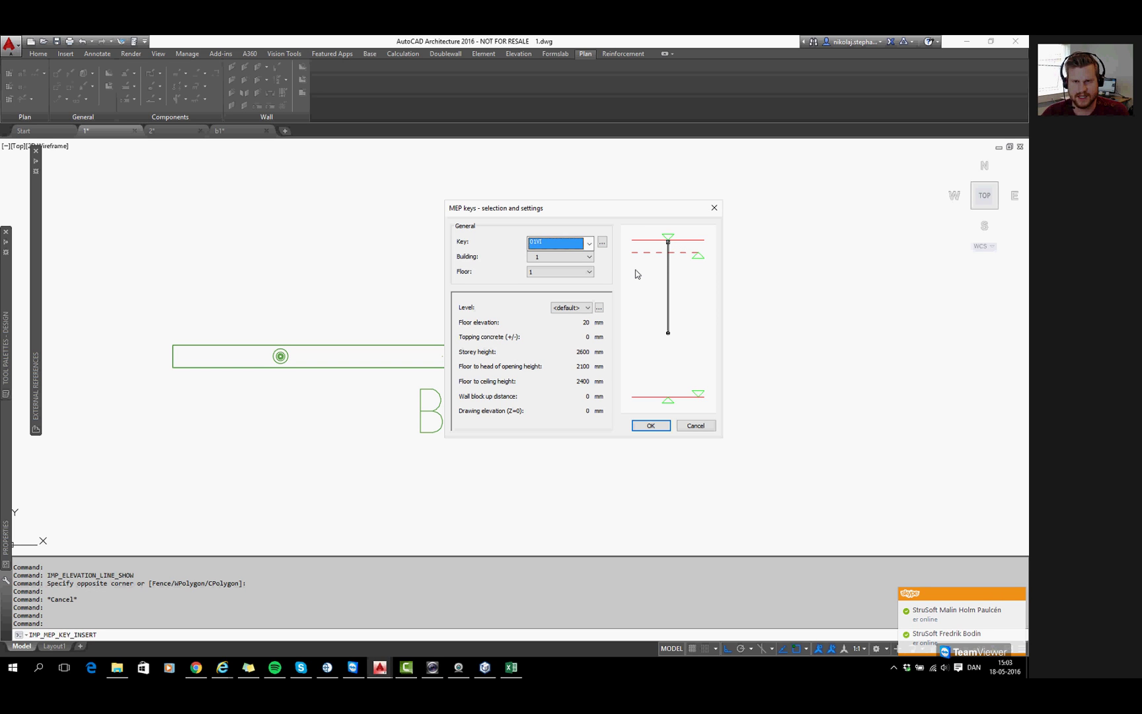
pyautogui.press('Down')
pyautogui.press('Down')
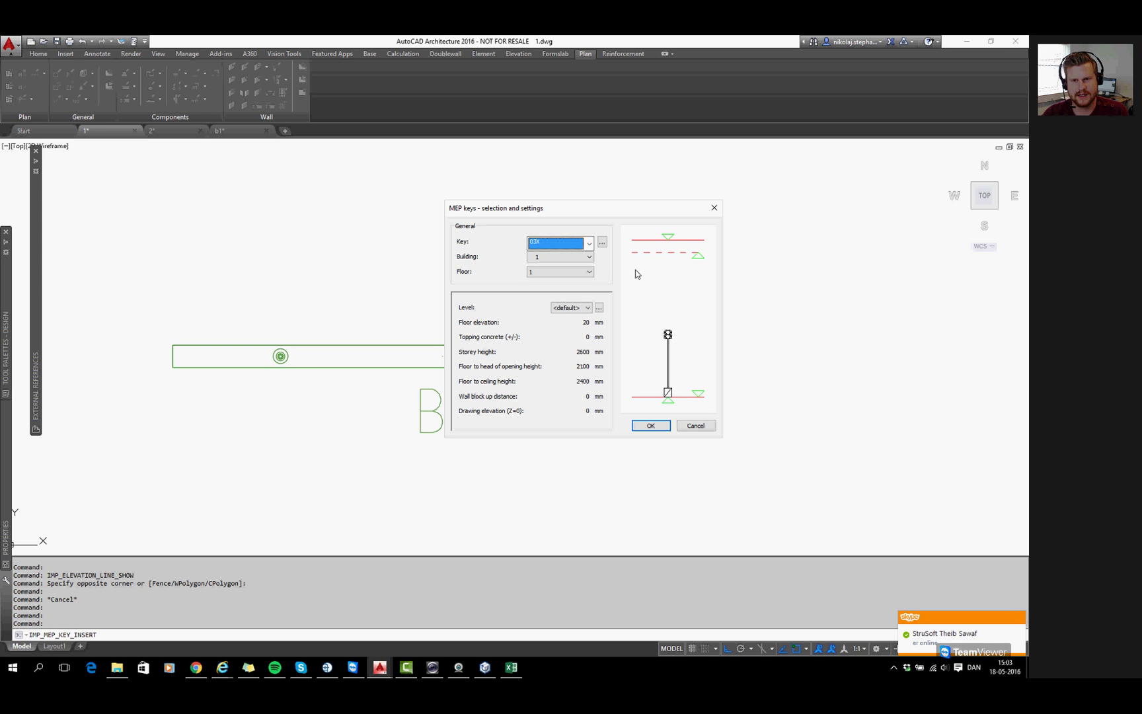
pyautogui.press('Down')
pyautogui.press('Down')
pyautogui.press('Down')
pyautogui.press('Down')
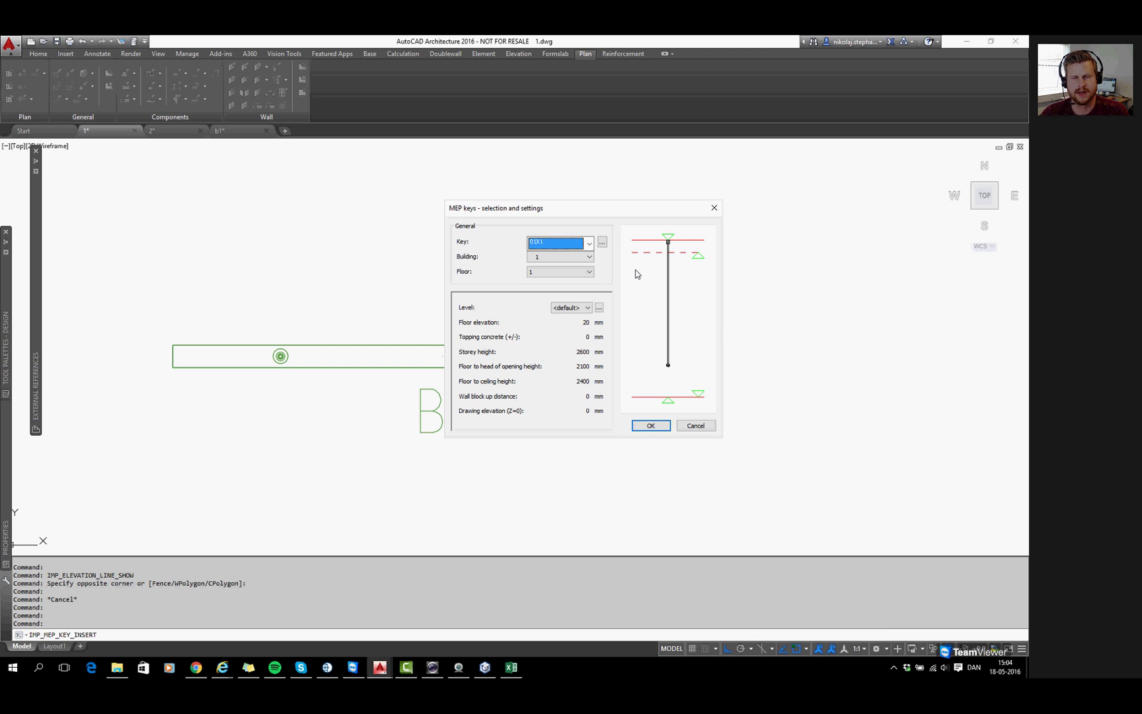
pyautogui.press('Down')
pyautogui.press('Down')
pyautogui.press('Down')
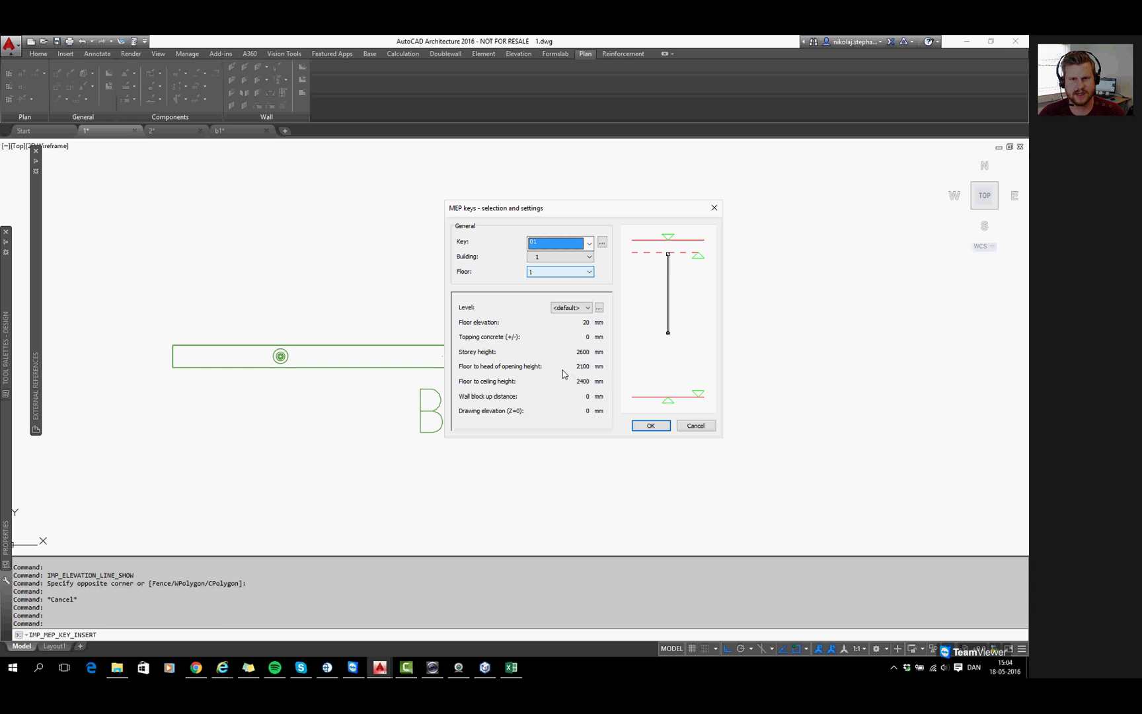
# Insert MEP key 01 at the middle of wall B1's upper side and another on its lower side, further right
pyautogui.press('Return')
pyautogui.click(442, 308)
pyautogui.press('Return')
pyautogui.click(562, 404)
pyautogui.click(517, 405)
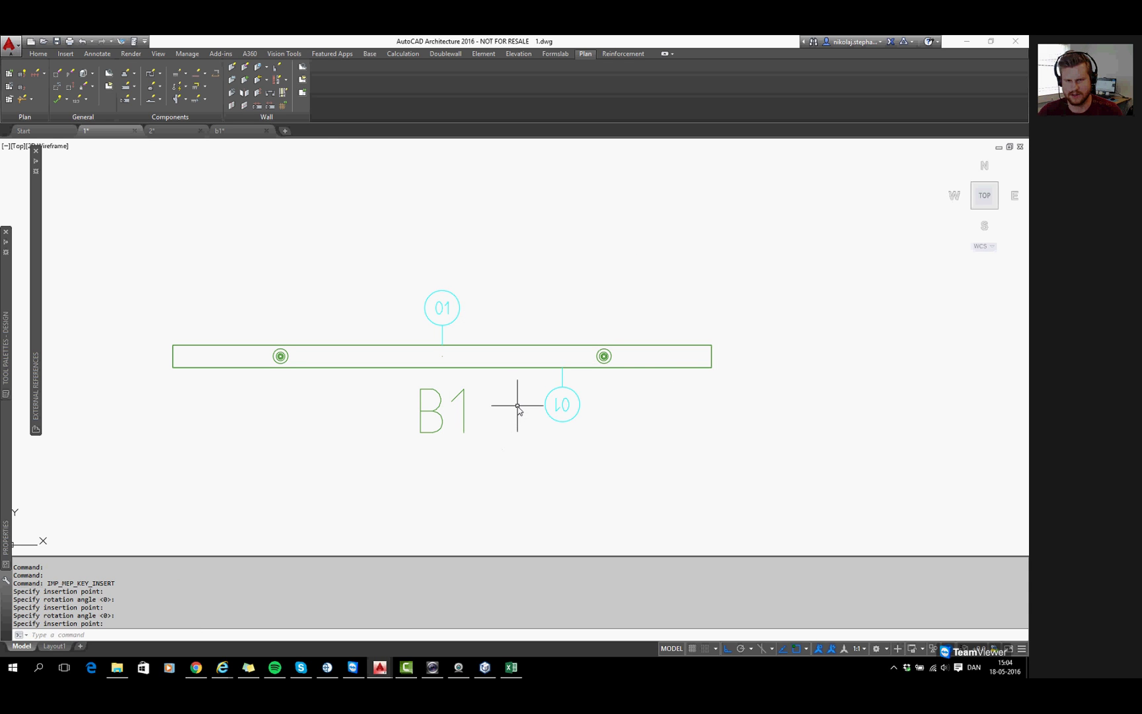
# Edit wall B1 to add all the inserted MEP keys to it, keeping its element mark
pyautogui.click(245, 69)
pyautogui.click(512, 319)
pyautogui.click(500, 360)
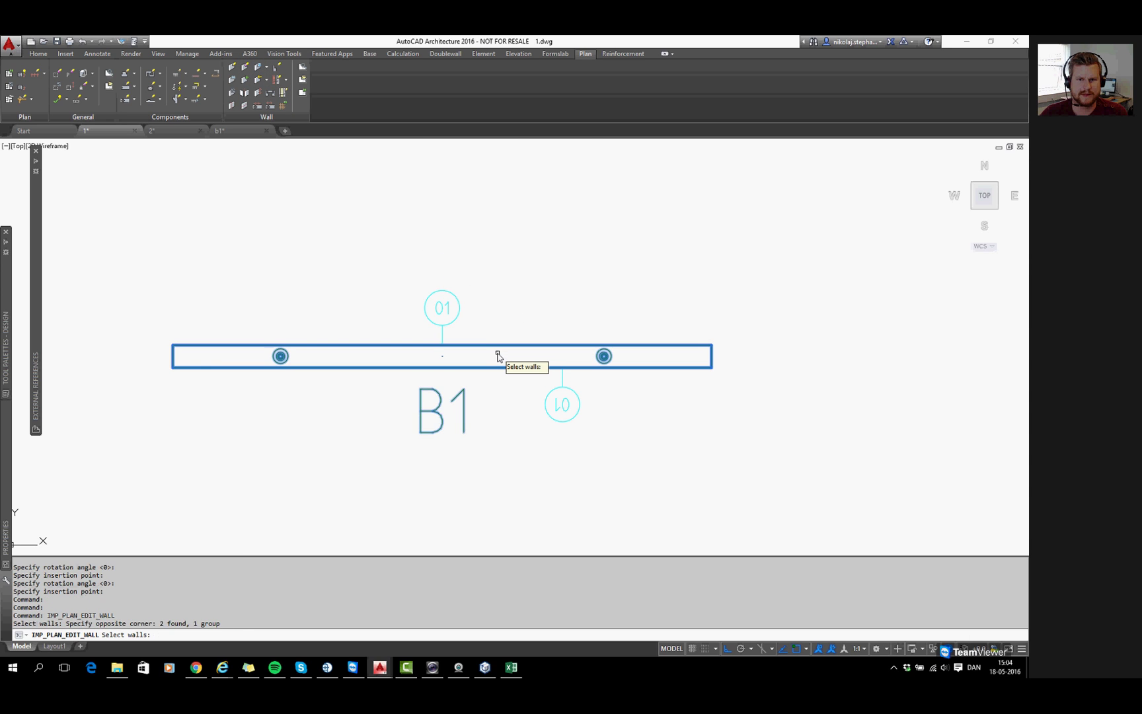
pyautogui.press('Return')
pyautogui.press('Down')
pyautogui.press('Down')
pyautogui.press('Return')
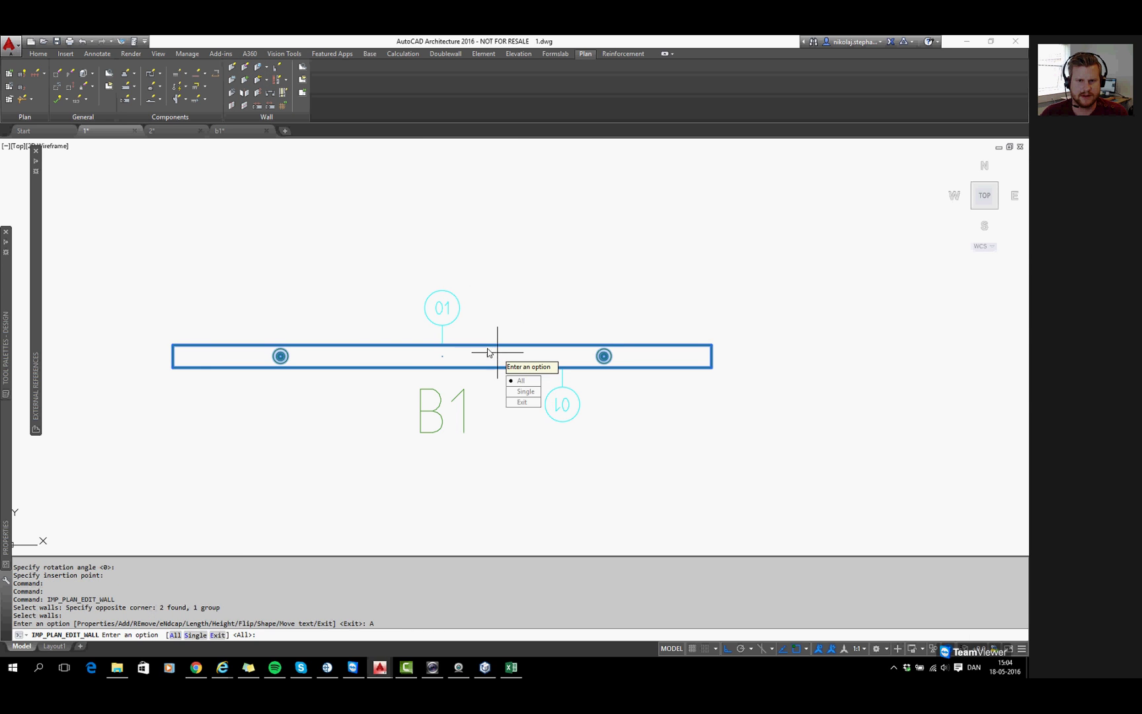
pyautogui.press('Down')
pyautogui.press('Return')
pyautogui.press('Return')
pyautogui.press('Return')
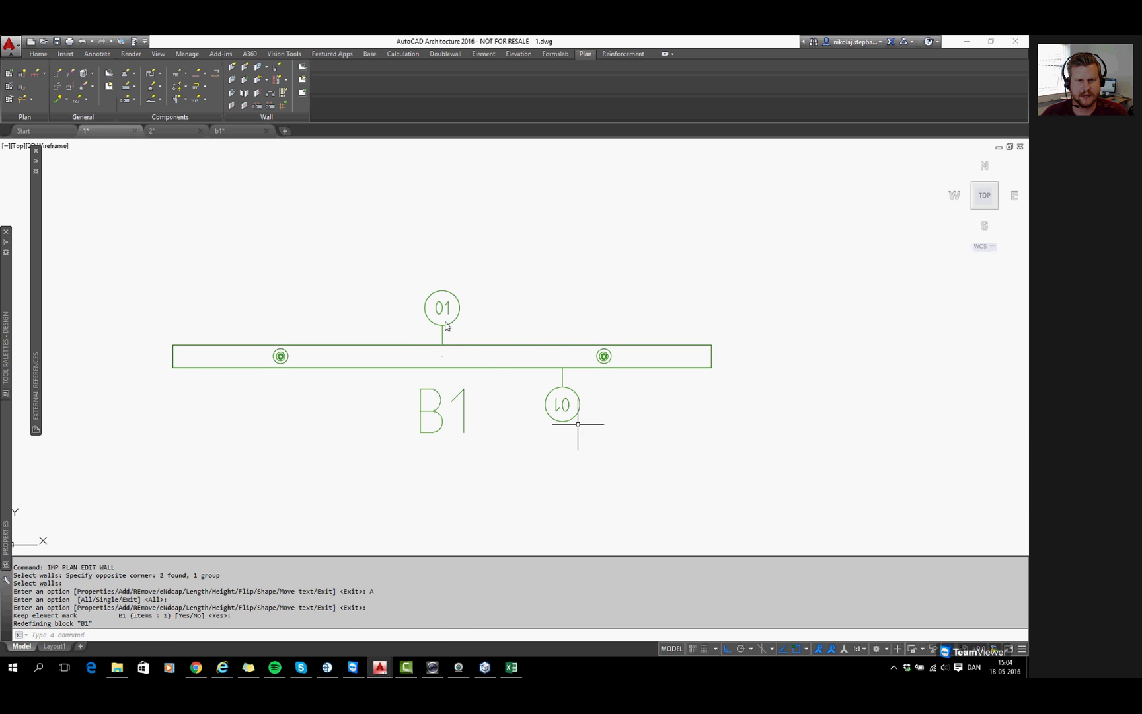
# Update the elevation drawing with the wall's MEP keys, without updating the dimensions
pyautogui.click(173, 131)
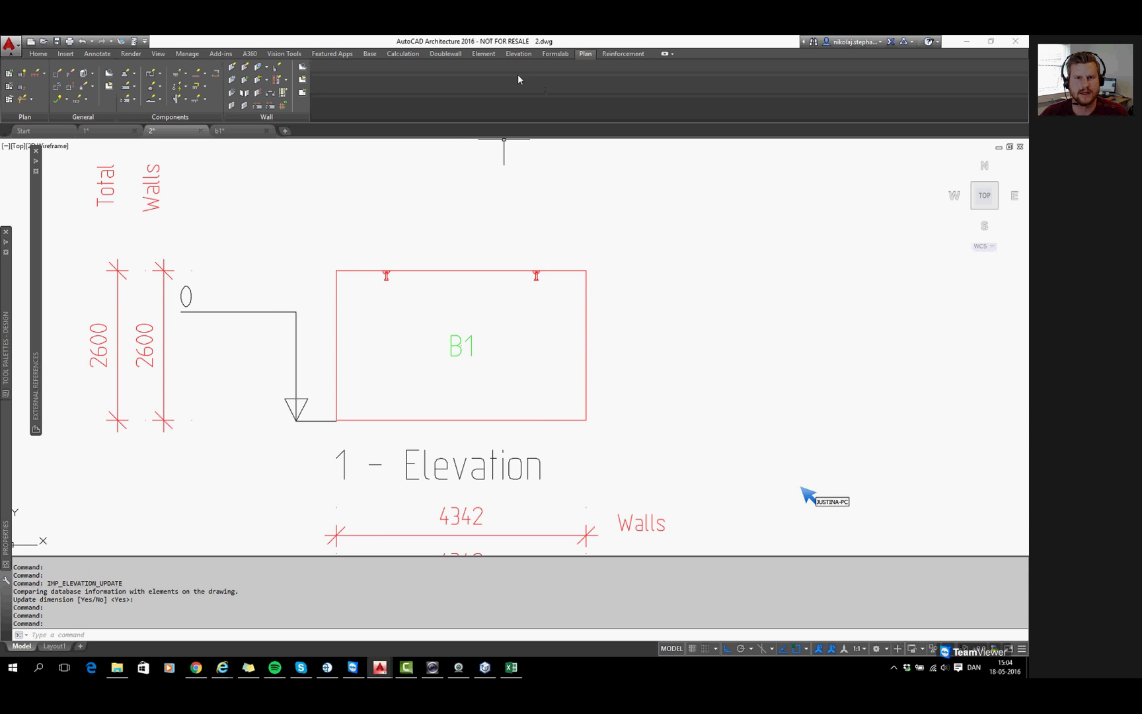
pyautogui.click(8, 86)
pyautogui.click(588, 479)
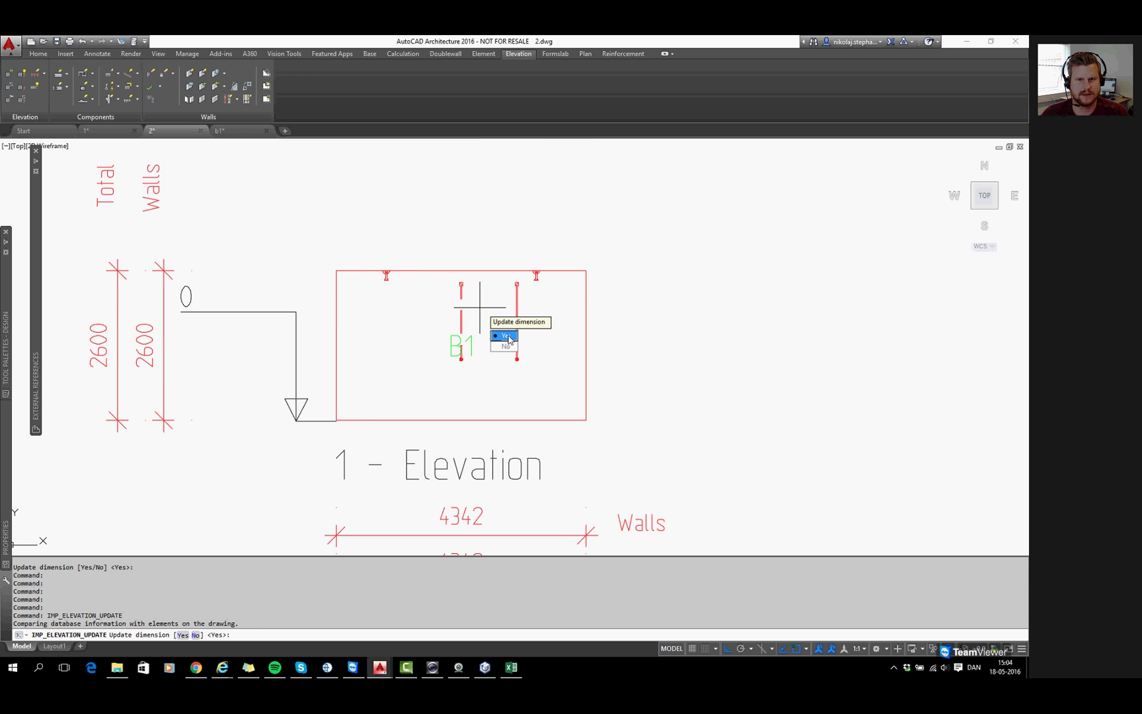
pyautogui.click(504, 346)
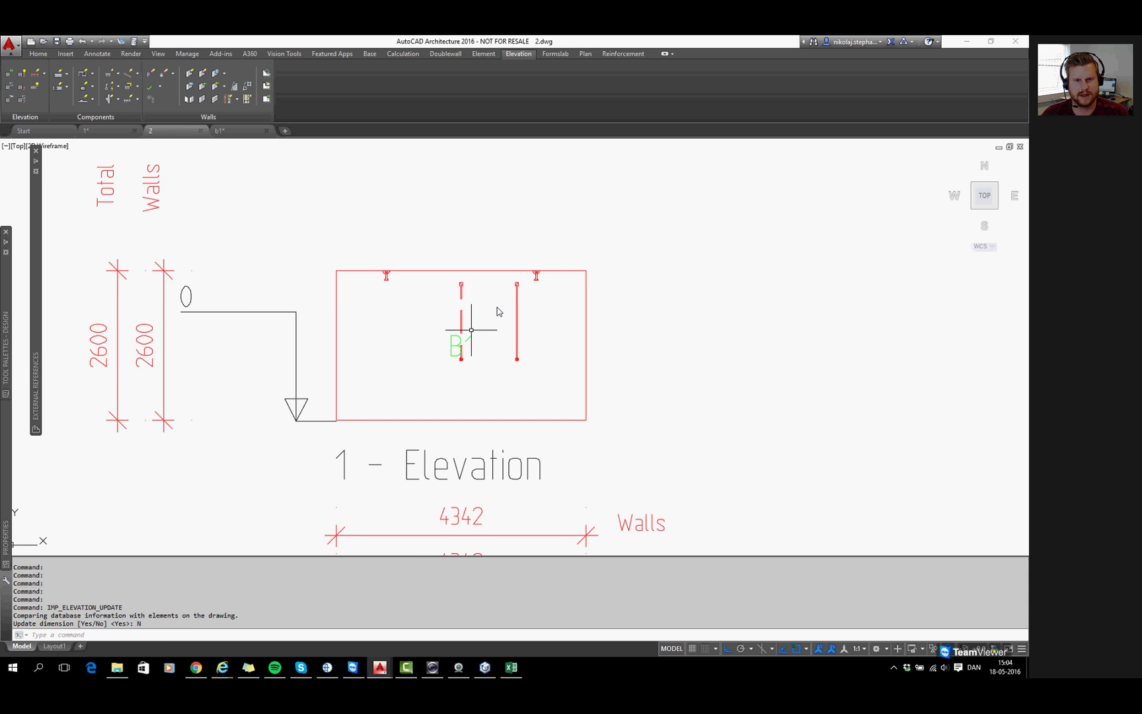
pyautogui.scroll(2, 500, 306)
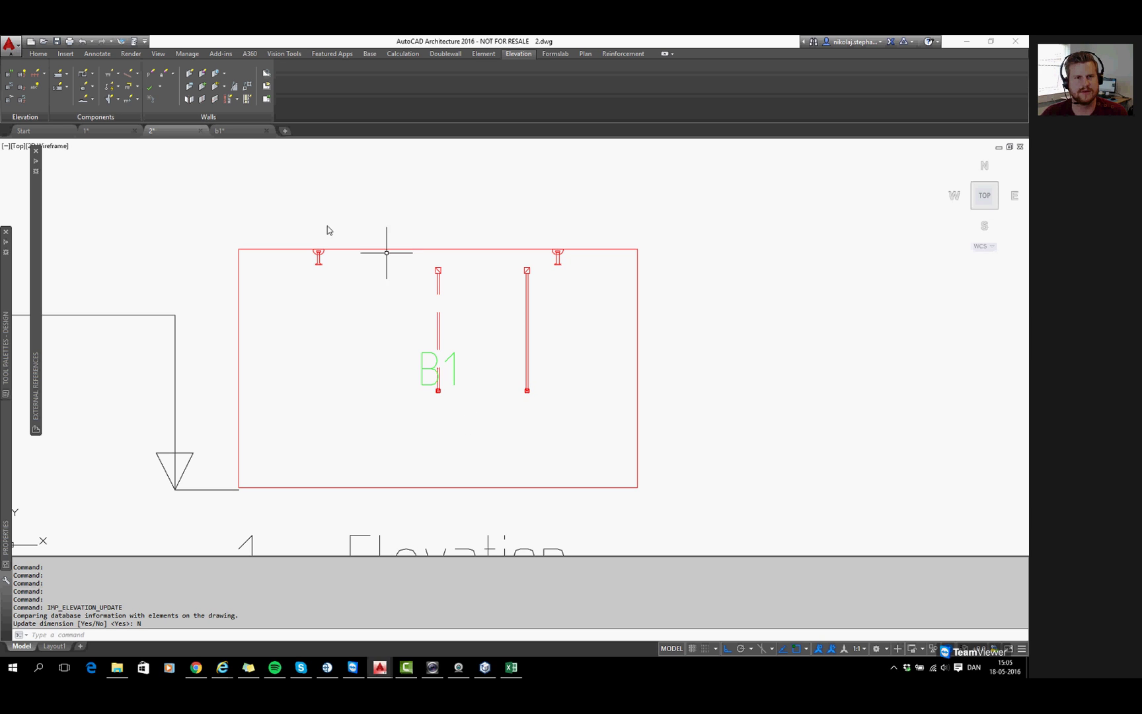
# Redraw the element in drawing b1, including the reinforcement views and updated lifts and bracings
pyautogui.click(239, 130)
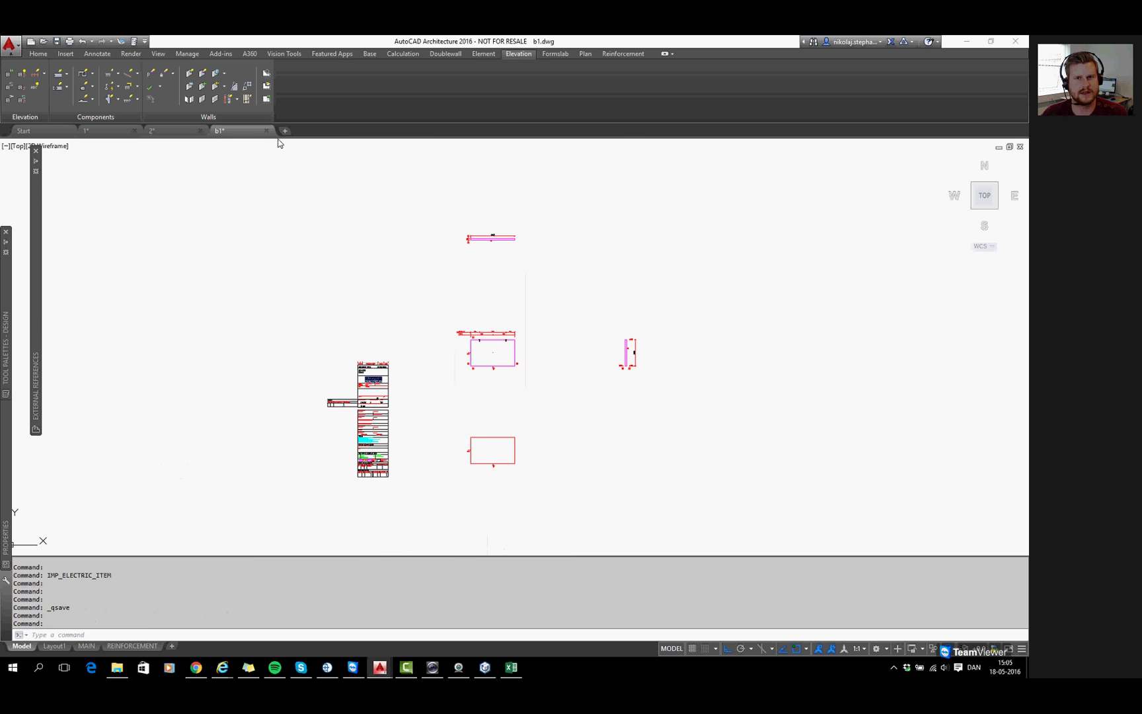
pyautogui.click(480, 53)
pyautogui.scroll(5, 497, 348)
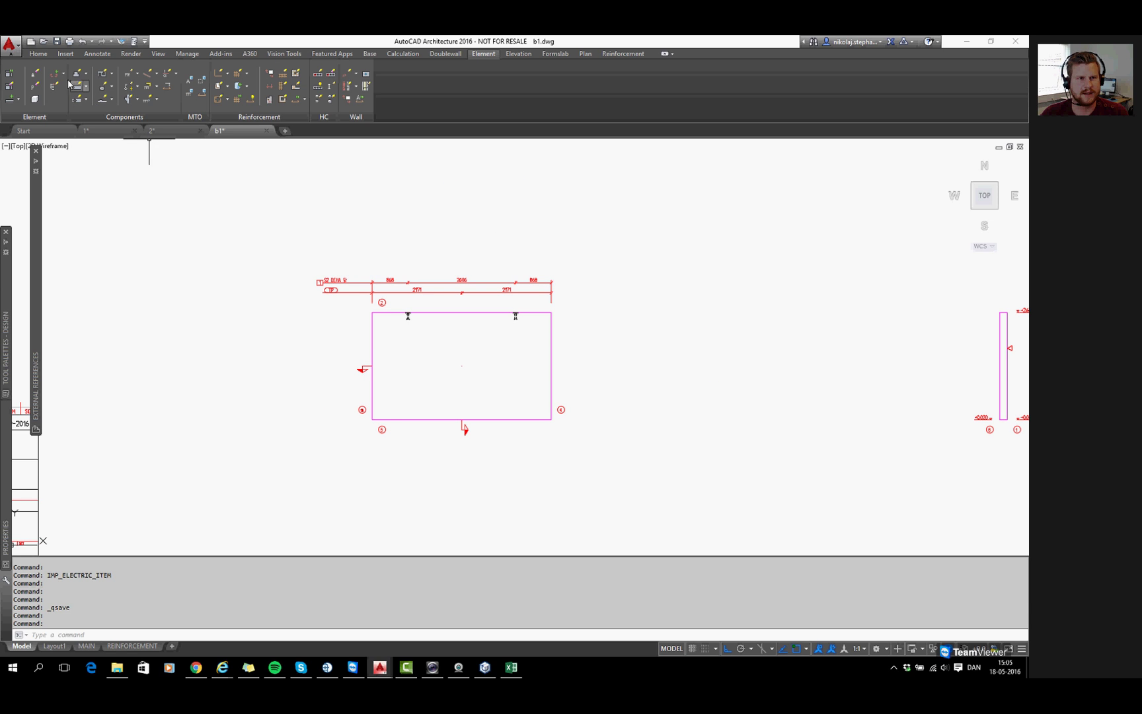
pyautogui.click(15, 77)
pyautogui.press('Return')
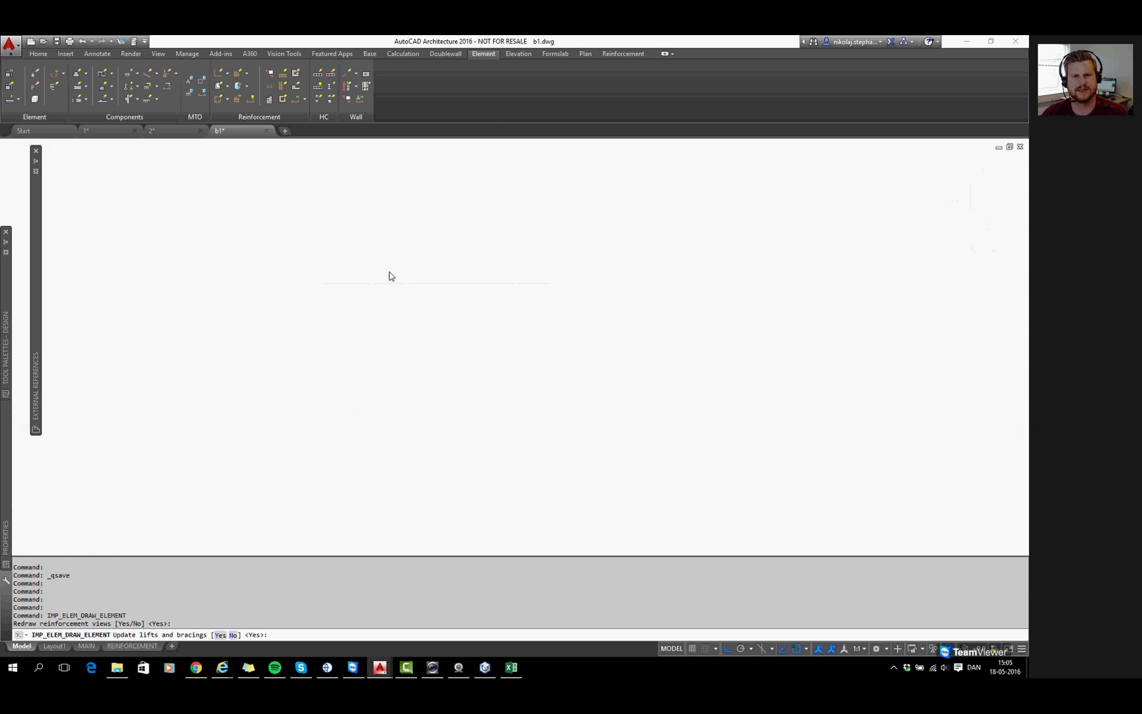
pyautogui.press('Return')
pyautogui.scroll(3, 471, 359)
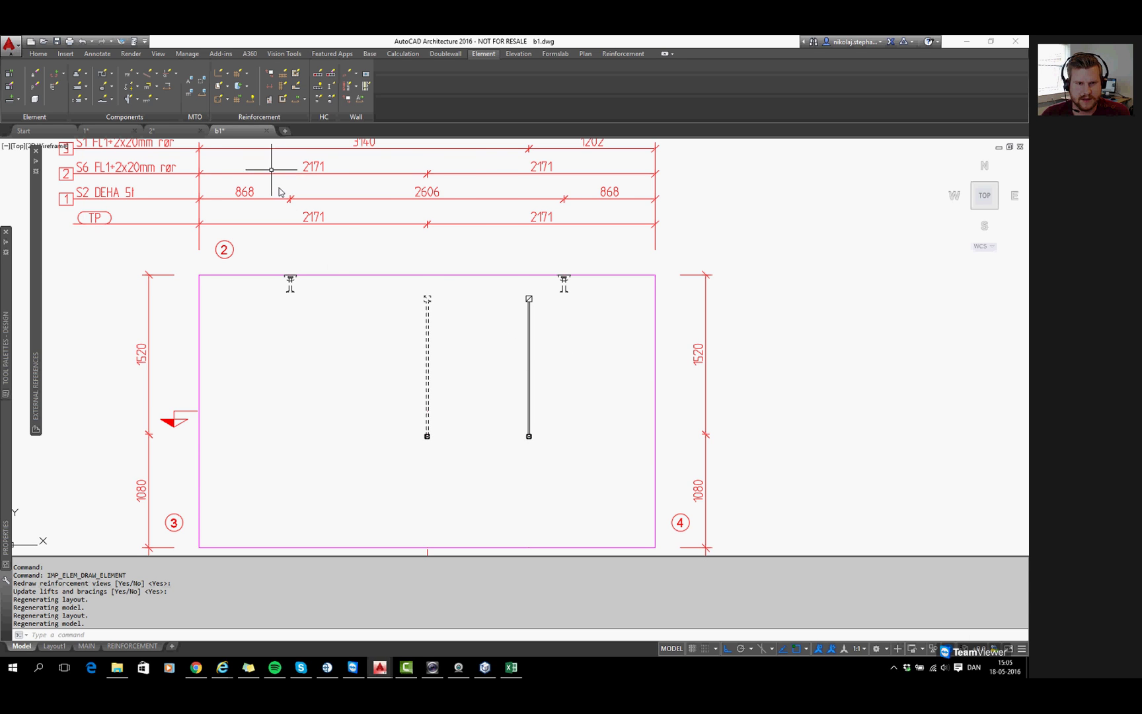
# Examine the MEP keys of wall B1 in the elevation drawing, in drawing b1's model view and on its MAIN layout
pyautogui.scroll(2, 426, 308)
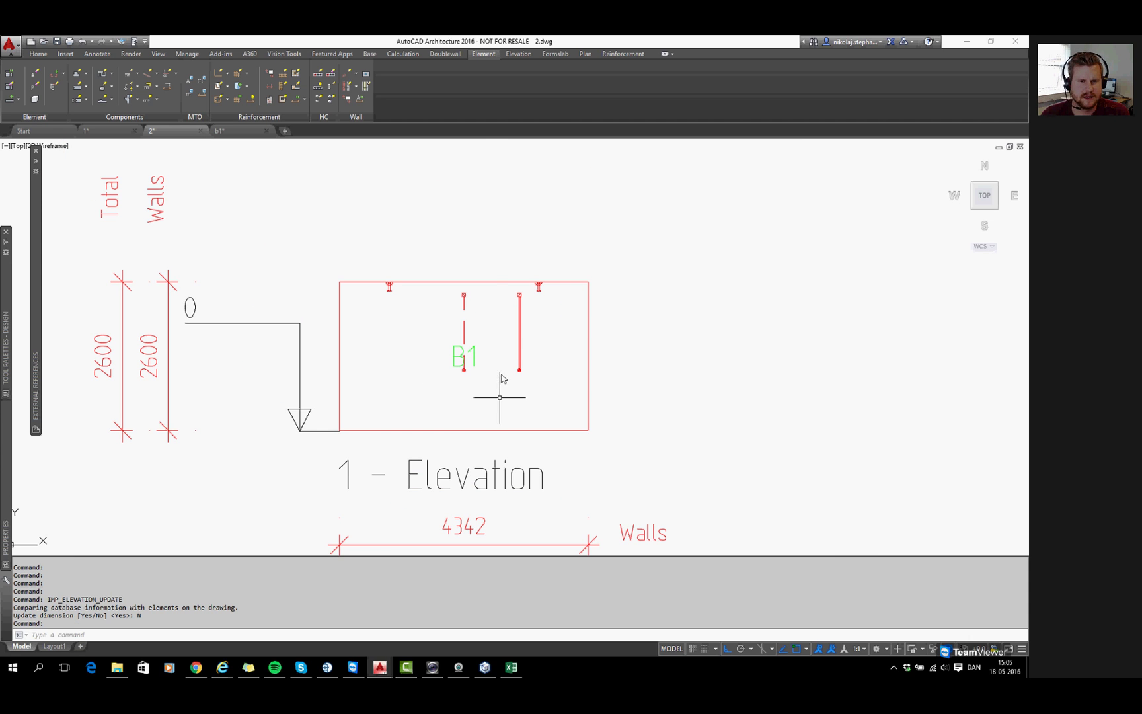
pyautogui.scroll(-8, 499, 397)
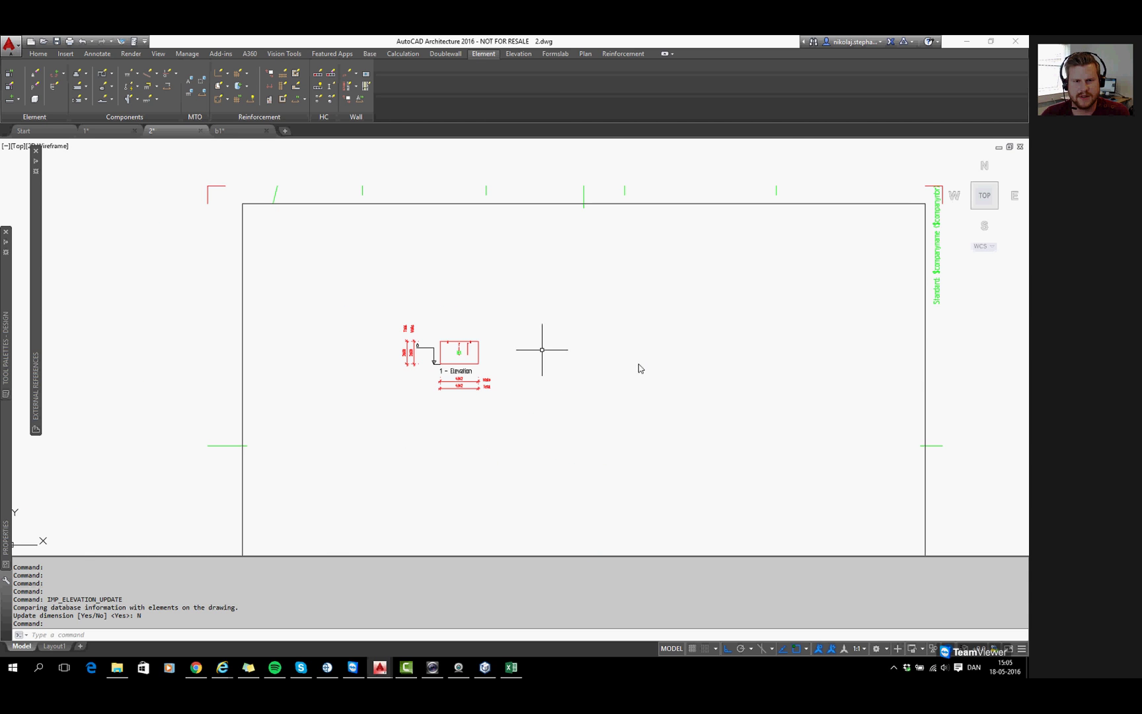
pyautogui.moveTo(542, 349)
pyautogui.mouseDown(button='middle')
pyautogui.moveTo(517, 344)
pyautogui.moveTo(586, 357)
pyautogui.mouseUp(button='middle')
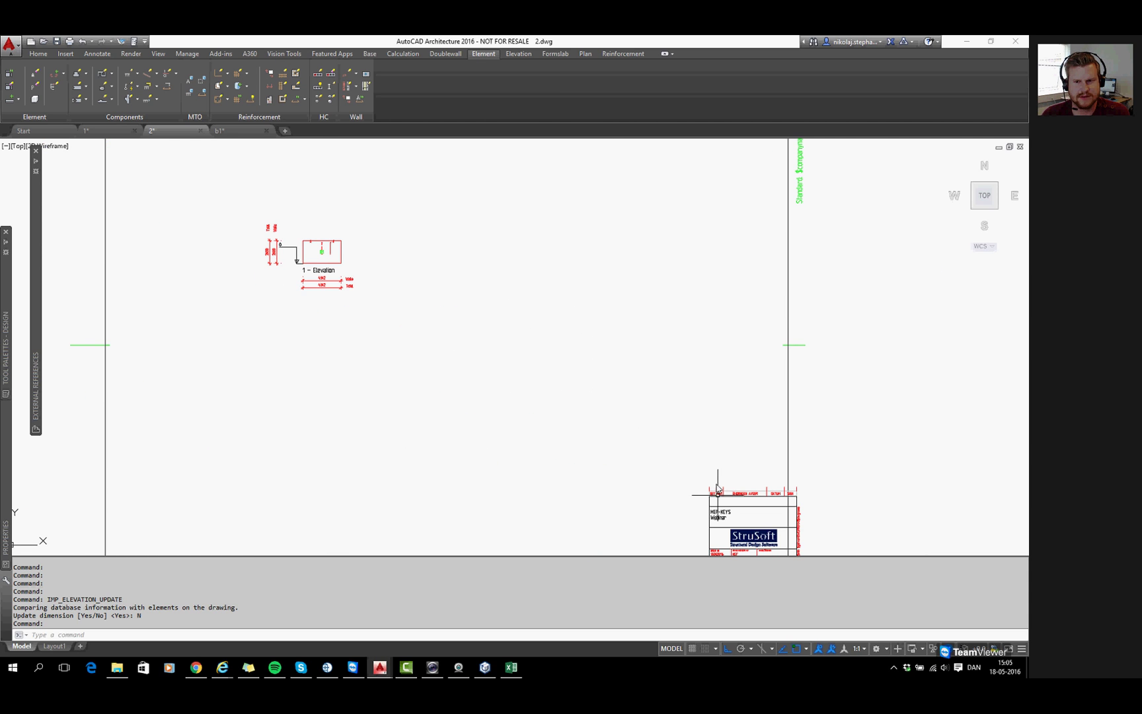
pyautogui.moveTo(412, 295); pyautogui.dragTo(344, 199, button='middle')
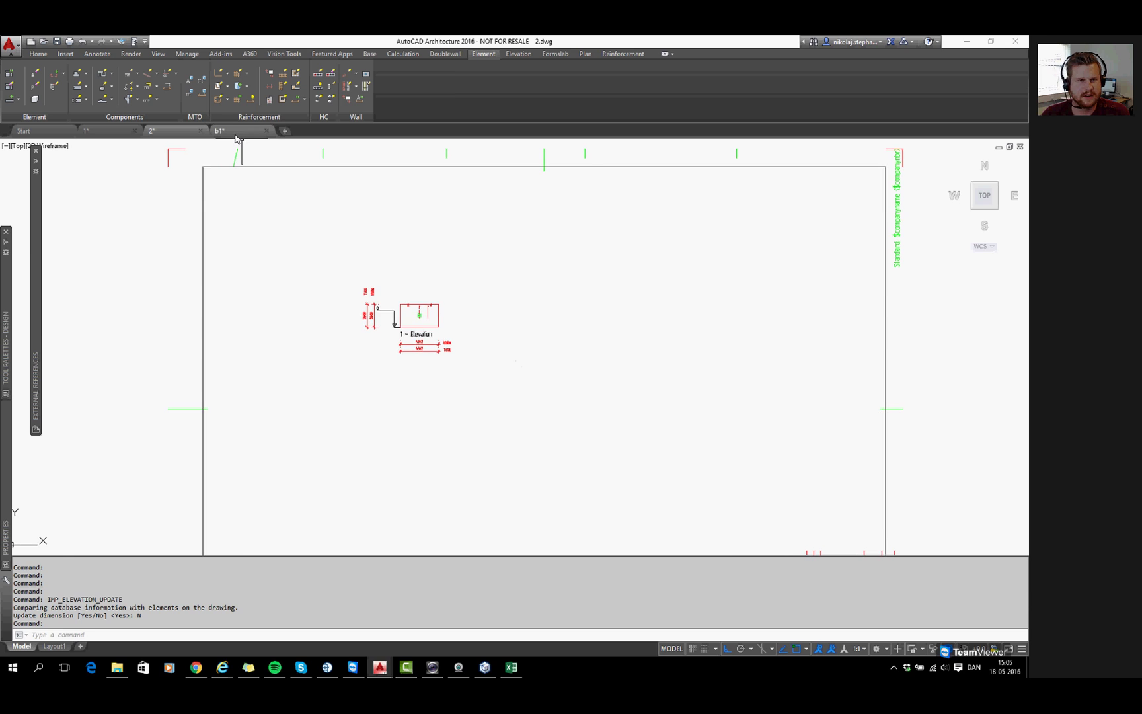
pyautogui.hotkey('ctrl', 'Tab')
pyautogui.scroll(-5, 538, 362)
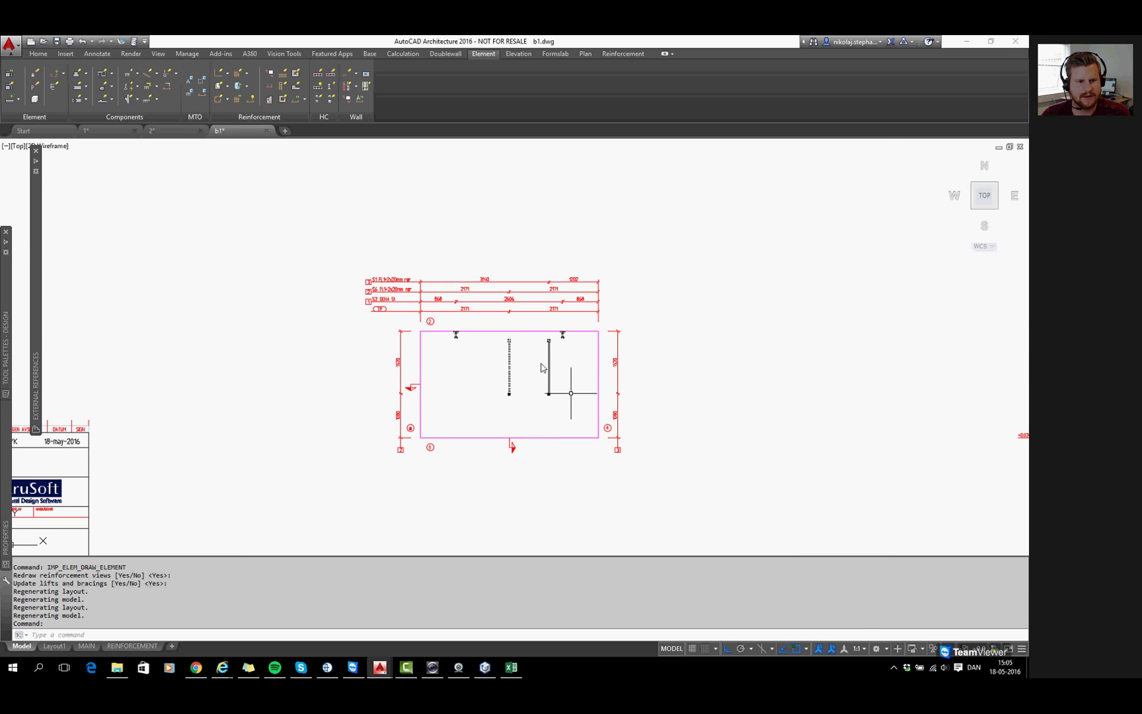
pyautogui.scroll(4, 541, 381)
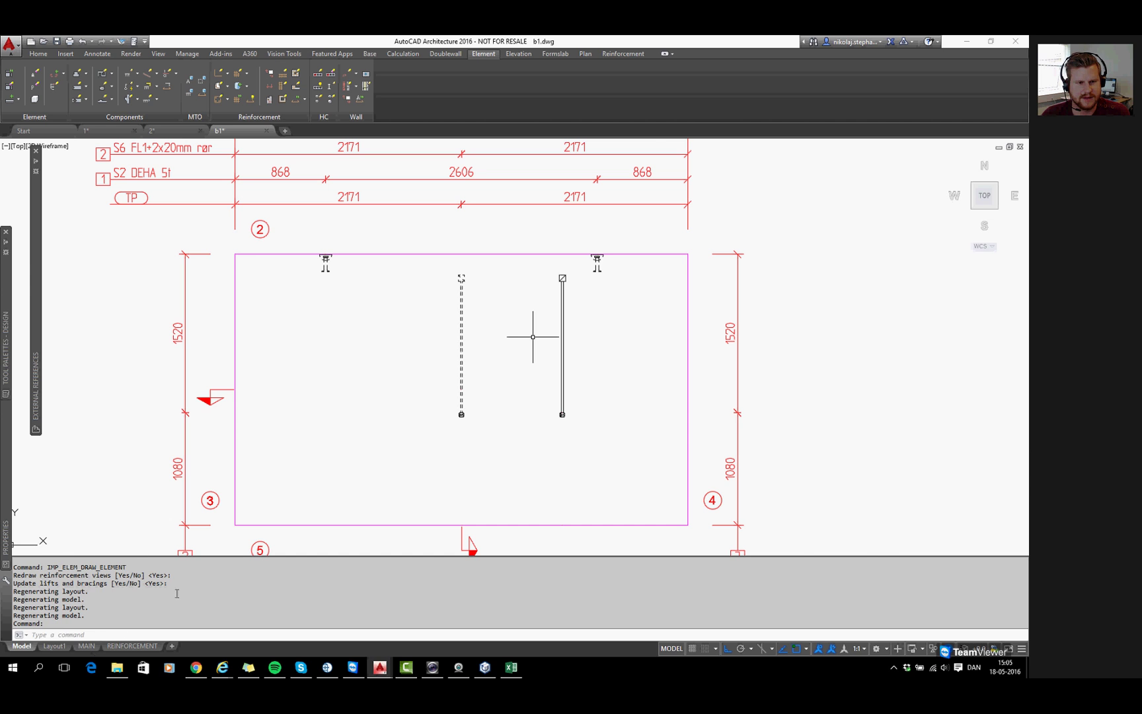
pyautogui.scroll(-3, 532, 337)
pyautogui.hotkey('ctrl', 'pagedown')
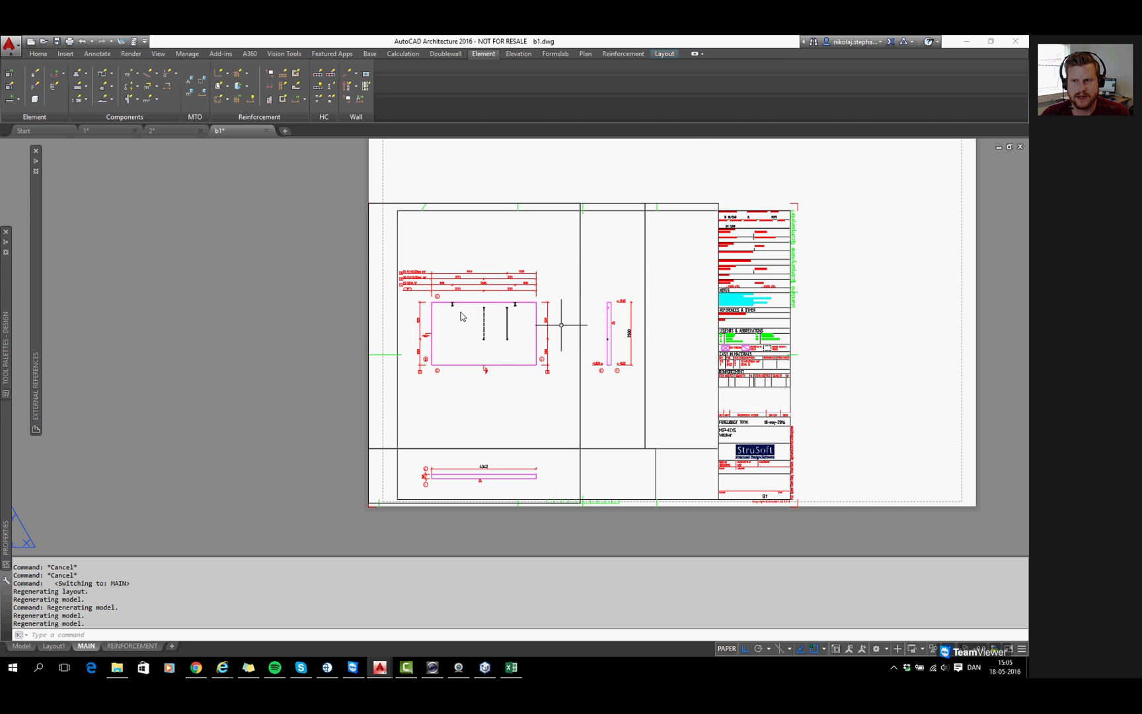
pyautogui.scroll(4, 518, 321)
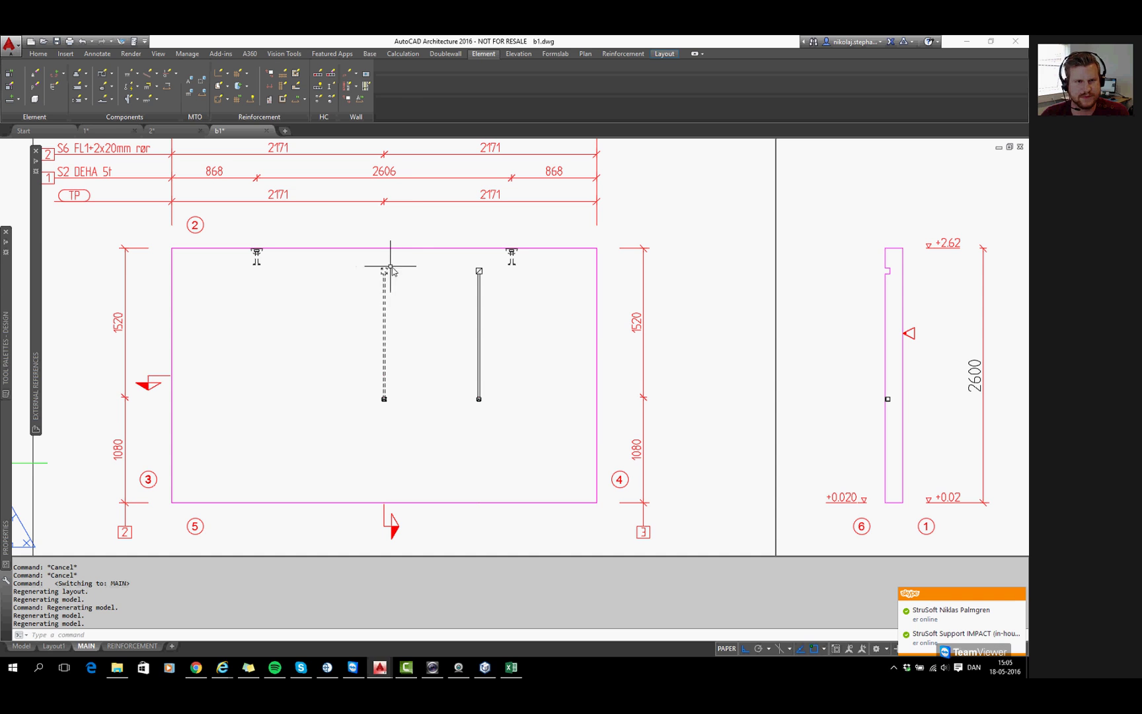
# Insert two MEP keys 01X close together on the lower side of wall B1 in the plan, left of its middle, facing downwards
pyautogui.click(99, 131)
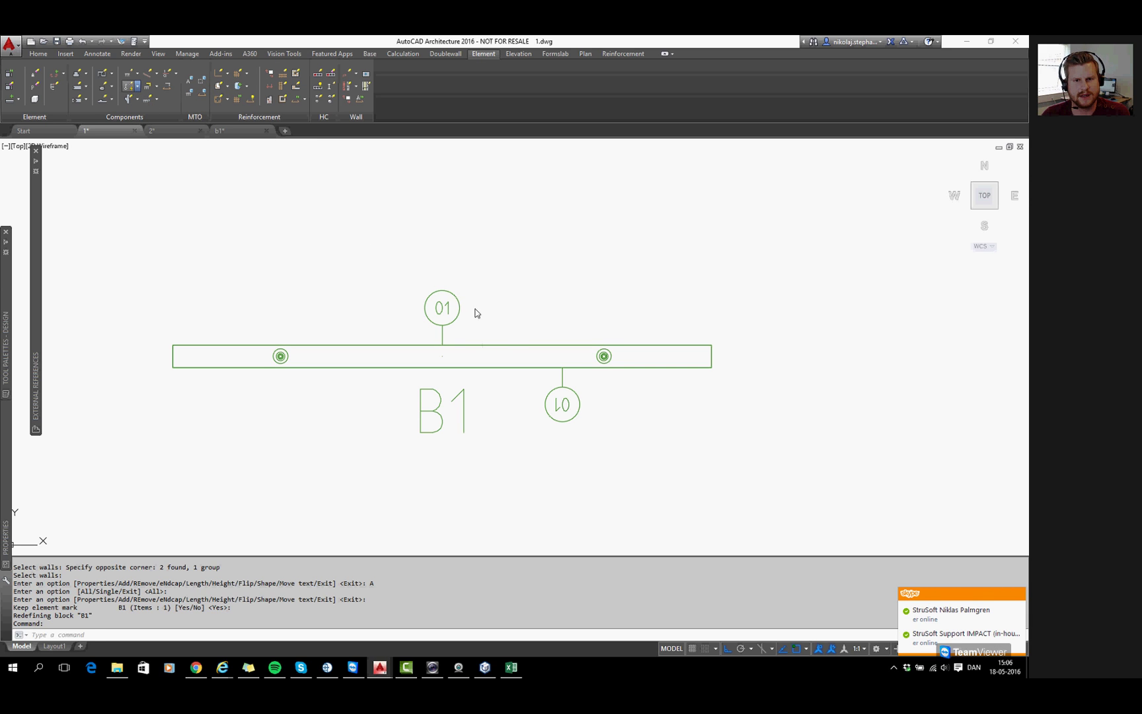
pyautogui.press('Down')
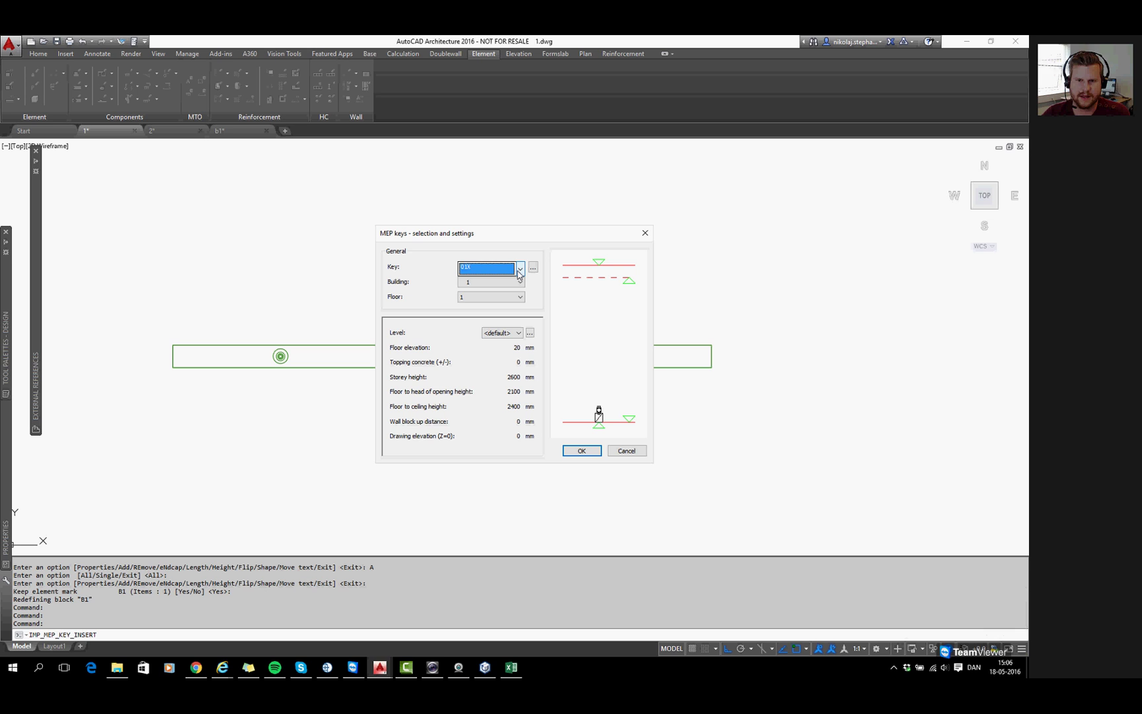
pyautogui.click(581, 450)
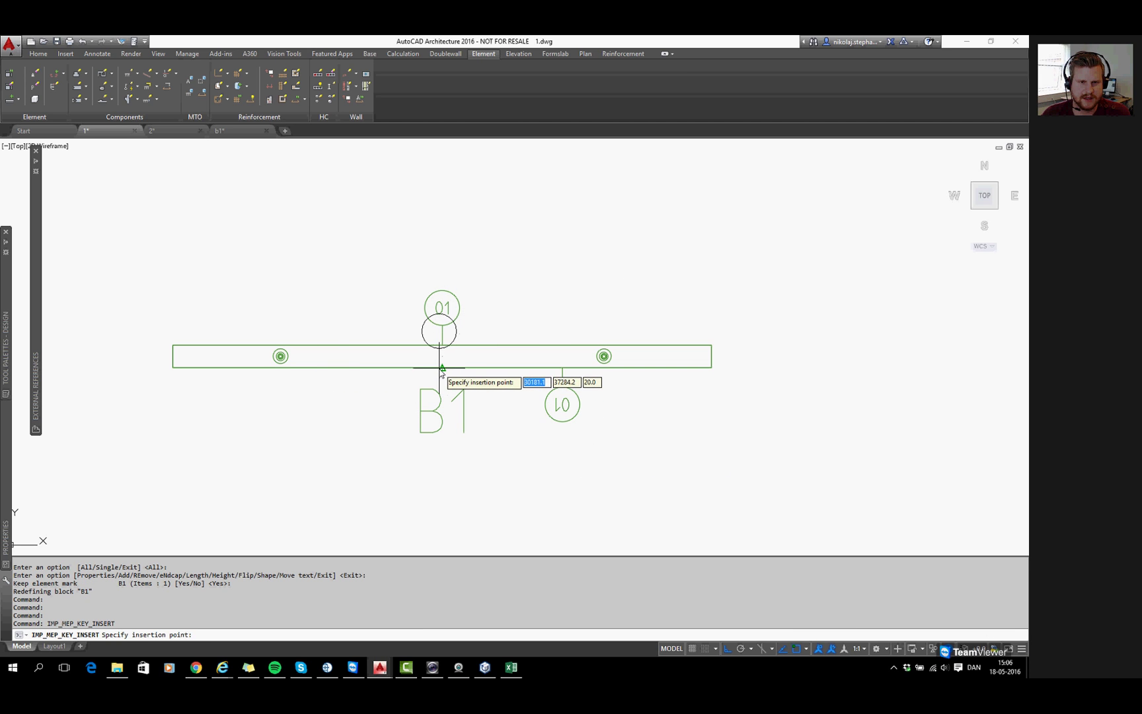
pyautogui.click(357, 366)
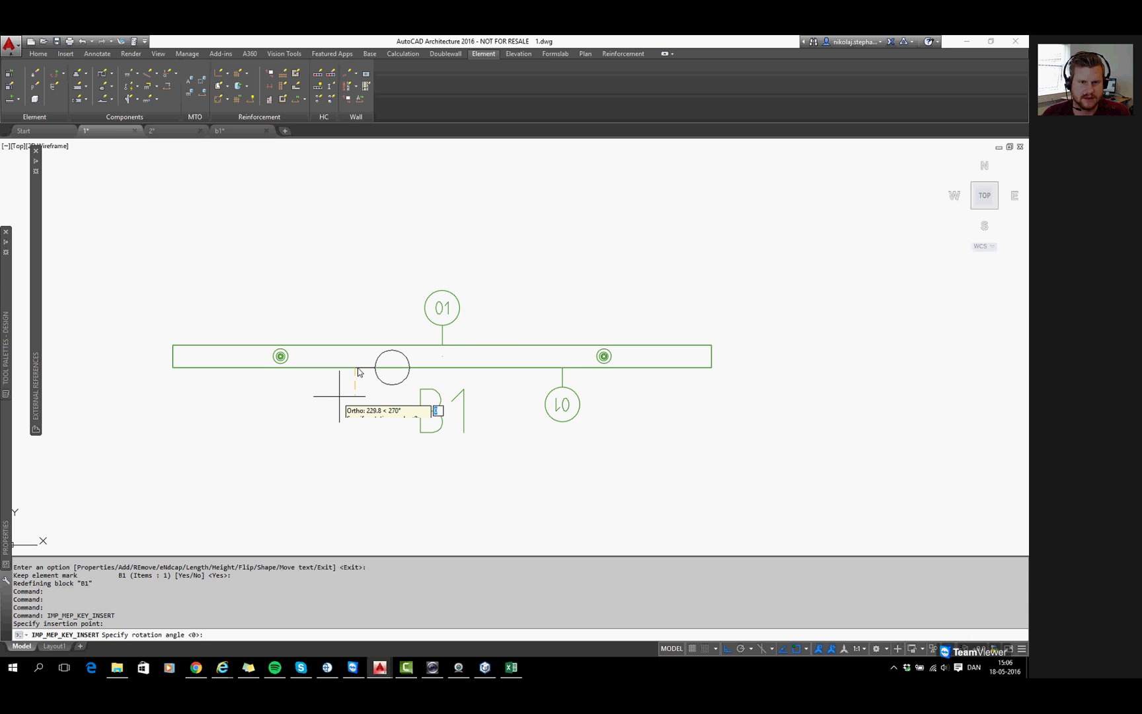
pyautogui.press('Return')
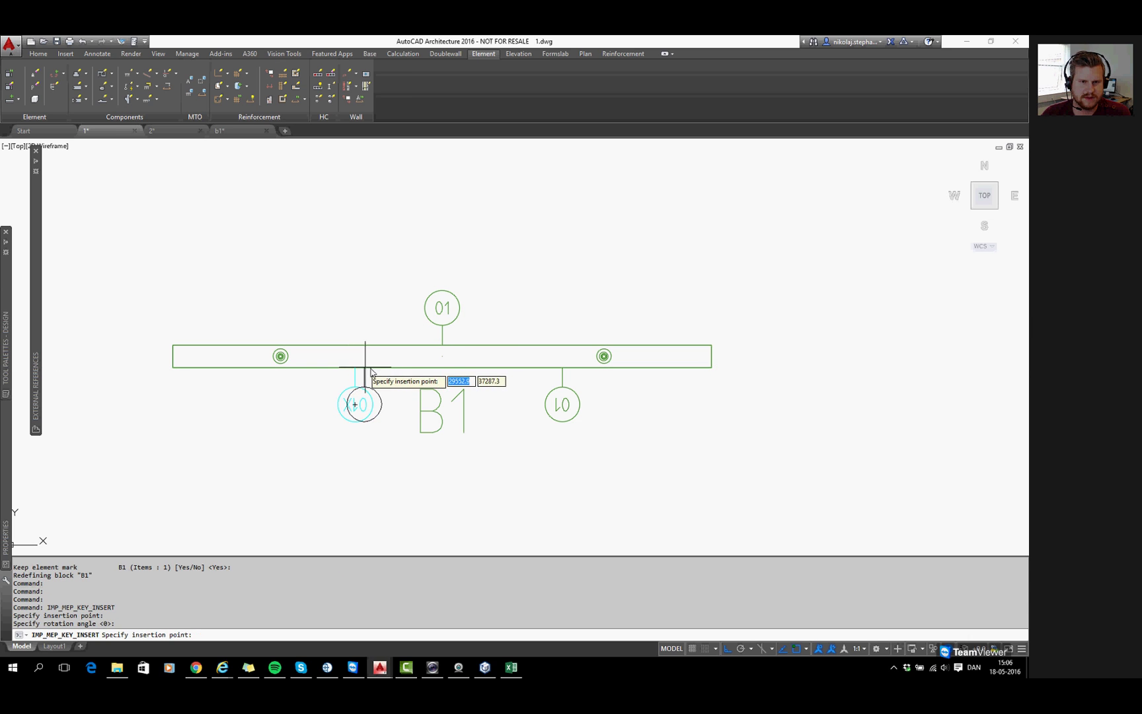
pyautogui.click(331, 373)
pyautogui.scroll(2, 330, 373)
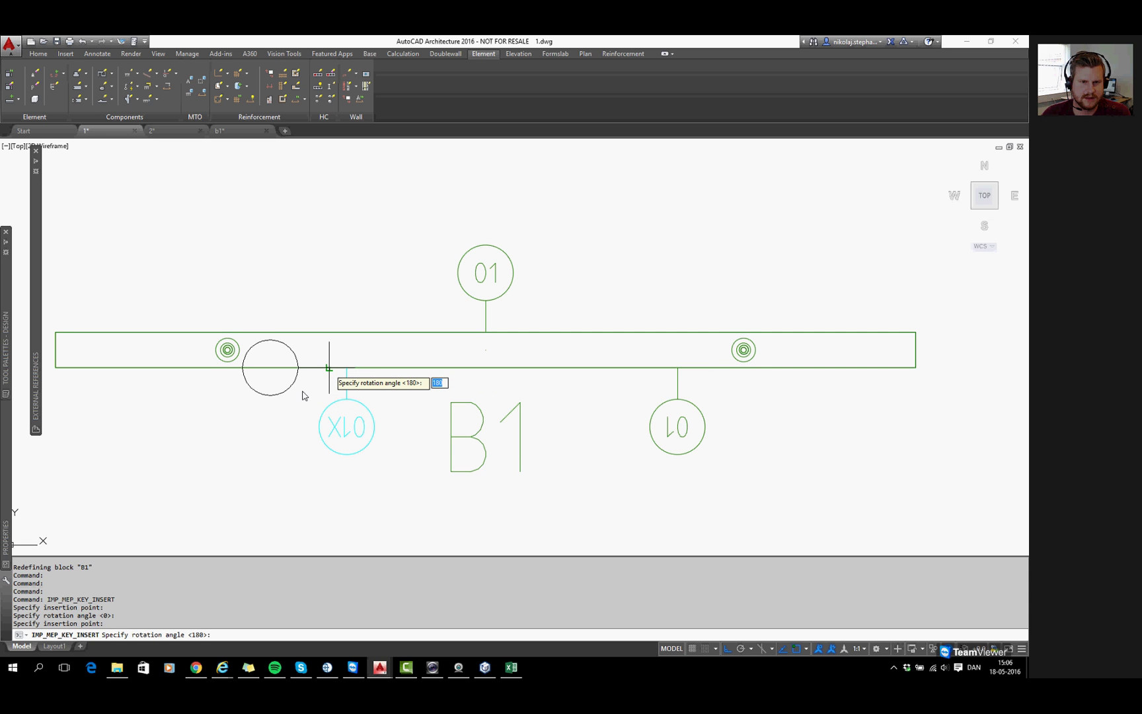
pyautogui.press('Return')
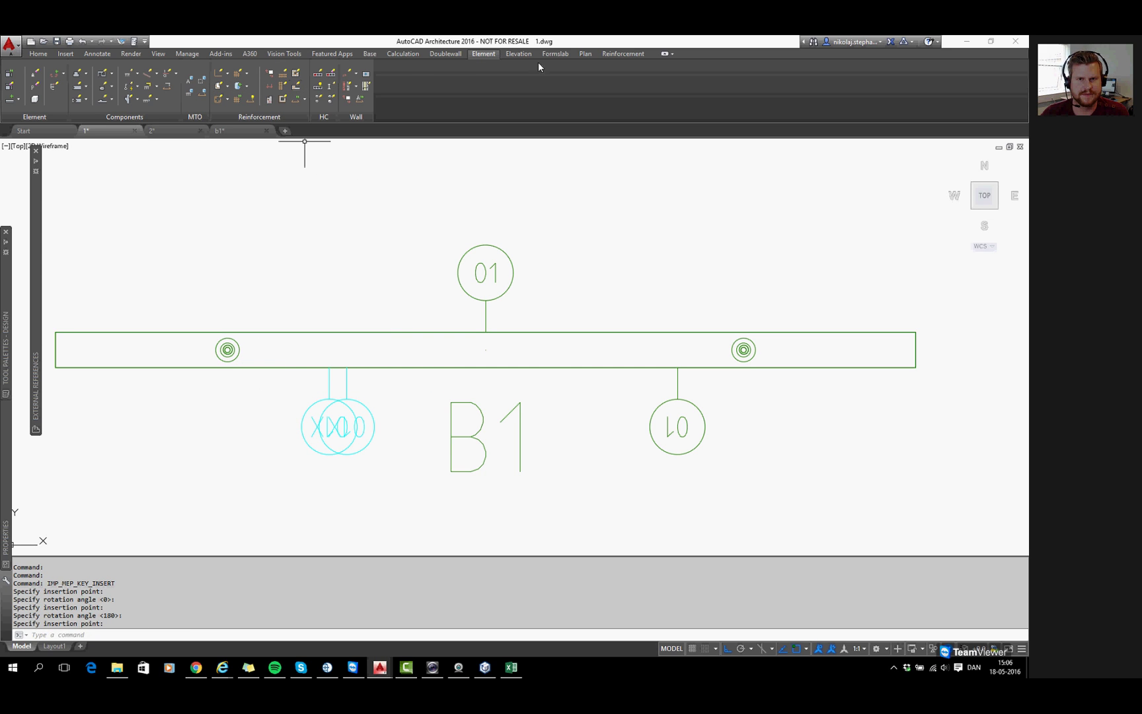
# Try to edit wall B1 in the plan and update element B1 from the project database
pyautogui.scroll(-3, 295, 63)
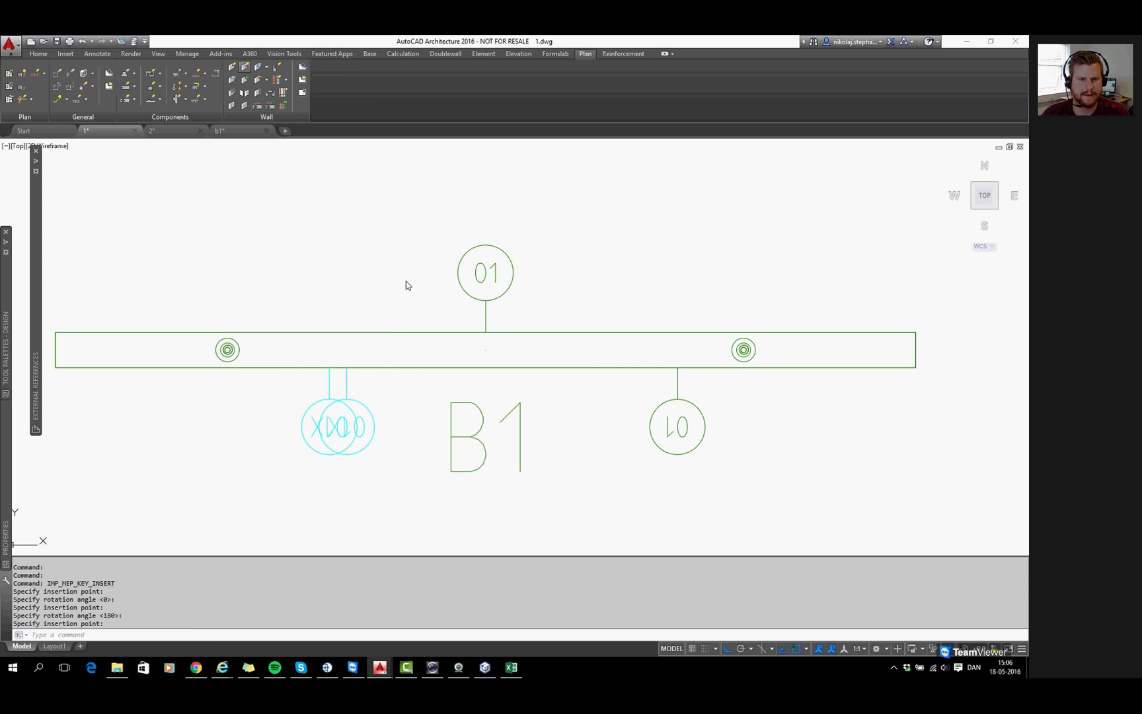
pyautogui.press('Return')
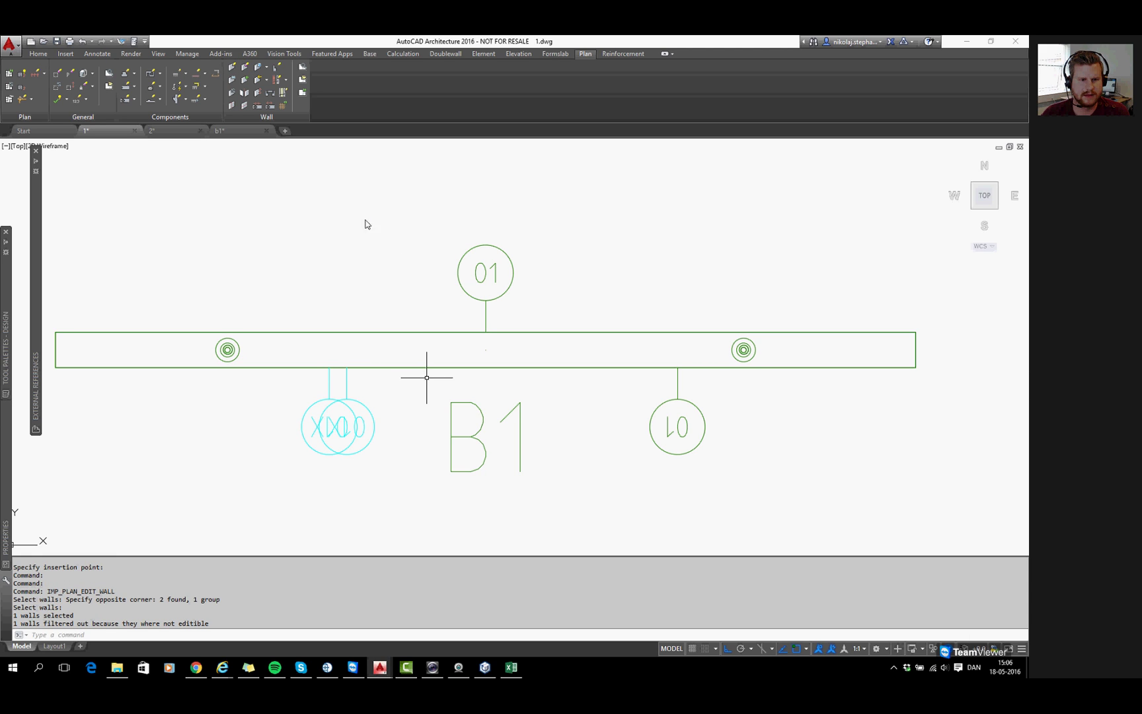
pyautogui.click(12, 90)
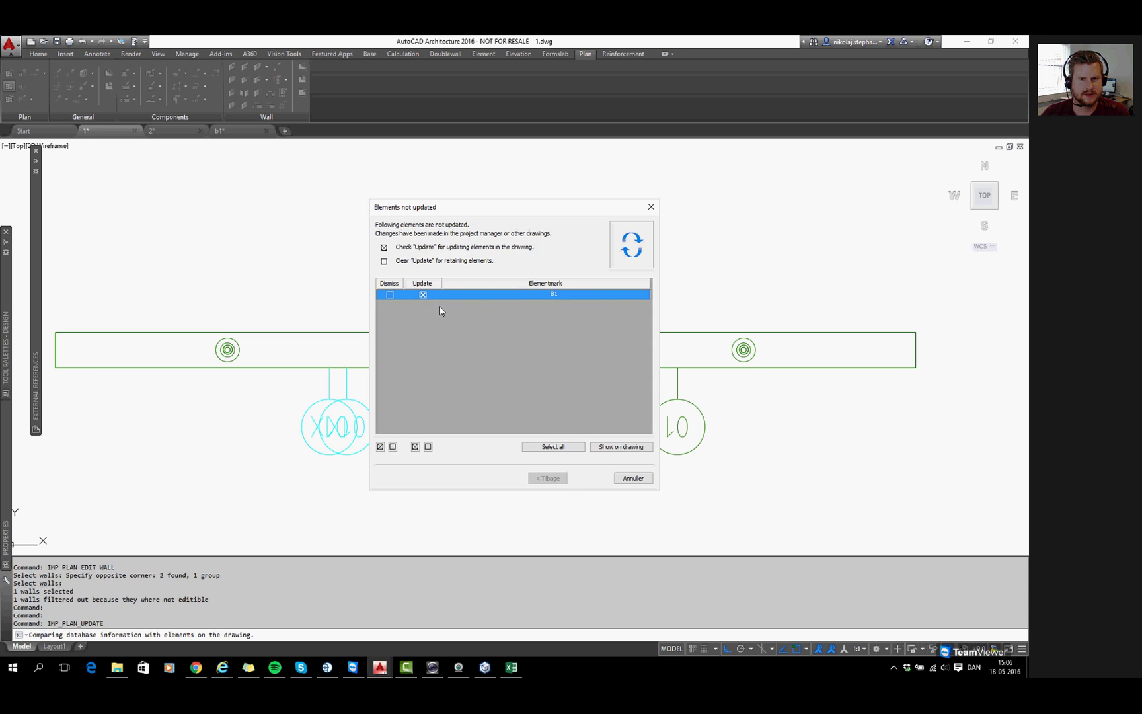
pyautogui.click(587, 477)
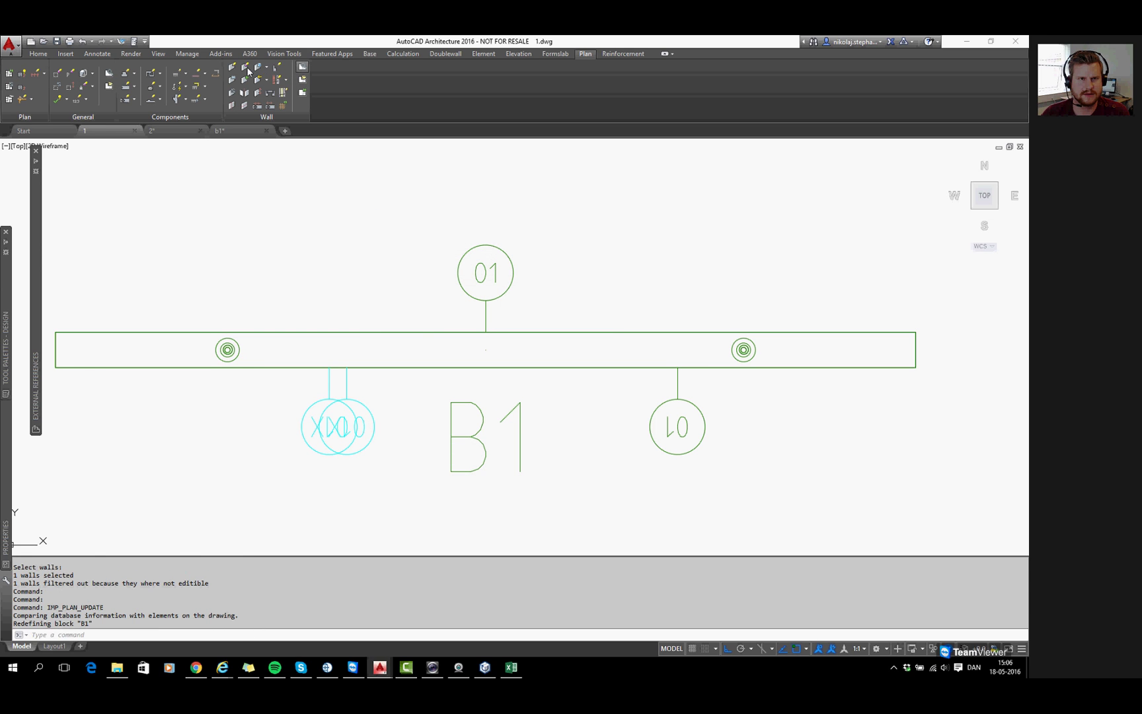
# Edit wall B1 to add all the new 01X MEP keys to it, keeping its element mark
pyautogui.click(250, 73)
pyautogui.click(422, 314)
pyautogui.click(412, 342)
pyautogui.press('Return')
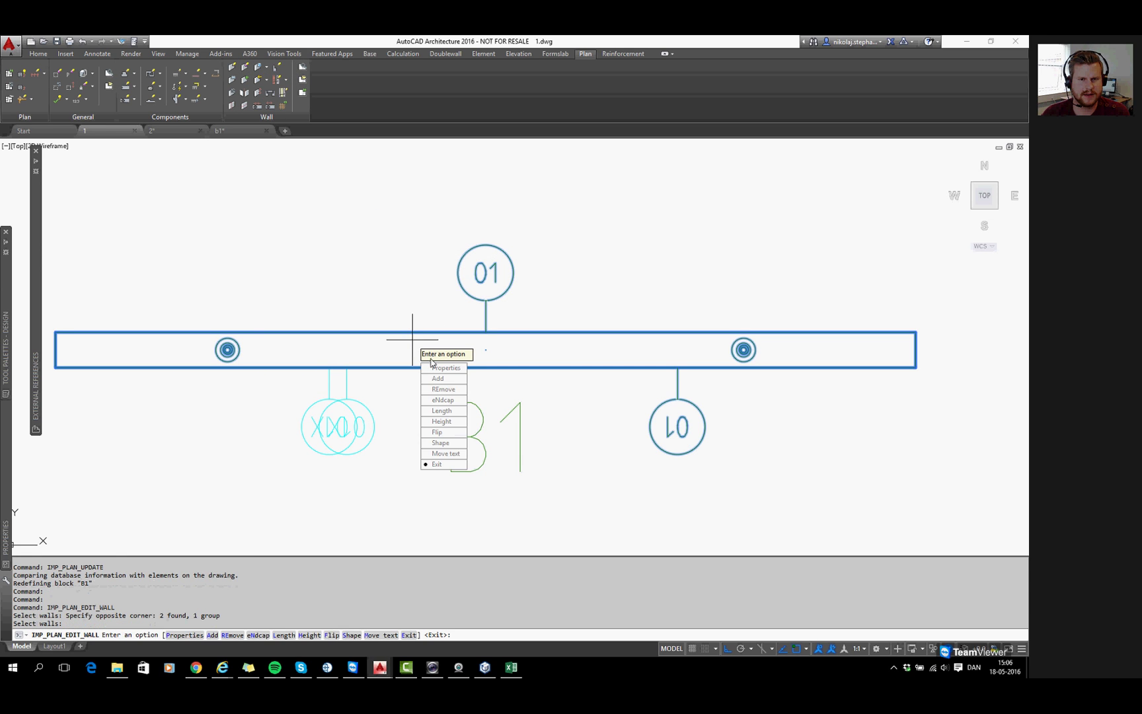
pyautogui.write('a')
pyautogui.press('Return')
pyautogui.press('Return')
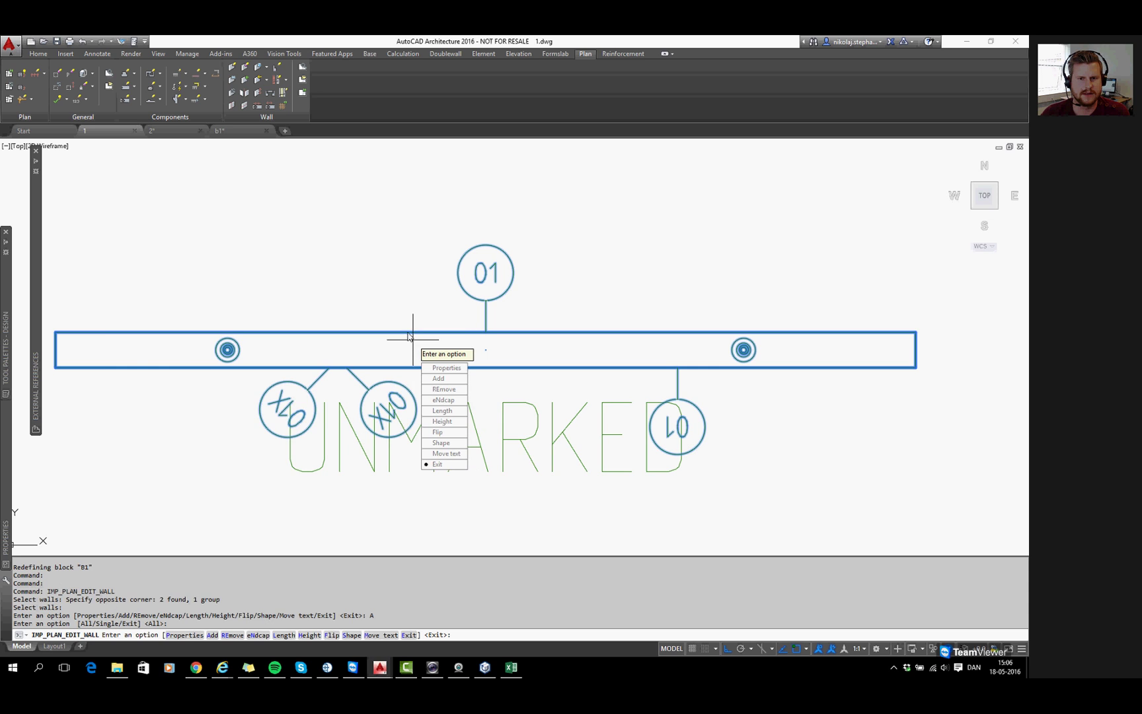
pyautogui.press('Return')
pyautogui.press('Return')
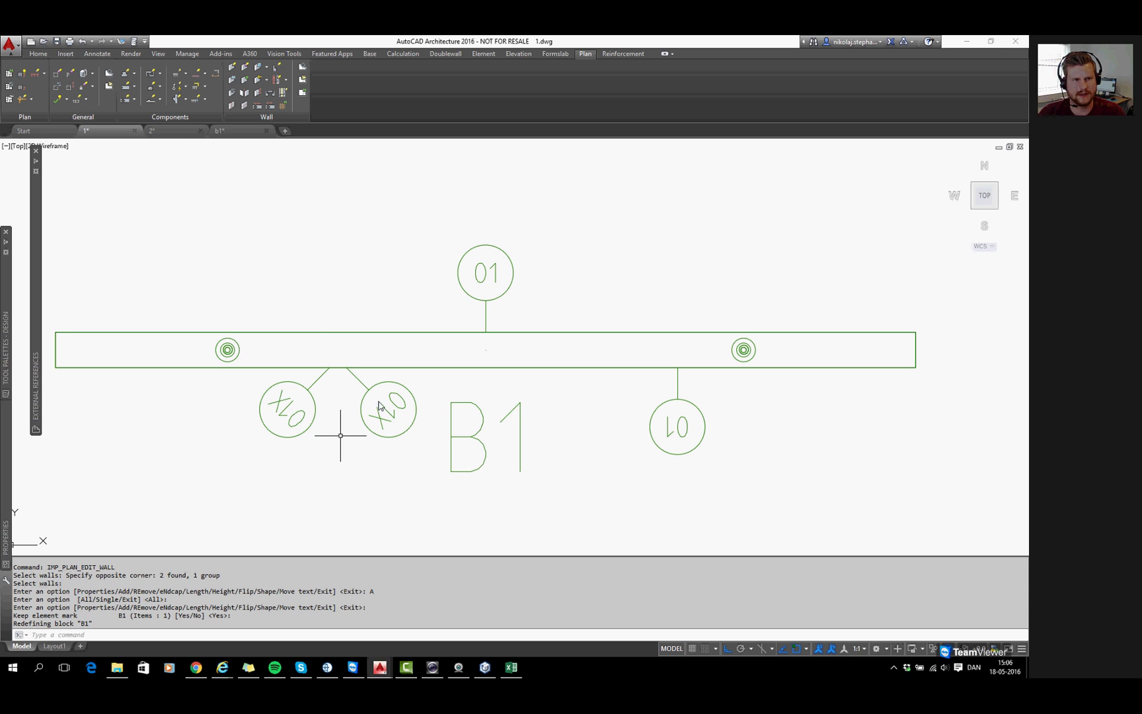
# Update element B1 in the elevation drawing to bring in the 01X keys, leaving the dimensions as they are
pyautogui.hotkey('ctrl', 'Tab')
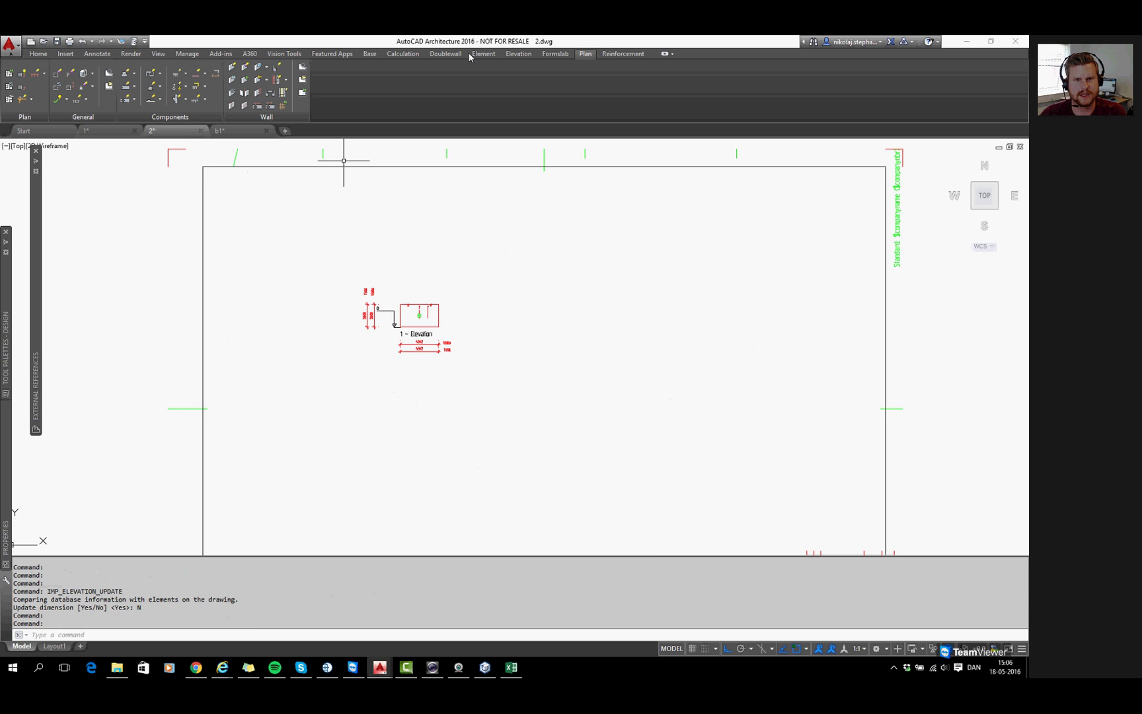
pyautogui.click(522, 54)
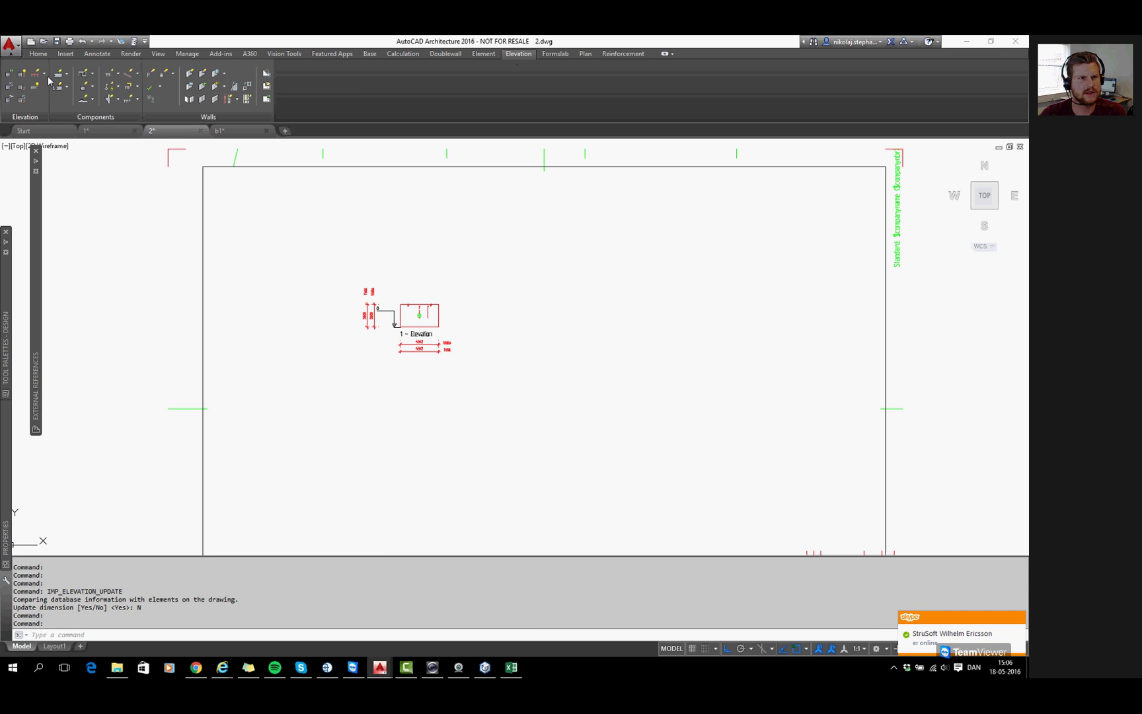
pyautogui.click(7, 76)
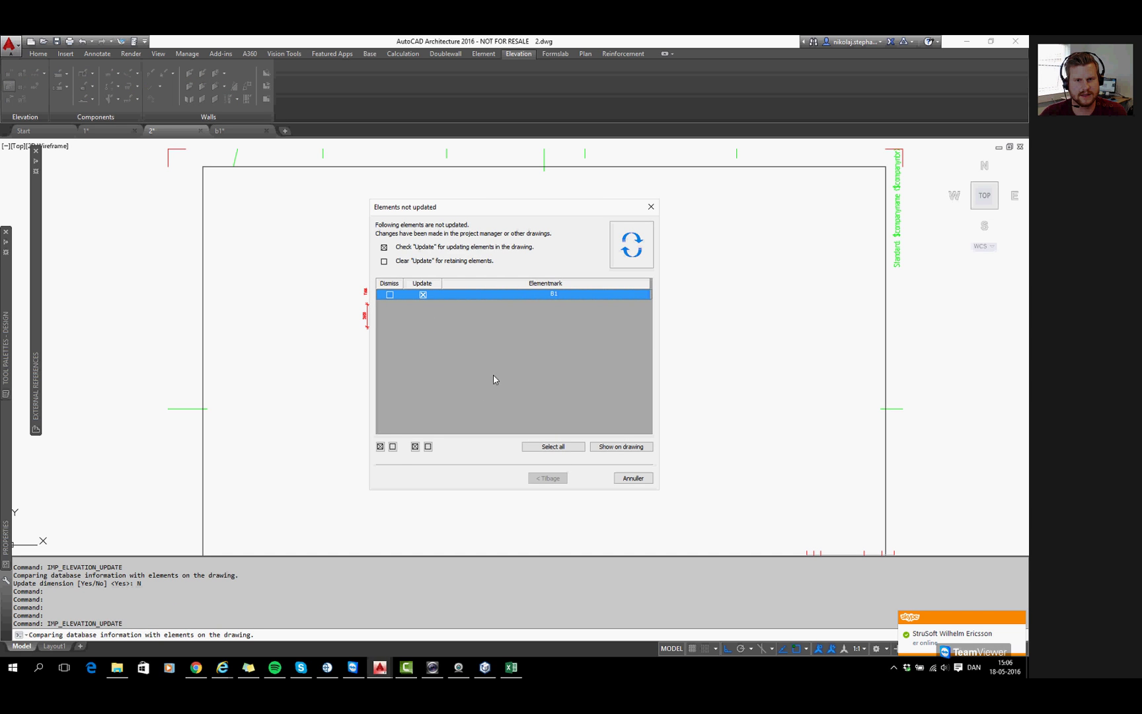
pyautogui.press('Return')
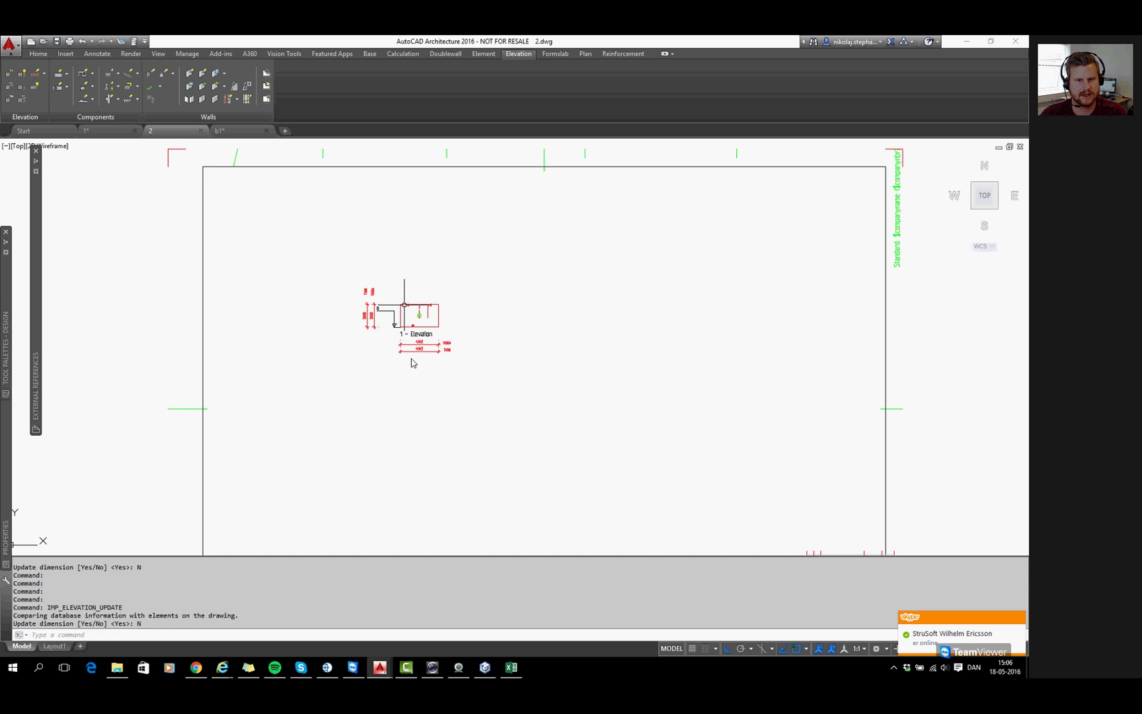
pyautogui.scroll(5, 411, 362)
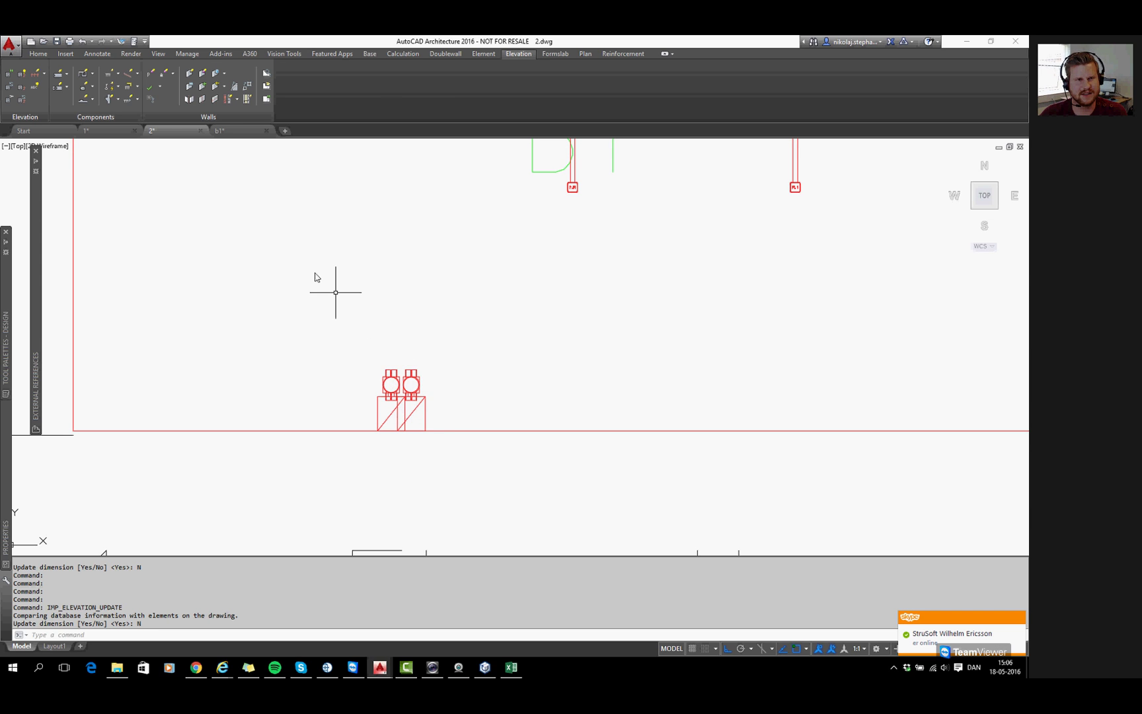
# Redraw the element in drawing b1, including the reinforcement views
pyautogui.click(228, 130)
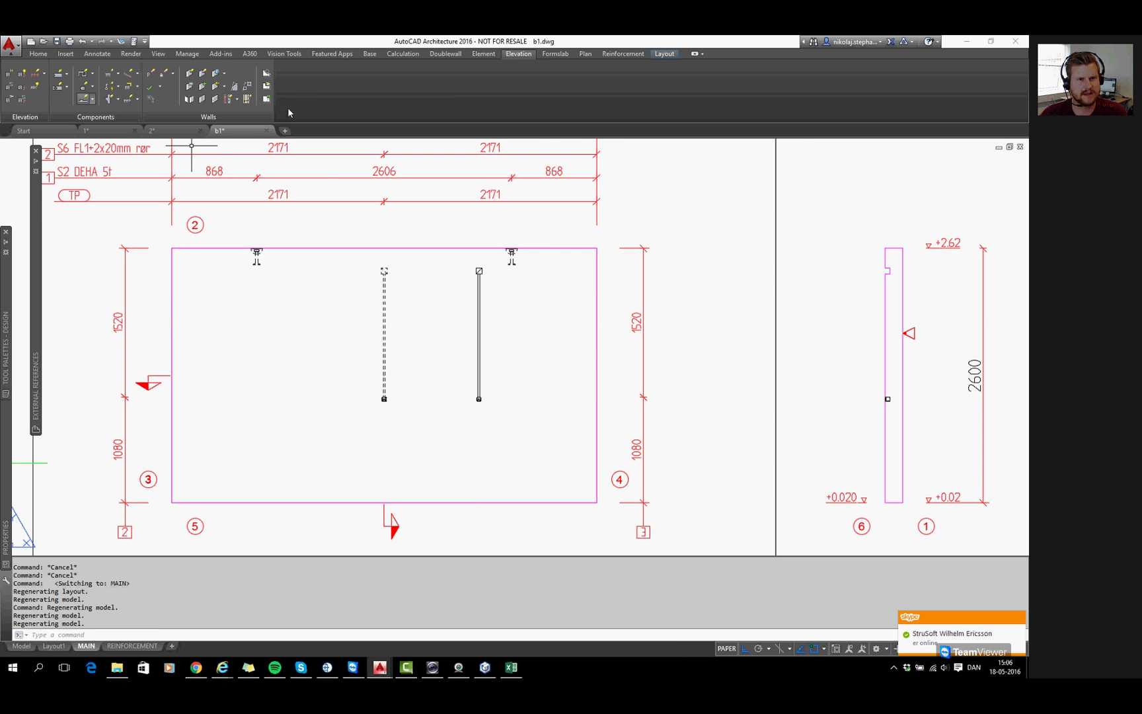
pyautogui.click(483, 53)
pyautogui.click(10, 85)
pyautogui.press('Return')
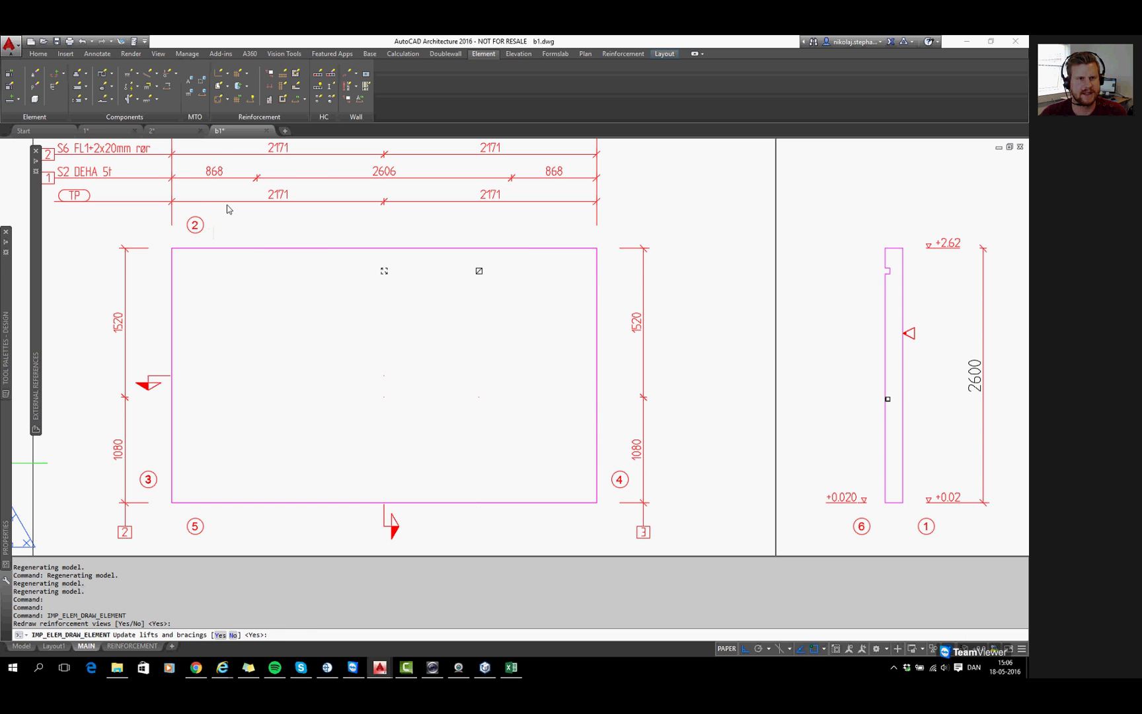
# Run IMP_ELEM_MTO in drawing b1 for all schedules, redrawing the element and reinforcement views and updating the lifts and bracings
pyautogui.click(82, 130)
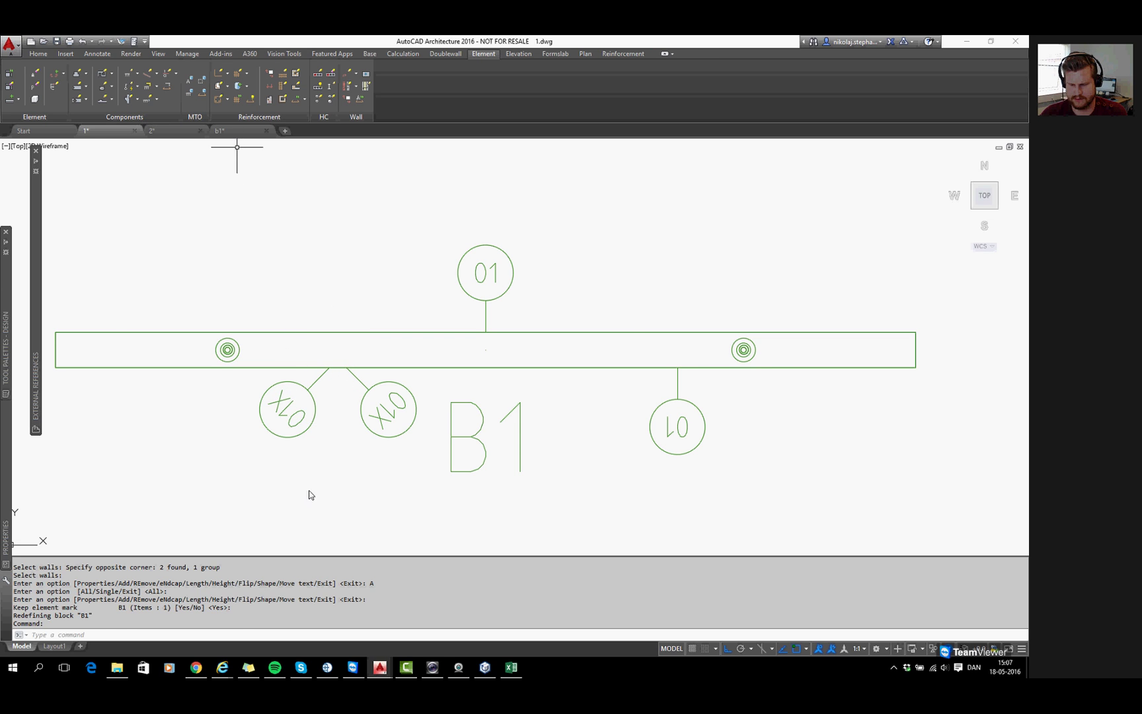
pyautogui.click(224, 130)
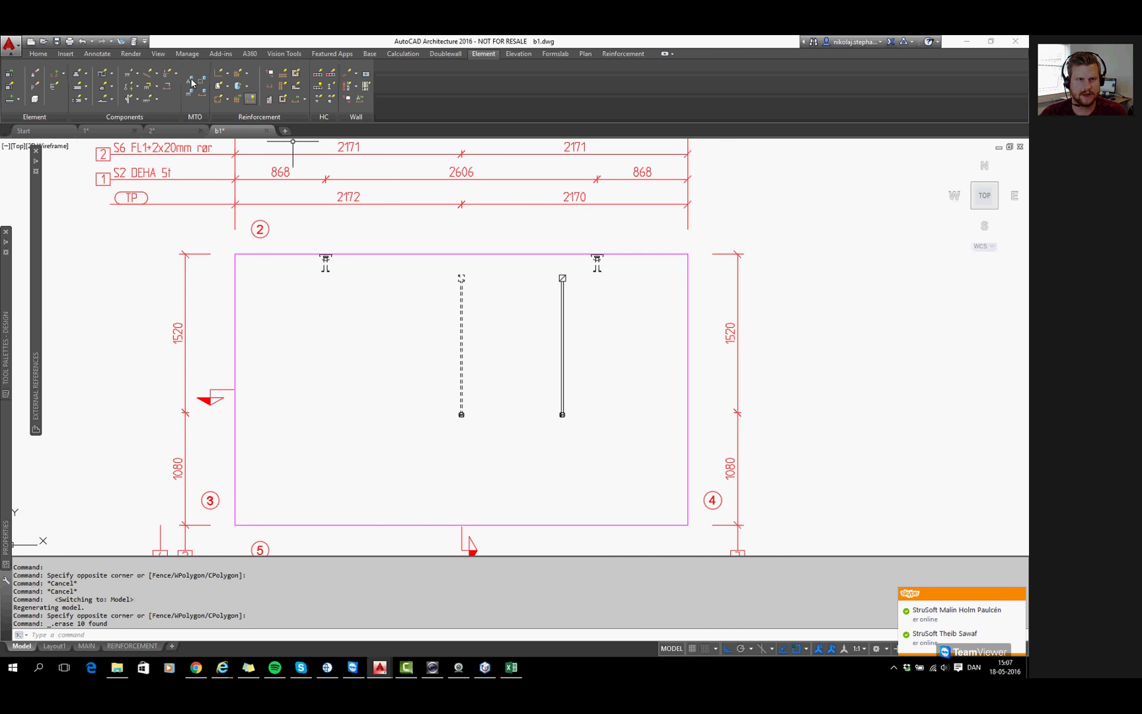
pyautogui.write('imp_elem_mto')
pyautogui.press('Return')
pyautogui.press('Return')
pyautogui.press('Return')
pyautogui.press('Return')
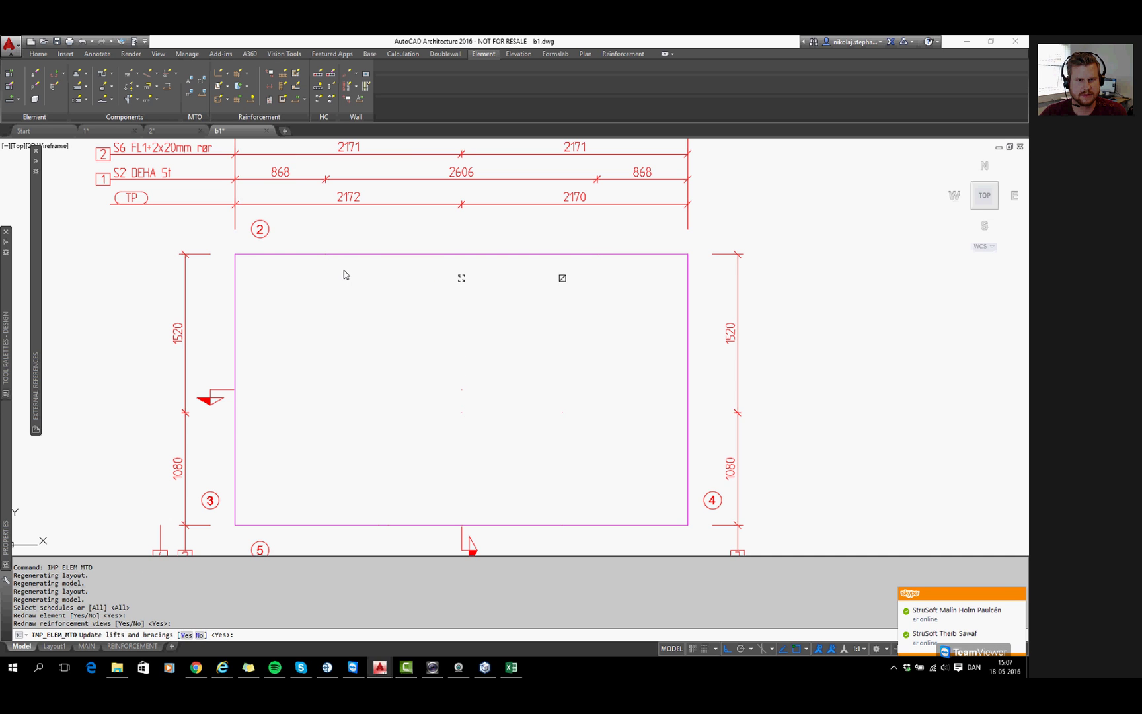
pyautogui.press('Return')
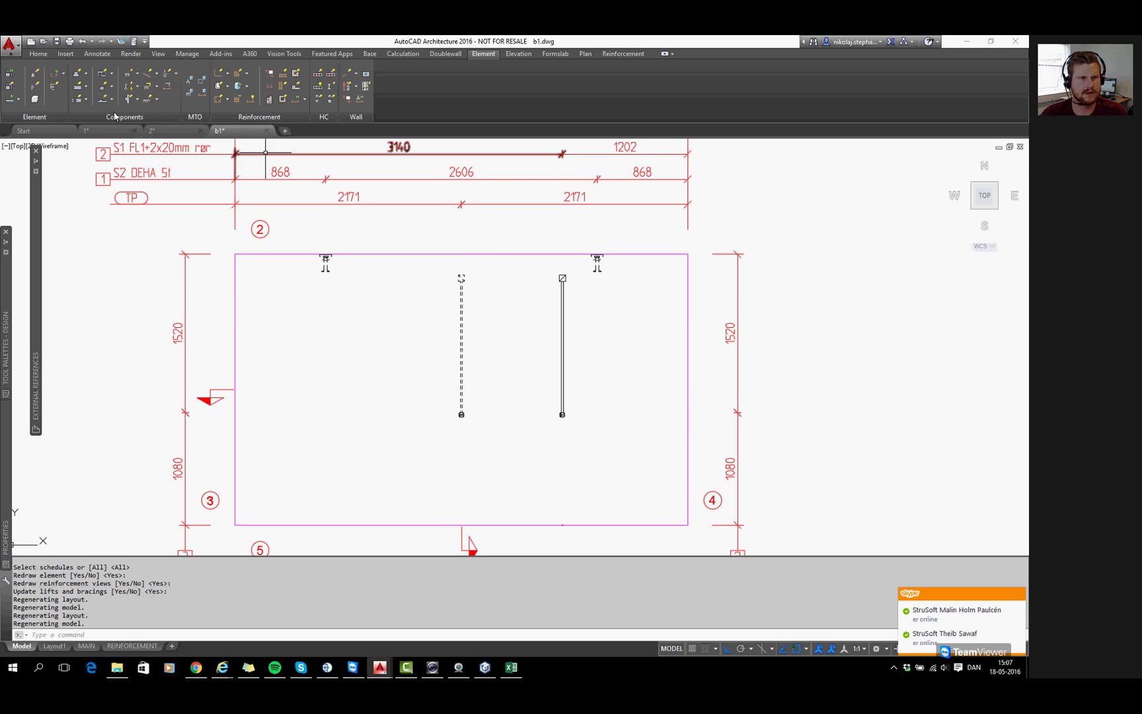
# Switch to plan drawing 1 and update element B1 to match the changes made in the other drawings
pyautogui.click(101, 132)
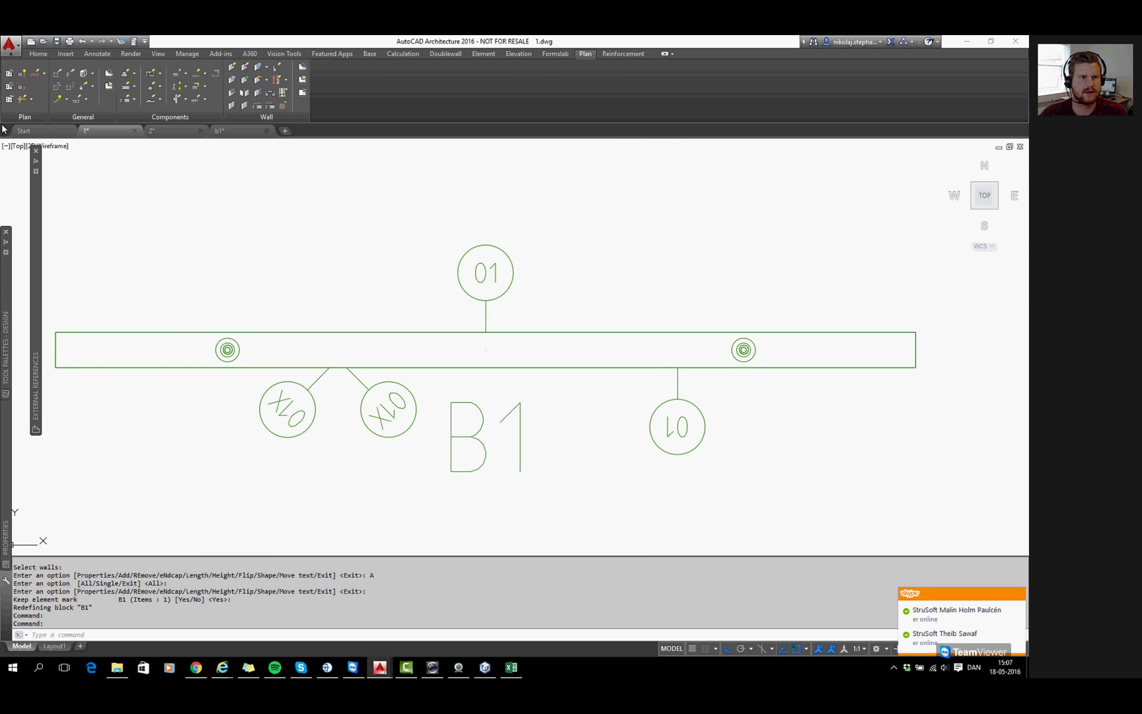
pyautogui.click(10, 88)
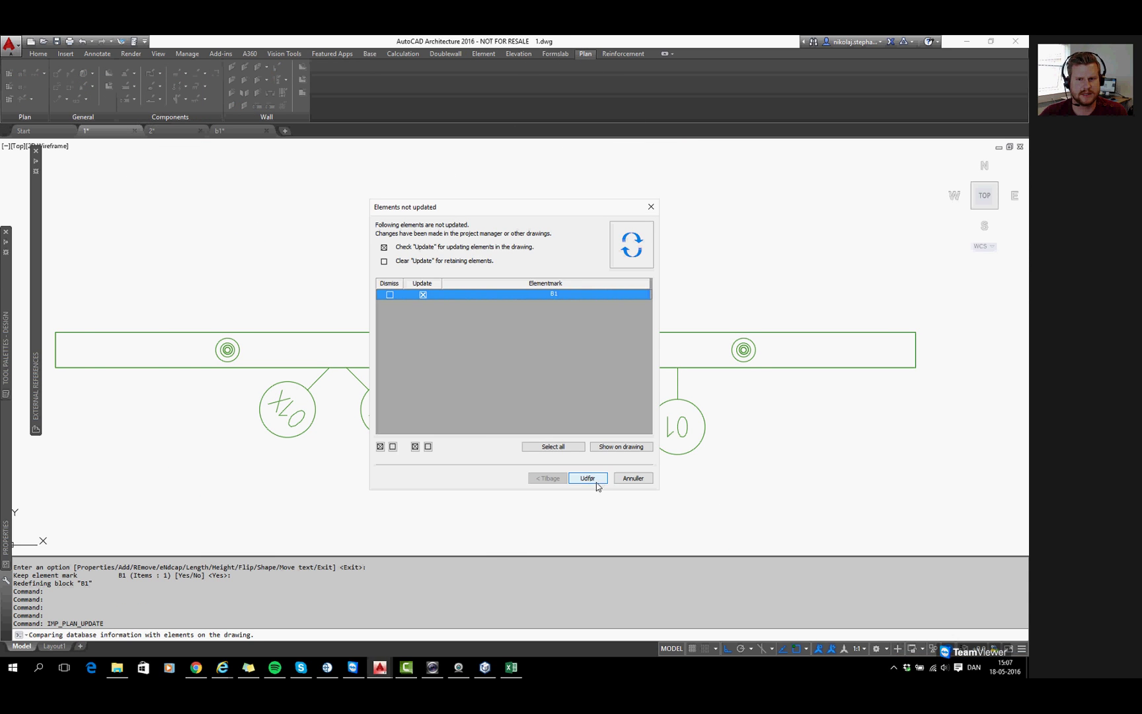
pyautogui.click(592, 483)
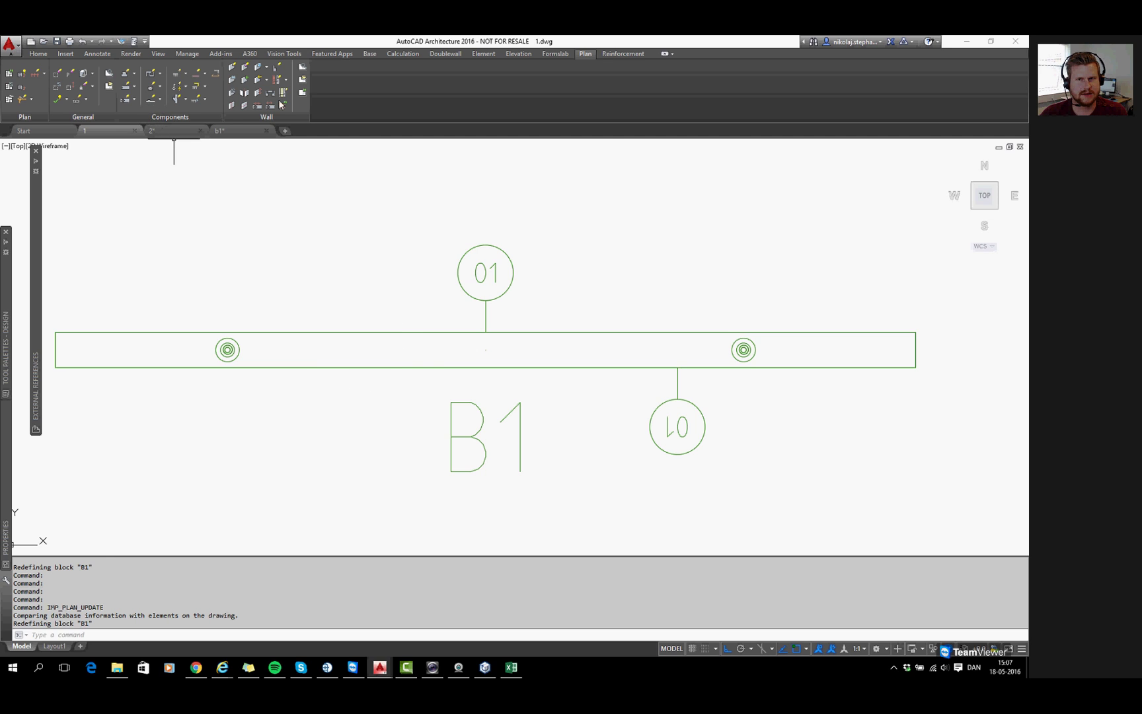
# Update element B1 in elevation drawing 2 without updating the dimensions
pyautogui.hotkey('ctrl', 'Tab')
pyautogui.click(489, 54)
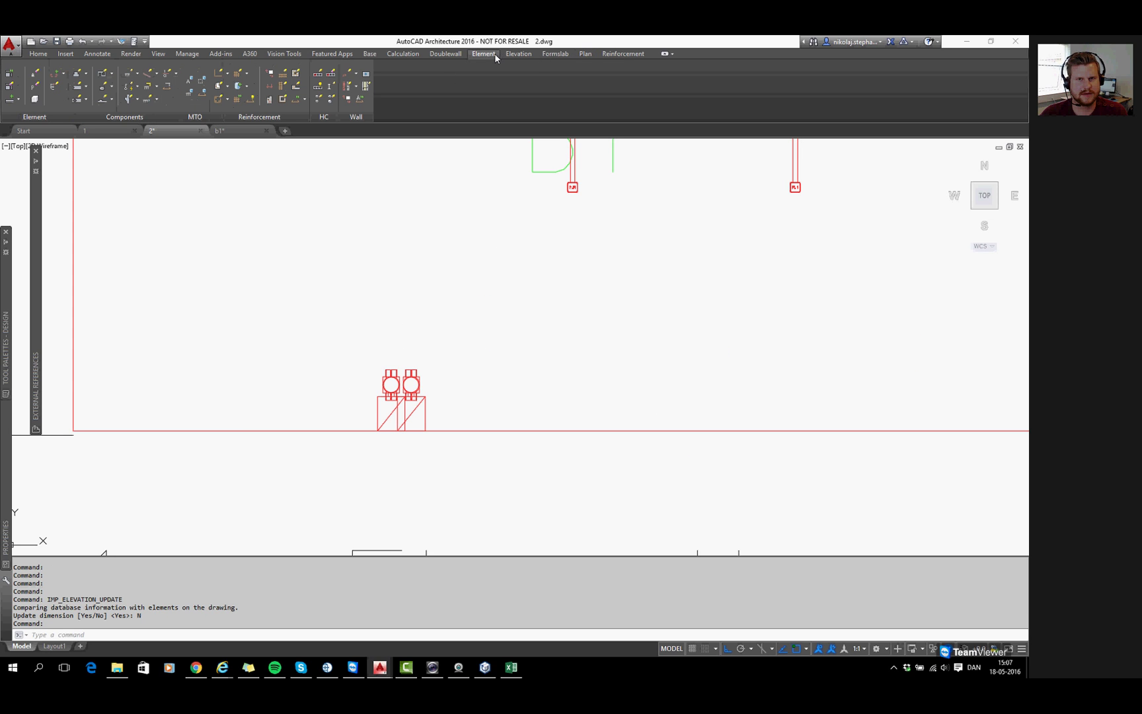
pyautogui.click(11, 88)
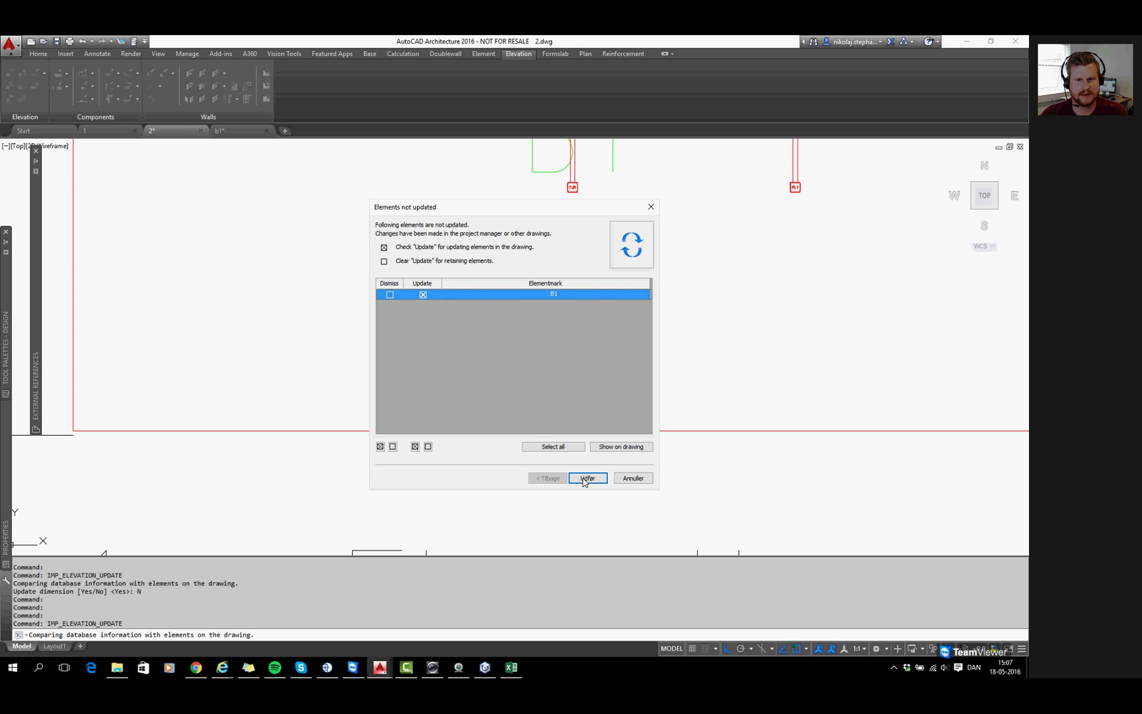
pyautogui.press('Return')
pyautogui.press('Down')
pyautogui.press('Down')
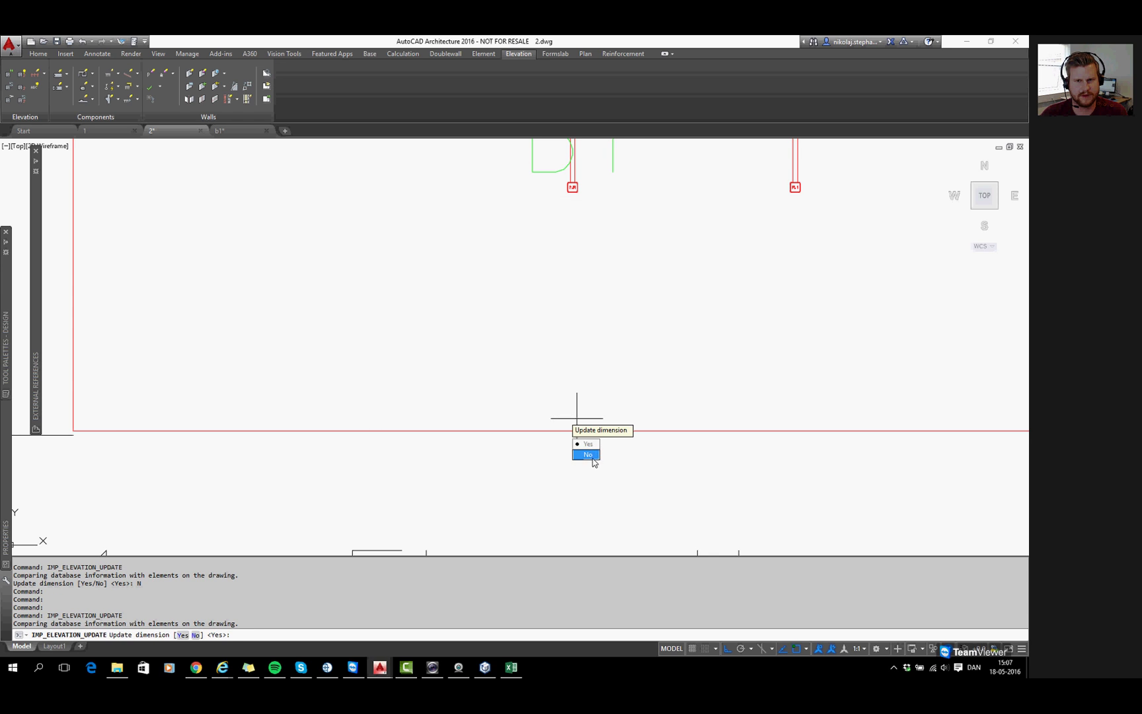
pyautogui.press('Return')
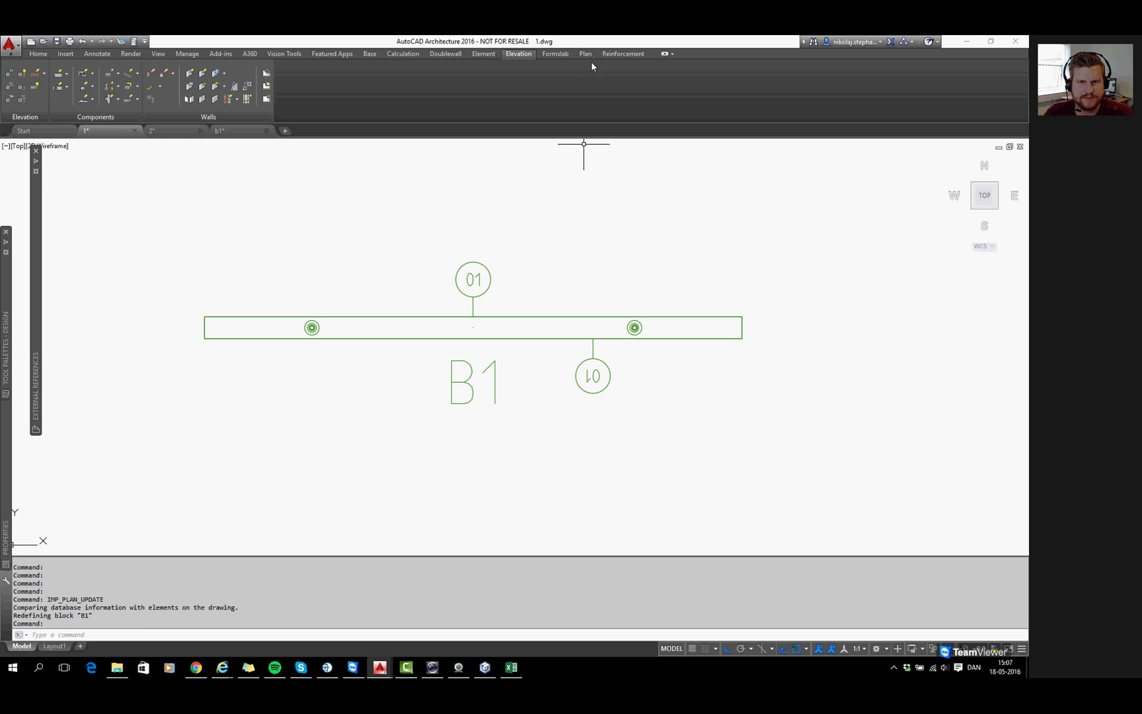
# Examine the building, floor and level settings for drawing MEP key 01X on the plan, and leave without inserting it
pyautogui.scroll(-2, 440, 97)
pyautogui.click(198, 86)
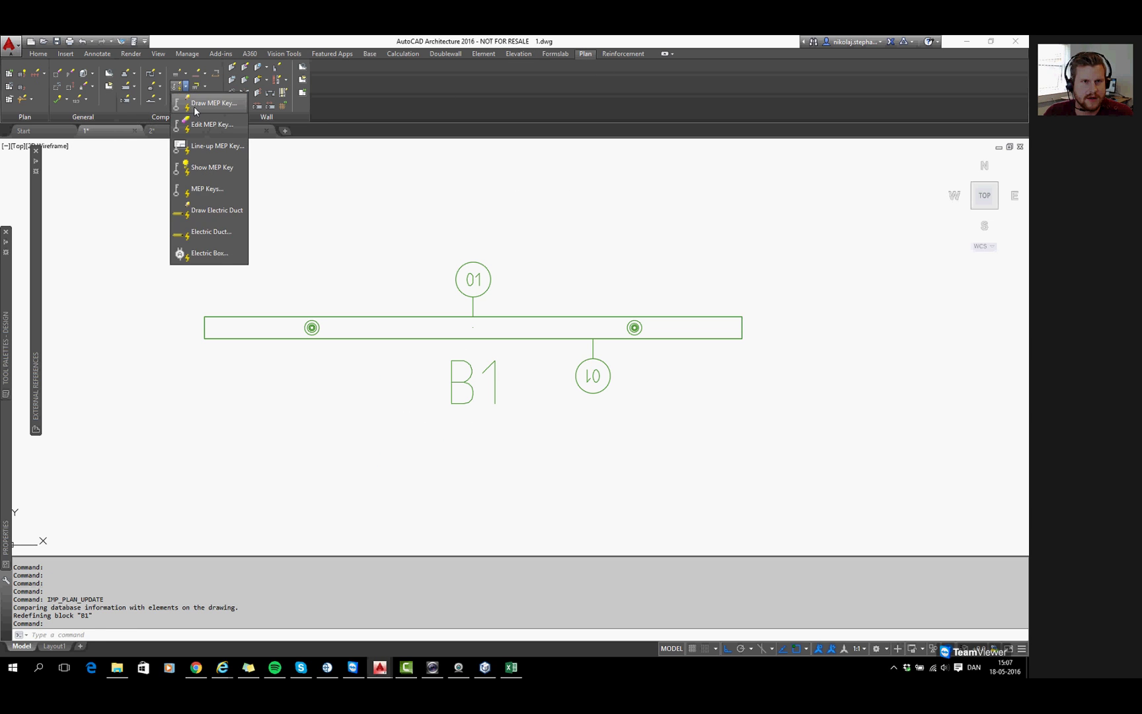
pyautogui.click(196, 102)
pyautogui.click(517, 298)
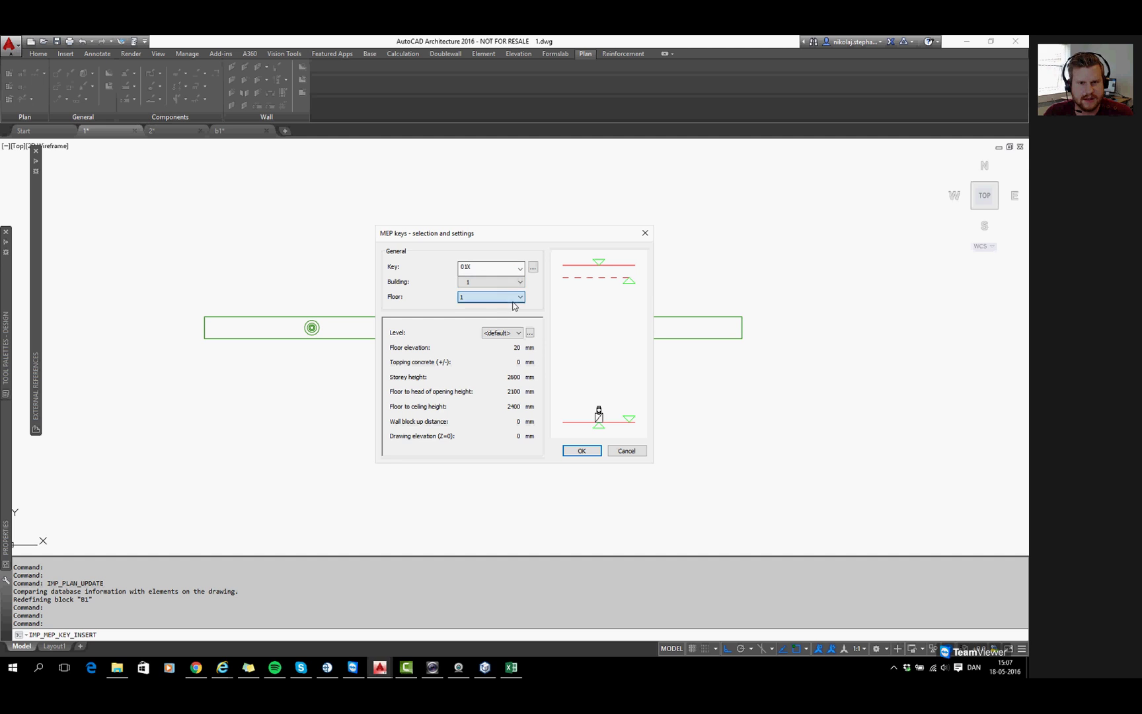
pyautogui.click(472, 305)
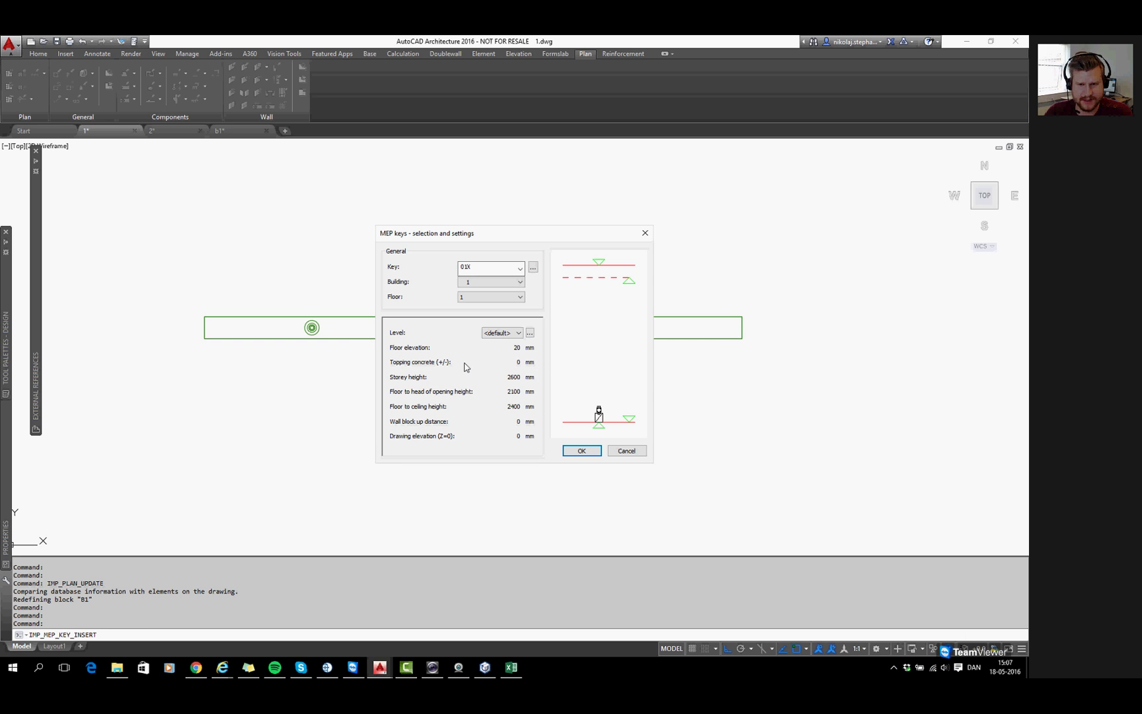
pyautogui.click(627, 450)
# Start inserting an MEP key in elevation drawing 2 and review the wall height, floor distance and ceiling distance of key 01
pyautogui.click(182, 130)
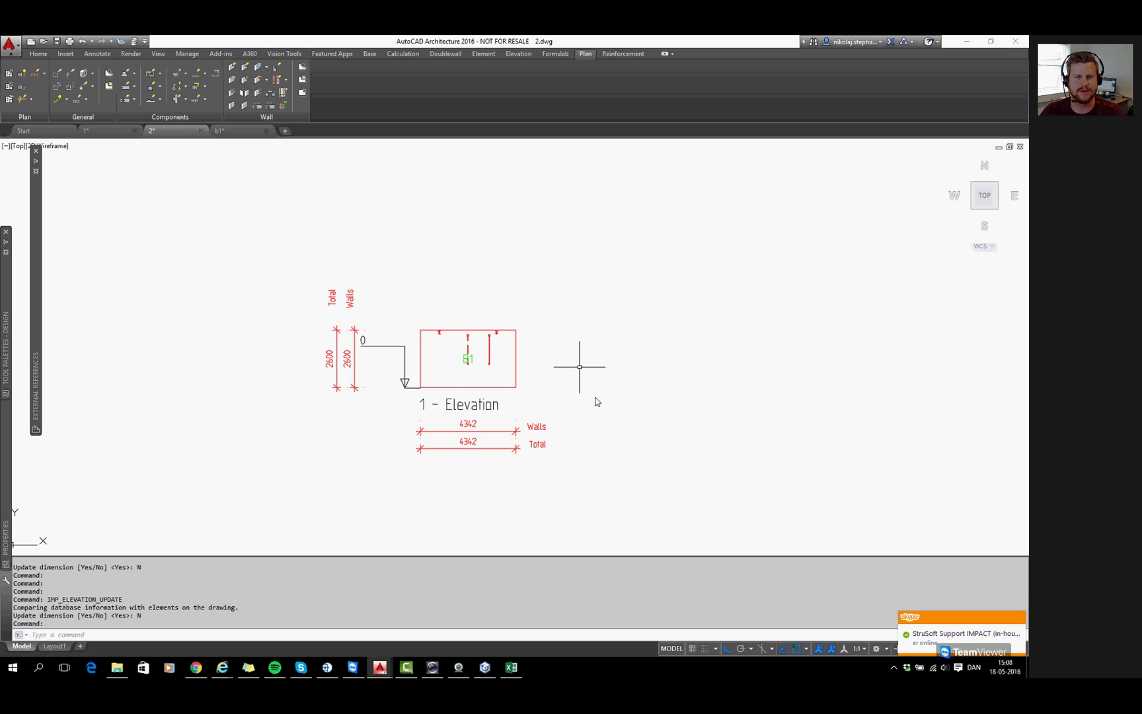
pyautogui.scroll(4, 507, 383)
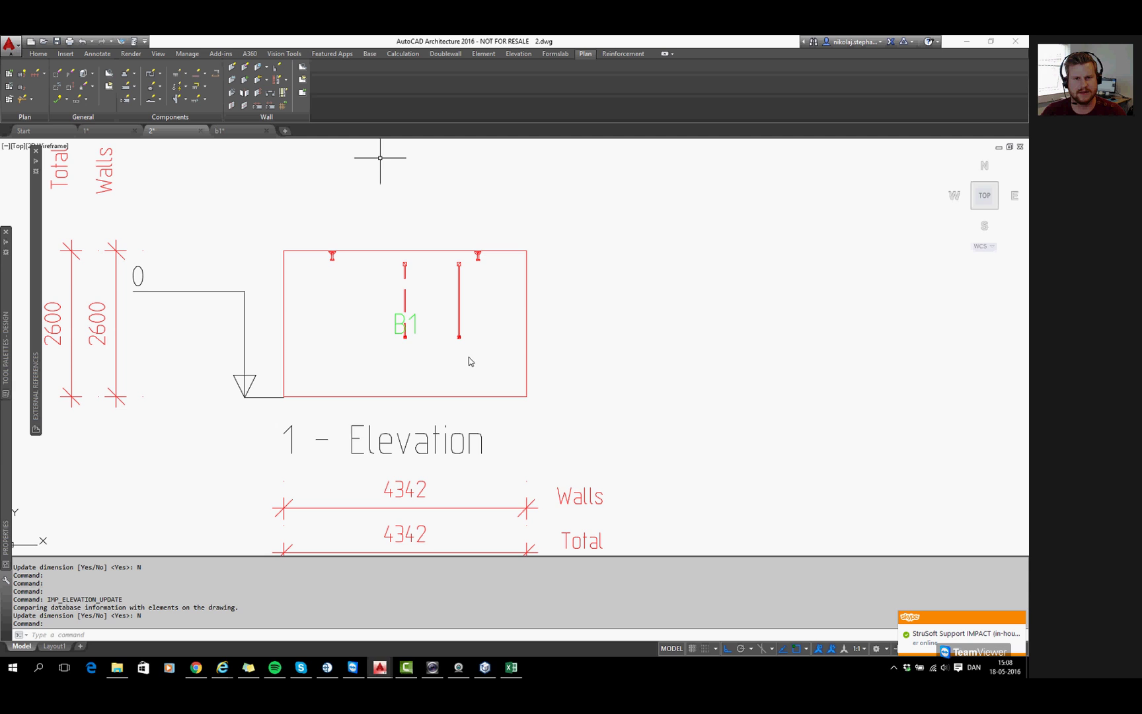
pyautogui.doubleClick(434, 364)
pyautogui.press('Tab')
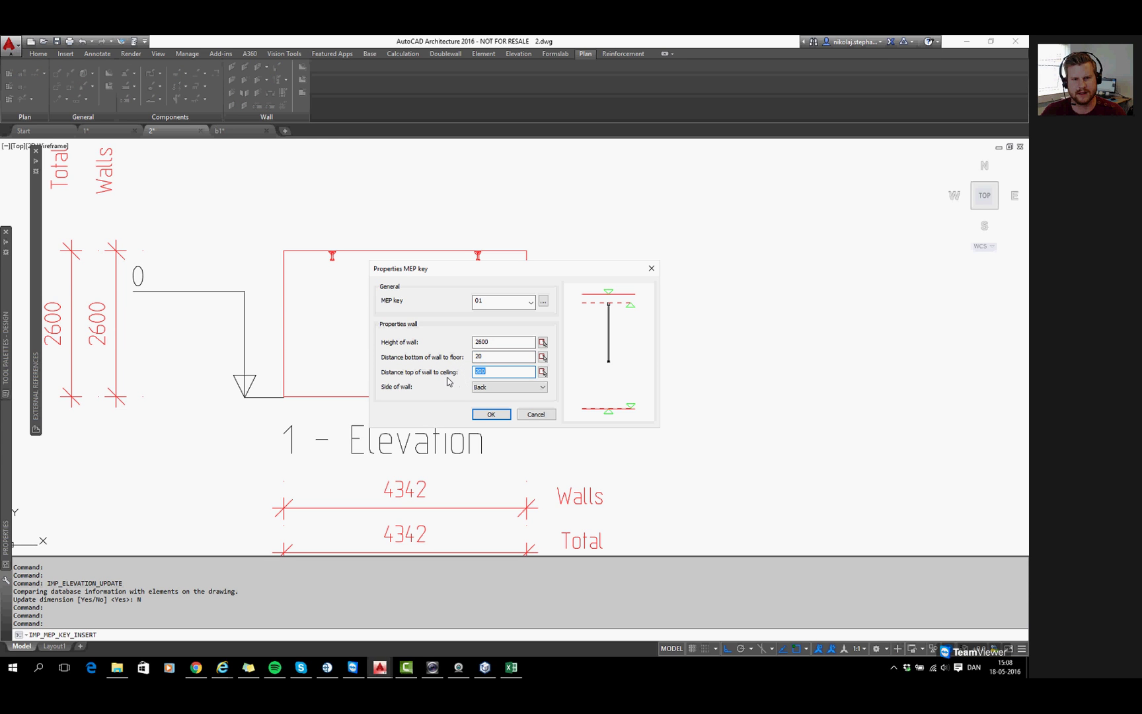
pyautogui.hotkey('shift', 'Tab')
pyautogui.hotkey('shift', 'Tab')
pyautogui.click(497, 342)
pyautogui.doubleClick(496, 371)
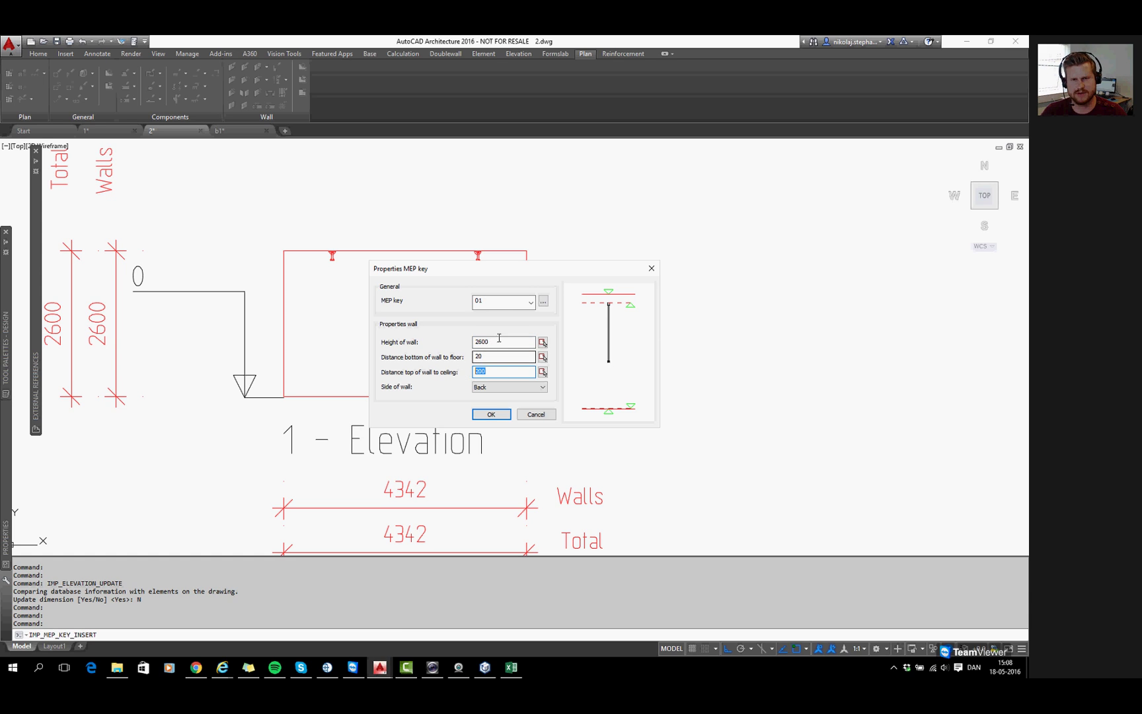
pyautogui.hotkey('shift', 'Tab')
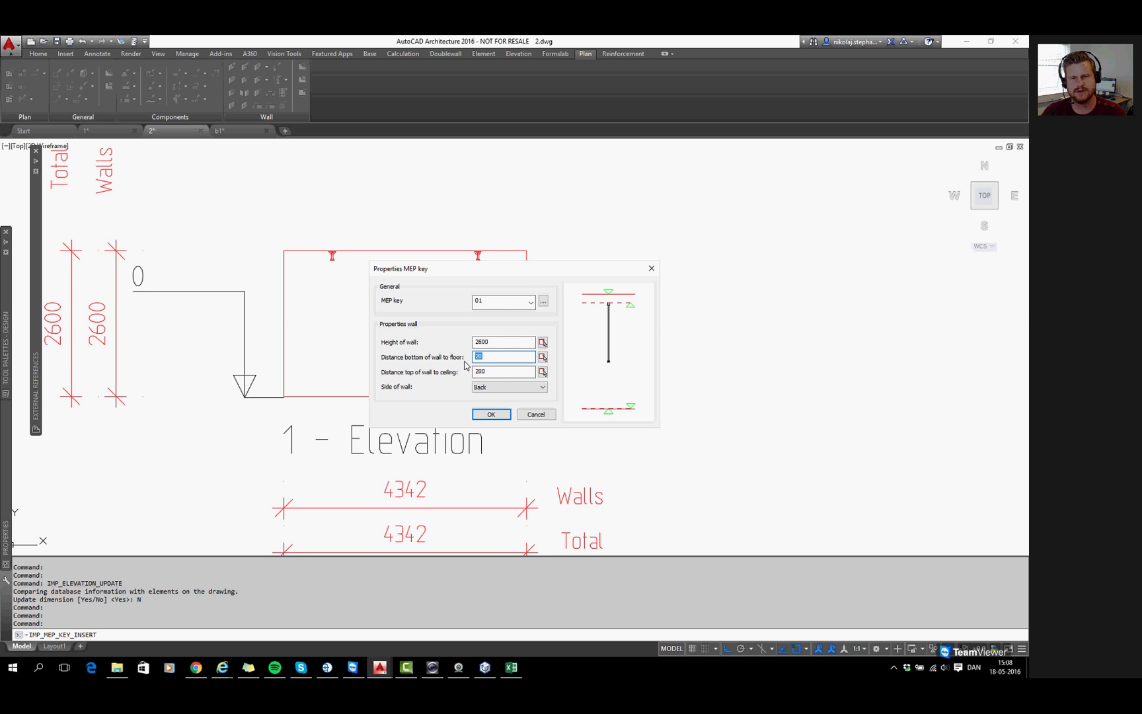
# Try 400 as the distance from the bottom of the wall to the floor, and restore it to 20
pyautogui.click(493, 357)
pyautogui.moveTo(496, 357); pyautogui.dragTo(467, 360)
pyautogui.write('400')
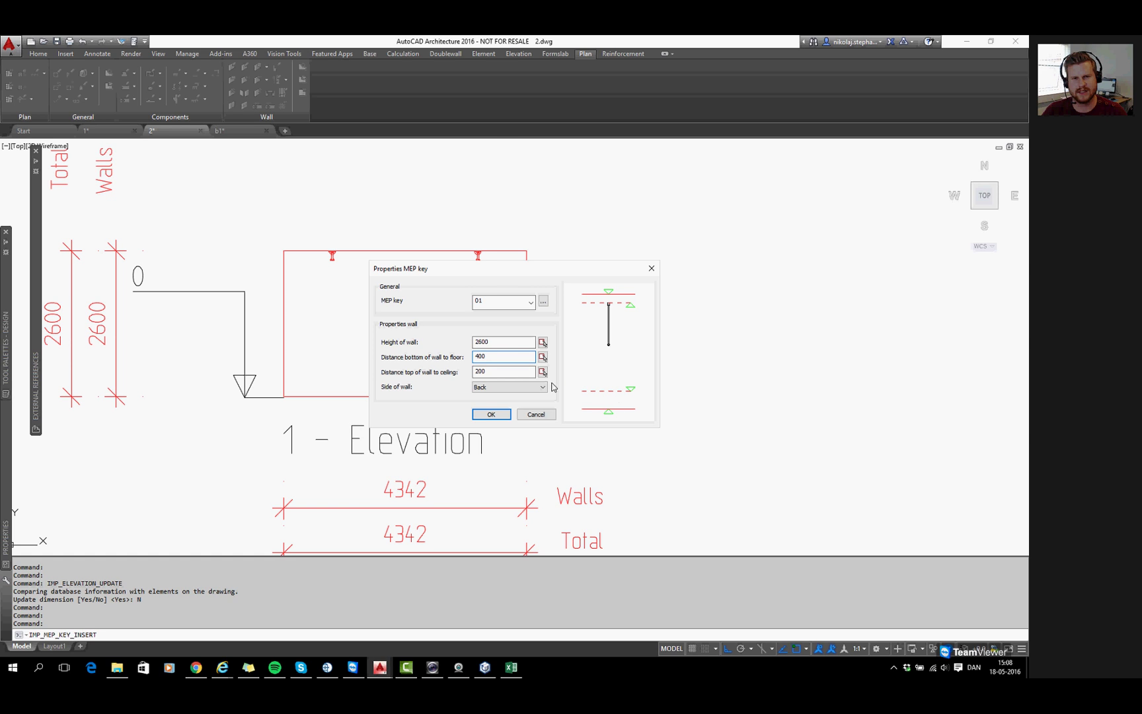
pyautogui.moveTo(502, 356); pyautogui.dragTo(461, 358)
pyautogui.write('20')
pyautogui.press('Tab')
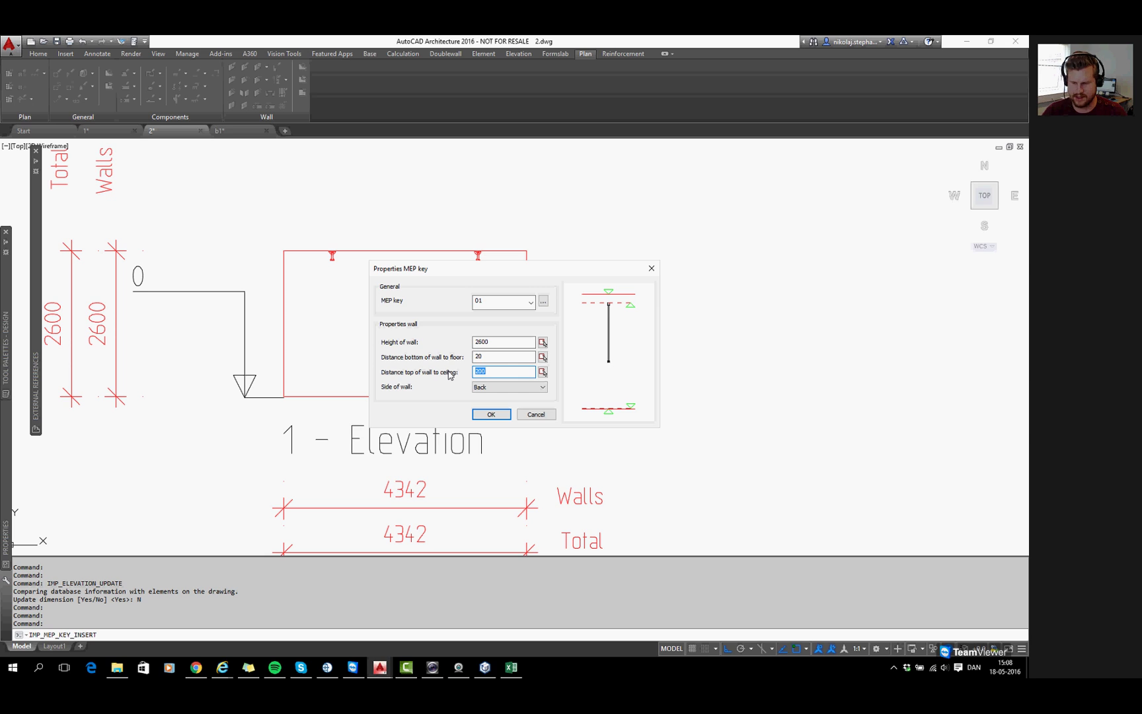
# Try 400 and 800 as the distance from the top of the wall to the ceiling, and restore it to 200
pyautogui.write('400')
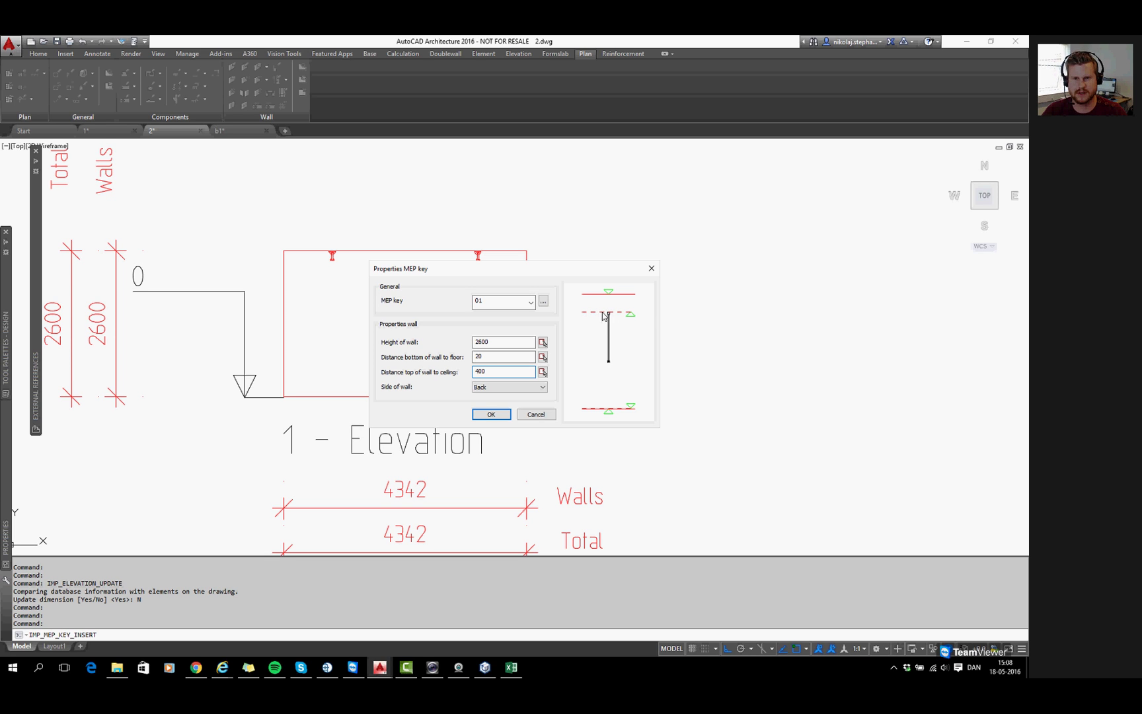
pyautogui.write('800')
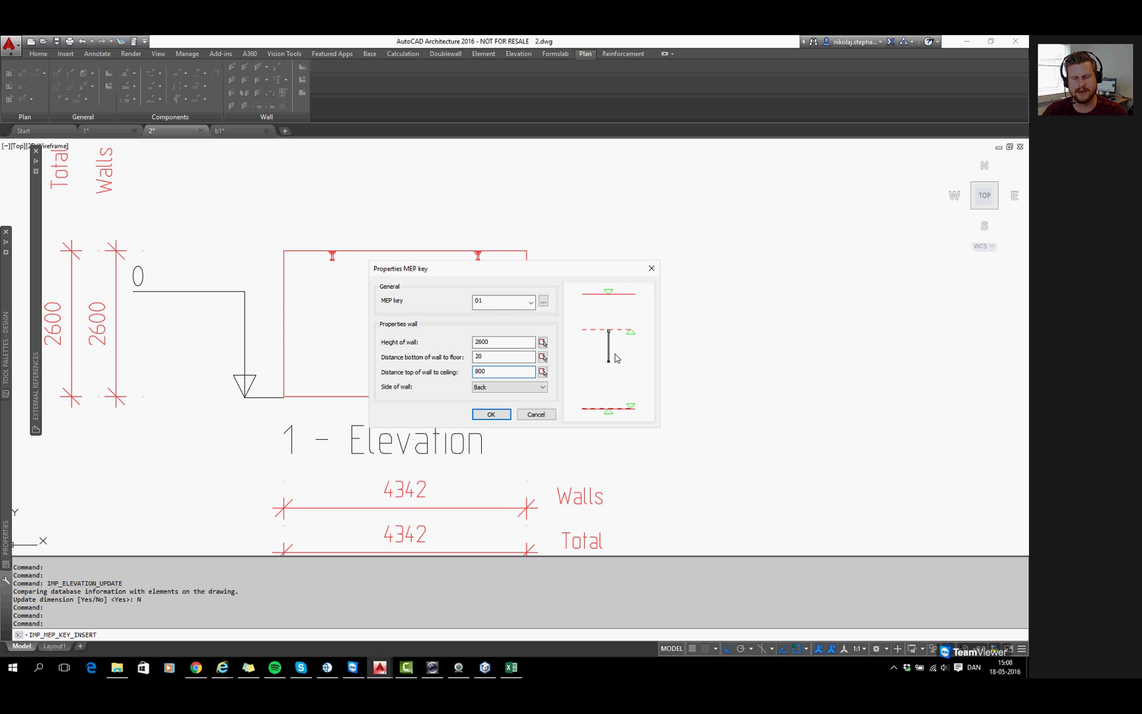
pyautogui.moveTo(506, 372); pyautogui.dragTo(461, 376)
pyautogui.write('200')
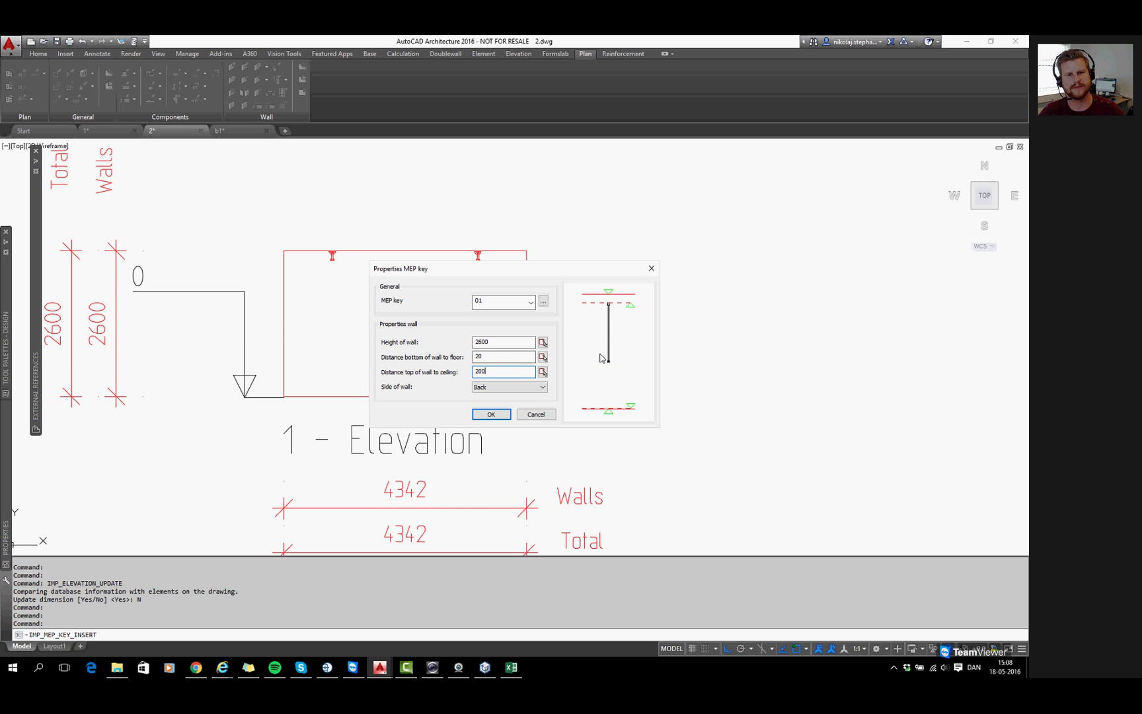
# Insert MEP key 01 on the back side of wall B1, just left of the existing dashed key in the elevation
pyautogui.click(530, 387)
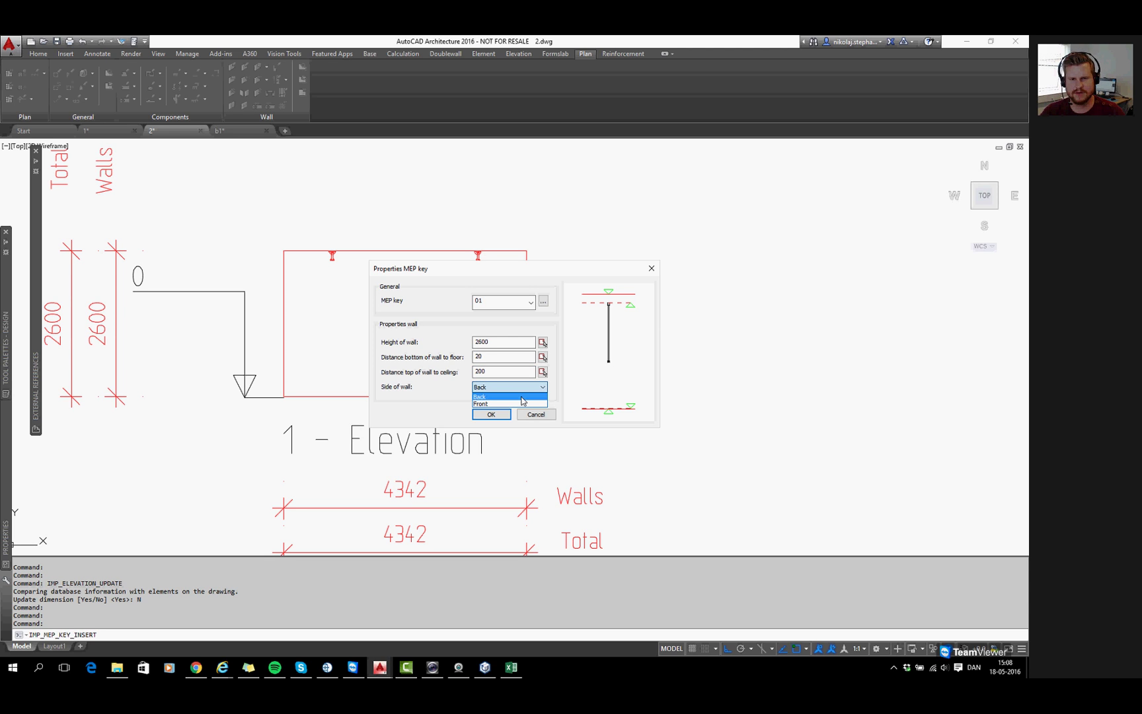
pyautogui.click(521, 397)
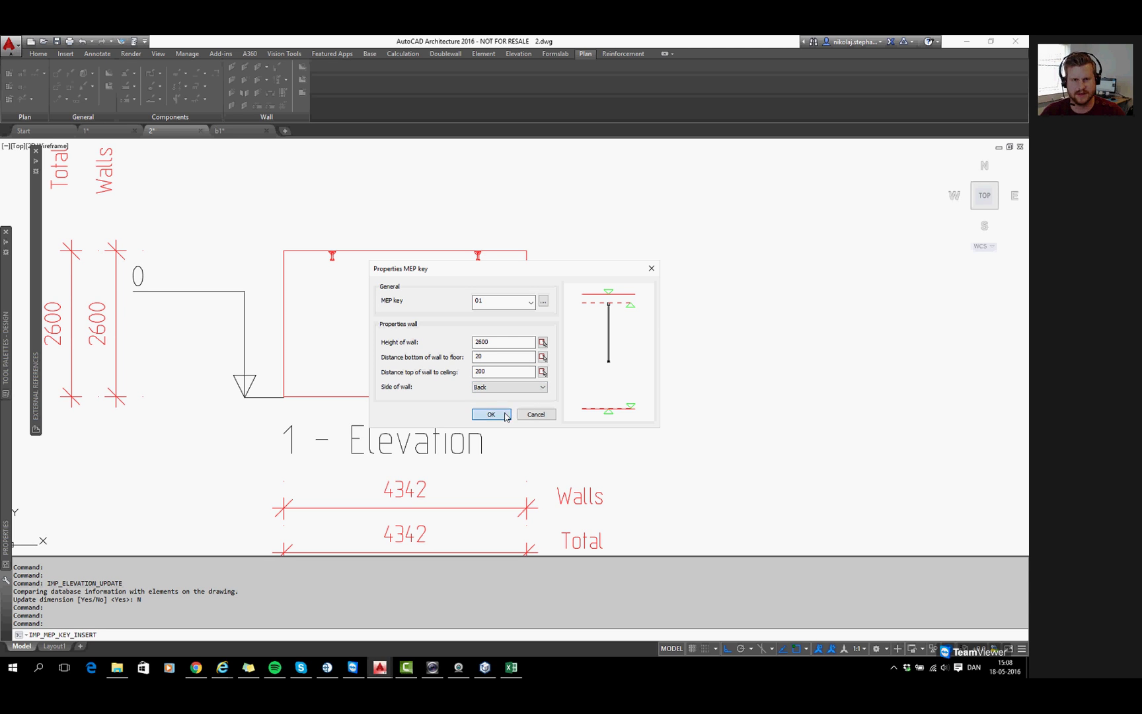
pyautogui.click(500, 413)
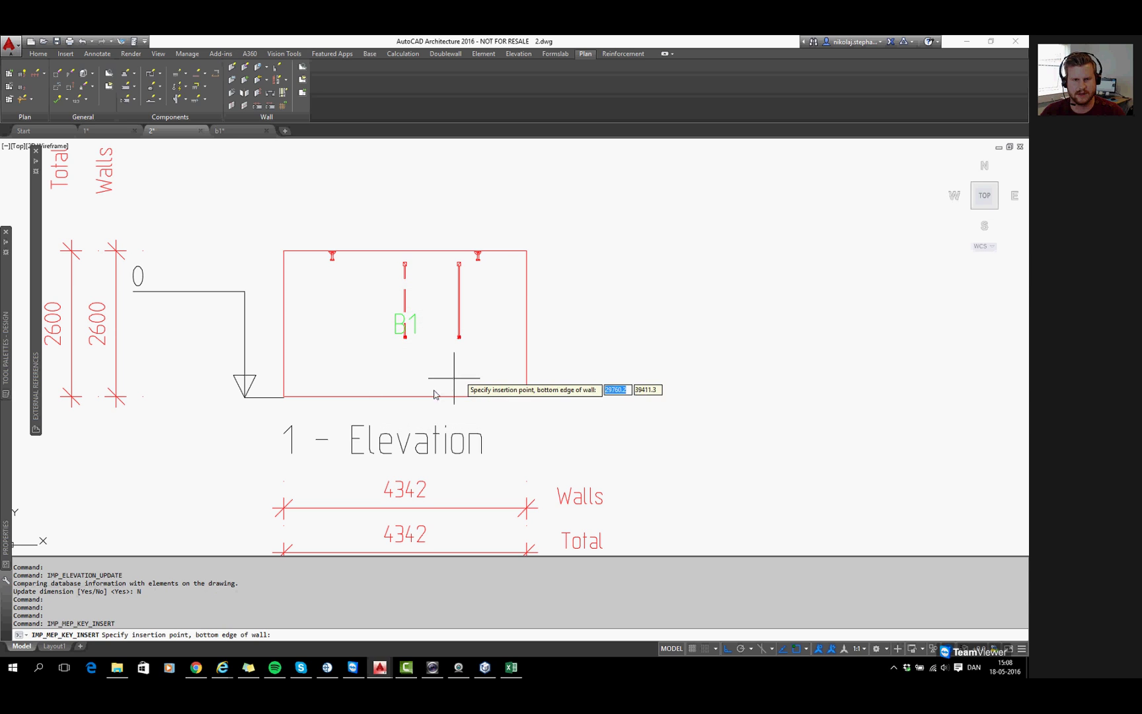
pyautogui.click(392, 396)
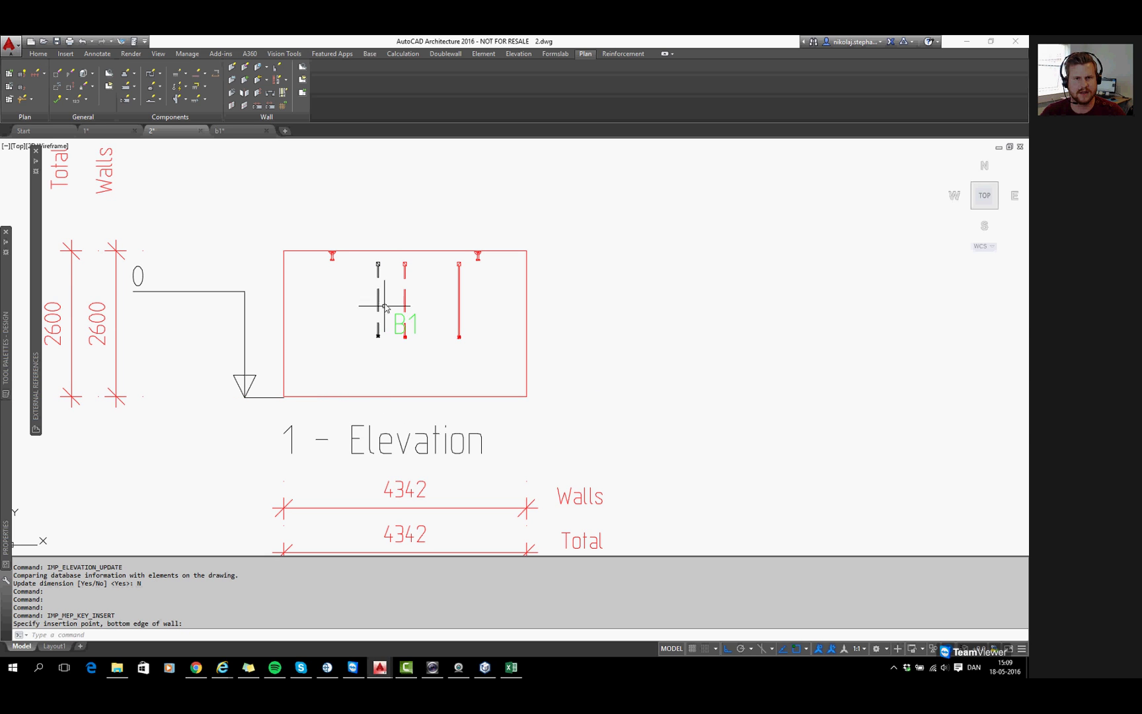
# Insert another MEP key 01 on the front side of wall B1, just right of the existing solid key in the elevation
pyautogui.click(187, 84)
pyautogui.click(204, 102)
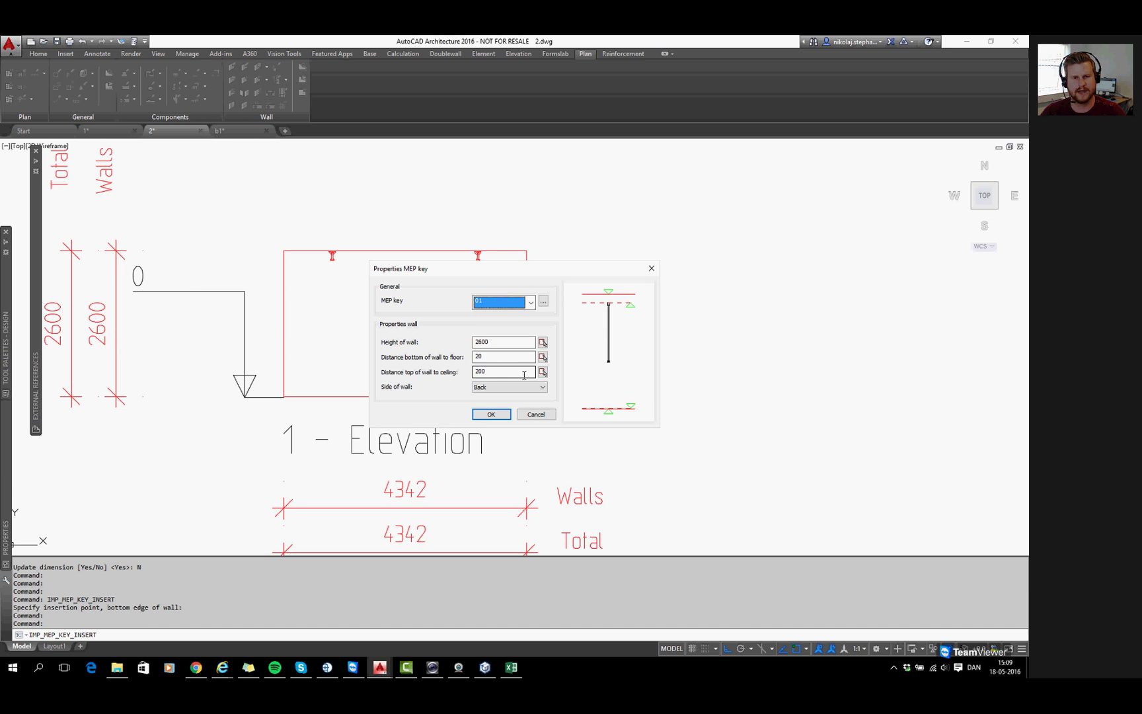
pyautogui.click(526, 387)
pyautogui.click(516, 404)
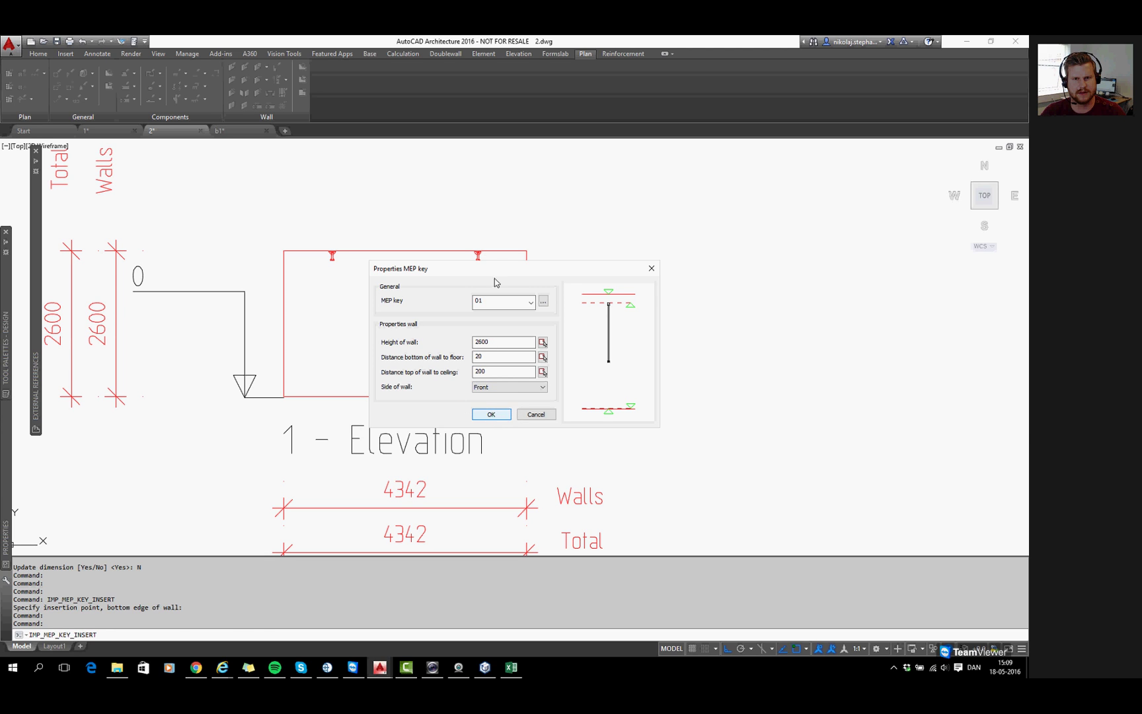
pyautogui.click(506, 413)
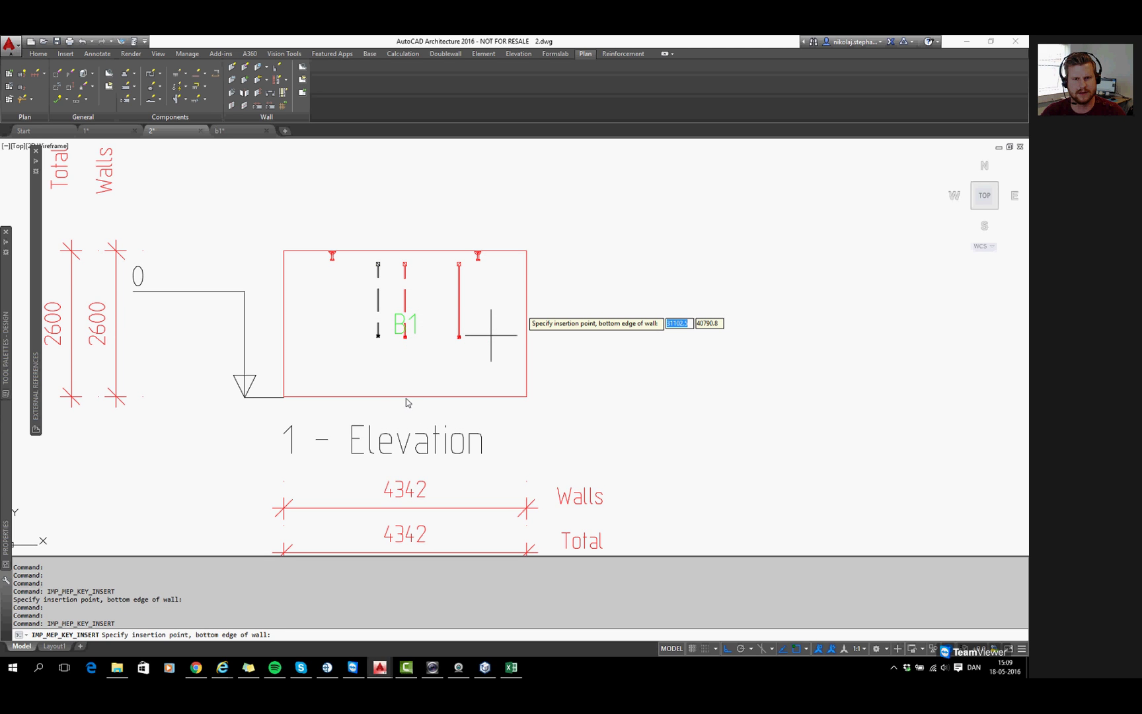
pyautogui.click(487, 334)
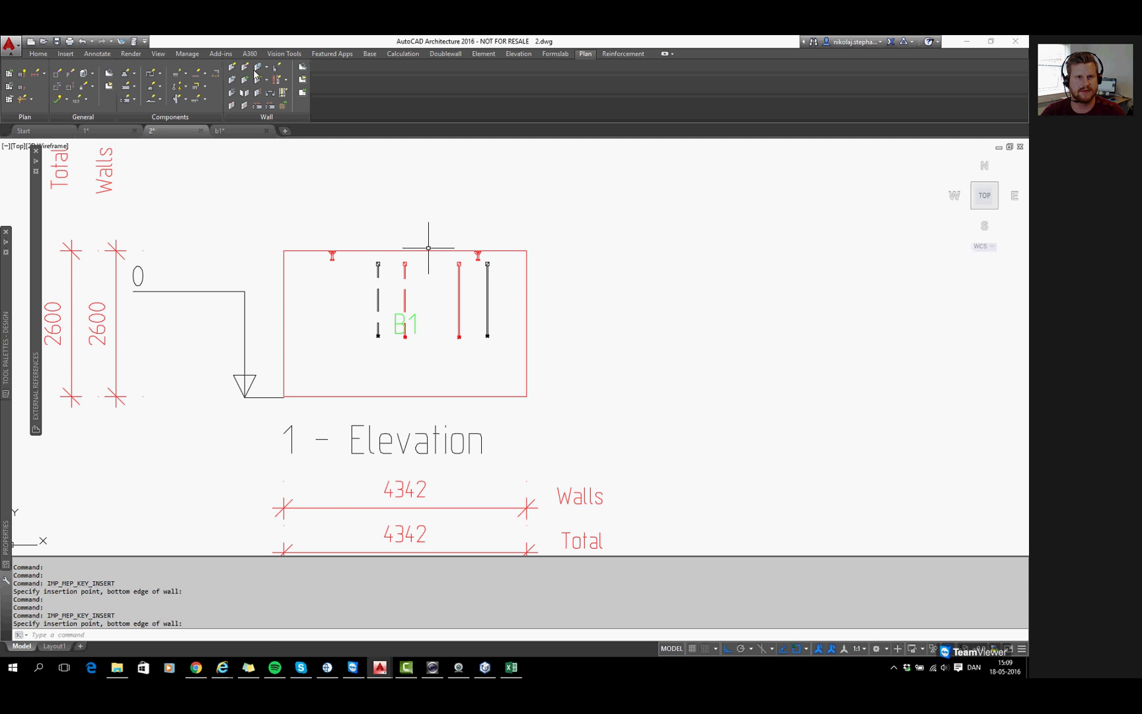
# Edit wall B1 in the elevation to add all the newly inserted MEP keys to it
pyautogui.click(263, 86)
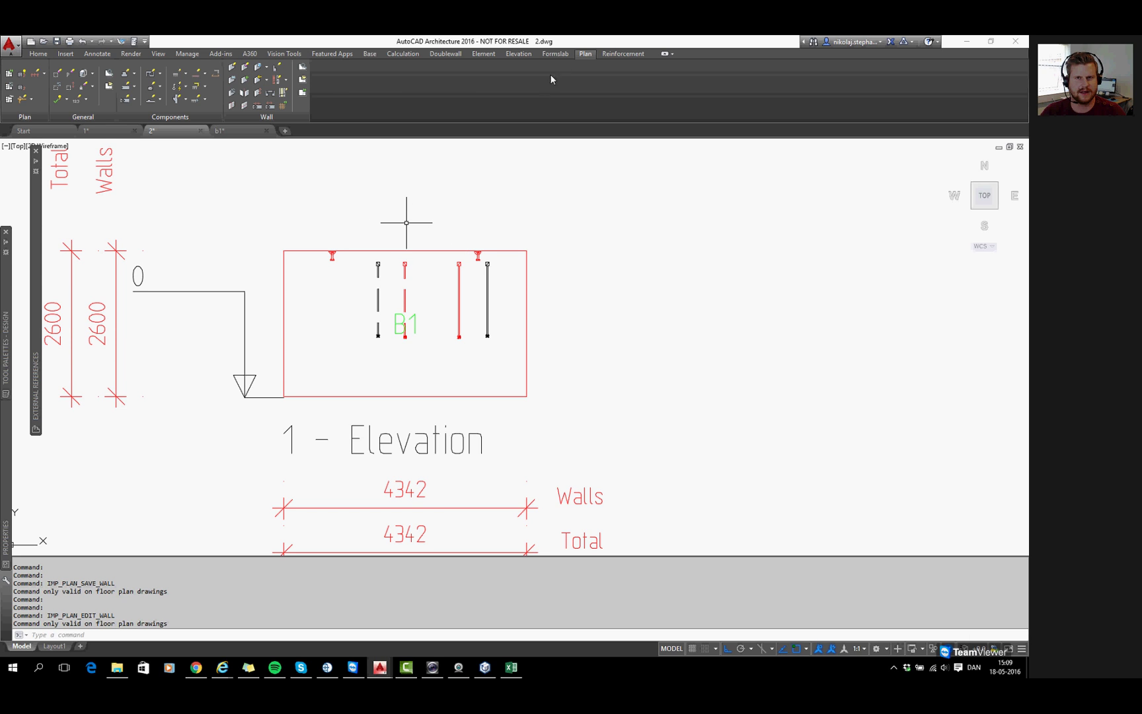
pyautogui.click(504, 55)
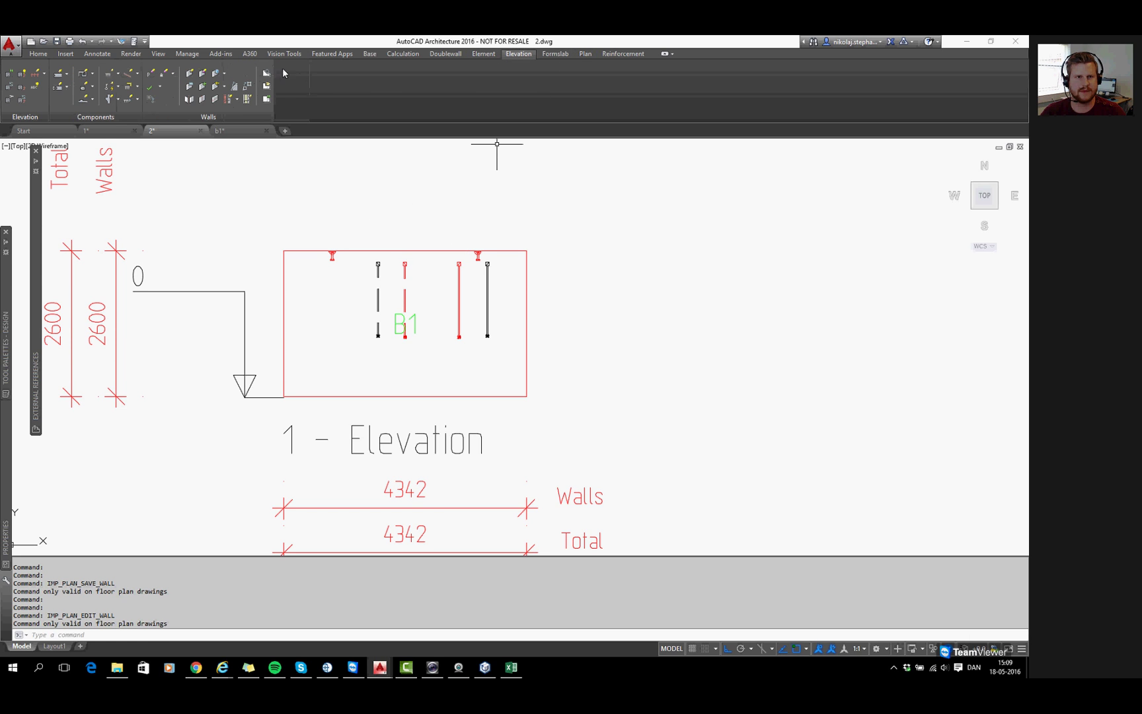
pyautogui.click(202, 74)
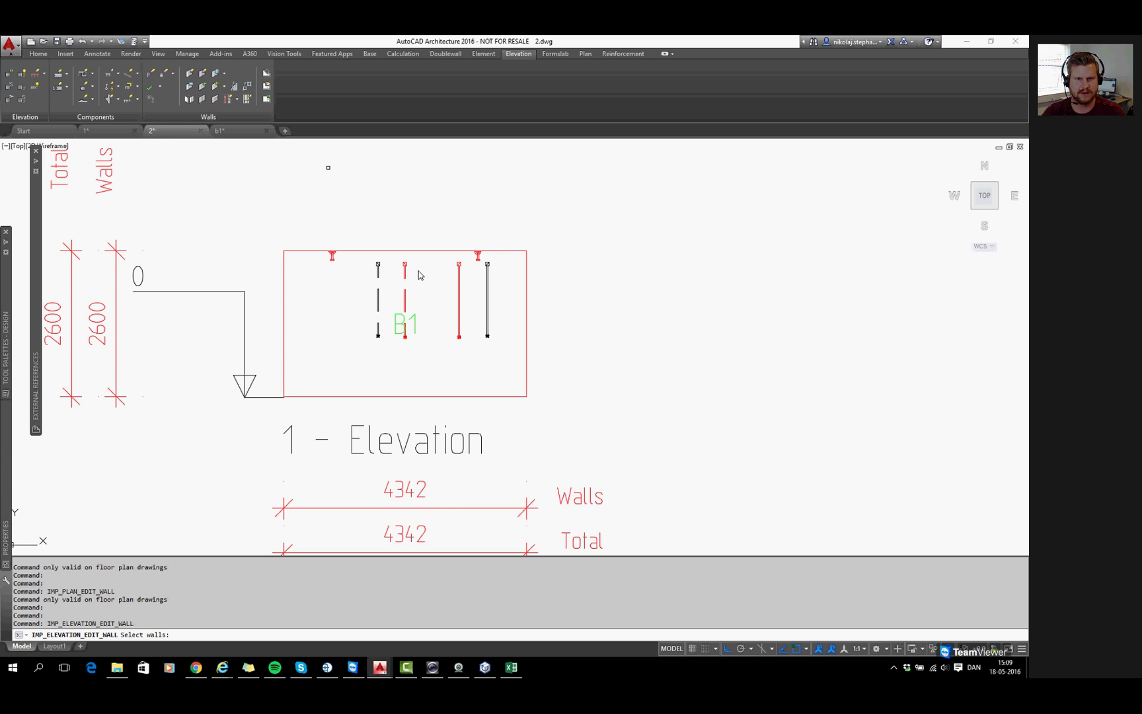
pyautogui.click(370, 310)
pyautogui.click(418, 275)
pyautogui.press('Return')
pyautogui.write('A')
pyautogui.press('Return')
pyautogui.press('Return')
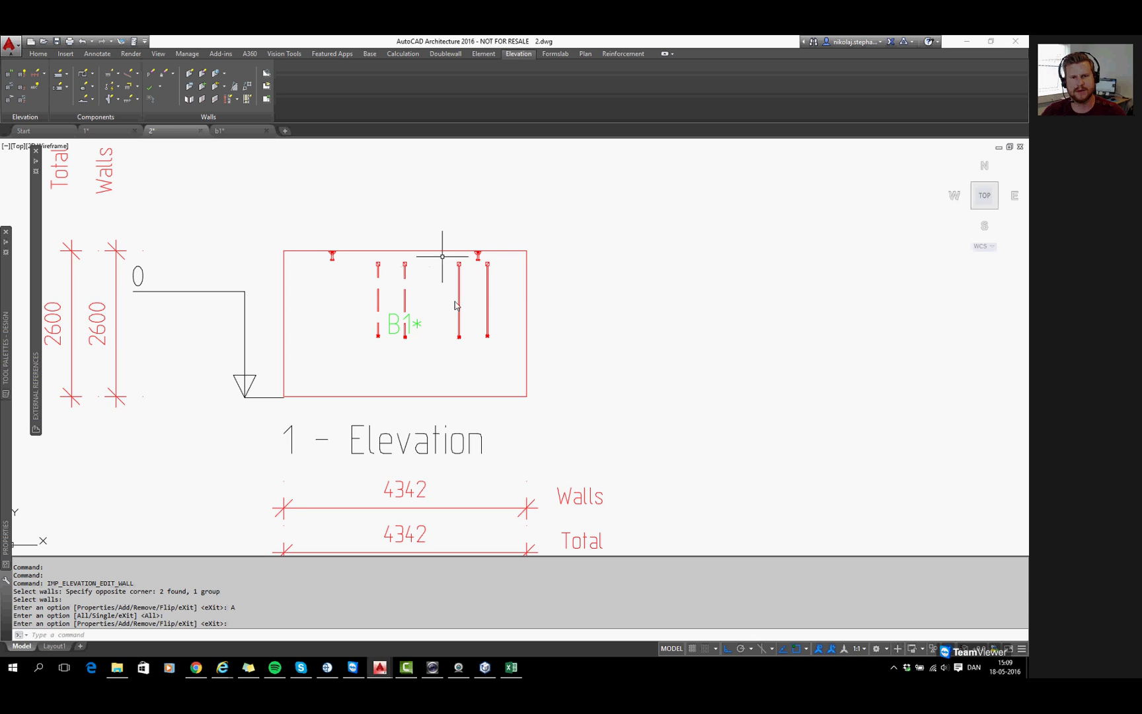
# Save wall B1 from the elevation to the project with the wall MTO command, keeping its existing element mark
pyautogui.scroll(2, 429, 325)
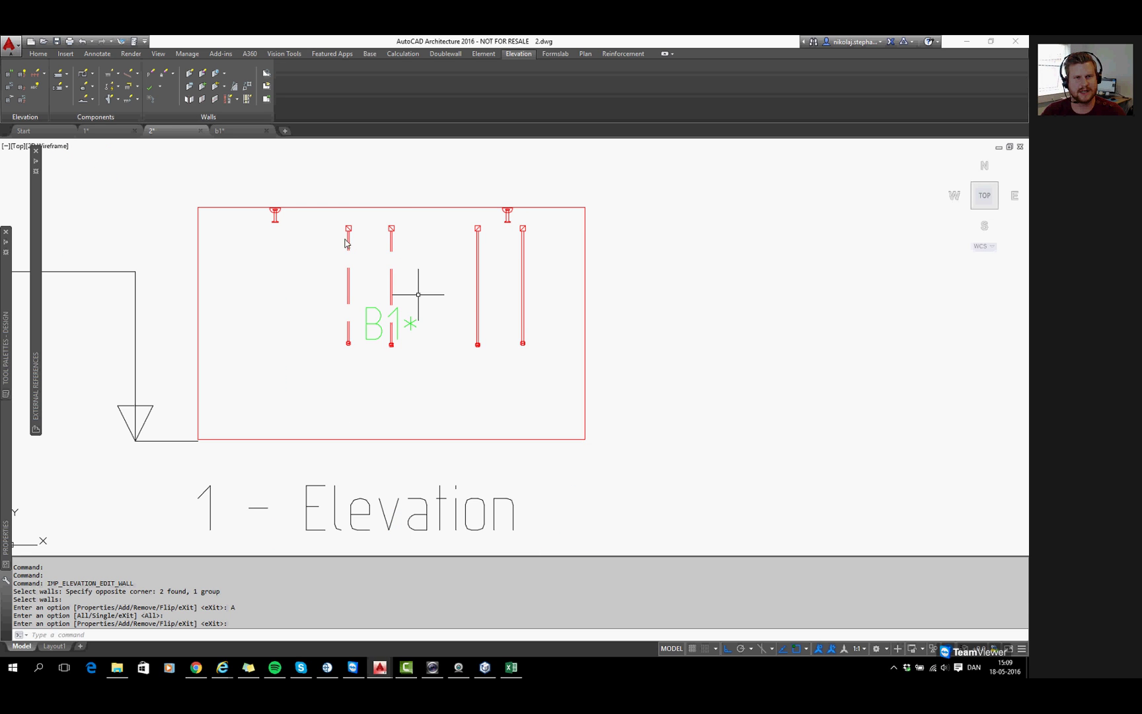
pyautogui.click(215, 74)
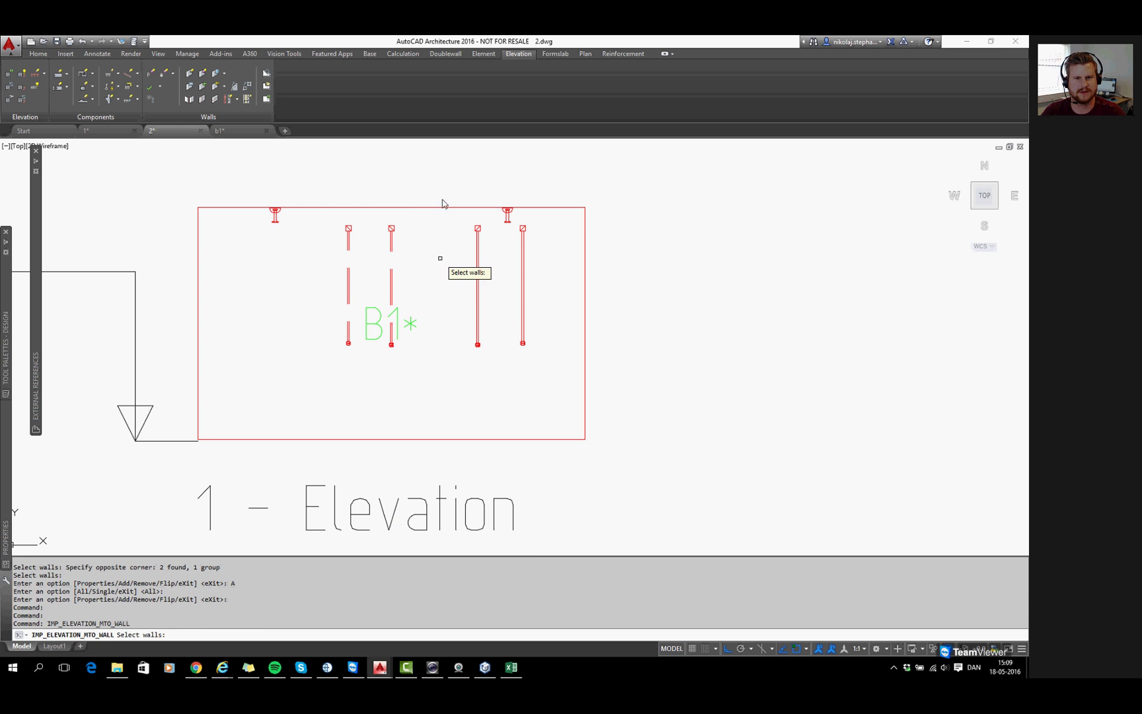
pyautogui.click(451, 174)
pyautogui.click(426, 265)
pyautogui.press('Return')
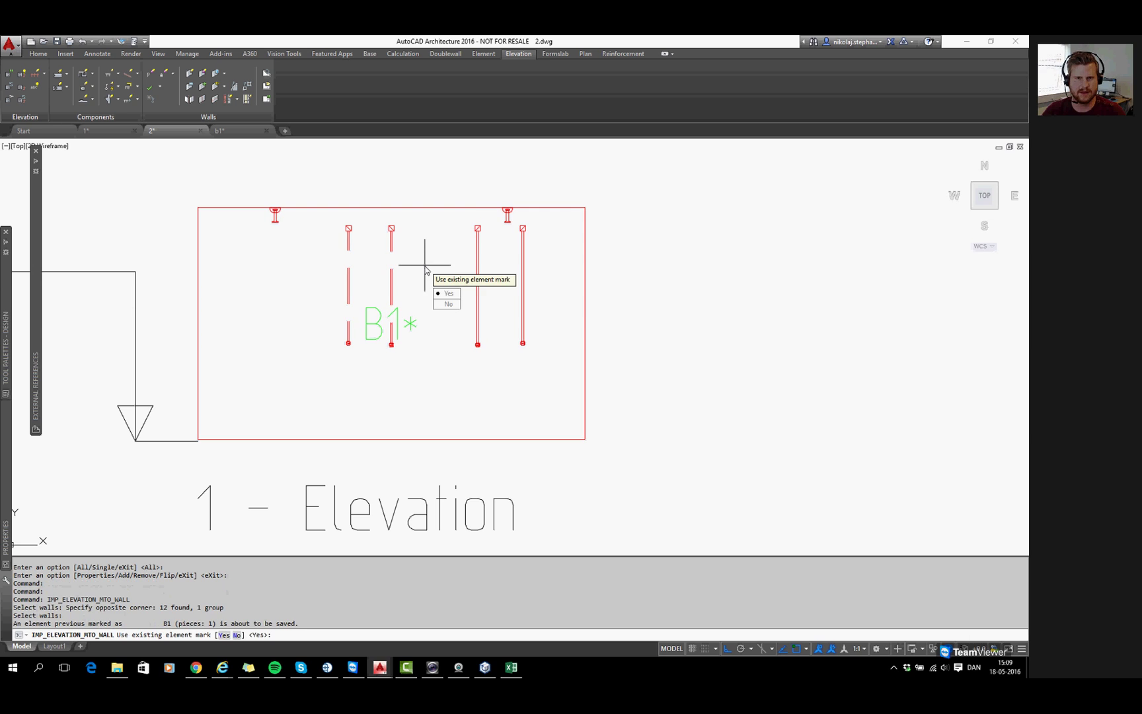
pyautogui.press('Return')
pyautogui.press('Return')
pyautogui.press('Return')
pyautogui.press('Return')
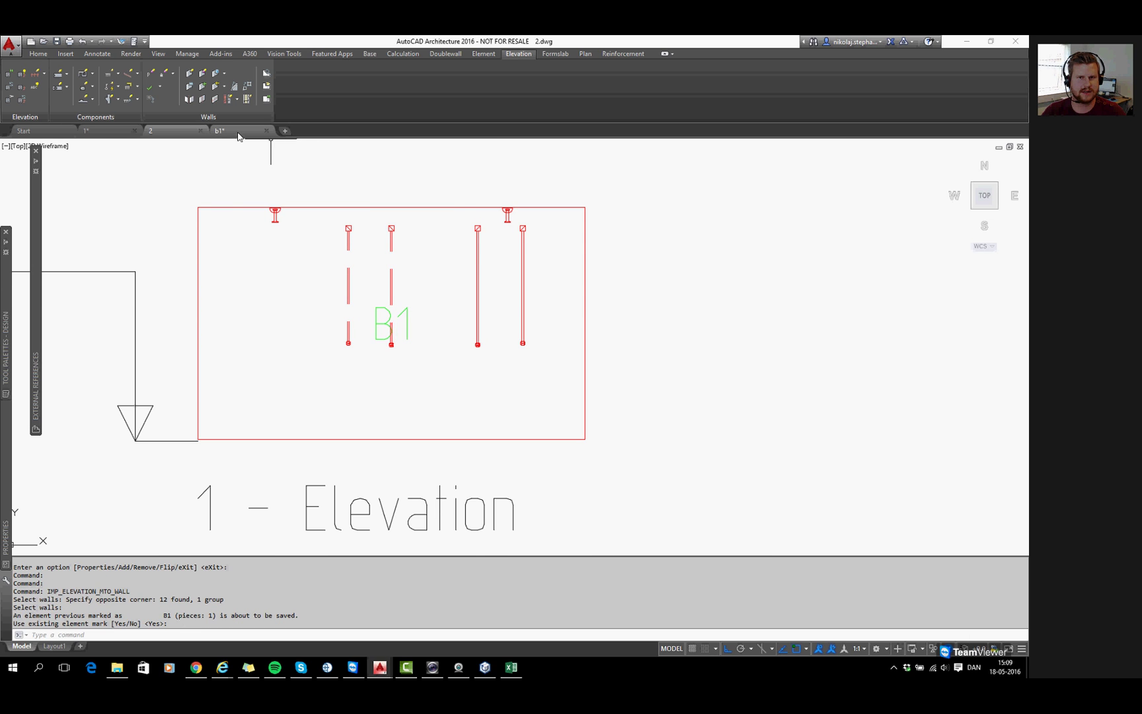
# Redraw the element in production drawing b1, including the reinforcement views and the lifts and bracings
pyautogui.click(483, 54)
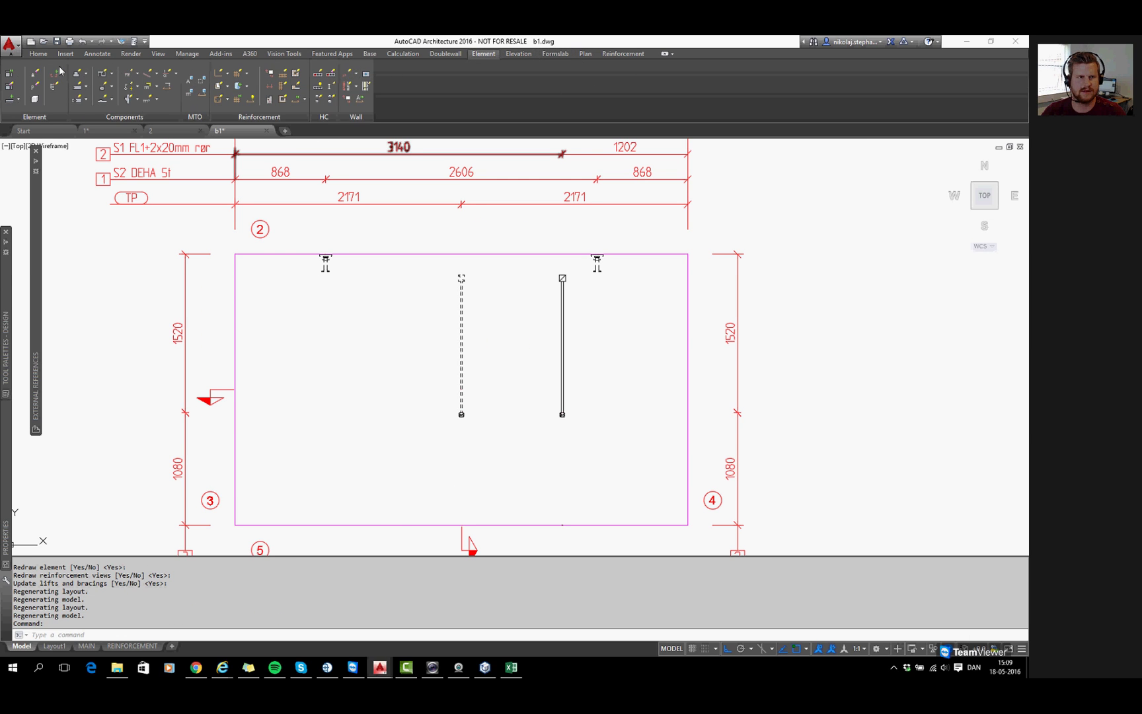
pyautogui.click(10, 76)
pyautogui.press('Return')
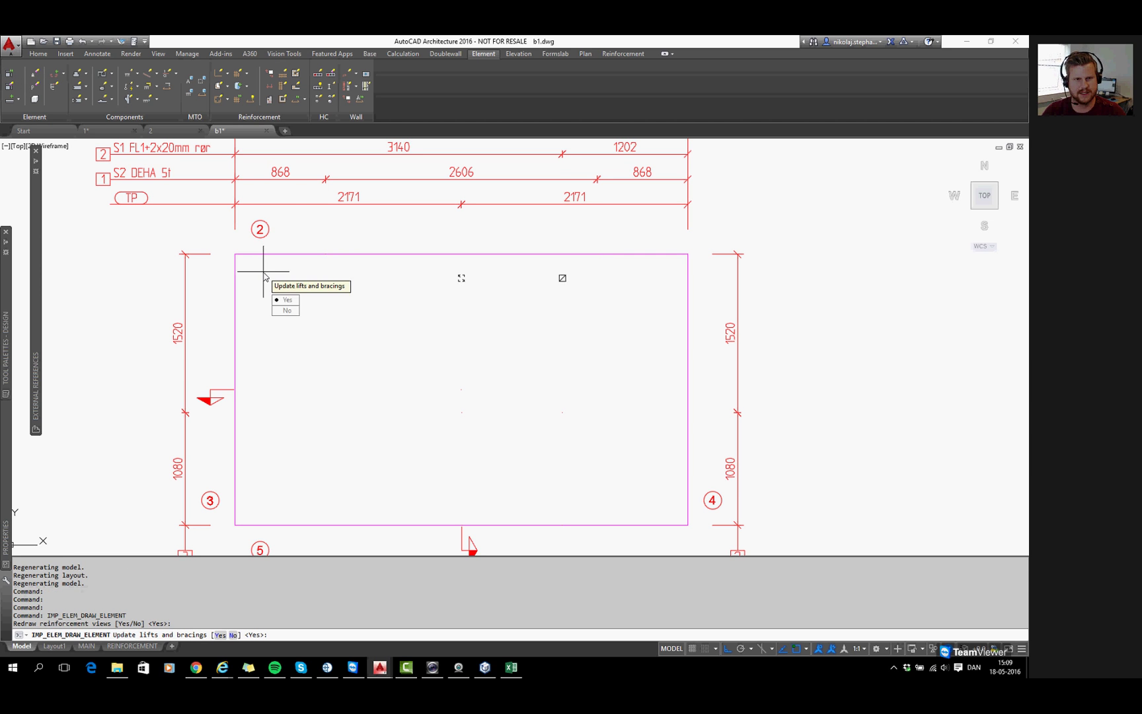
pyautogui.press('Return')
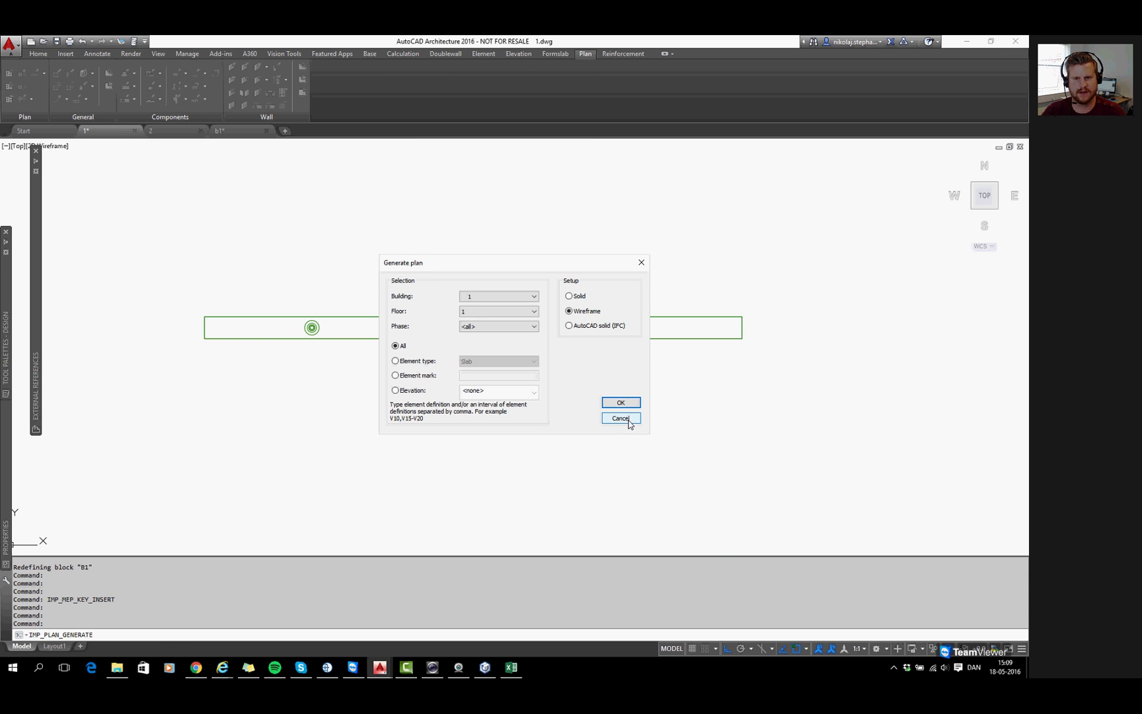
# Cancel generating the plan and update wall B1 in plan drawing 1 instead
pyautogui.click(642, 262)
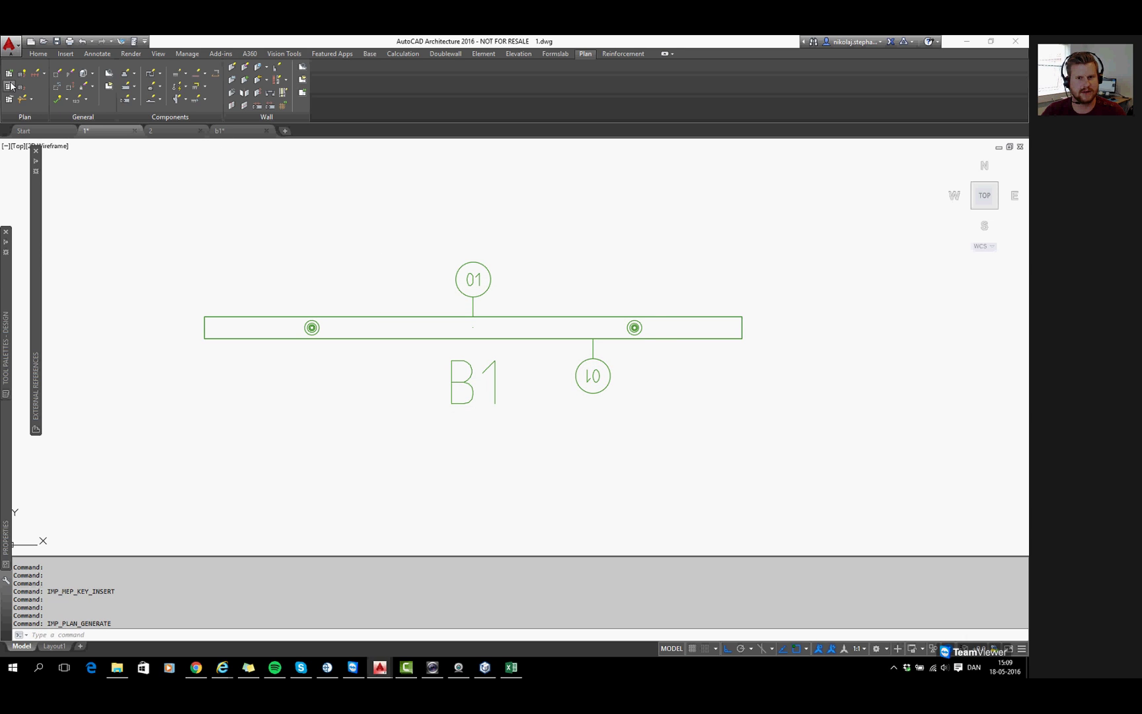
pyautogui.click(584, 478)
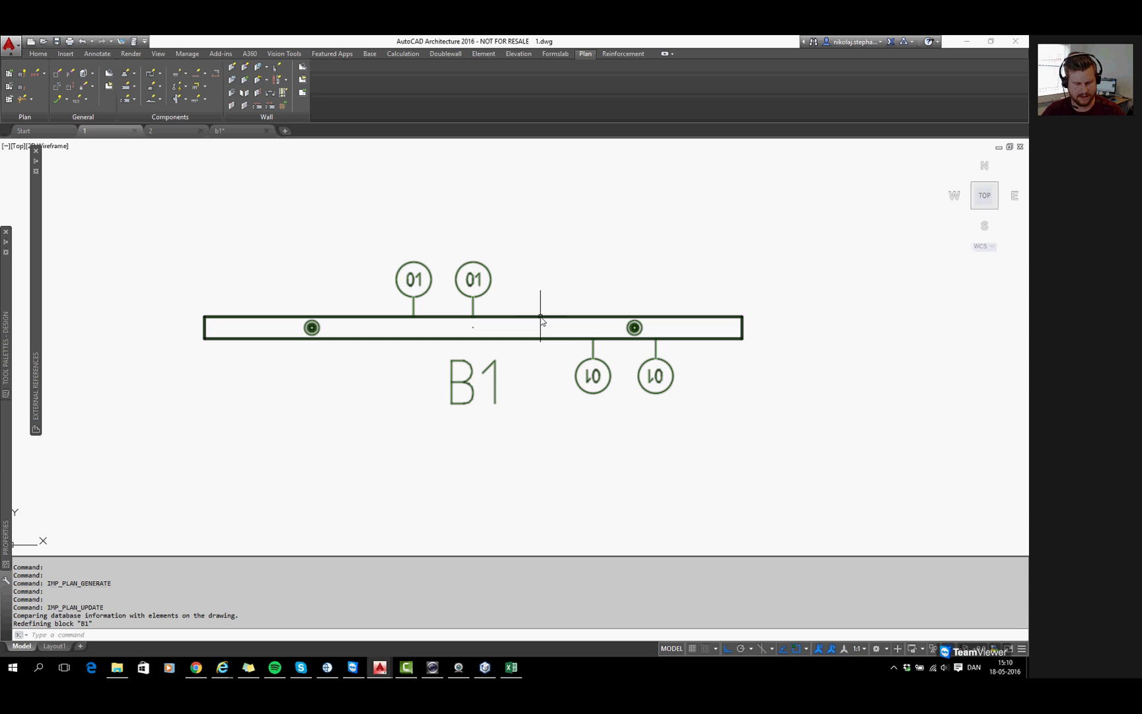
pyautogui.moveTo(541, 318)
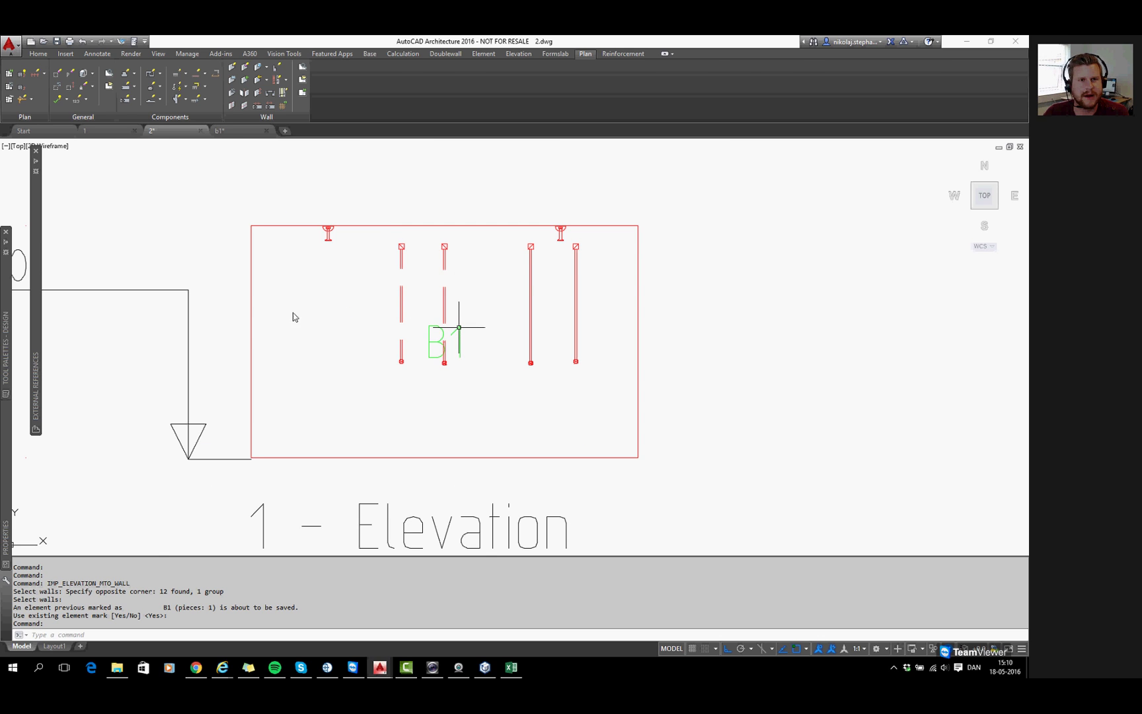
# In production drawing b1, start drawing a MEP key and pick the wall height between the wall's lower and upper right corners
pyautogui.click(231, 133)
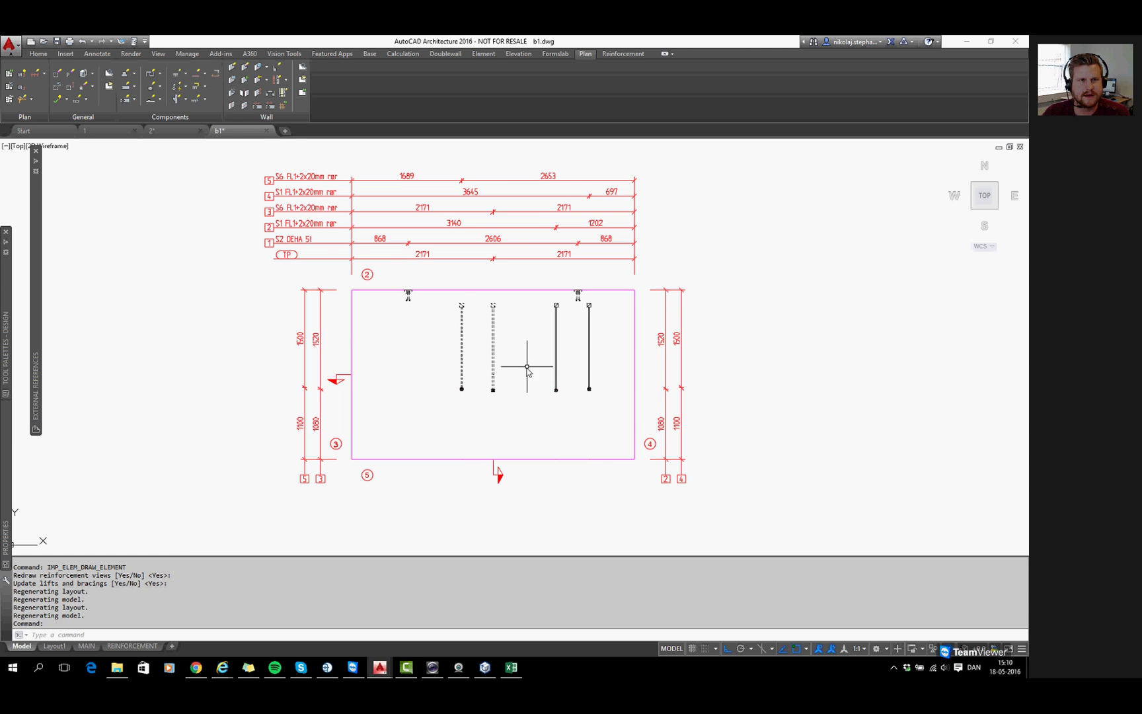
pyautogui.click(186, 89)
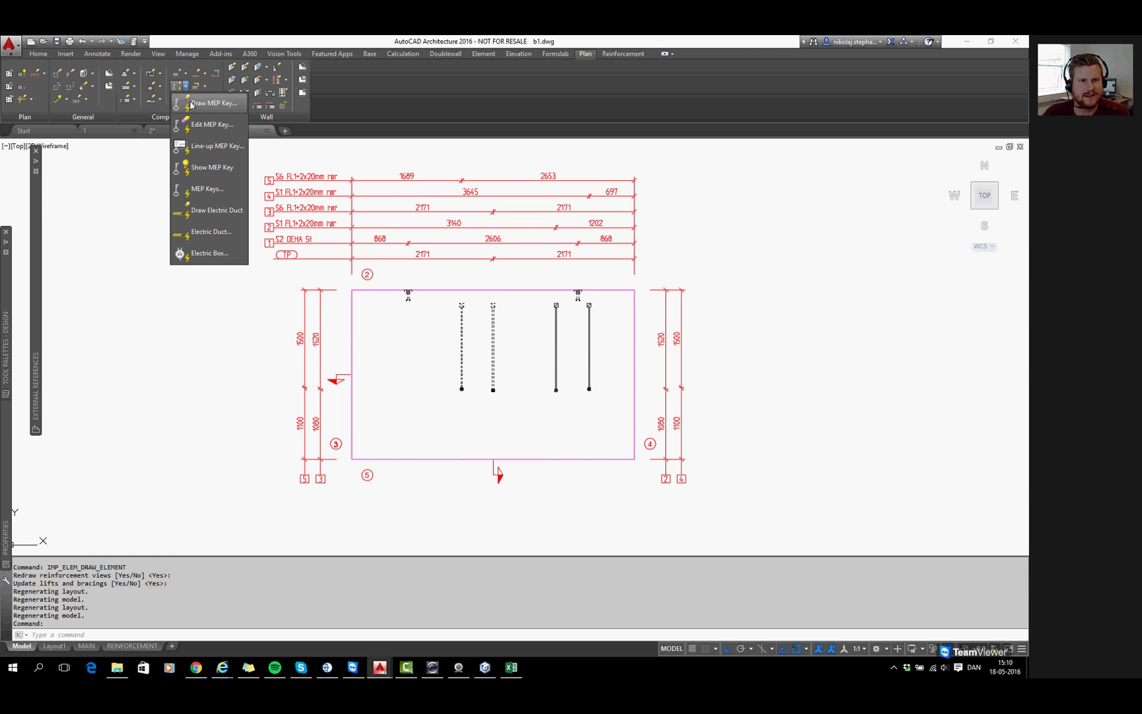
pyautogui.moveTo(517, 268); pyautogui.dragTo(482, 224)
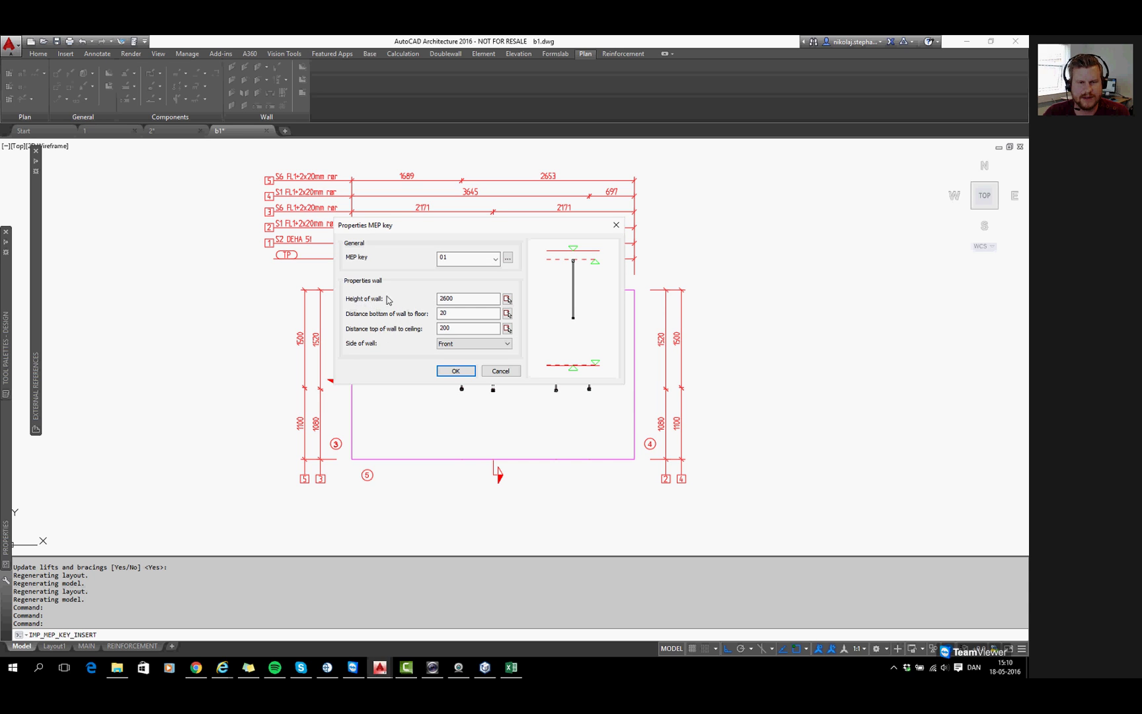
pyautogui.click(508, 299)
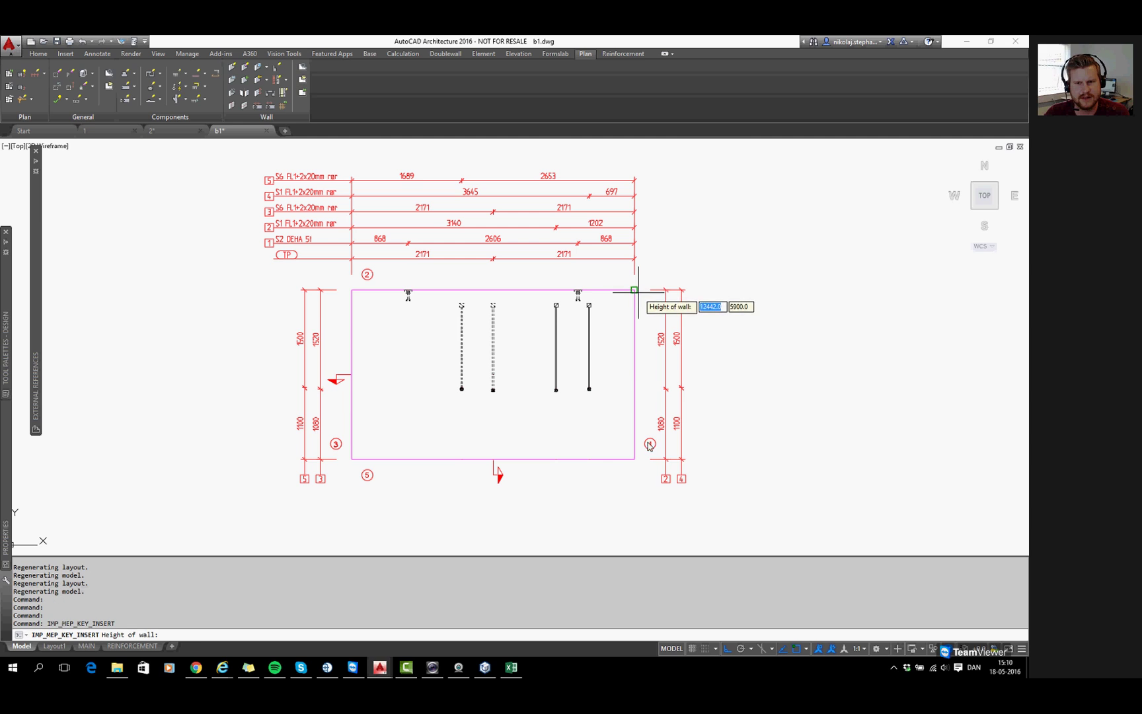
pyautogui.click(634, 459)
pyautogui.click(634, 289)
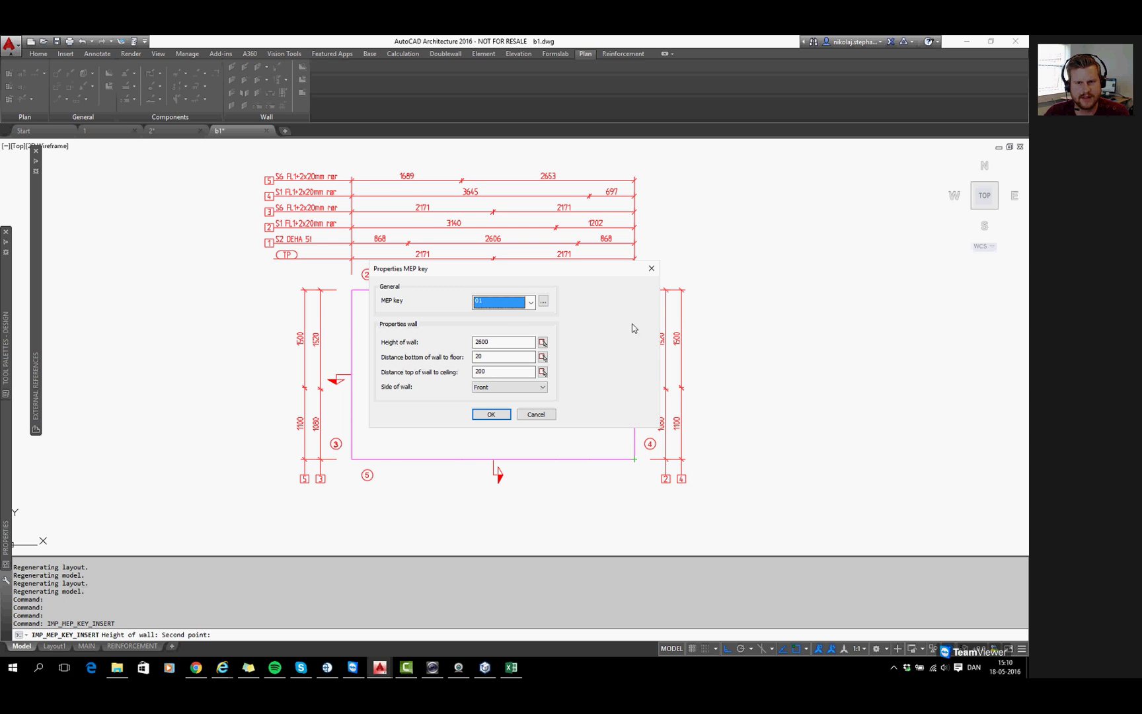
pyautogui.press('Tab')
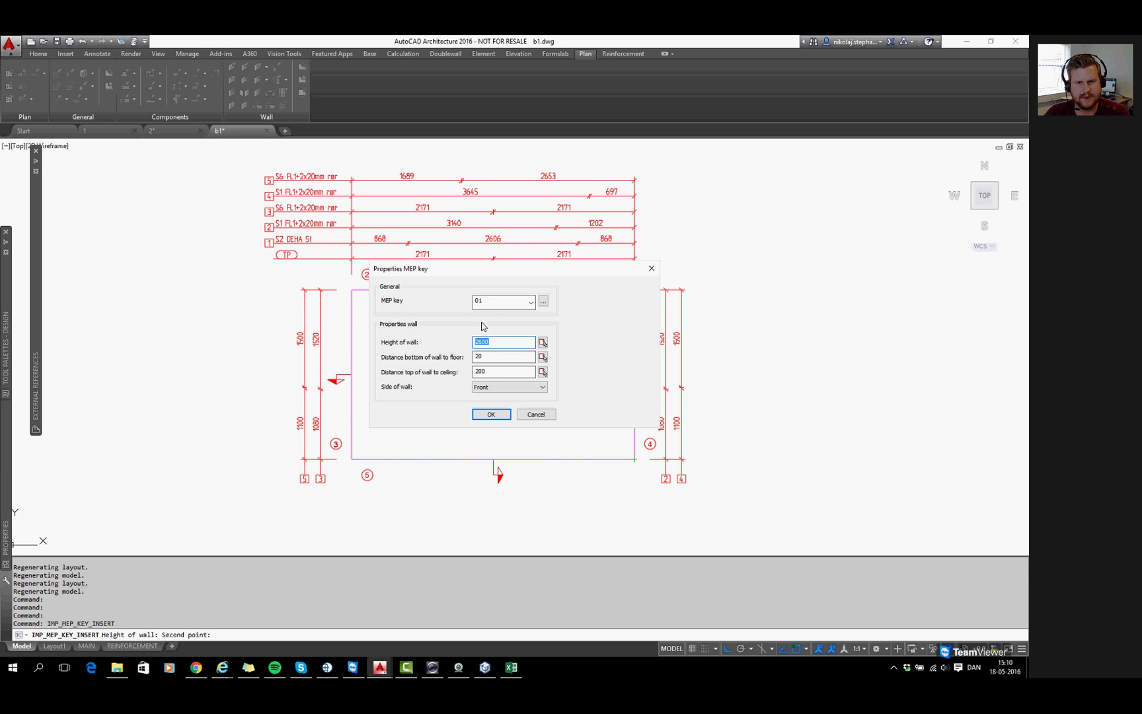
# Insert MEP key 01 on the wall's front side along its bottom edge, about 2645 mm from the left end
pyautogui.click(494, 418)
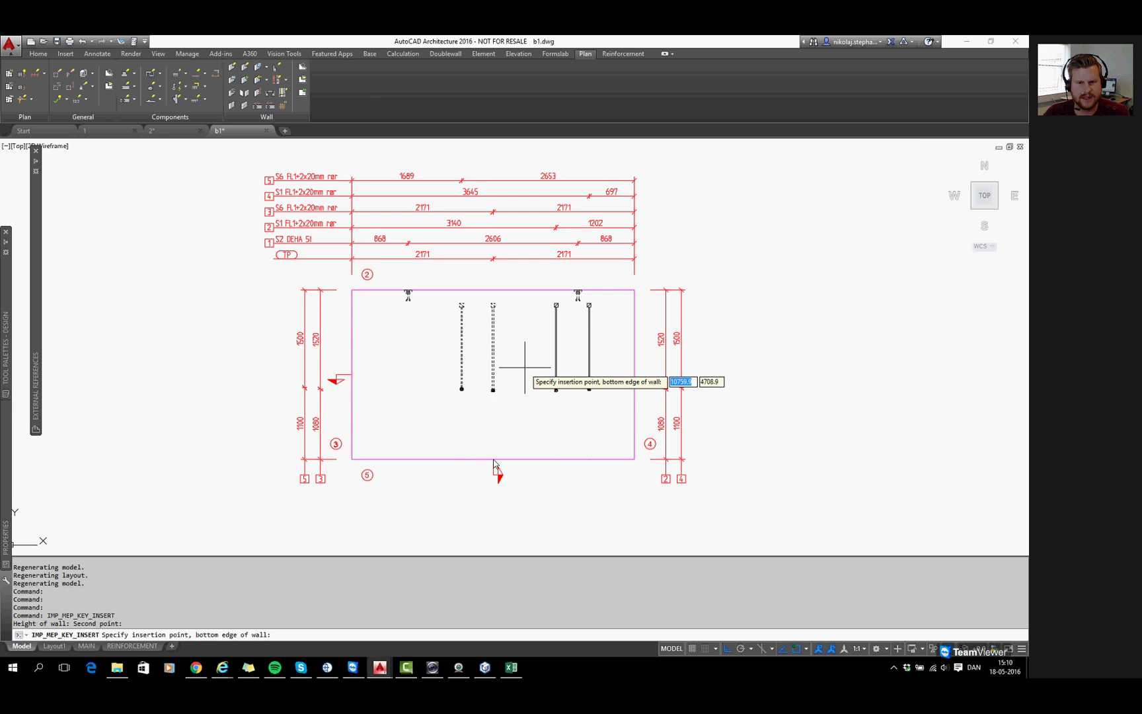
pyautogui.scroll(4, 494, 462)
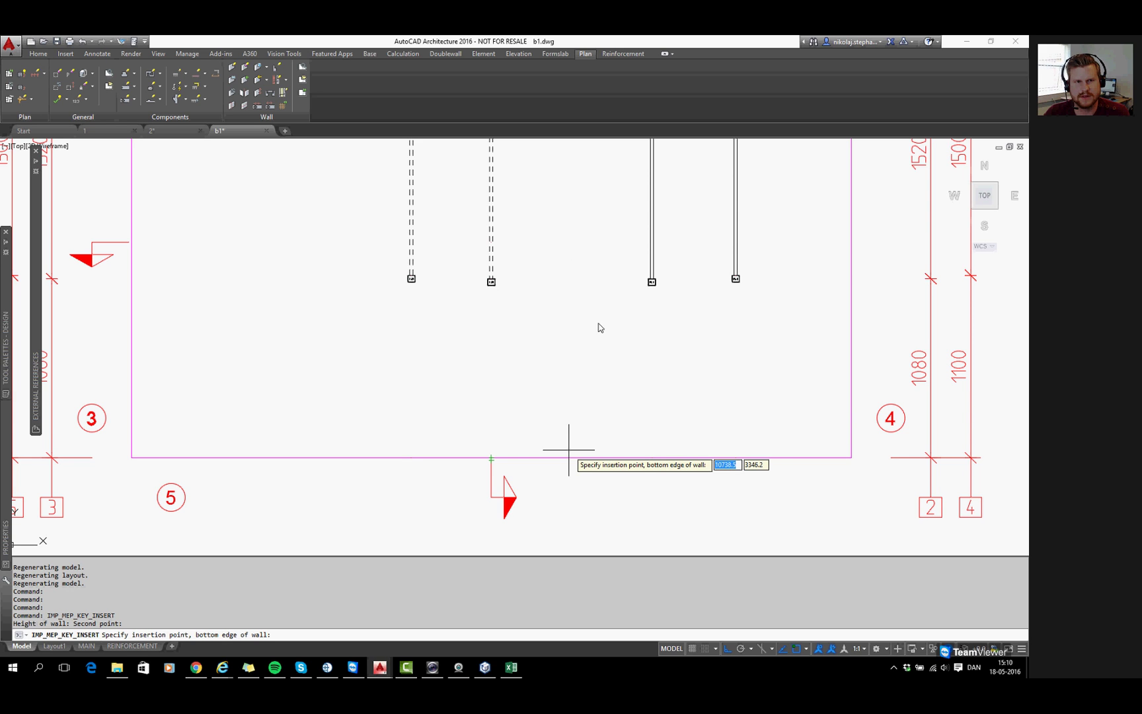
pyautogui.press('Escape')
# Run the element MTO for all schedules, redrawing the element and reinforcement views and updating lifts and bracings
pyautogui.click(484, 54)
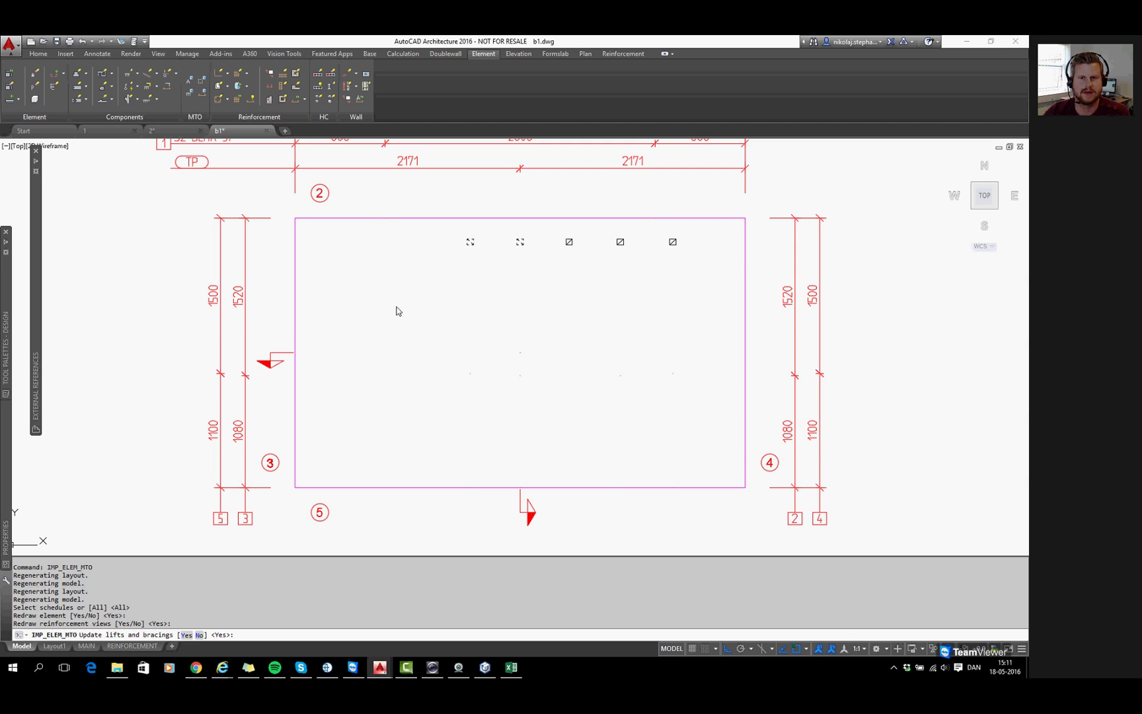
pyautogui.scroll(-3, 505, 258)
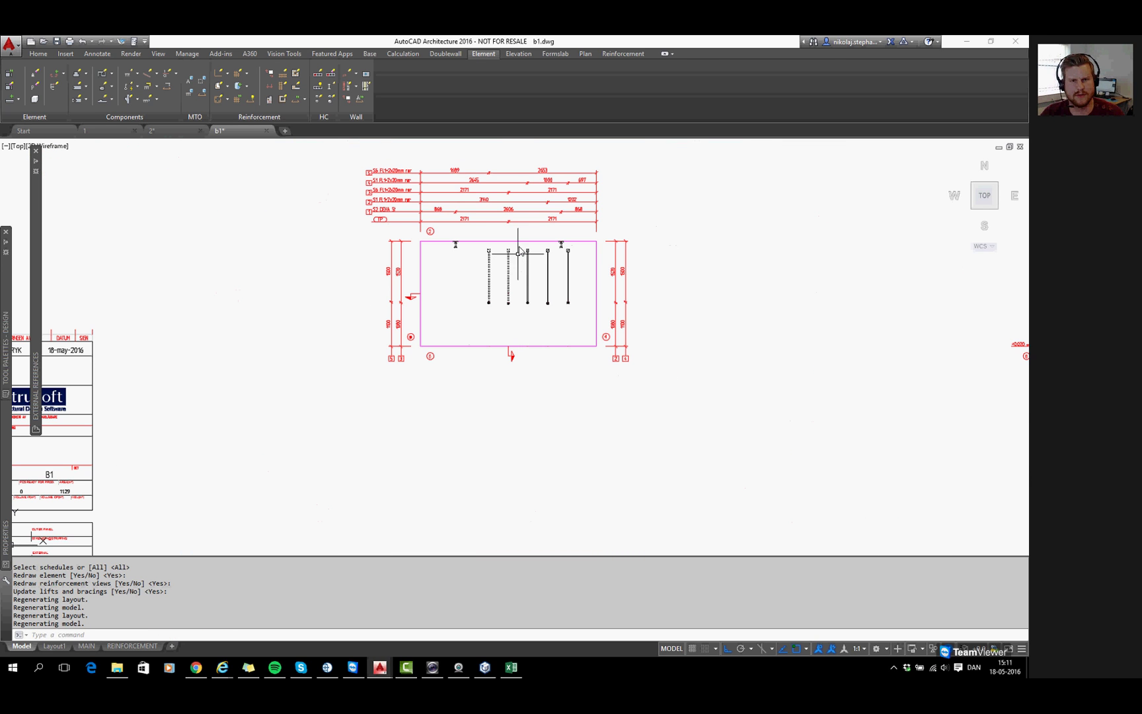
pyautogui.scroll(2, 410, 390)
# Examine the cast in materials schedule in the B1 production drawing
pyautogui.moveTo(360, 408); pyautogui.dragTo(406, 335, button='middle')
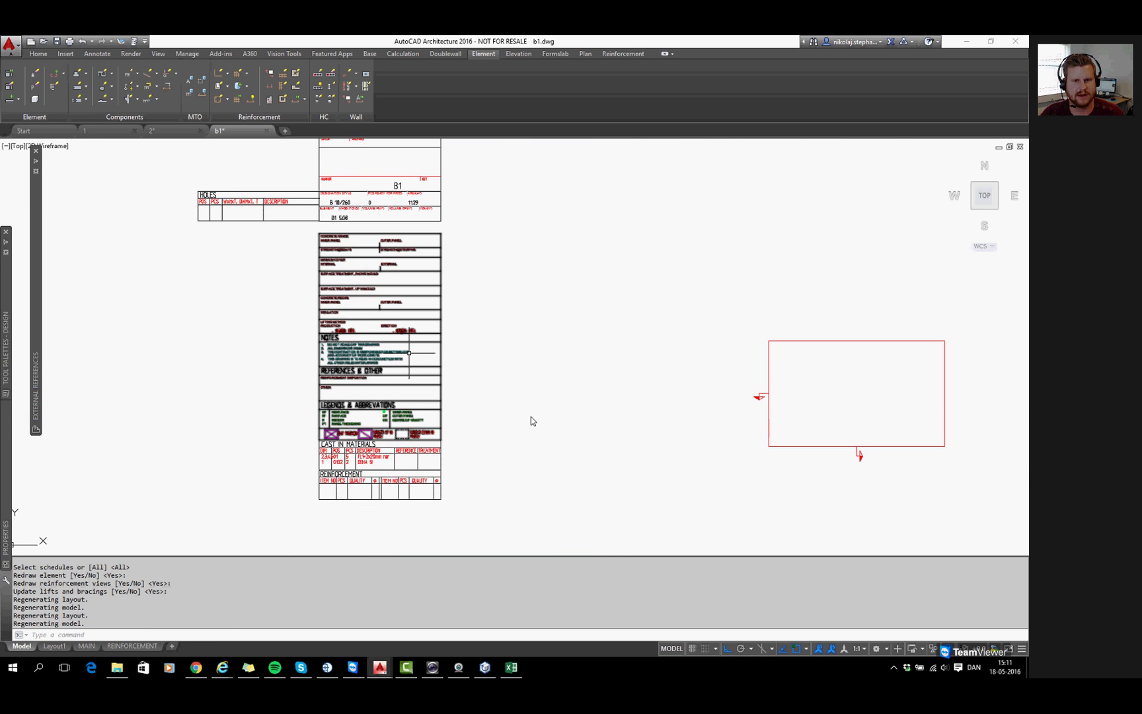
pyautogui.scroll(2, 306, 469)
pyautogui.scroll(2, 363, 469)
pyautogui.scroll(2, 357, 443)
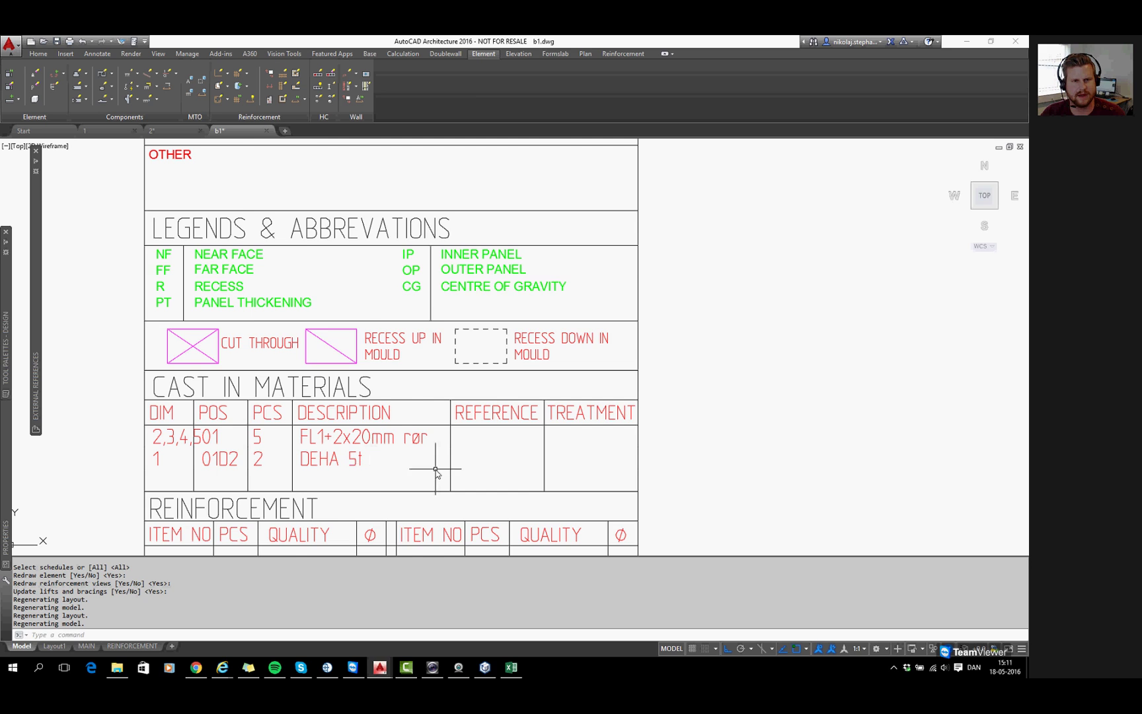
pyautogui.scroll(-2, 436, 469)
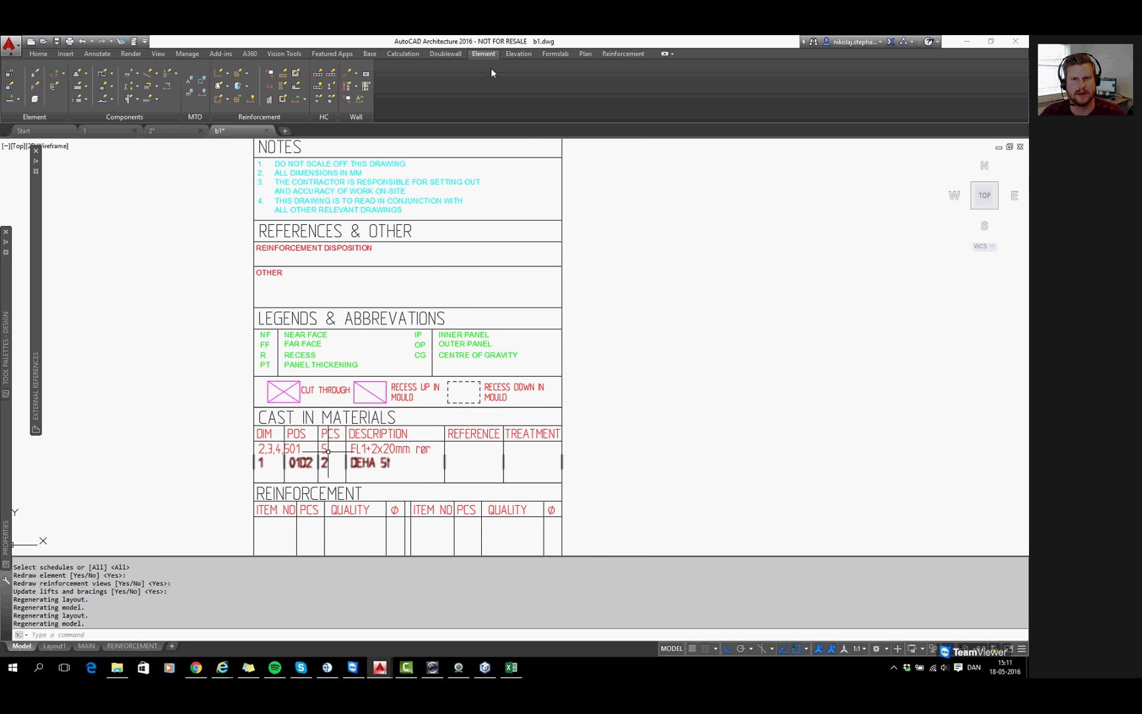
# Update wall B1 in elevation drawing 2 without updating the dimensions
pyautogui.hotkey('ctrl', 'Tab')
pyautogui.click(510, 55)
pyautogui.click(14, 89)
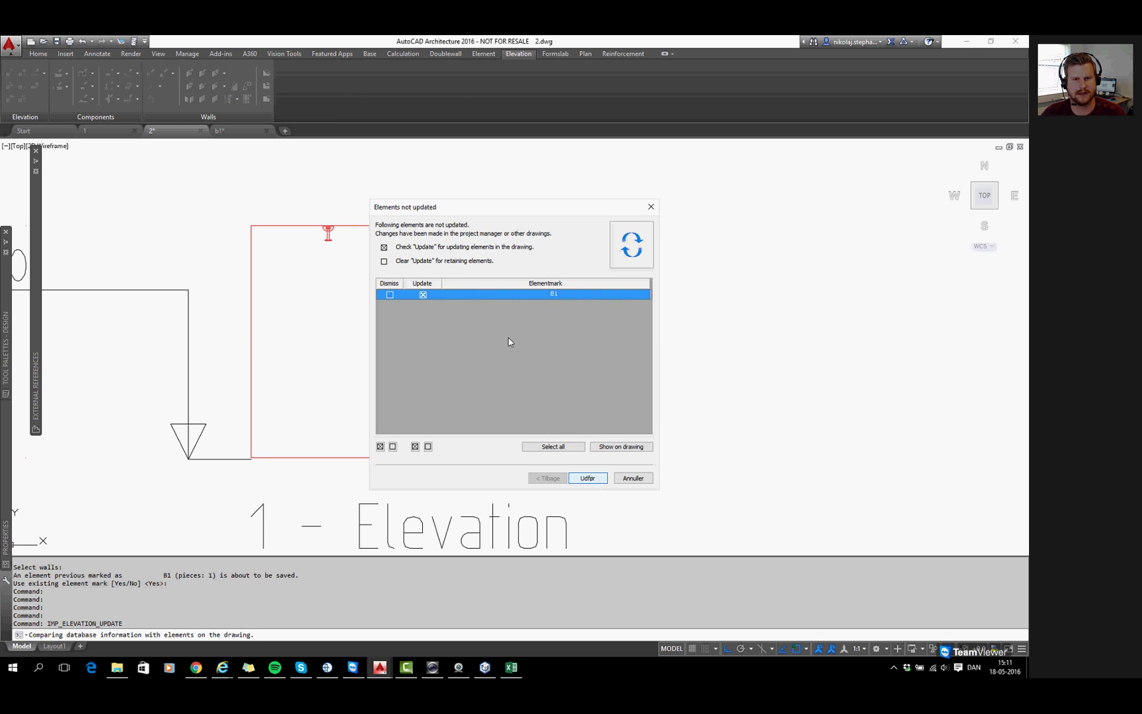
pyautogui.press('Return')
pyautogui.write('N')
pyautogui.press('Return')
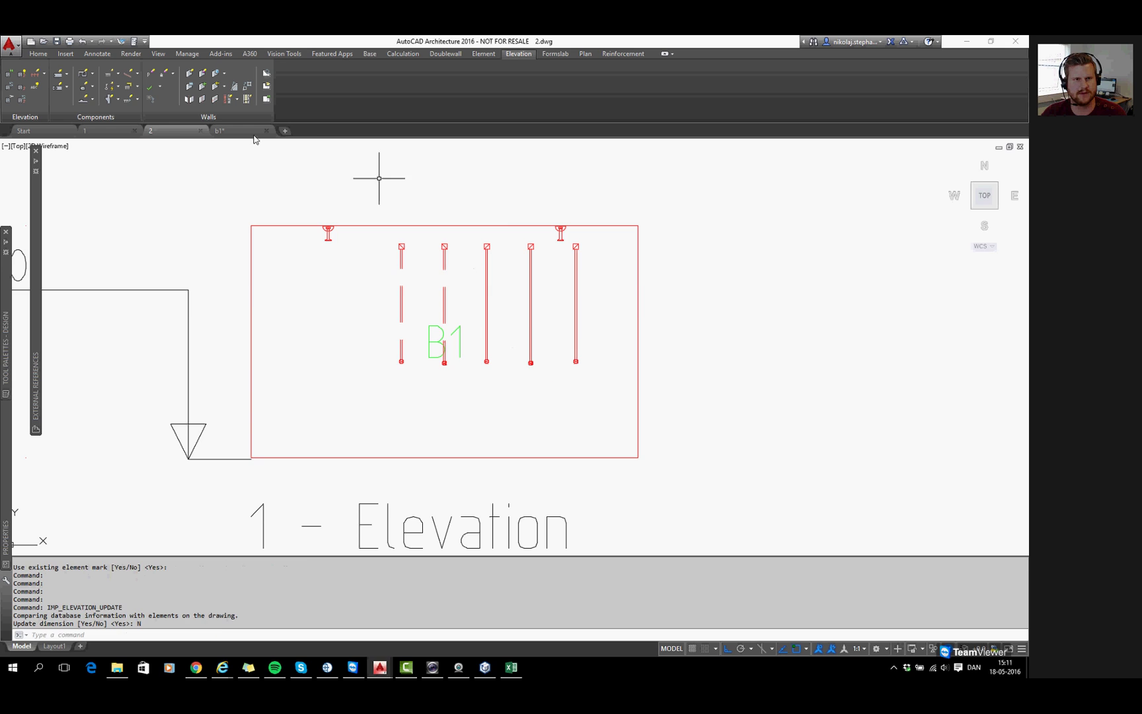
# Update element B1 in plan drawing 1 to match the changes from the production drawing
pyautogui.click(106, 130)
pyautogui.click(585, 54)
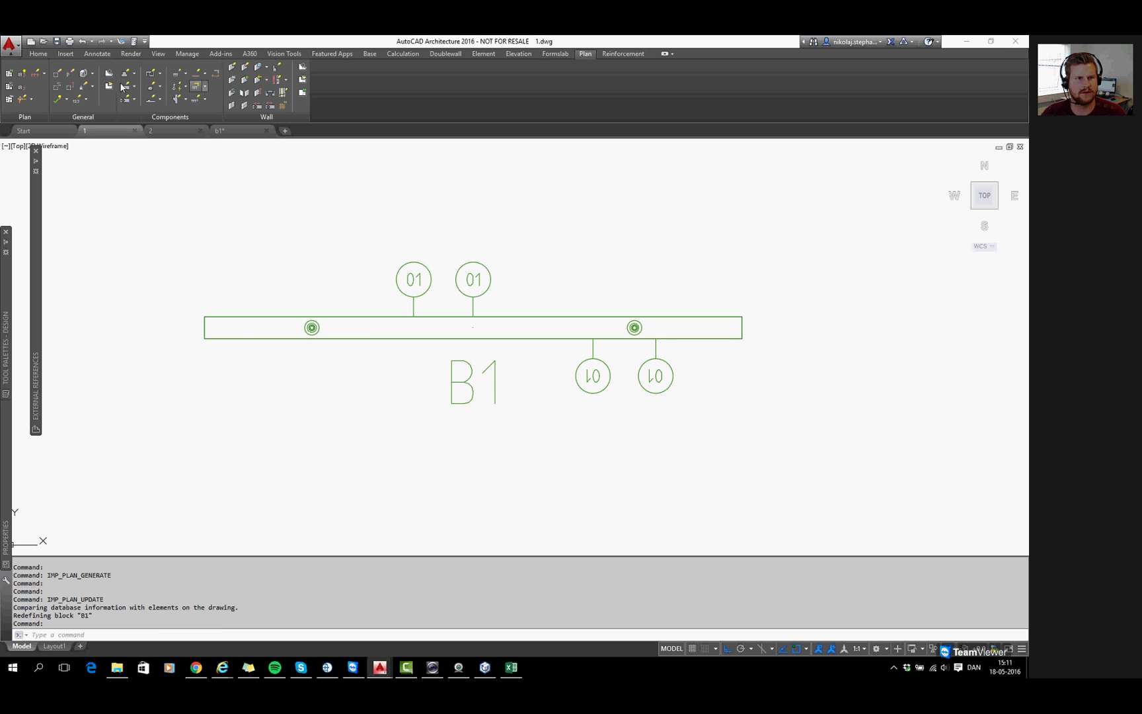
pyautogui.click(7, 87)
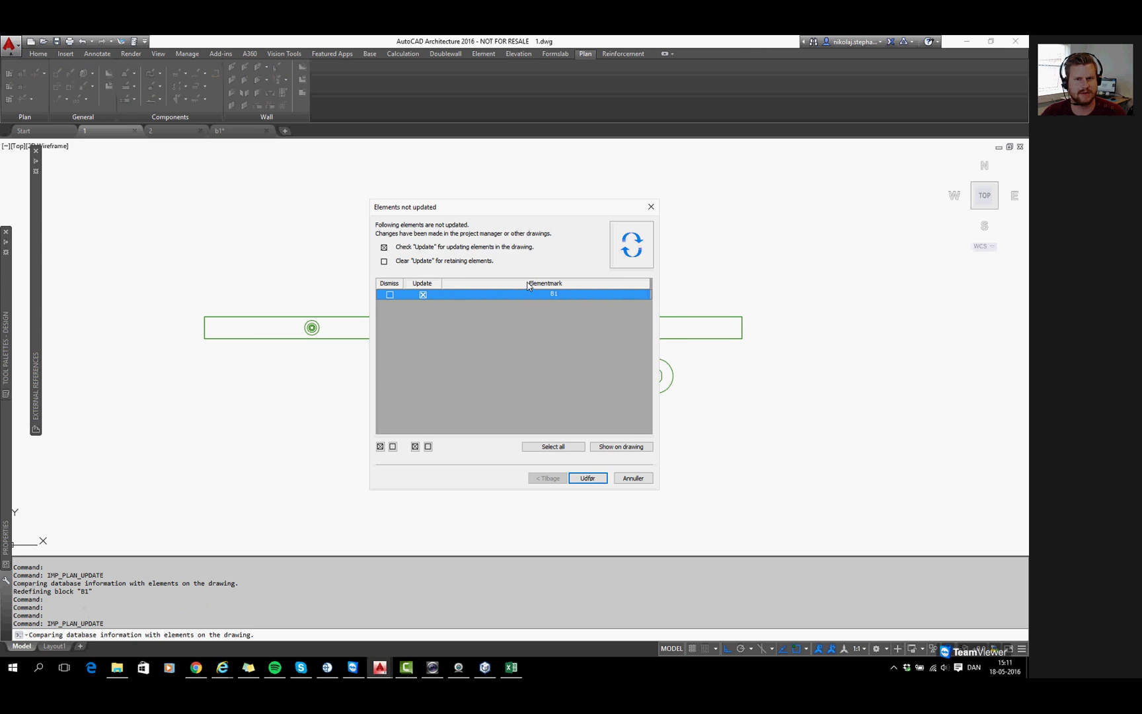
pyautogui.click(598, 478)
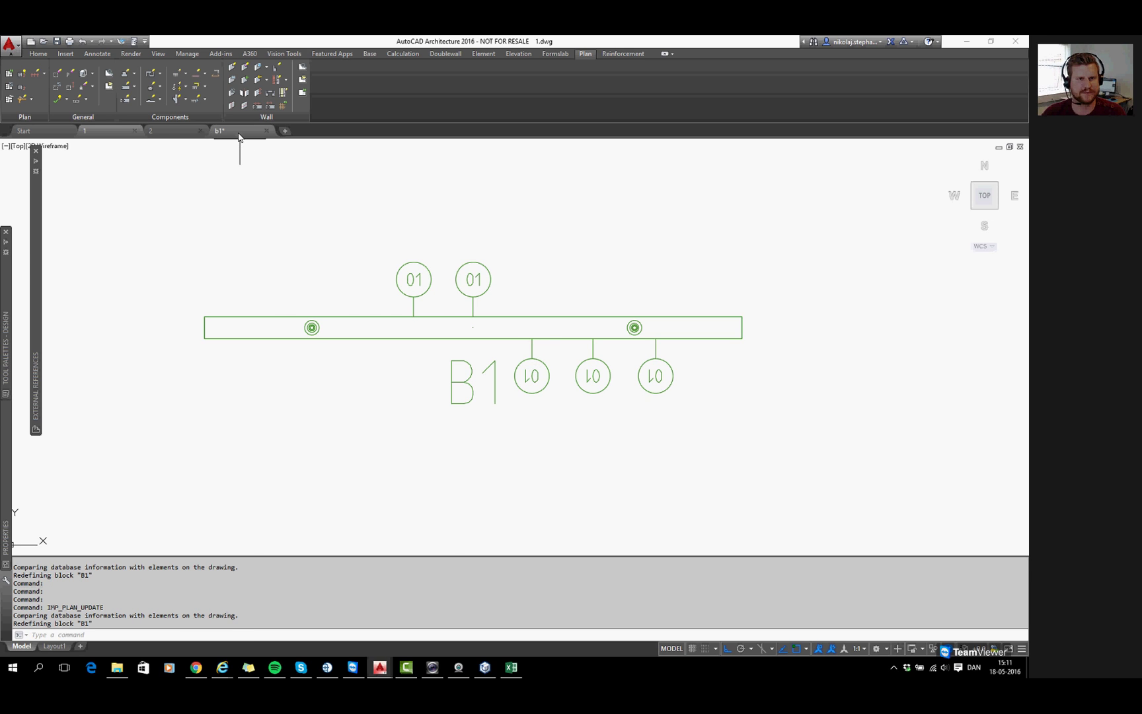
# Compare the elevation and plan drawings, then return to production drawing b1 and save it
pyautogui.click(173, 130)
pyautogui.click(102, 130)
pyautogui.click(248, 129)
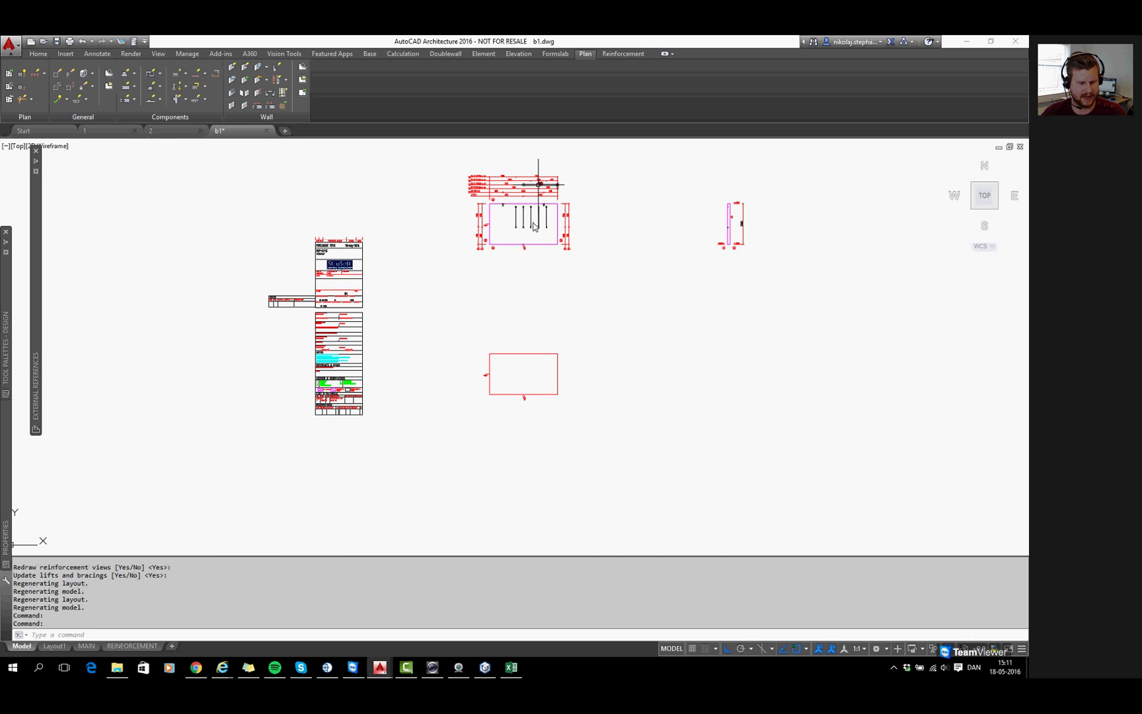
pyautogui.scroll(4, 538, 185)
pyautogui.hotkey('ctrl', 's')
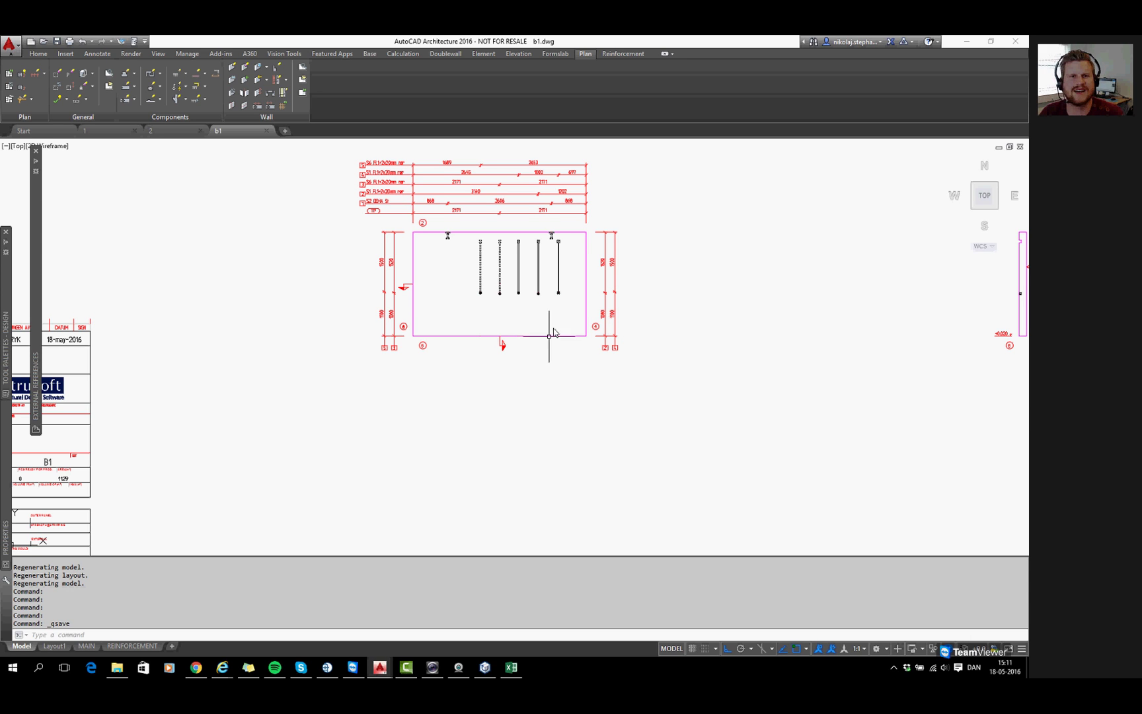
# Open the MEP key definitions and select the local 18052016 project collection
pyautogui.moveTo(522, 183); pyautogui.dragTo(530, 217, button='middle')
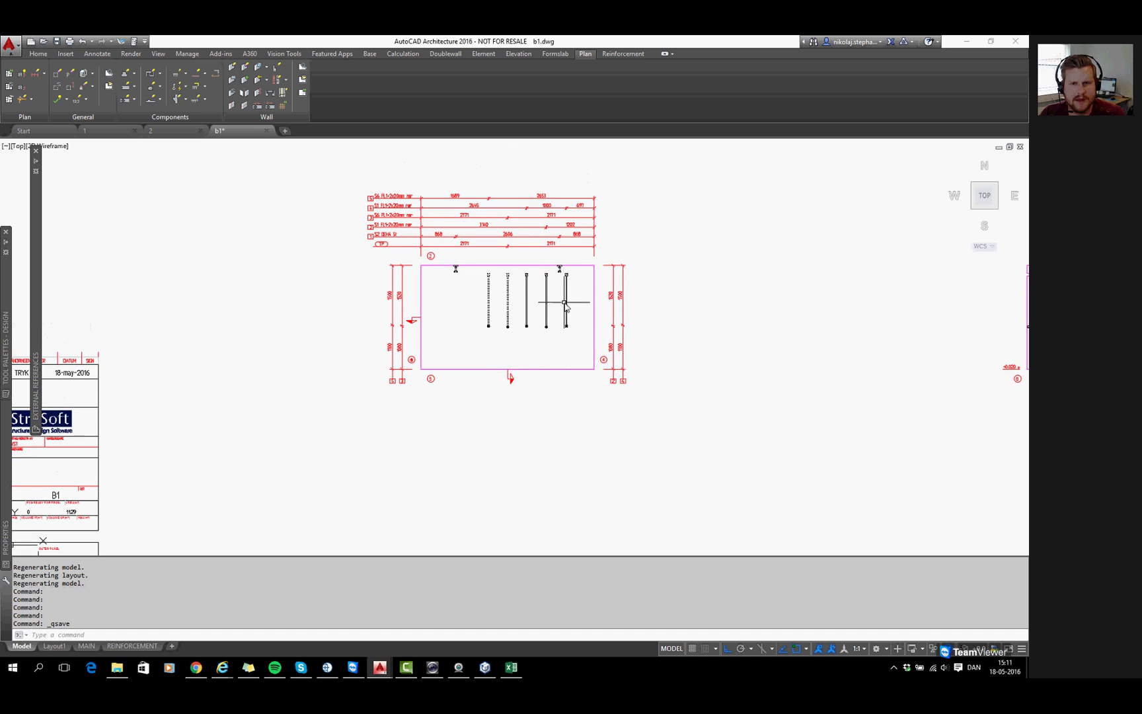
pyautogui.scroll(2, 561, 244)
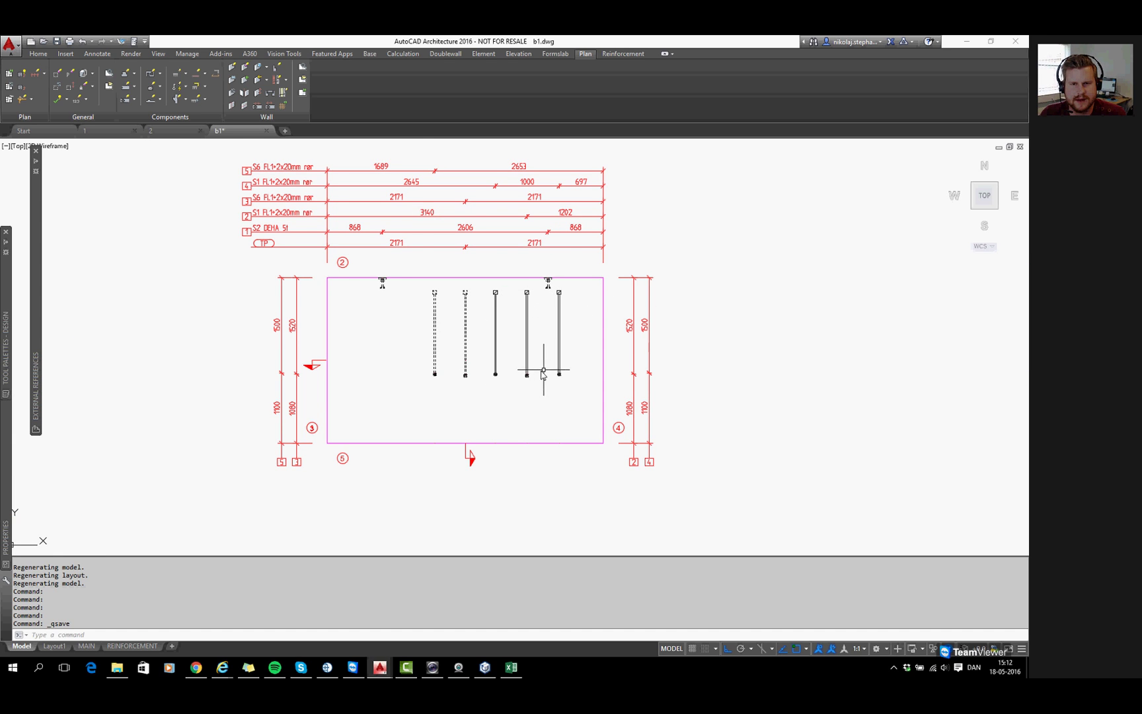
pyautogui.scroll(1, 528, 373)
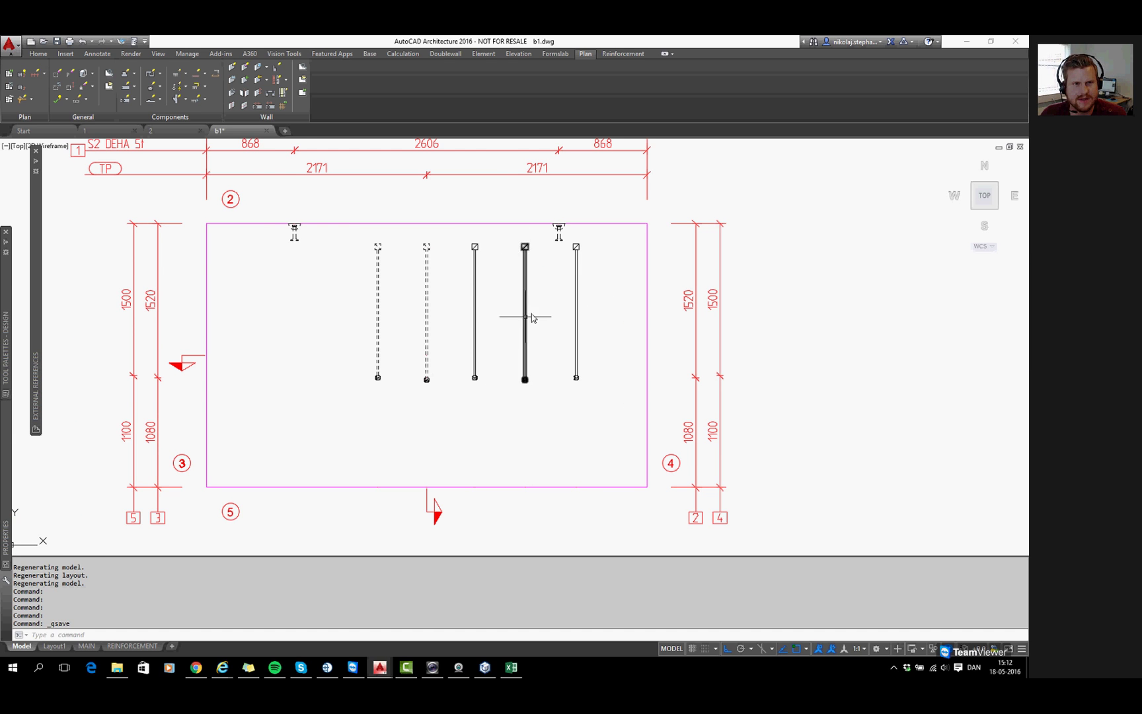
pyautogui.click(187, 86)
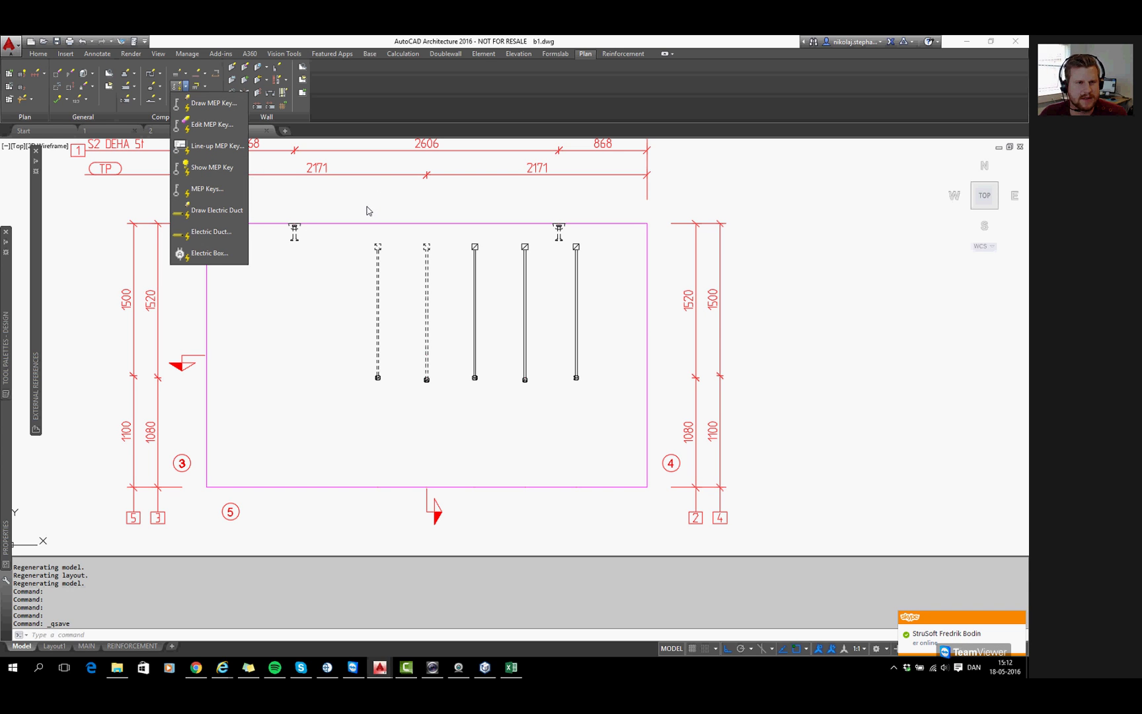
pyautogui.click(229, 192)
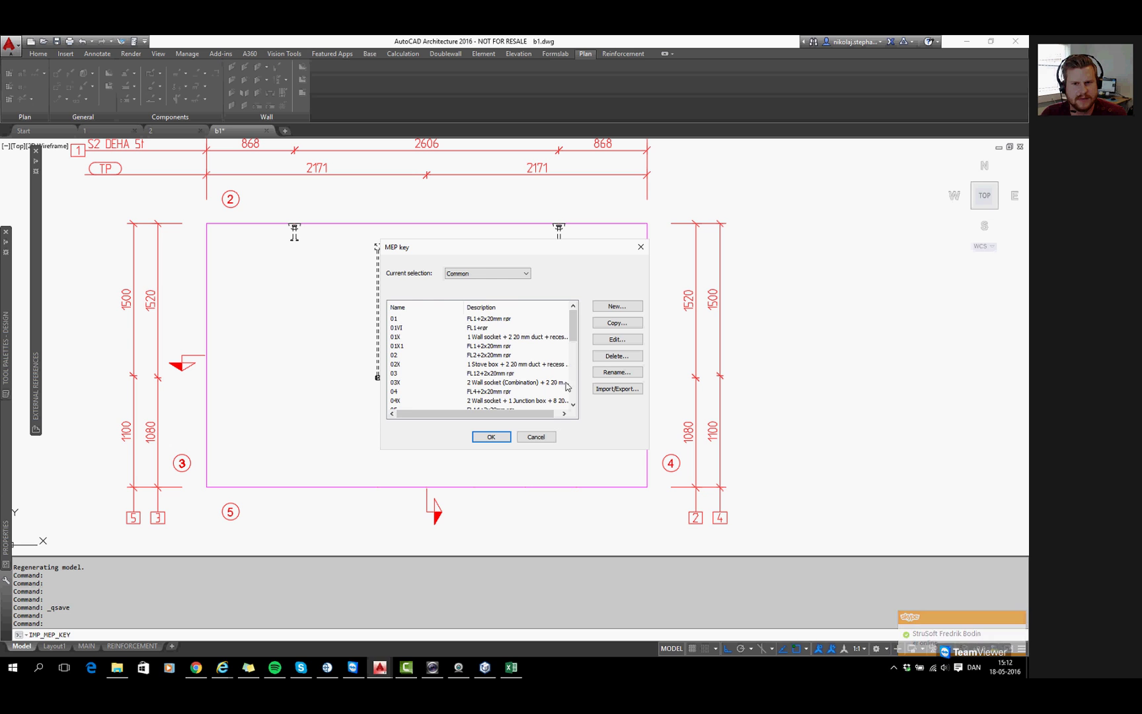
pyautogui.moveTo(574, 325)
pyautogui.mouseDown()
pyautogui.moveTo(574, 380)
pyautogui.moveTo(573, 312)
pyautogui.mouseUp()
pyautogui.click(489, 273)
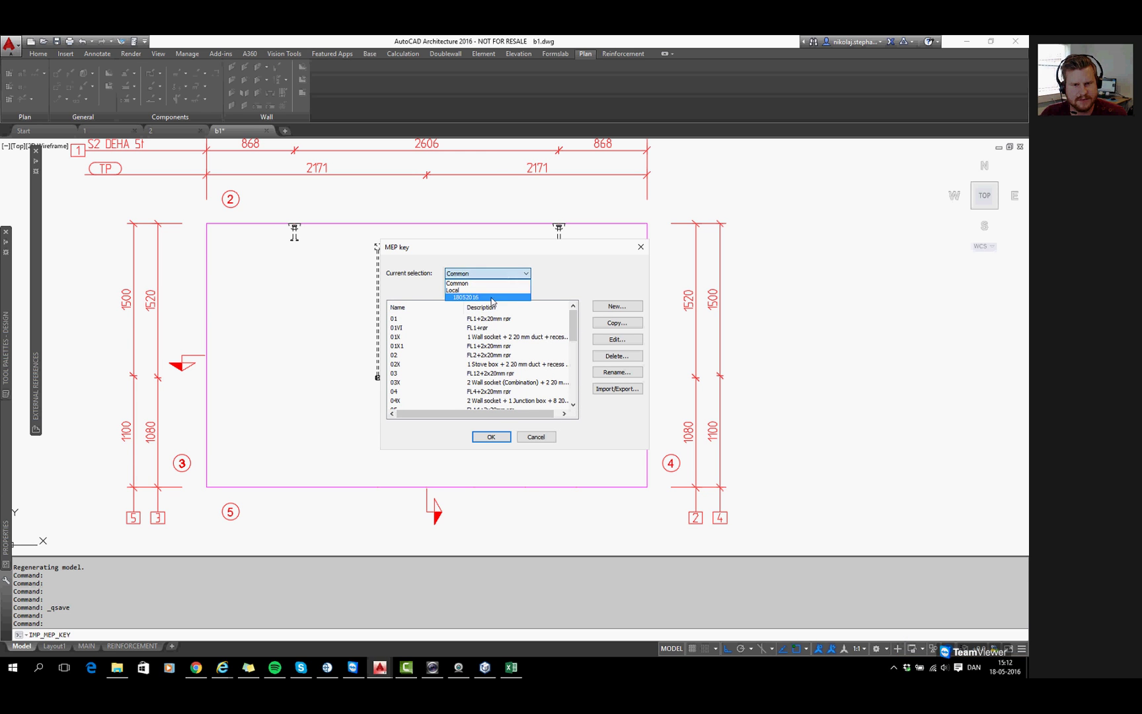
pyautogui.click(491, 297)
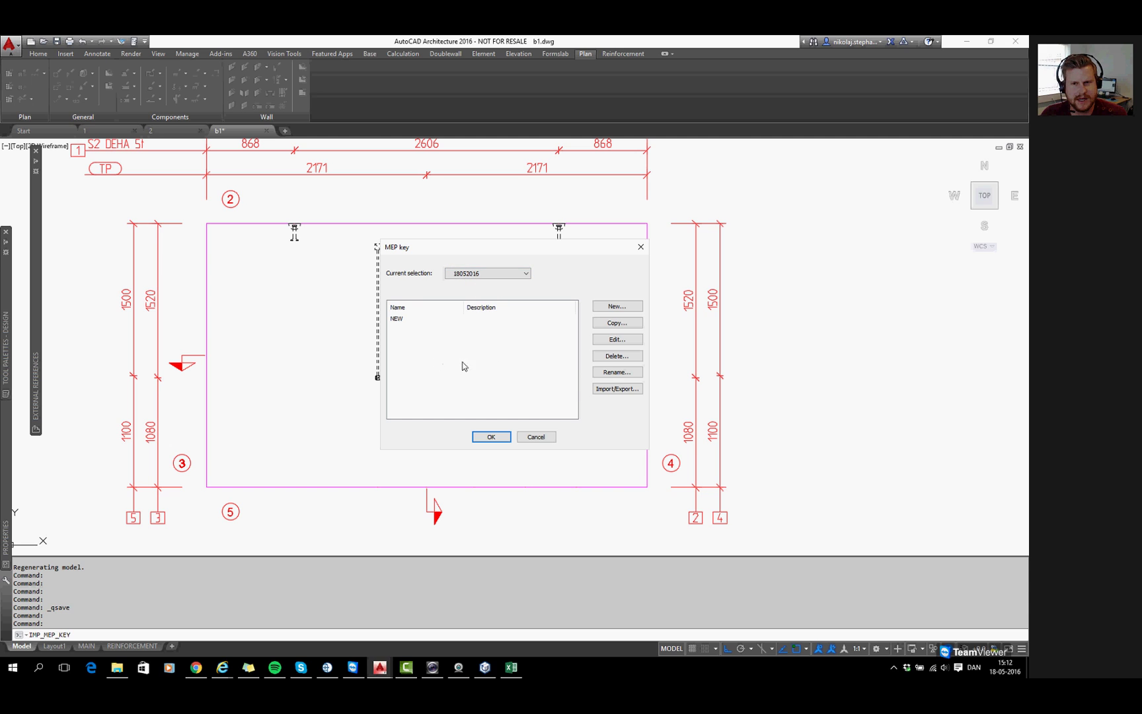
# Start a new MEP key in the 18052016 collection and fill in WEBINARFL404 as its description
pyautogui.click(619, 306)
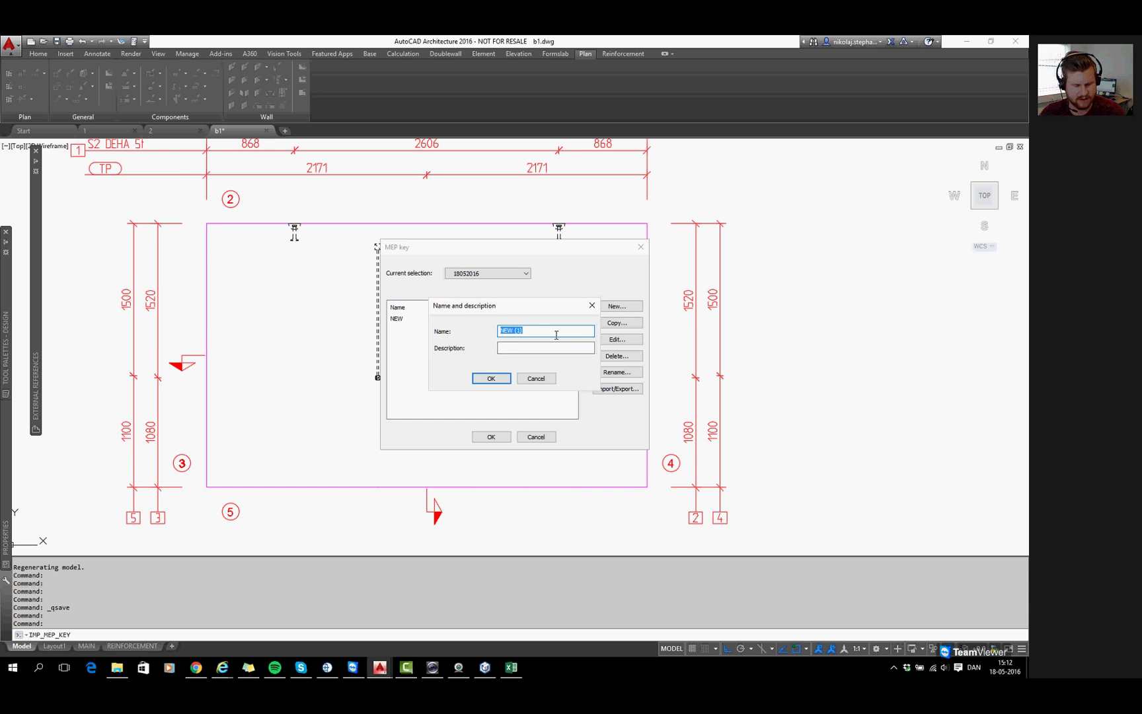
pyautogui.write('WEBINAR')
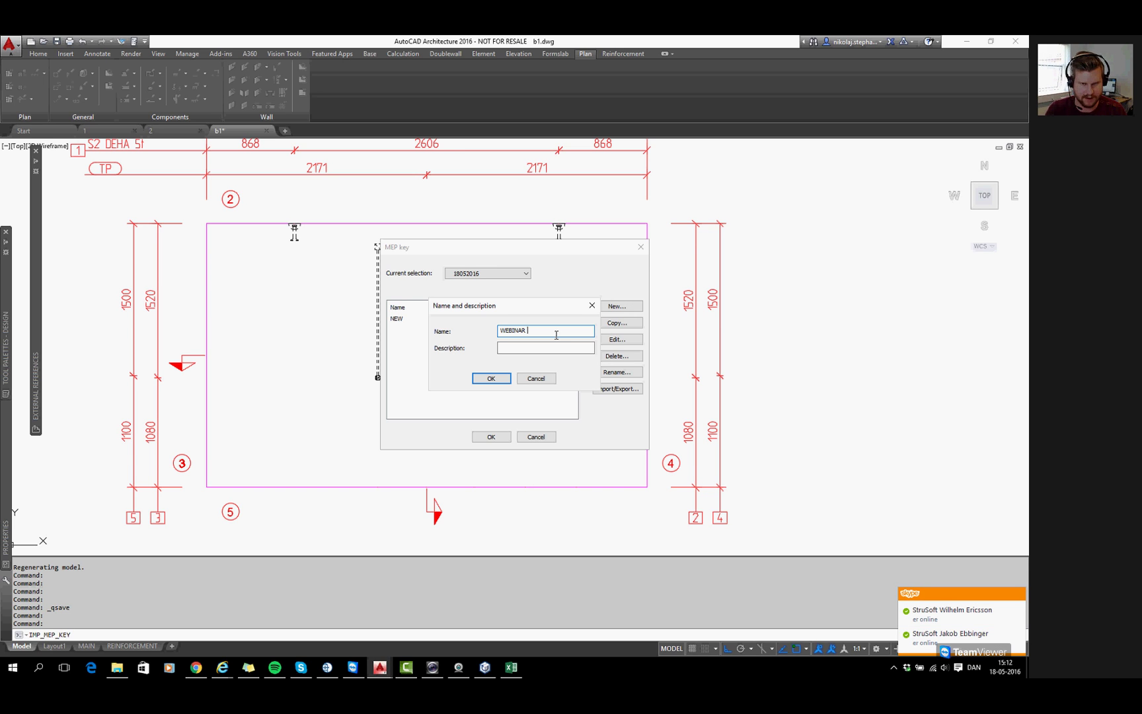
pyautogui.write('FL404')
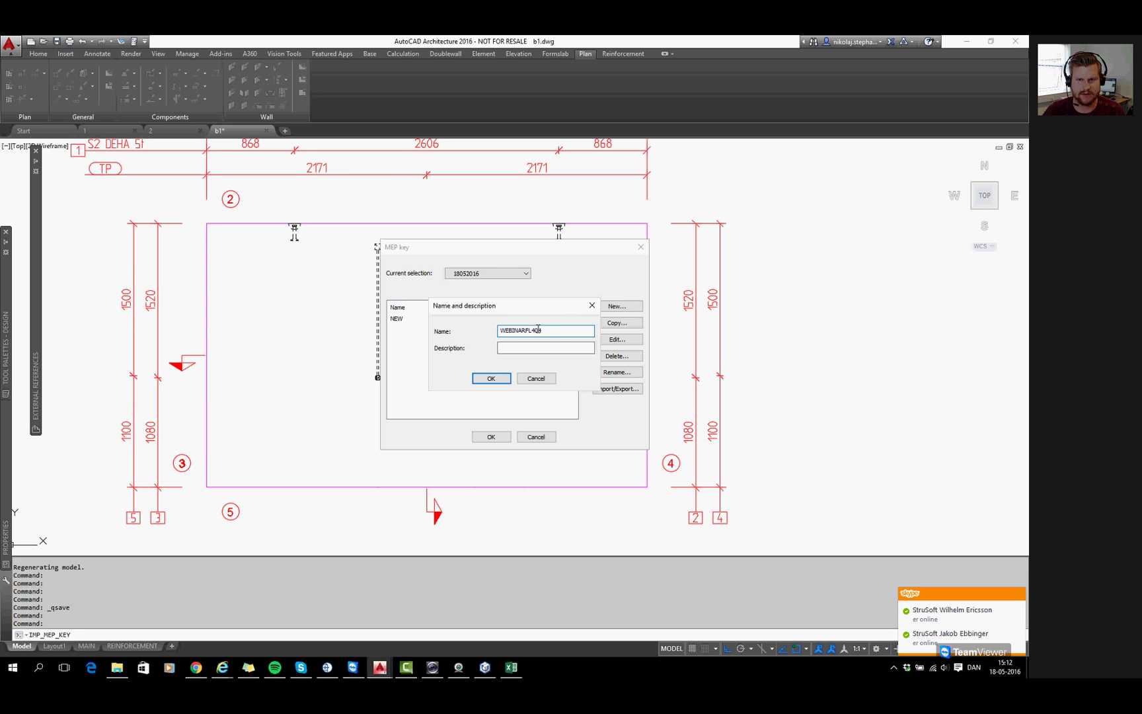
pyautogui.moveTo(554, 327); pyautogui.dragTo(516, 328)
pyautogui.hotkey('ctrl', 'a')
pyautogui.hotkey('ctrl', 'c')
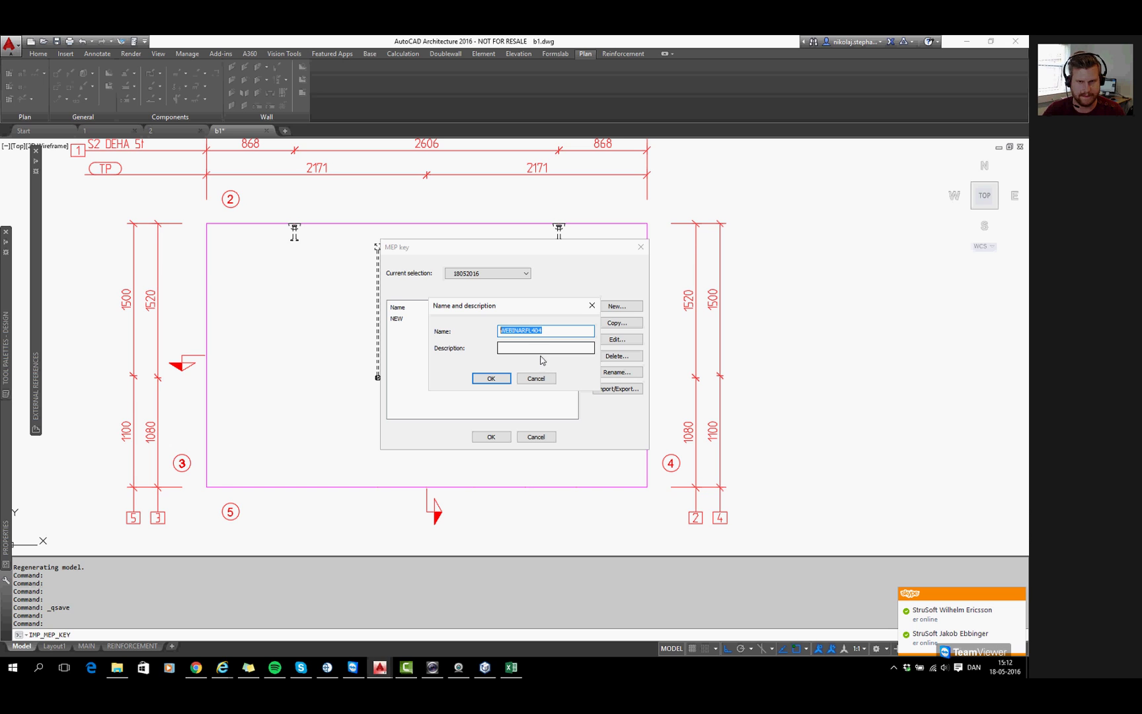
pyautogui.click(542, 348)
pyautogui.hotkey('ctrl', 'v')
pyautogui.hotkey('shift', 'Tab')
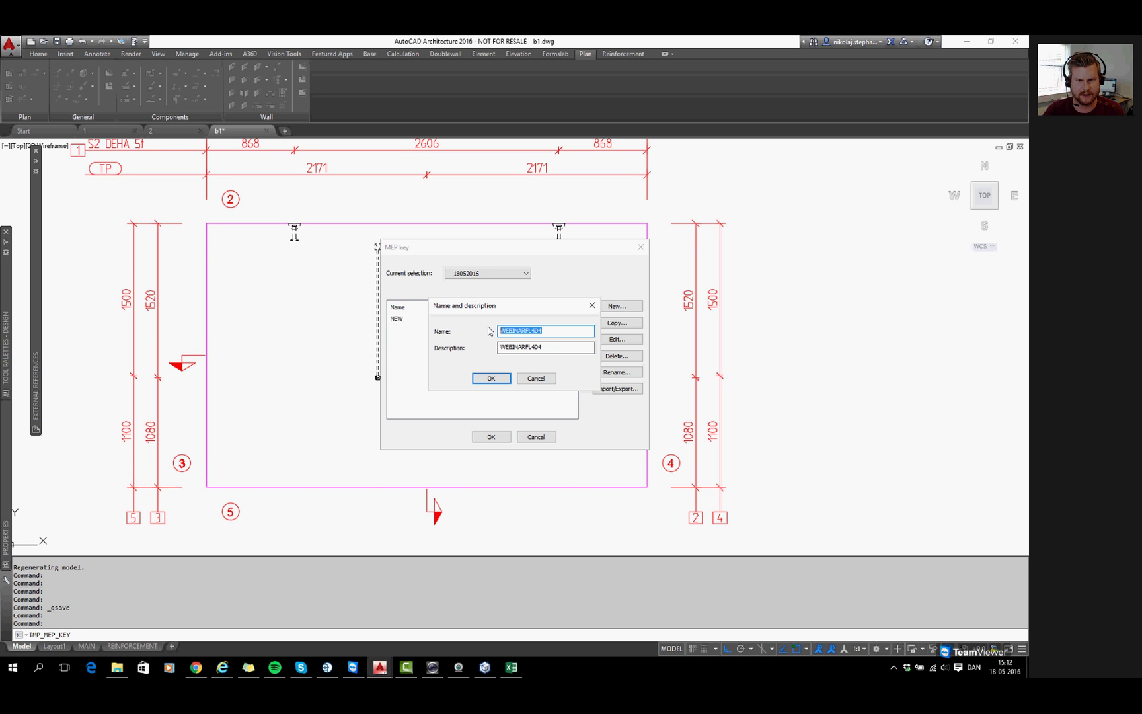
# Name the new key 0AX with the description WEBINAR-FL404, and give it the dimension text FL404
pyautogui.write('0')
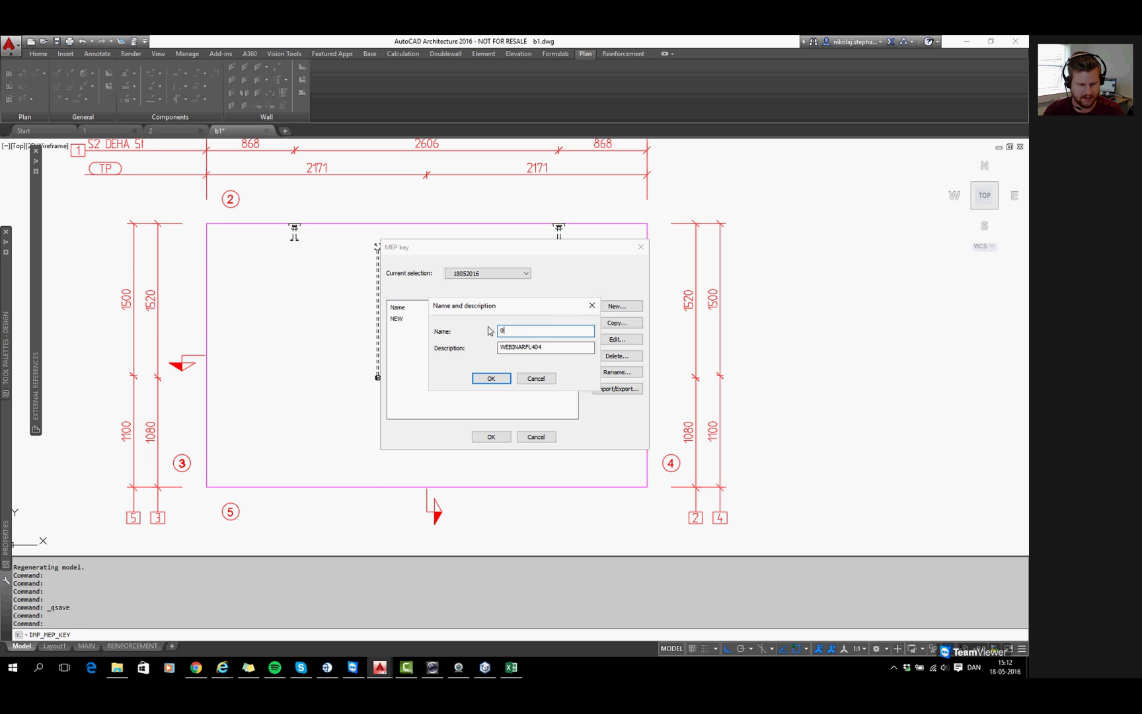
pyautogui.write('AX')
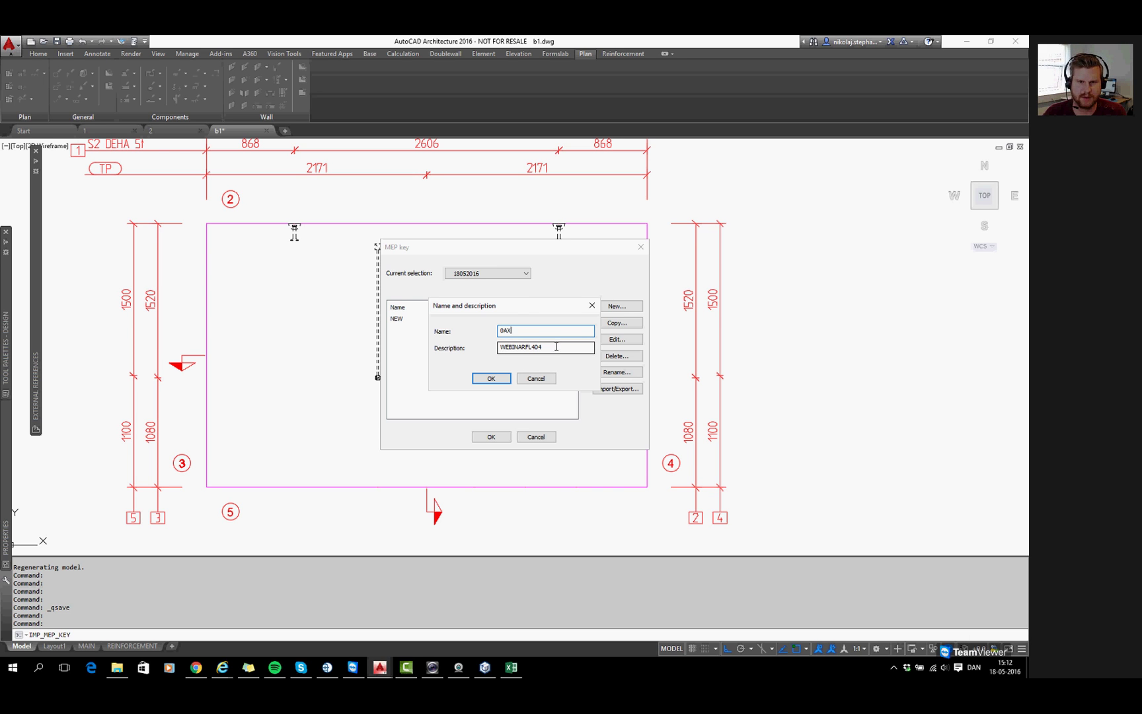
pyautogui.click(528, 346)
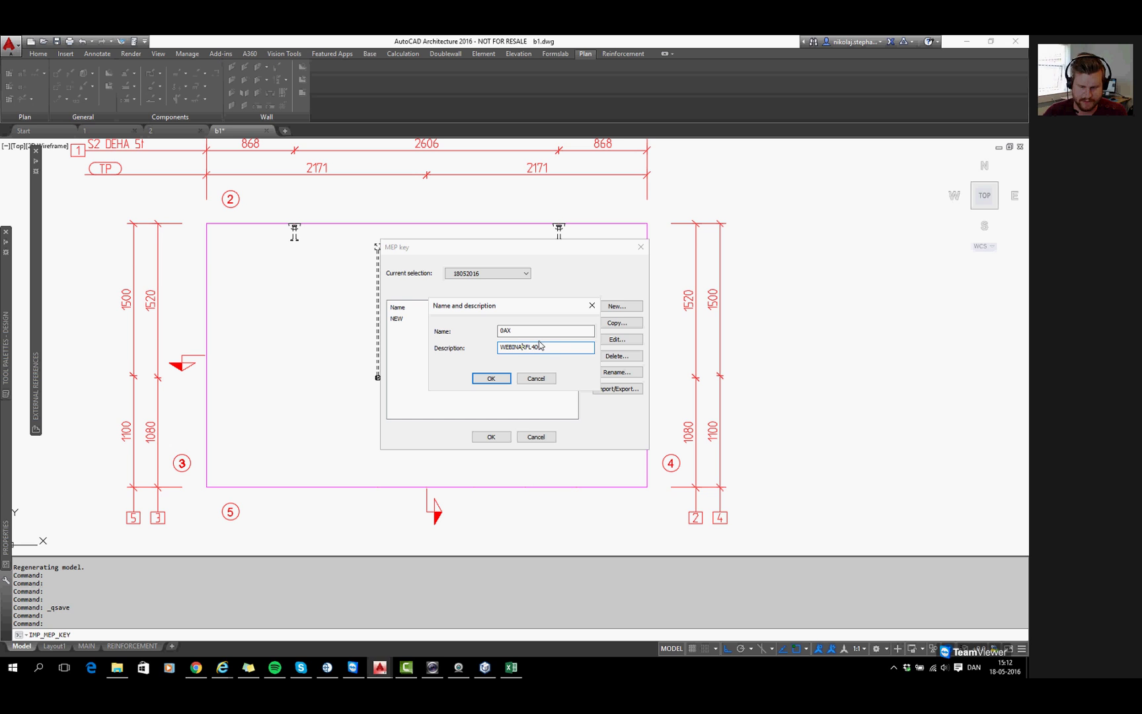
pyautogui.click(491, 378)
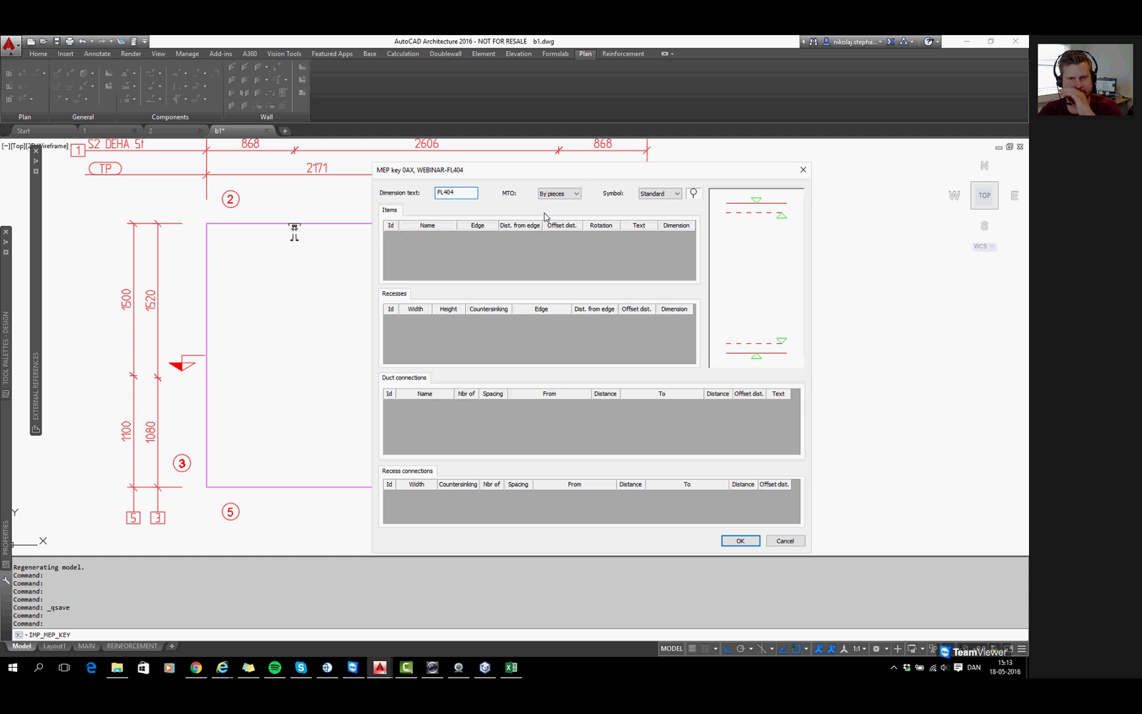
# Set the MTO option of MEP key 0AX to By key
pyautogui.click(574, 194)
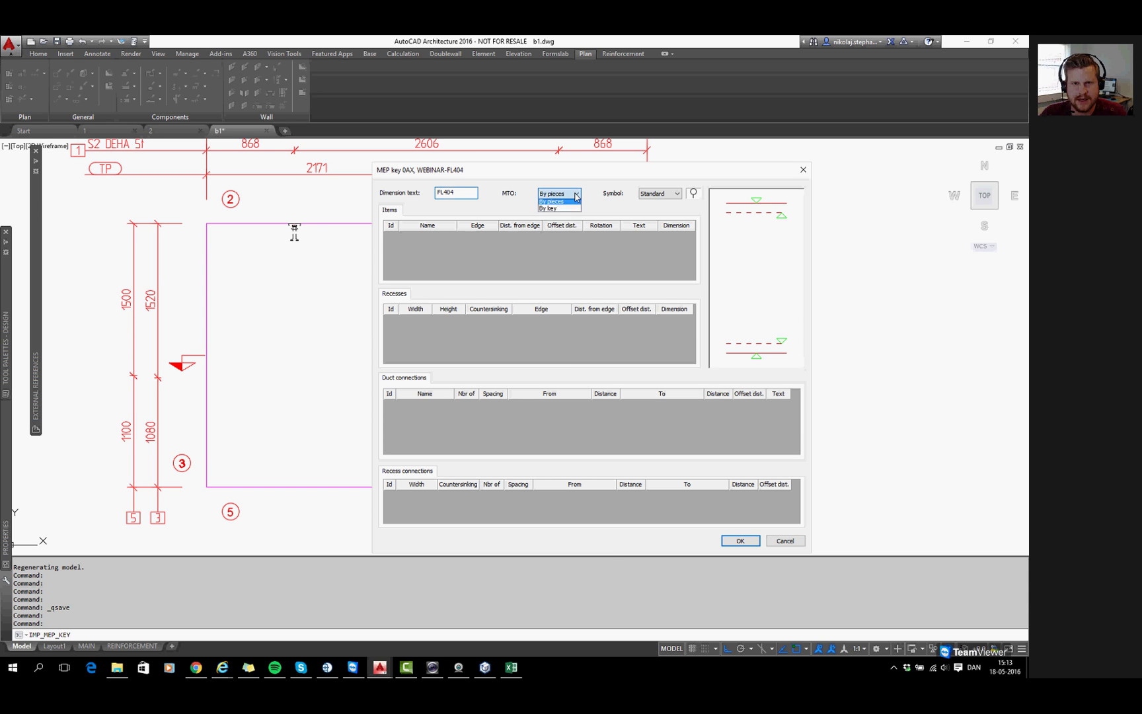
pyautogui.click(520, 199)
pyautogui.click(538, 196)
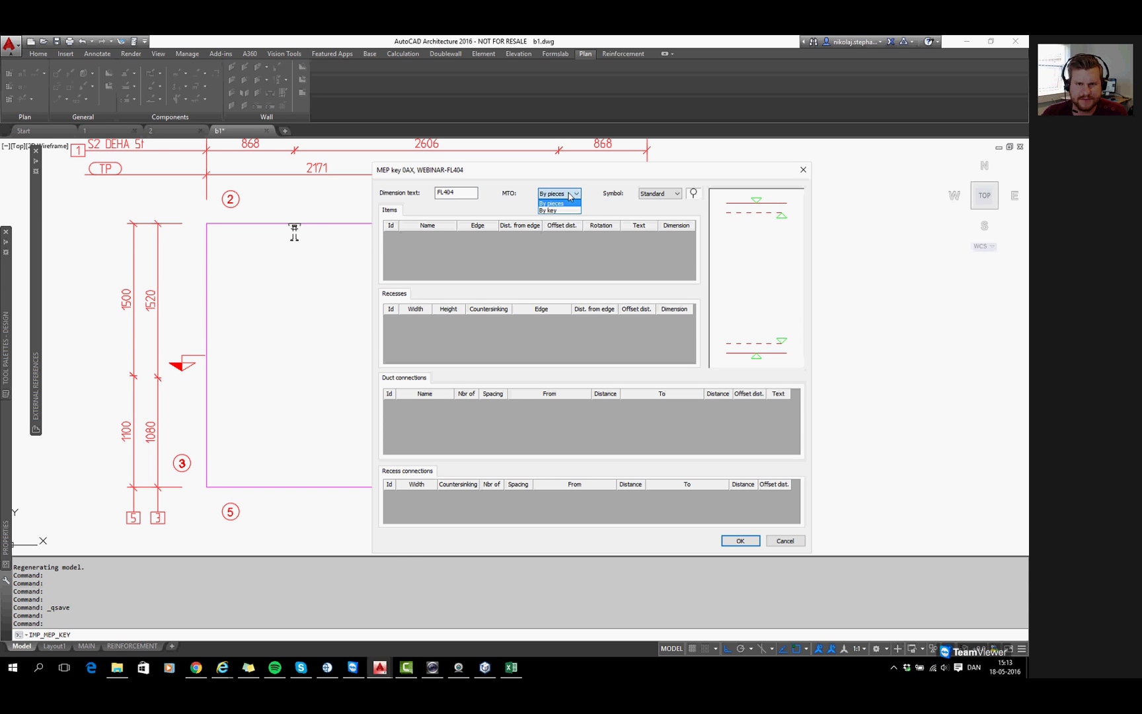
pyautogui.click(565, 201)
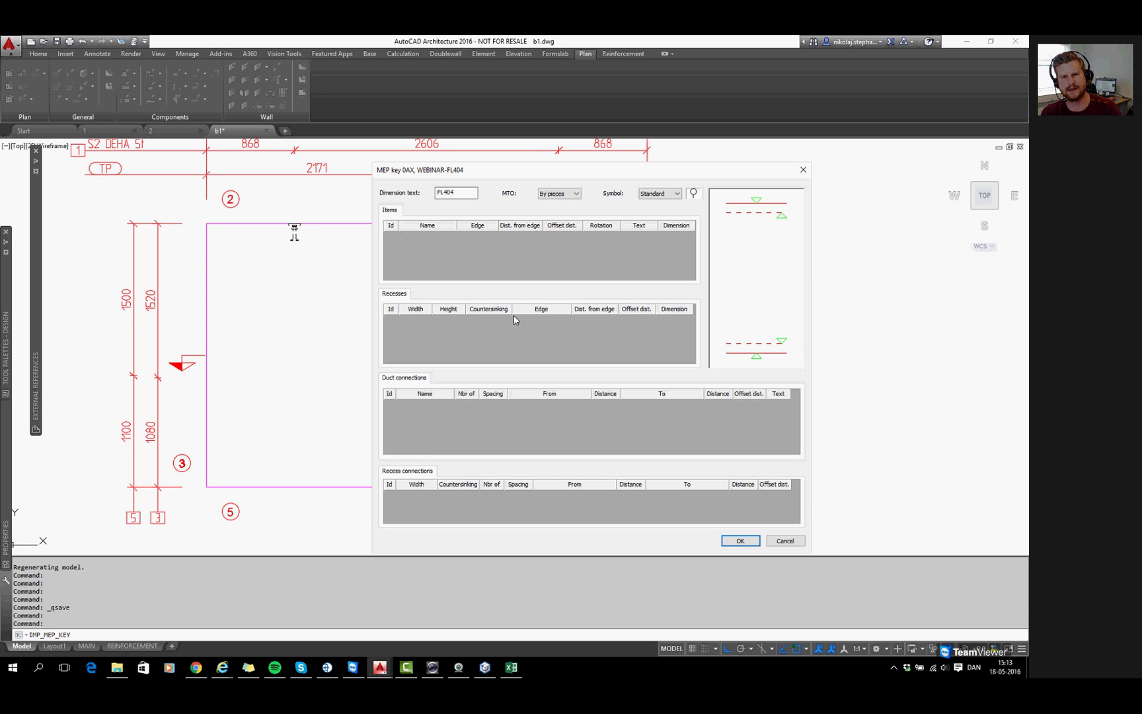
pyautogui.click(576, 194)
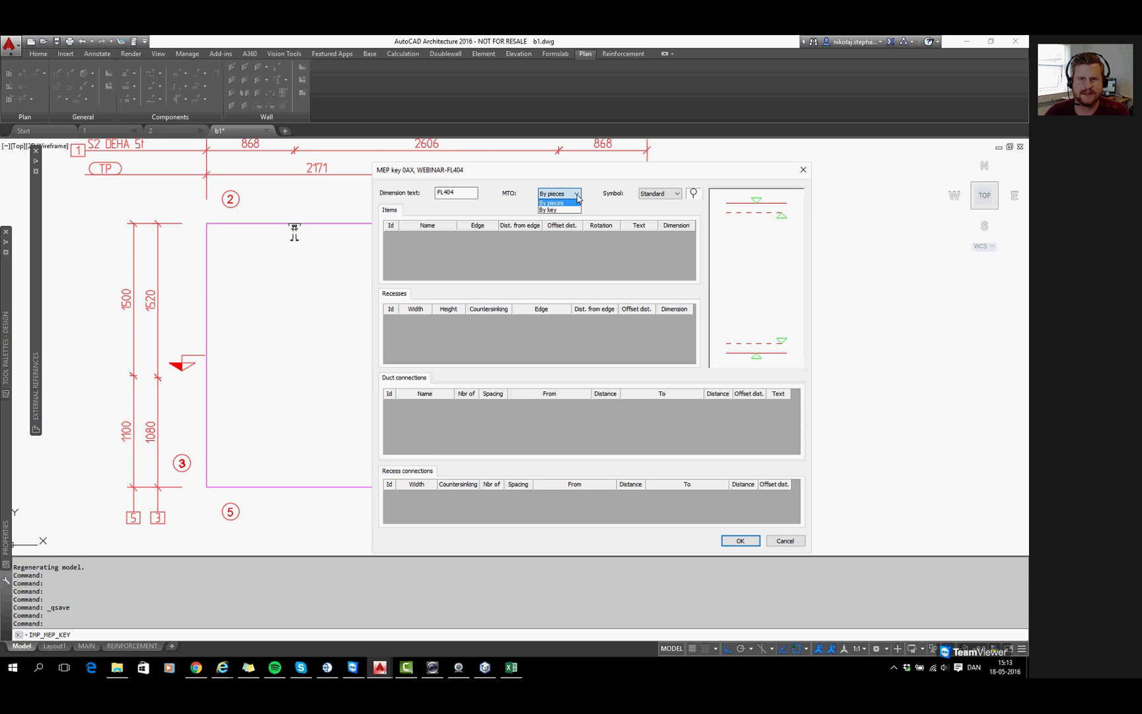
pyautogui.click(560, 211)
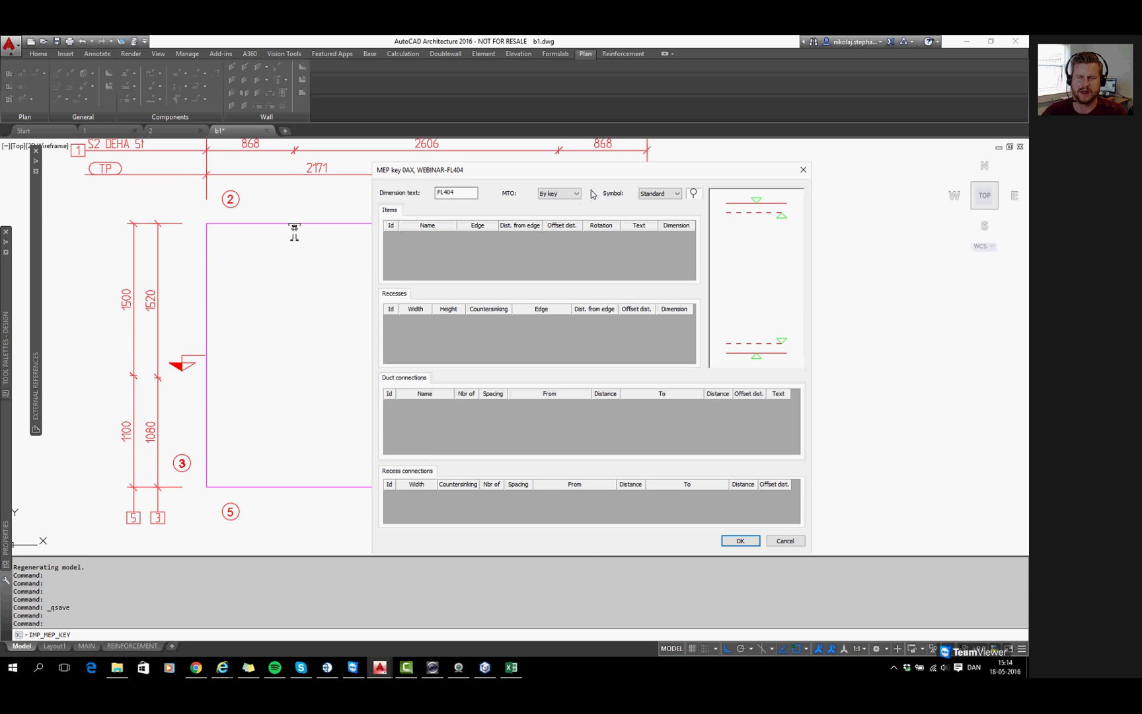
# Try the Custom1 symbol for MEP key 0AX and restore the Standard symbol
pyautogui.click(662, 194)
pyautogui.click(667, 195)
pyautogui.click(673, 195)
pyautogui.click(675, 210)
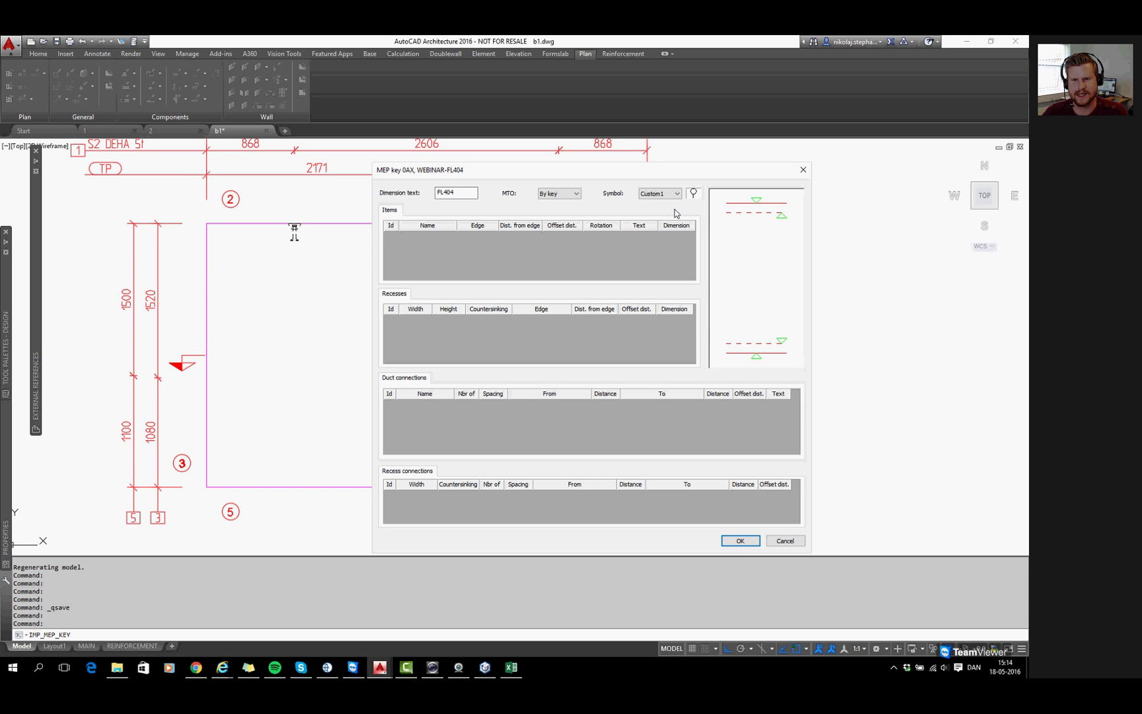
pyautogui.click(677, 197)
pyautogui.click(679, 196)
pyautogui.click(678, 197)
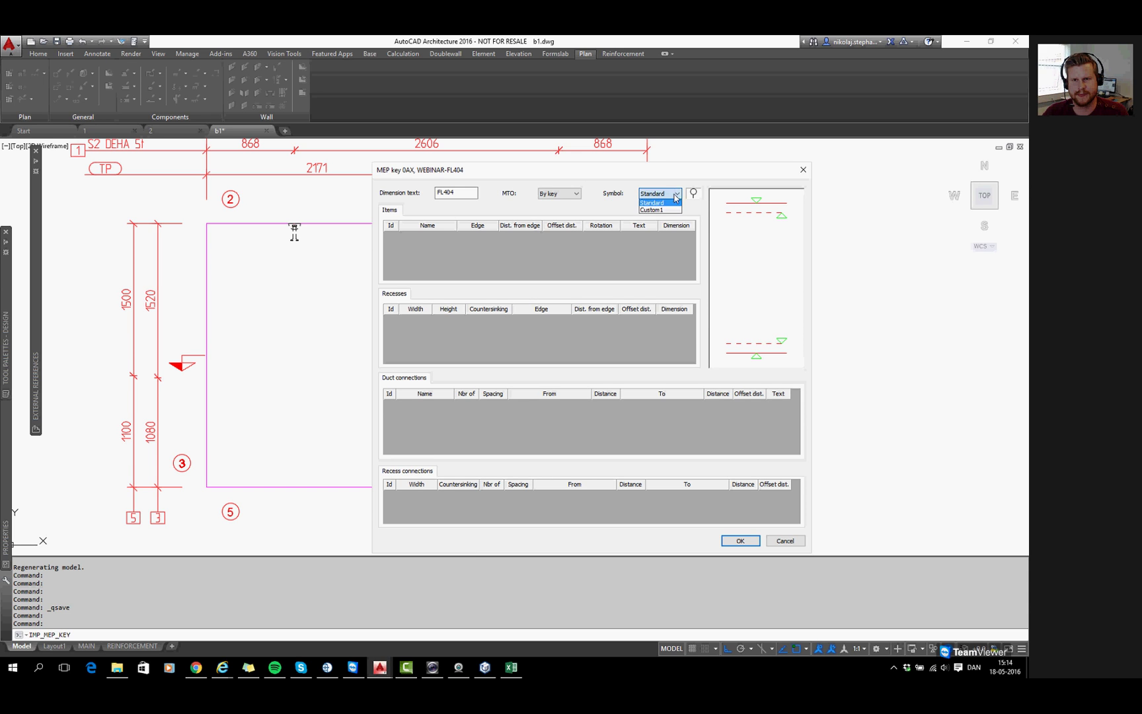
pyautogui.click(678, 197)
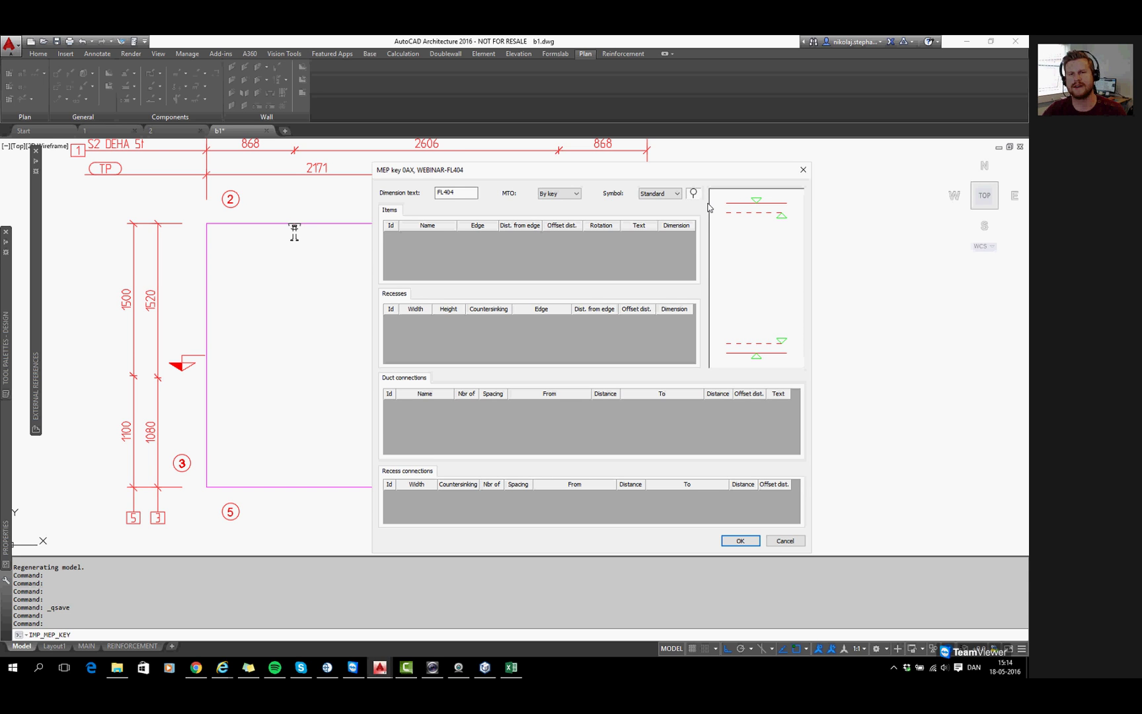
pyautogui.click(678, 194)
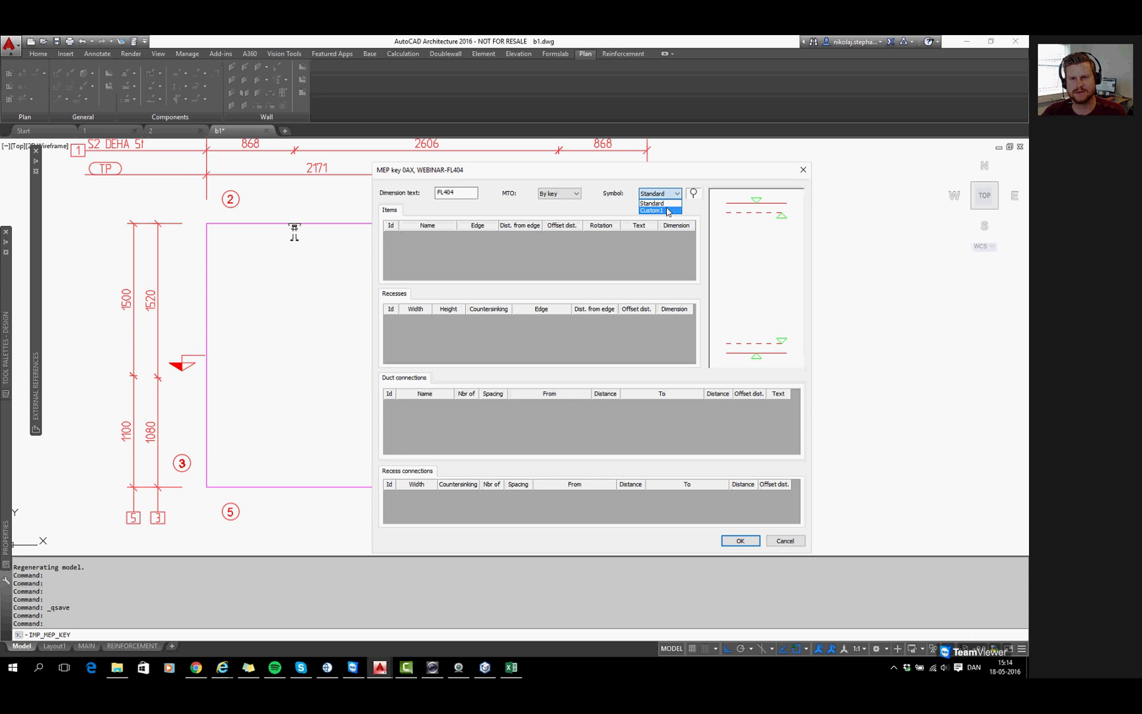
pyautogui.click(667, 211)
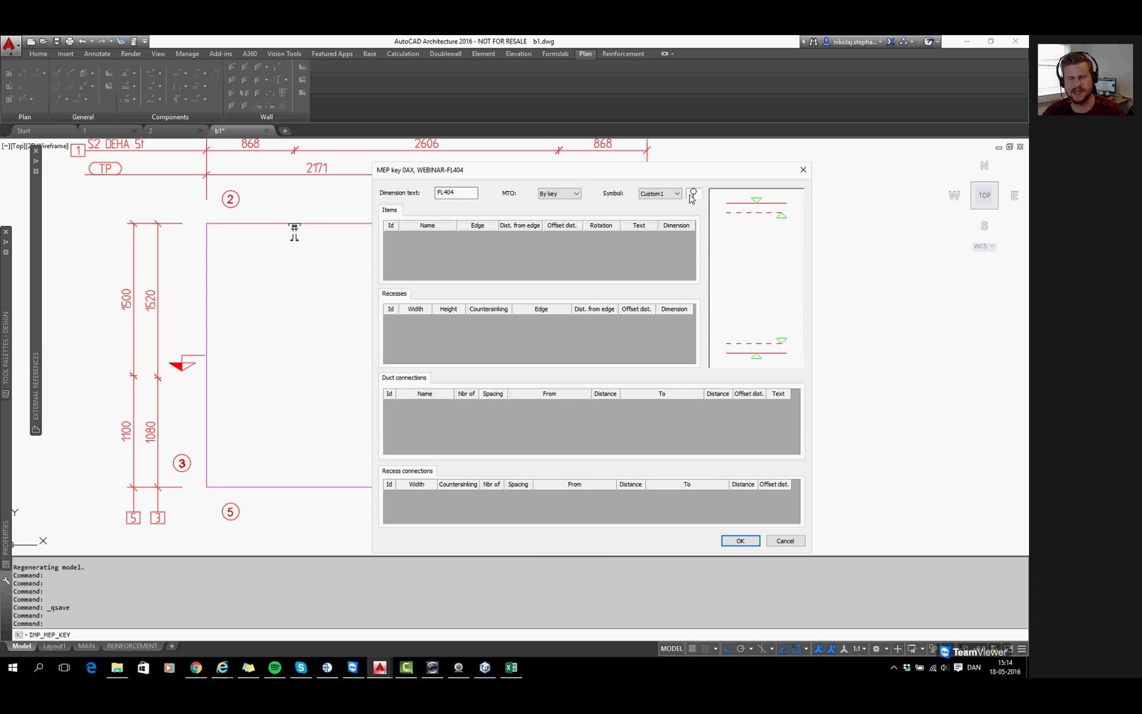
pyautogui.click(680, 194)
pyautogui.click(679, 202)
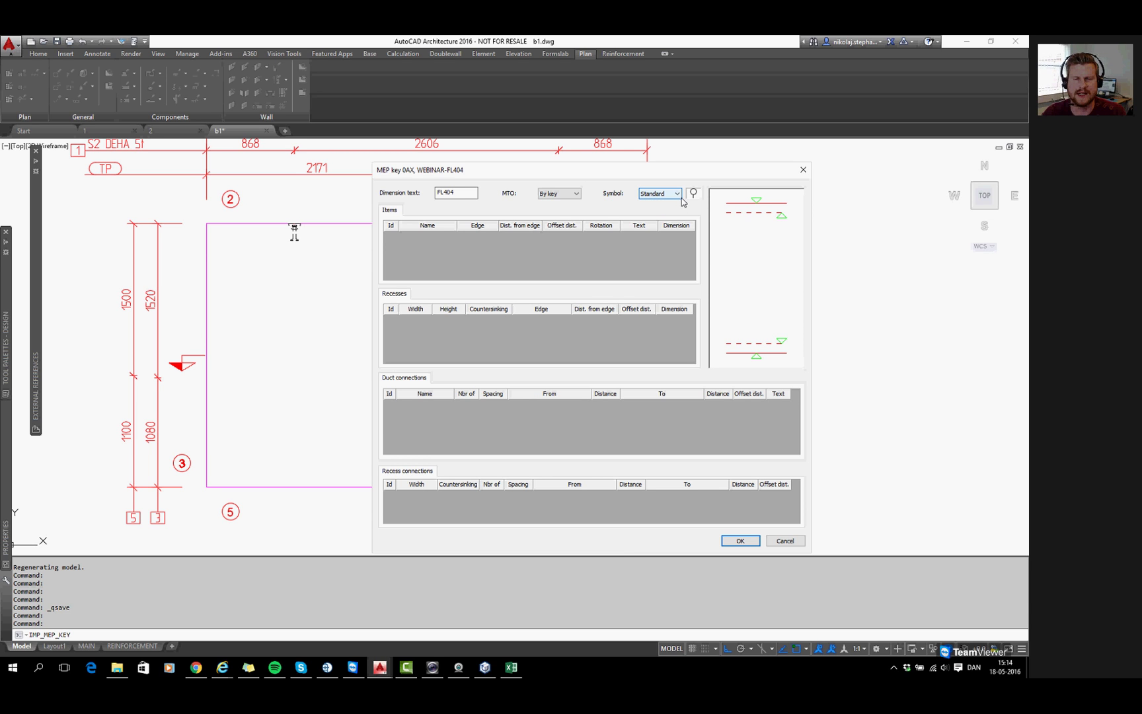
pyautogui.moveTo(683, 175); pyautogui.dragTo(680, 163)
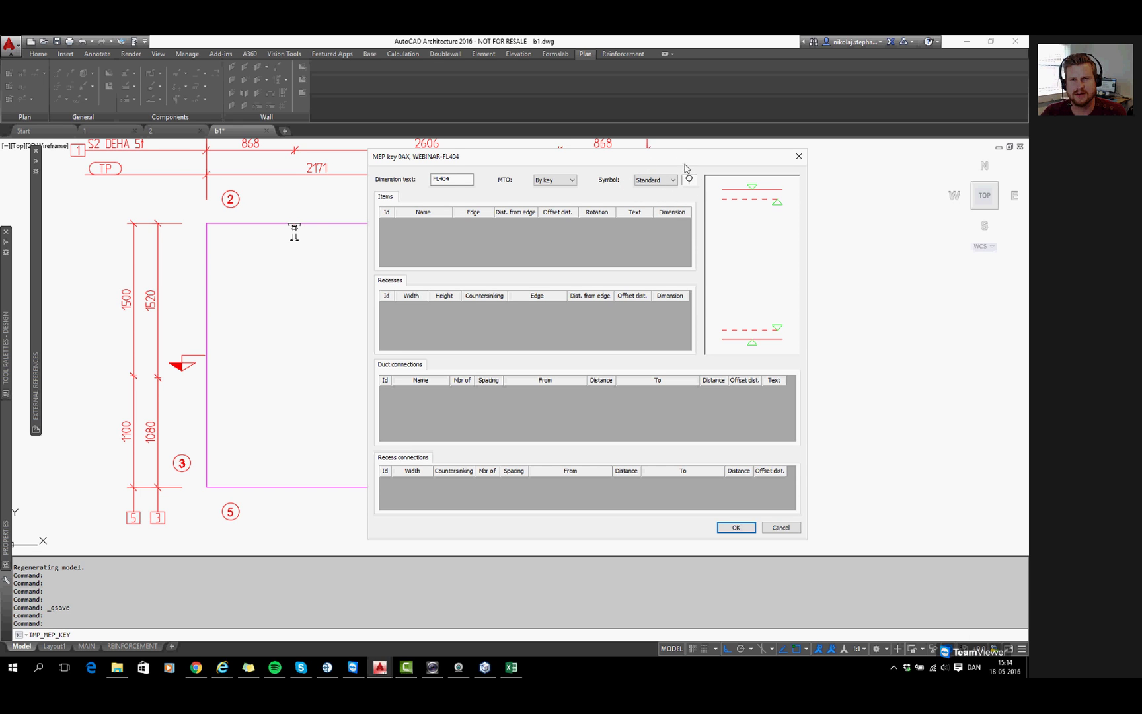
pyautogui.click(654, 181)
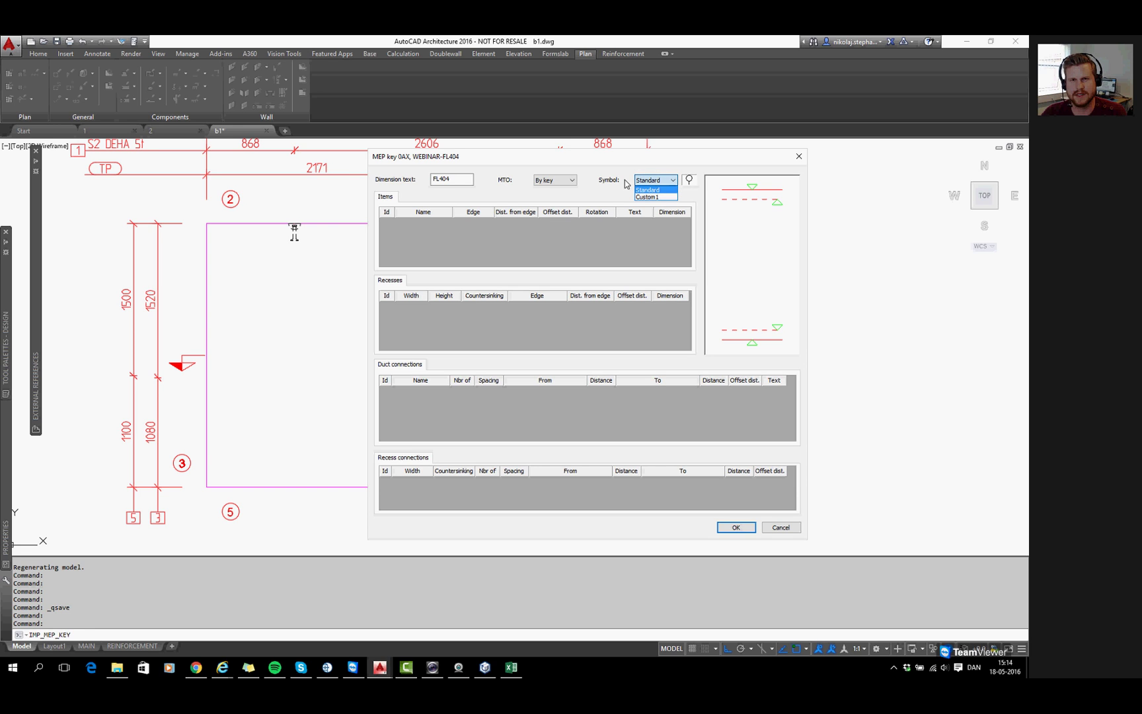
pyautogui.click(660, 190)
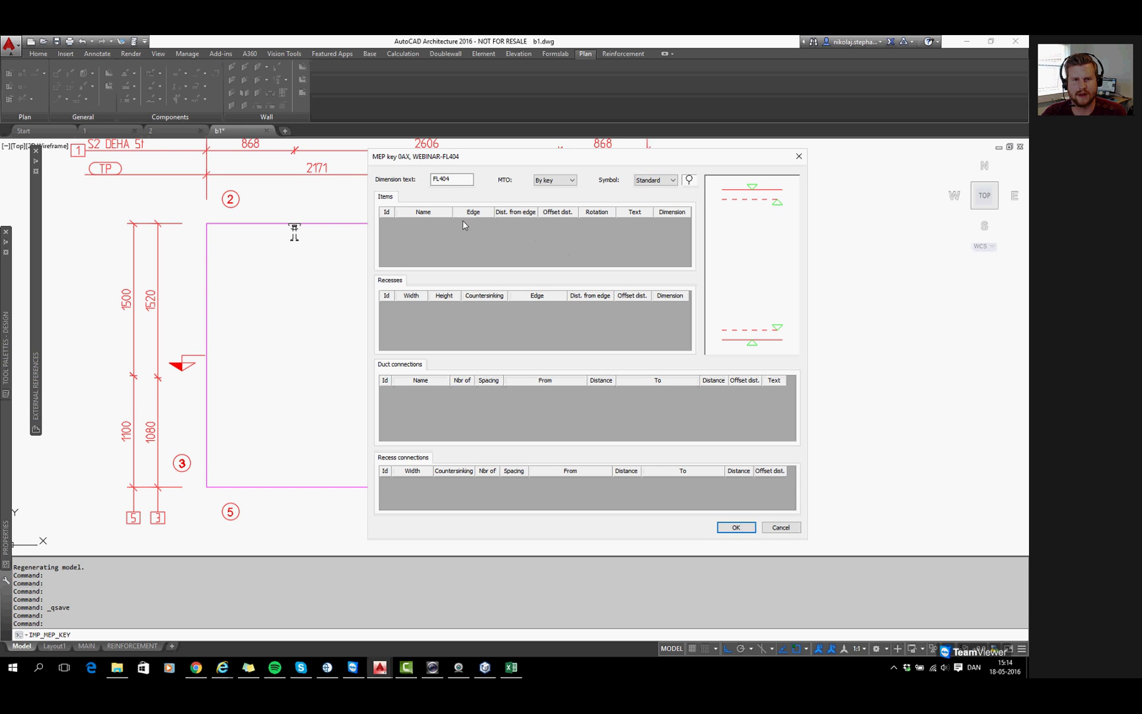
# Add an item row to MEP key 0AX and choose 0607 as the item's name
pyautogui.rightClick(456, 253)
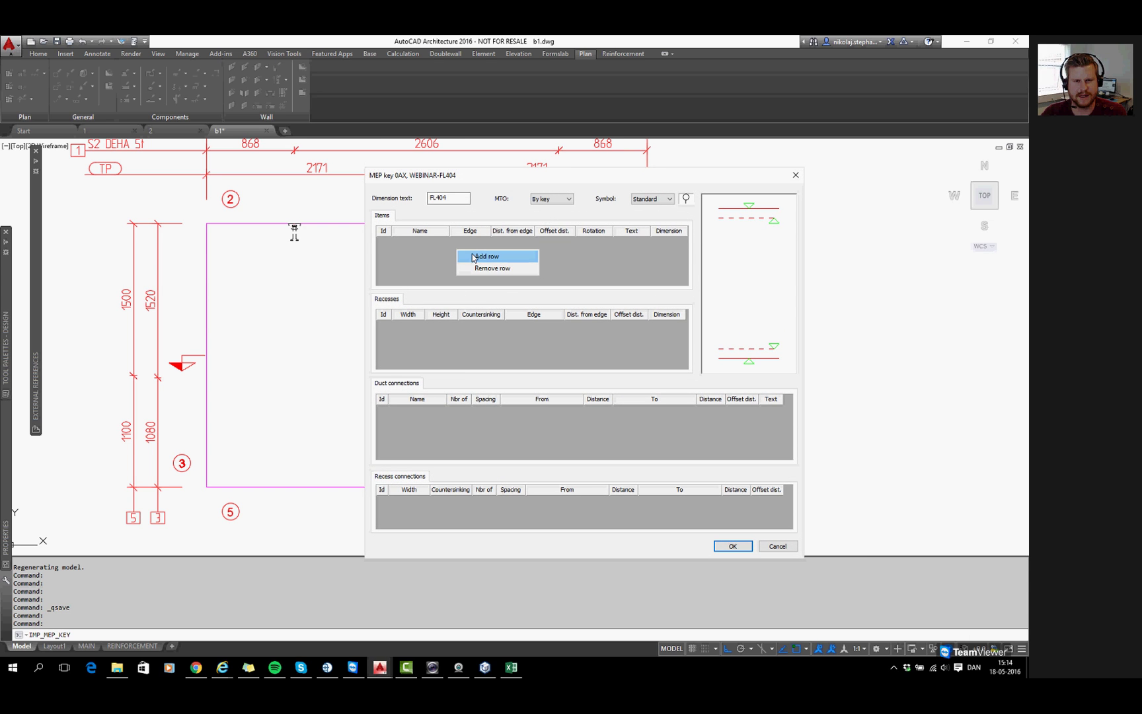
pyautogui.click(471, 255)
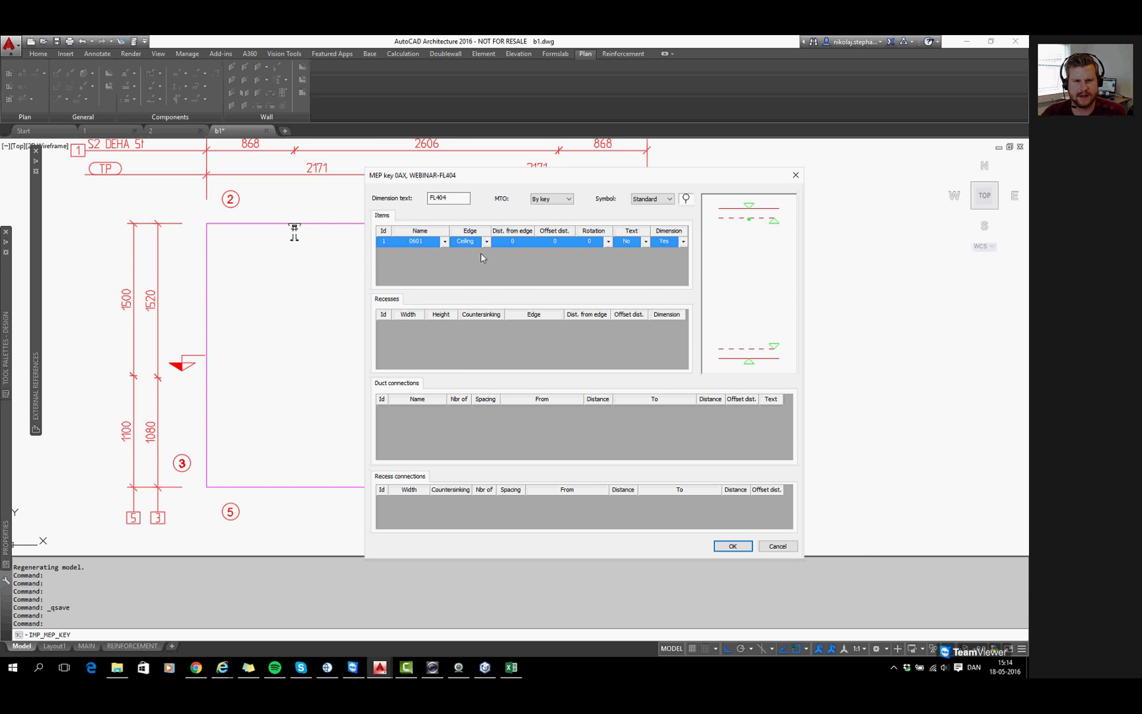
pyautogui.click(444, 241)
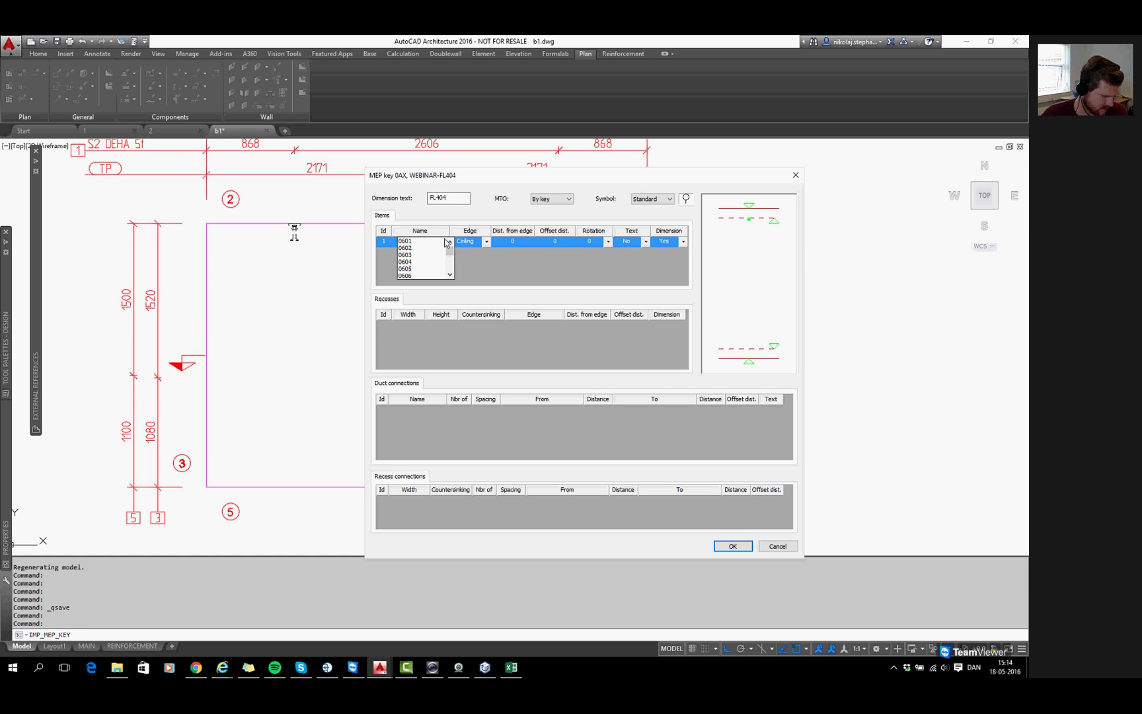
pyautogui.click(449, 276)
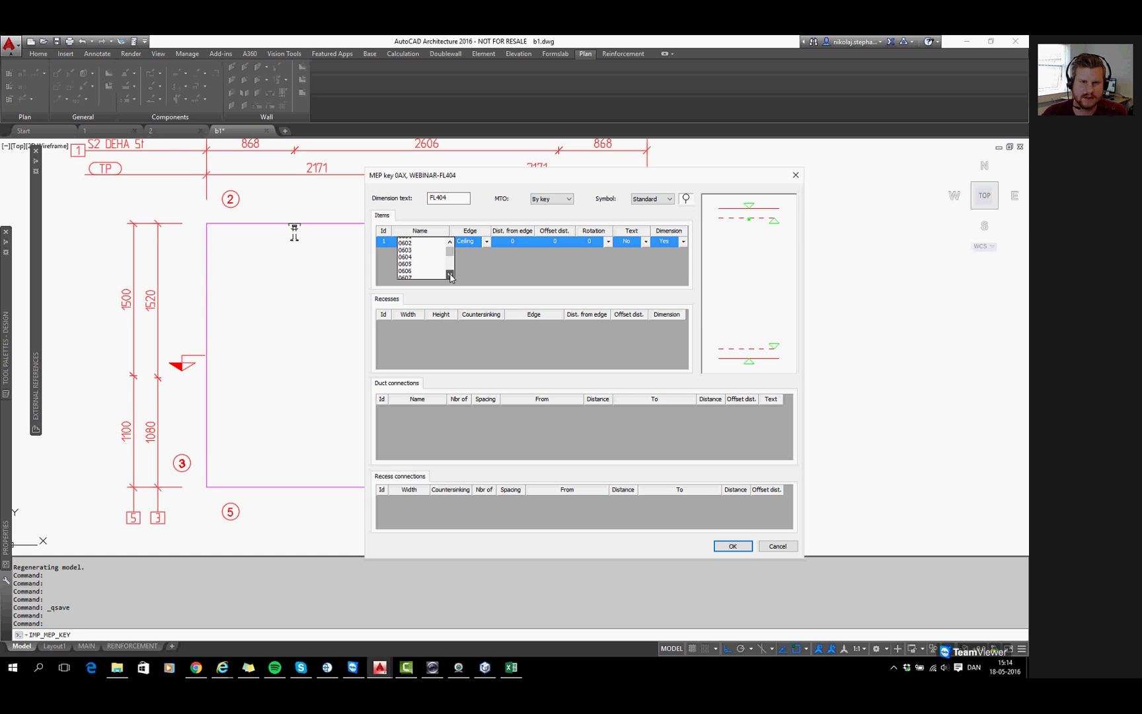
pyautogui.click(431, 276)
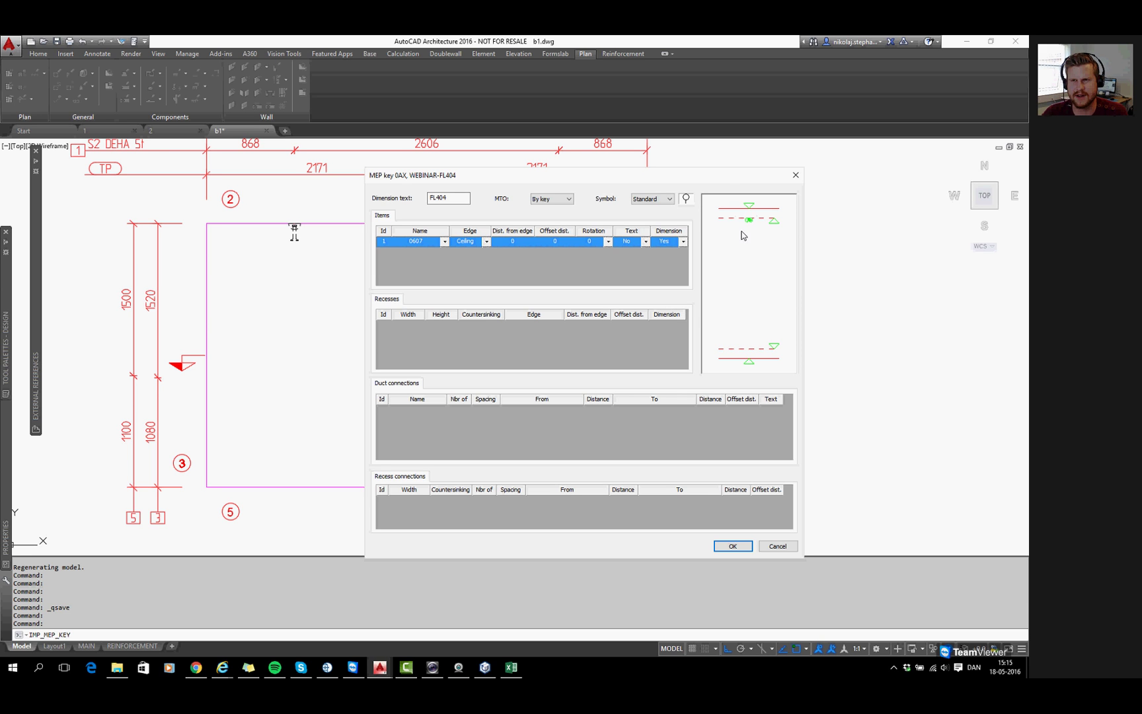
# Try the Top edge as the reference for item 0607 and restore the Ceiling edge
pyautogui.moveTo(712, 173); pyautogui.dragTo(682, 164)
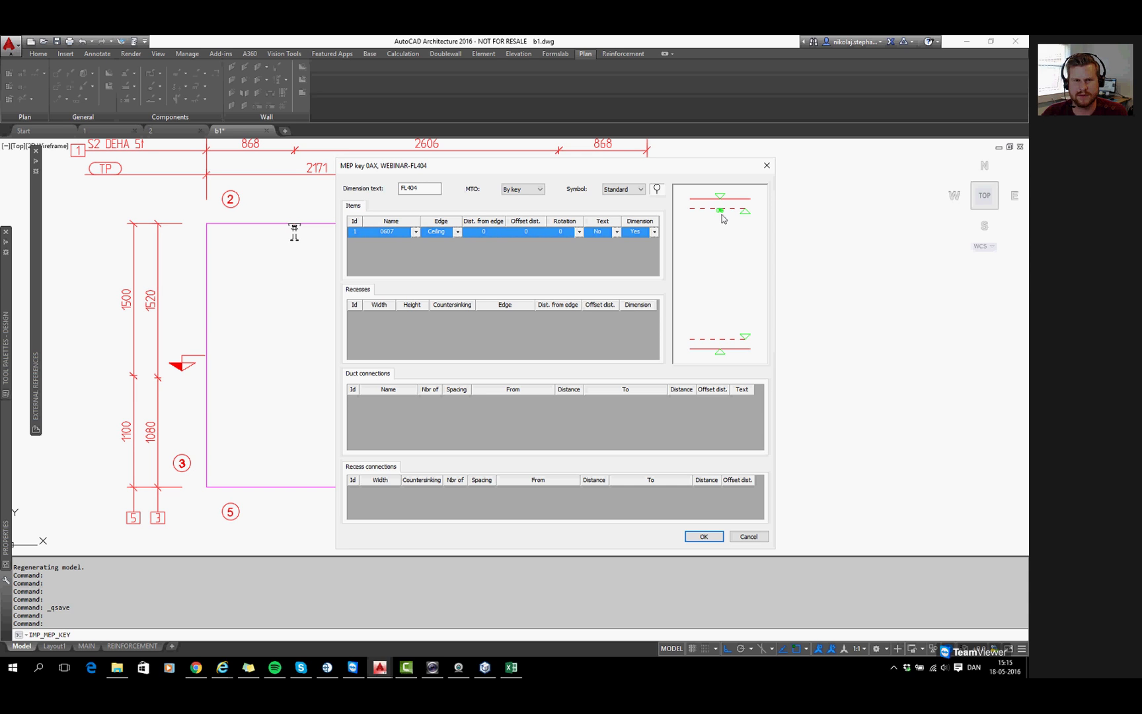
pyautogui.click(457, 232)
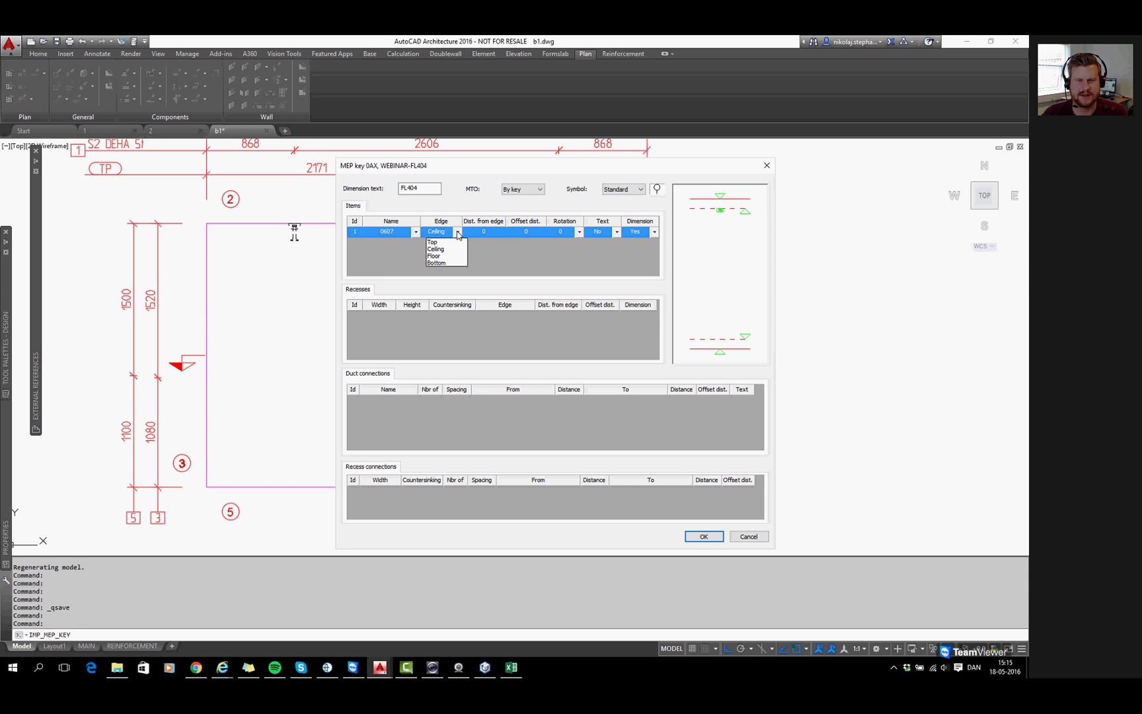
pyautogui.click(442, 250)
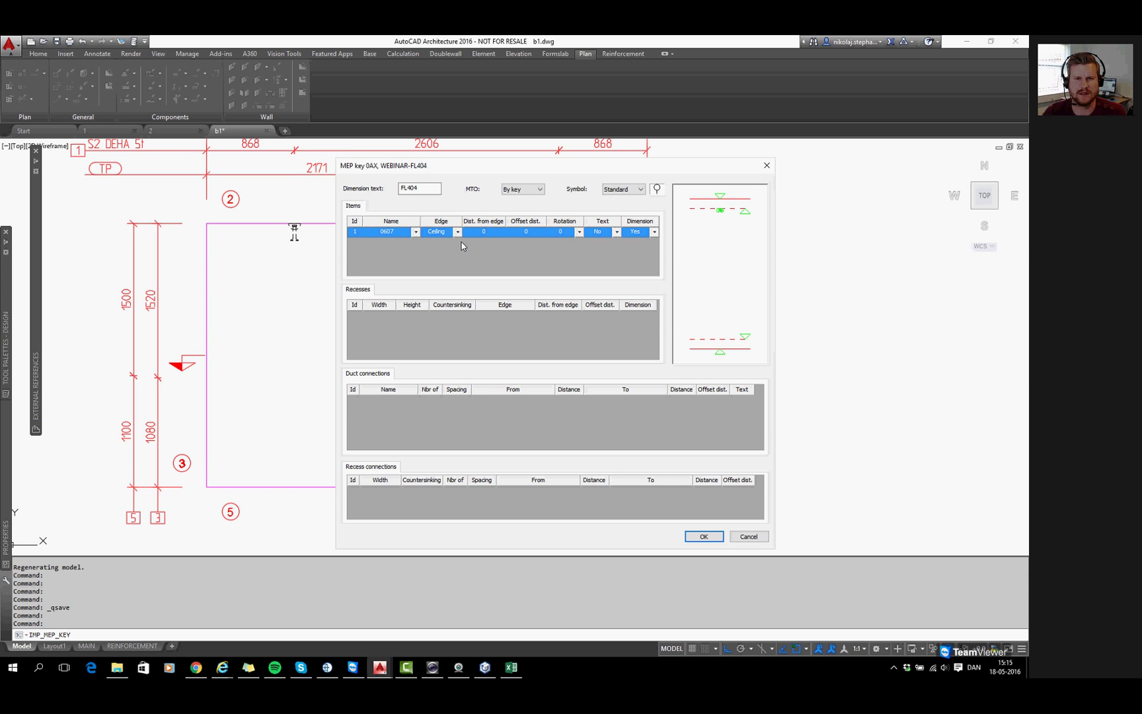
pyautogui.click(457, 232)
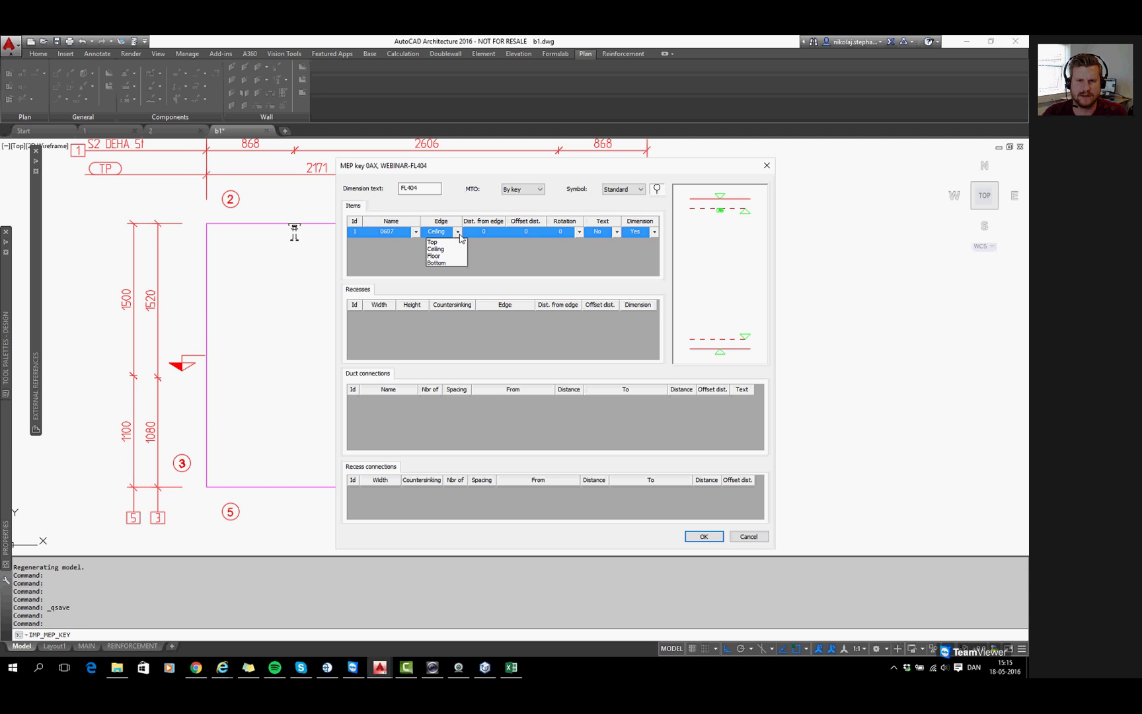
pyautogui.click(455, 242)
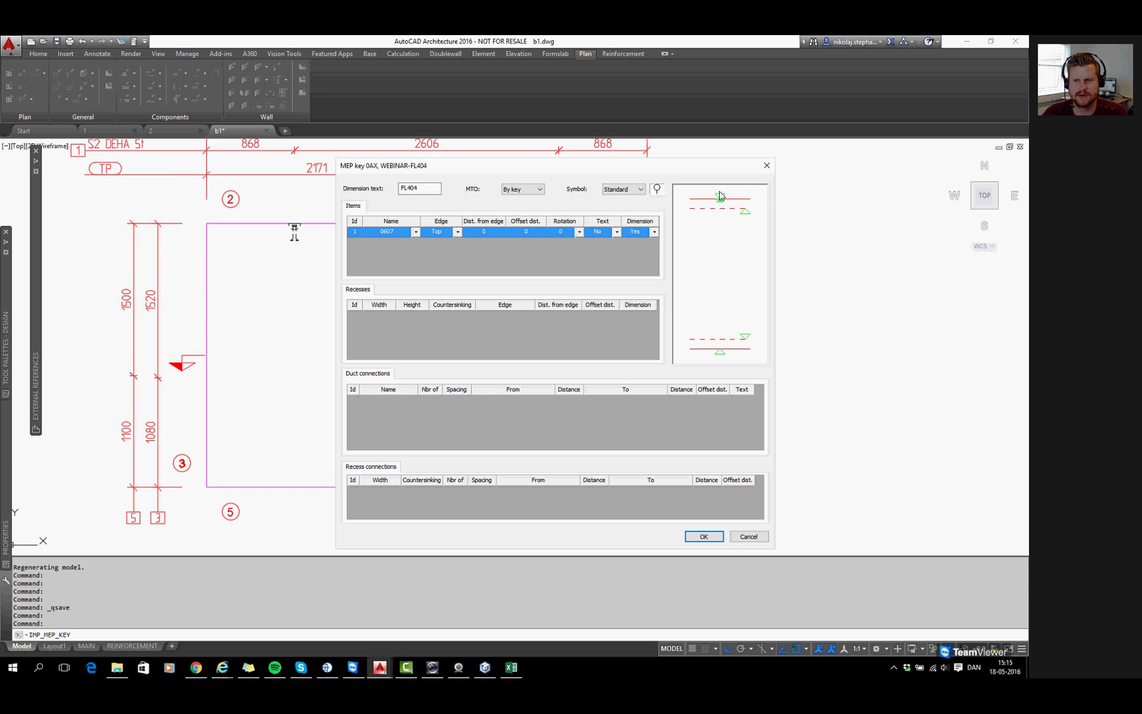
pyautogui.click(457, 232)
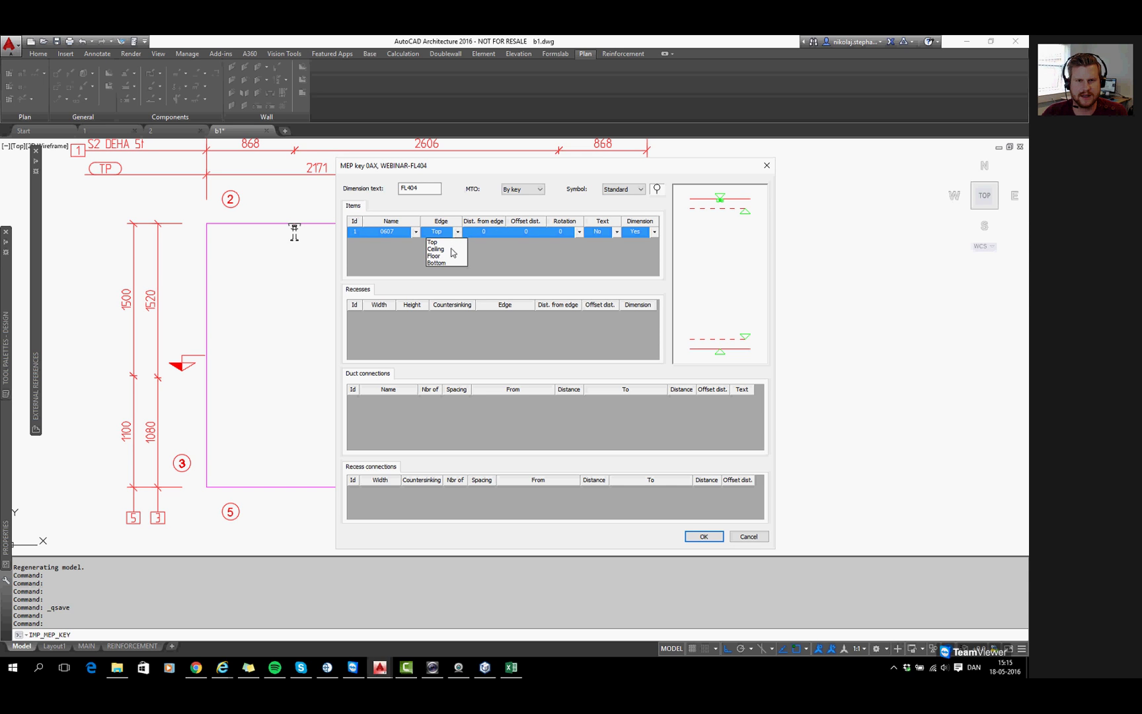
pyautogui.click(451, 249)
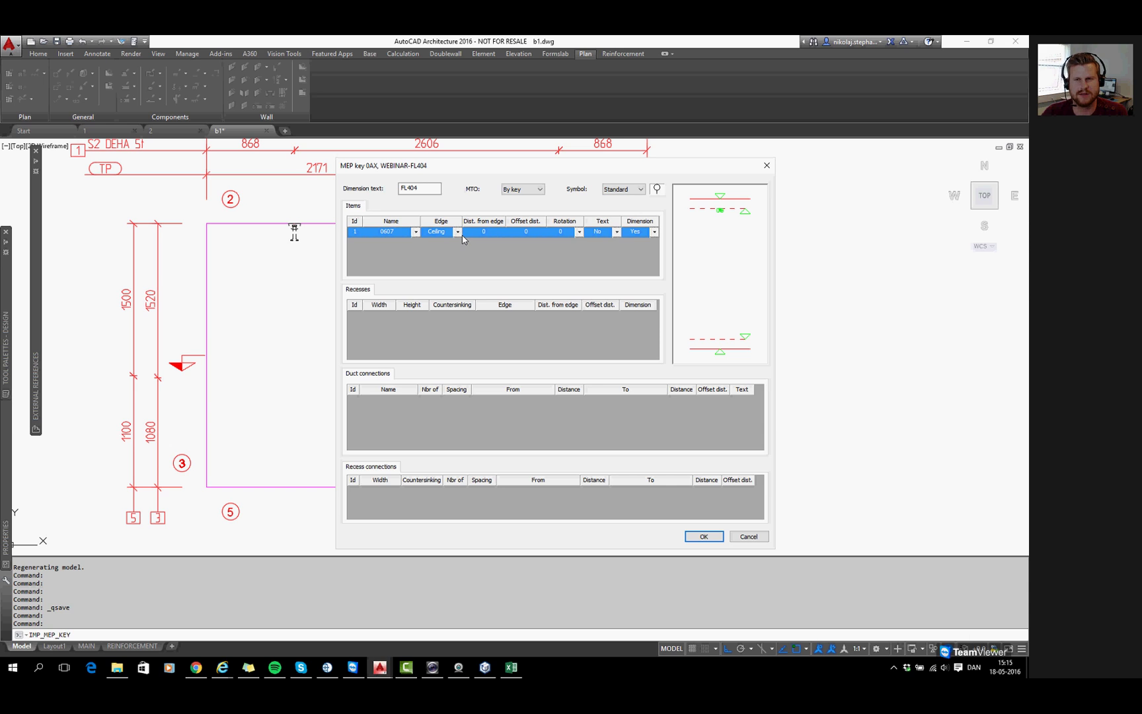
# Reference item 0607 to the Floor edge and set its distance from the edge to 1100
pyautogui.click(457, 232)
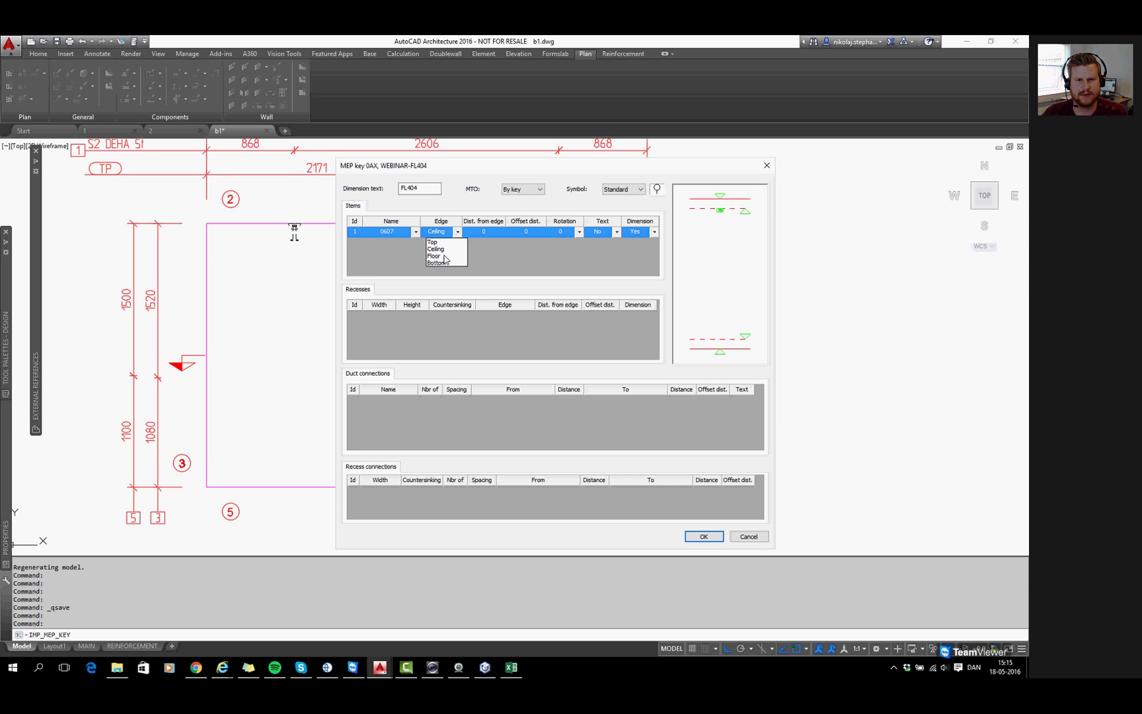
pyautogui.click(437, 258)
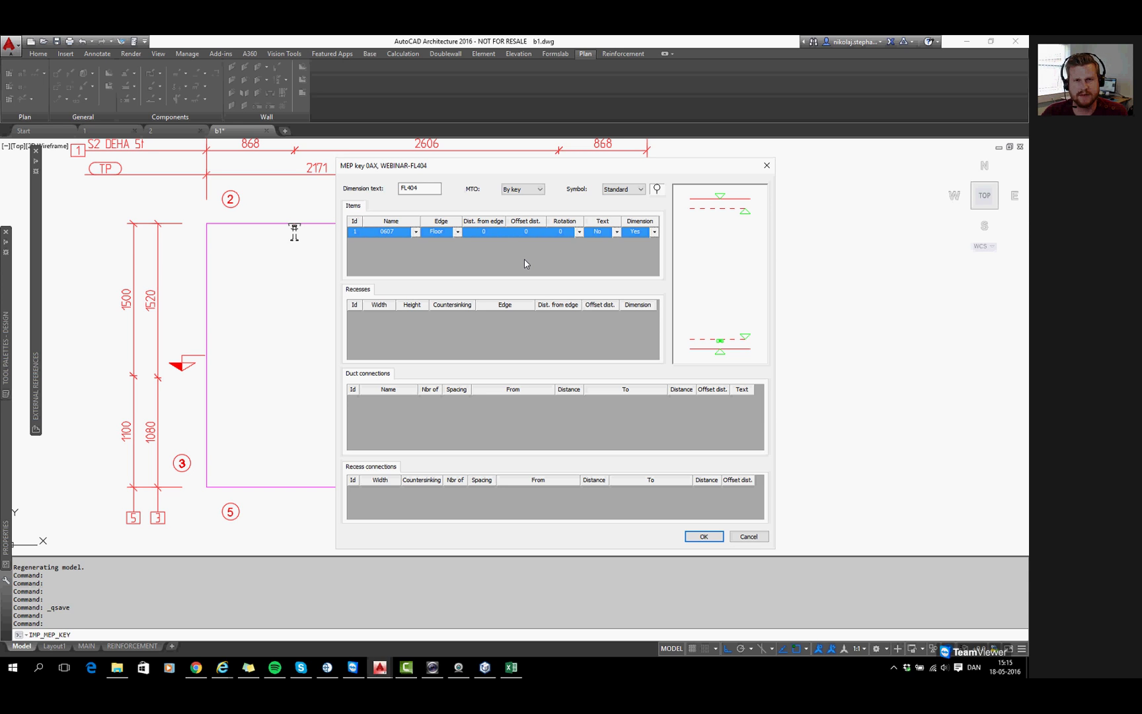
pyautogui.click(495, 232)
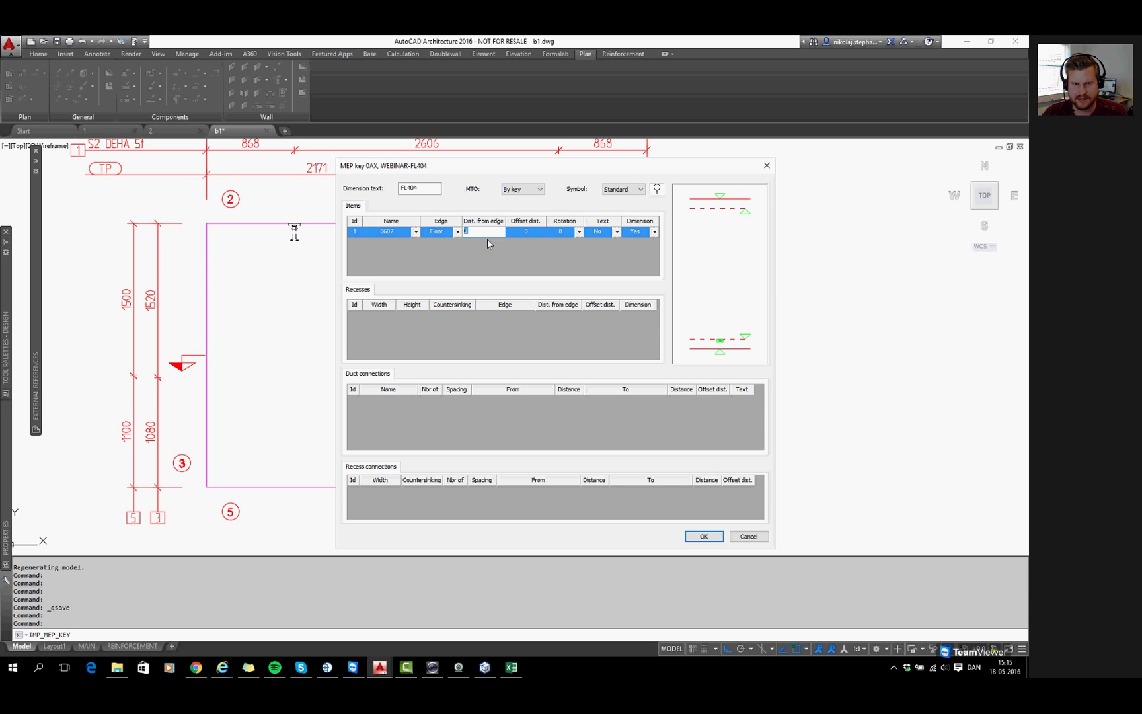
pyautogui.write('1100')
pyautogui.press('Return')
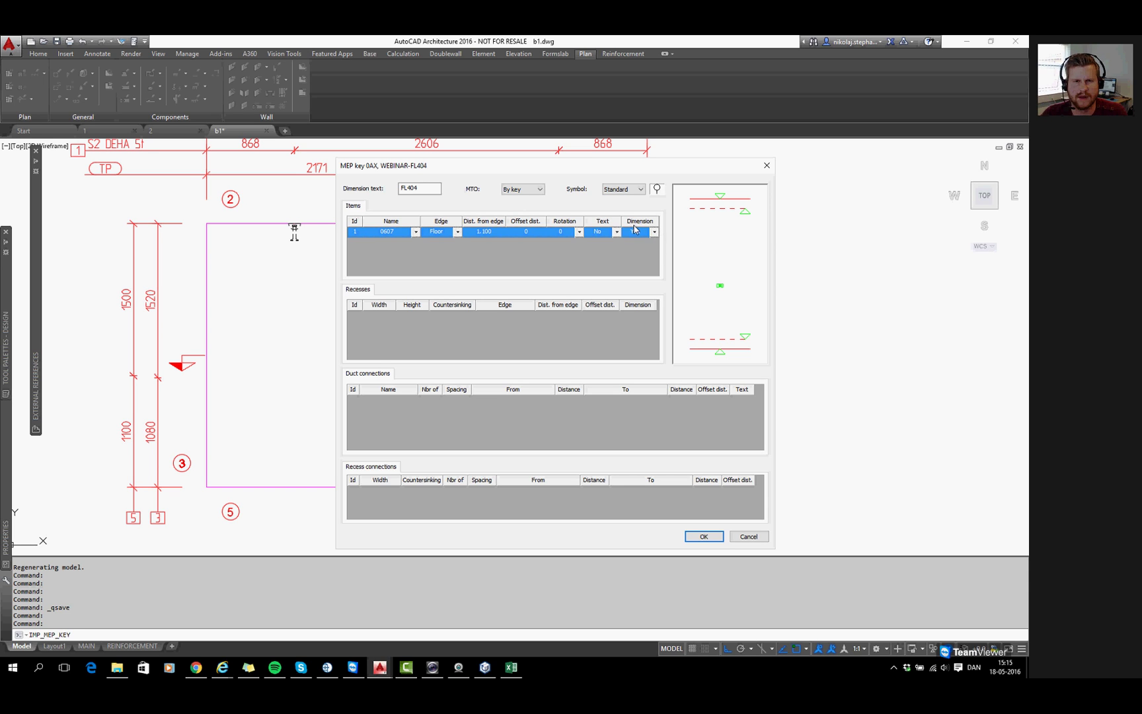
# Try offset distances of 500 and -500 for item 0607 and restore the offset to 0
pyautogui.click(535, 232)
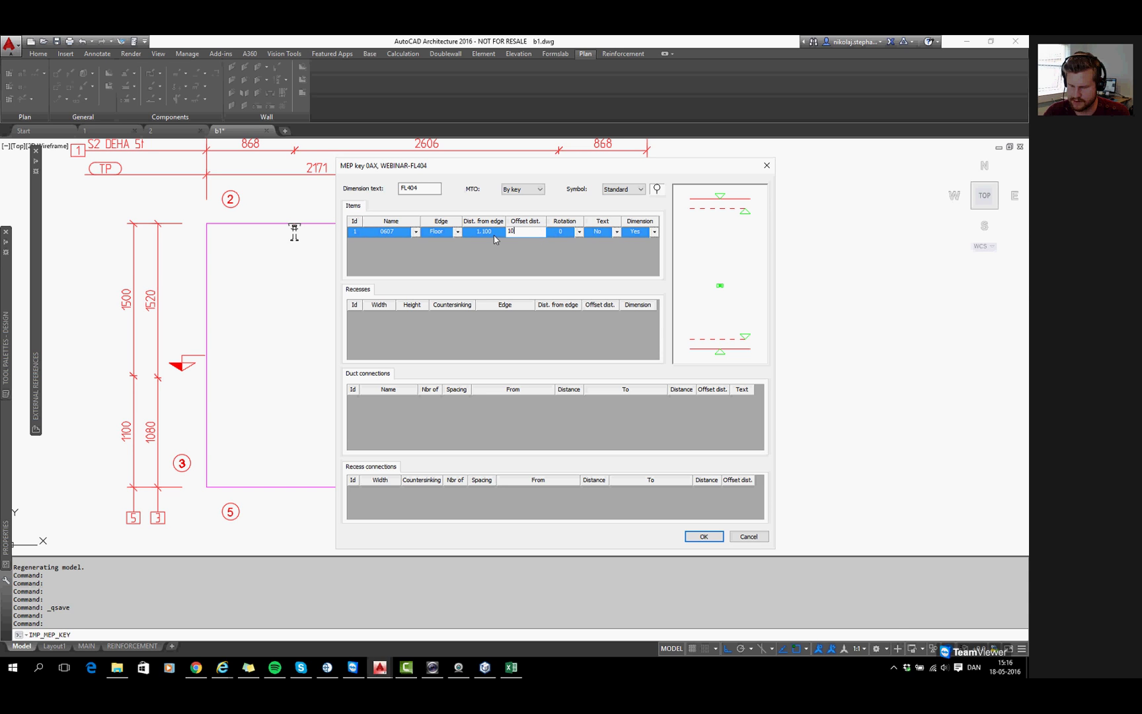
pyautogui.press('BackSpace')
pyautogui.press('BackSpace')
pyautogui.write('500')
pyautogui.press('Return')
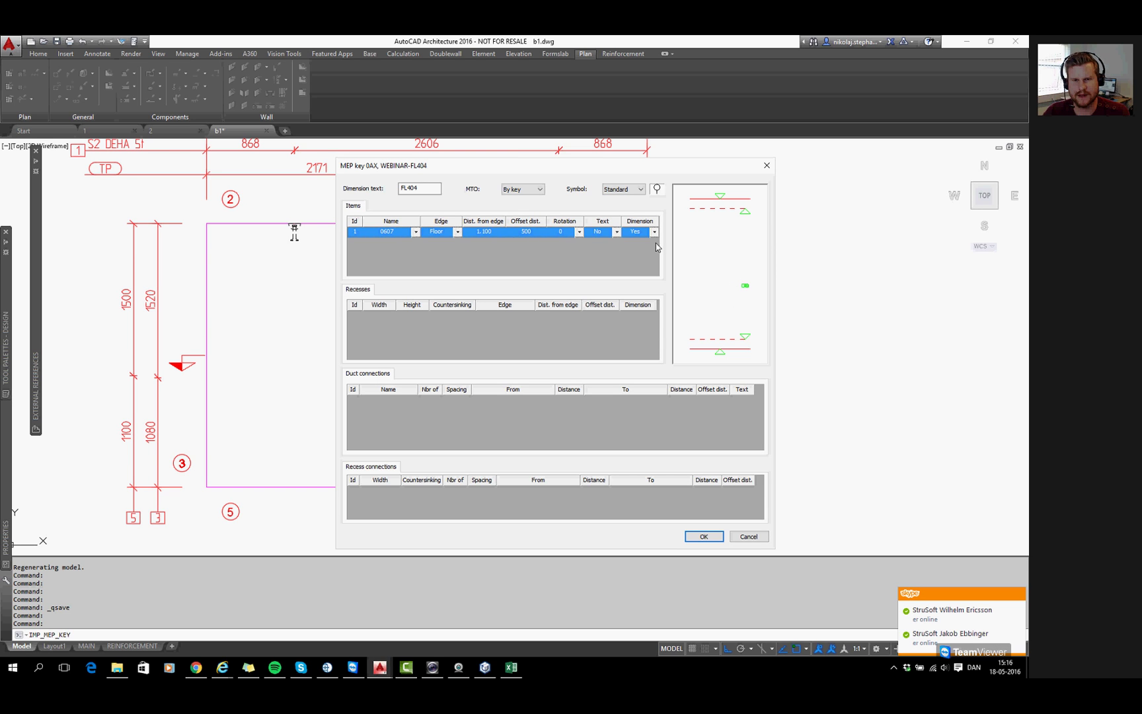
pyautogui.click(533, 231)
pyautogui.write('-')
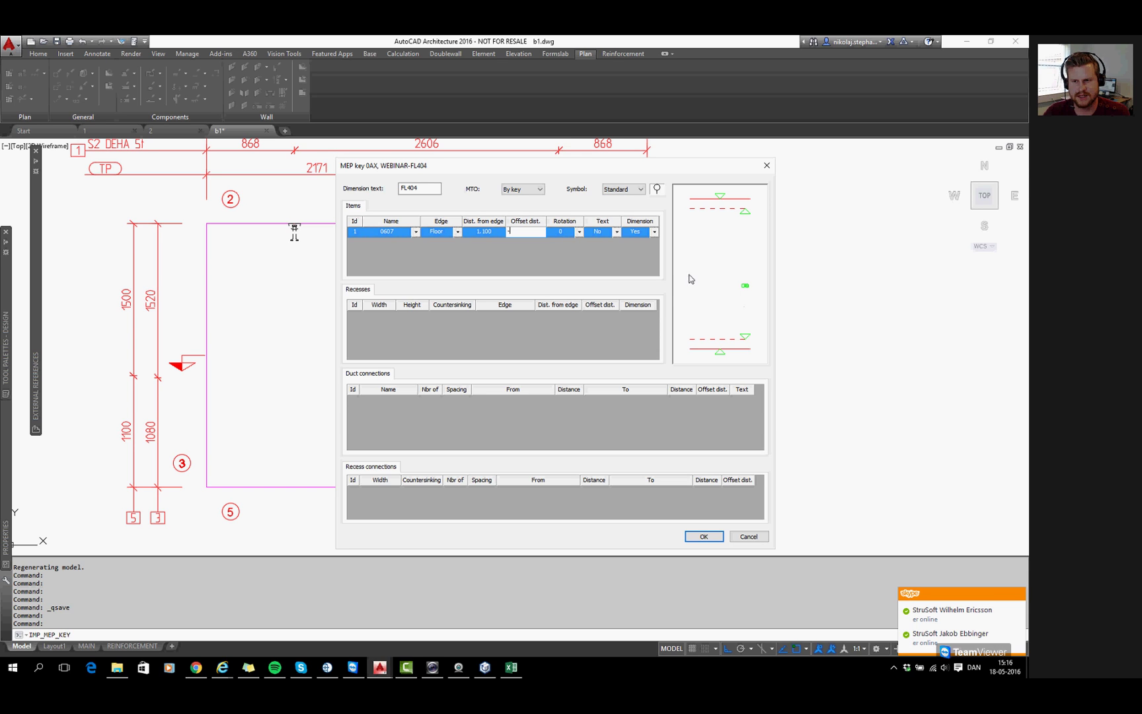
pyautogui.write('500')
pyautogui.press('Return')
pyautogui.click(540, 234)
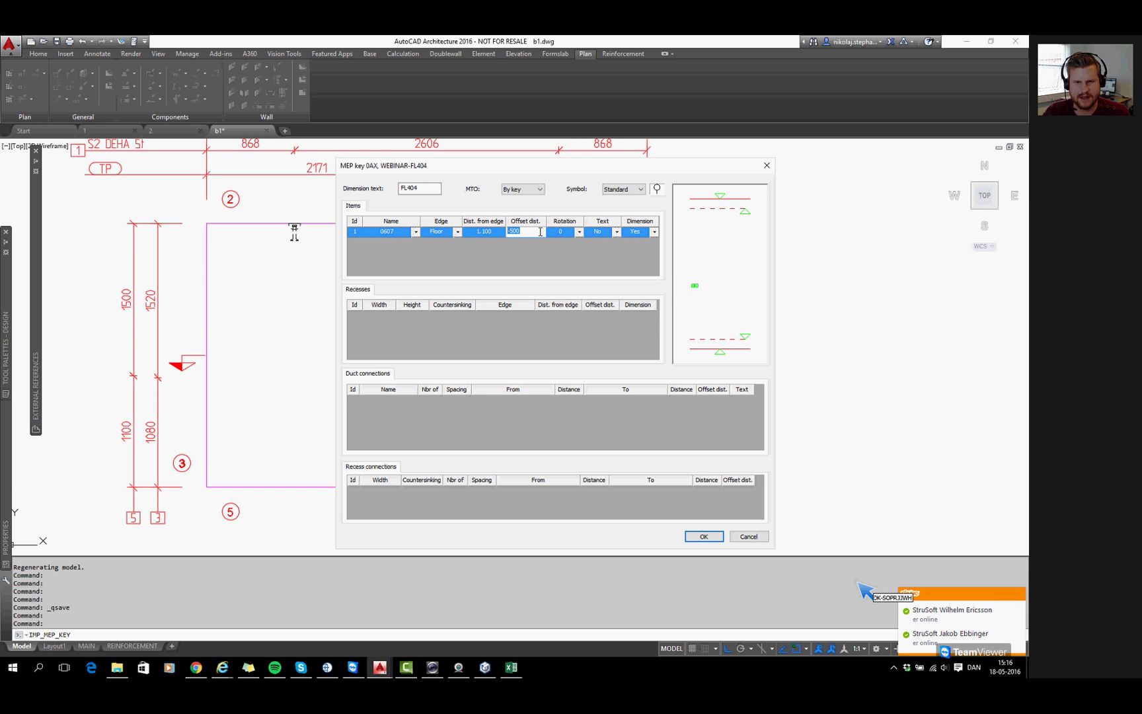
pyautogui.write('0')
pyautogui.press('Return')
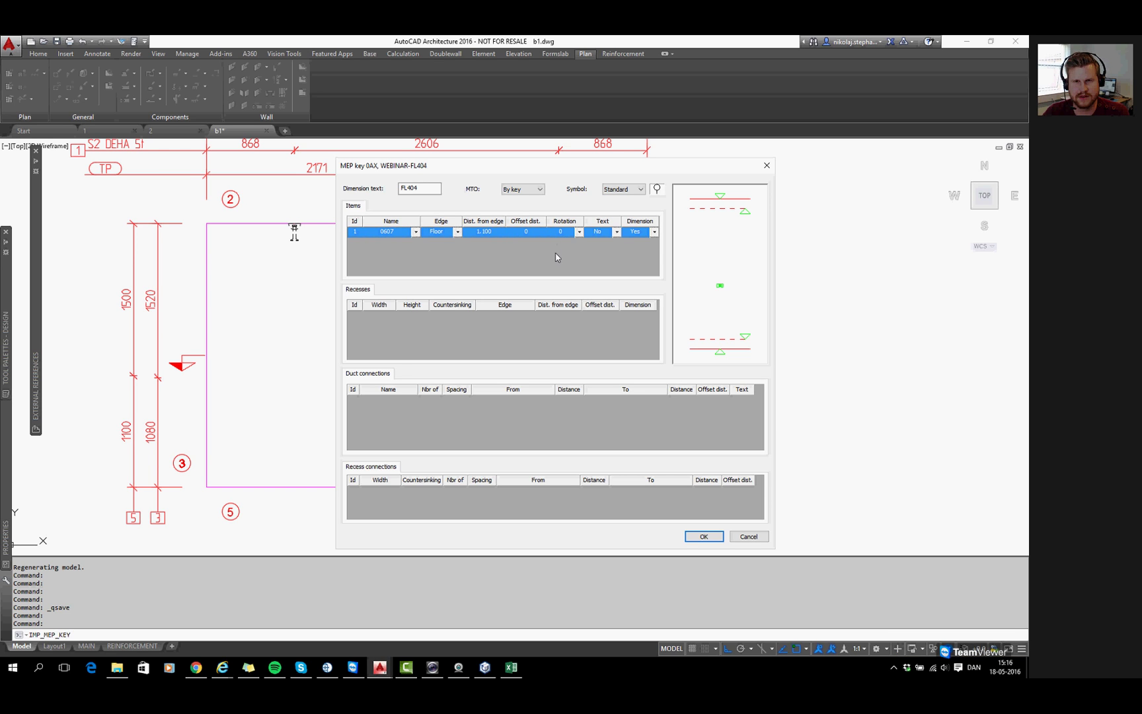
# Try rotations of 90 and 180 for item 0607 and restore the rotation to 0
pyautogui.click(578, 232)
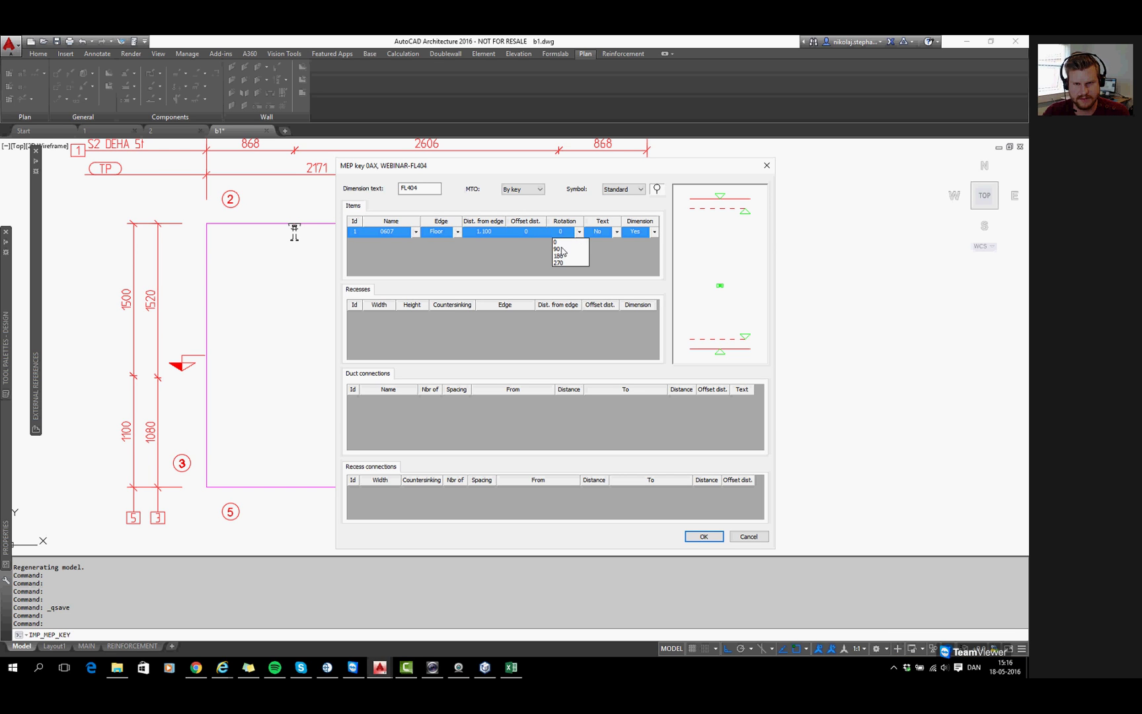
pyautogui.click(560, 250)
pyautogui.click(579, 232)
pyautogui.click(575, 256)
pyautogui.click(578, 232)
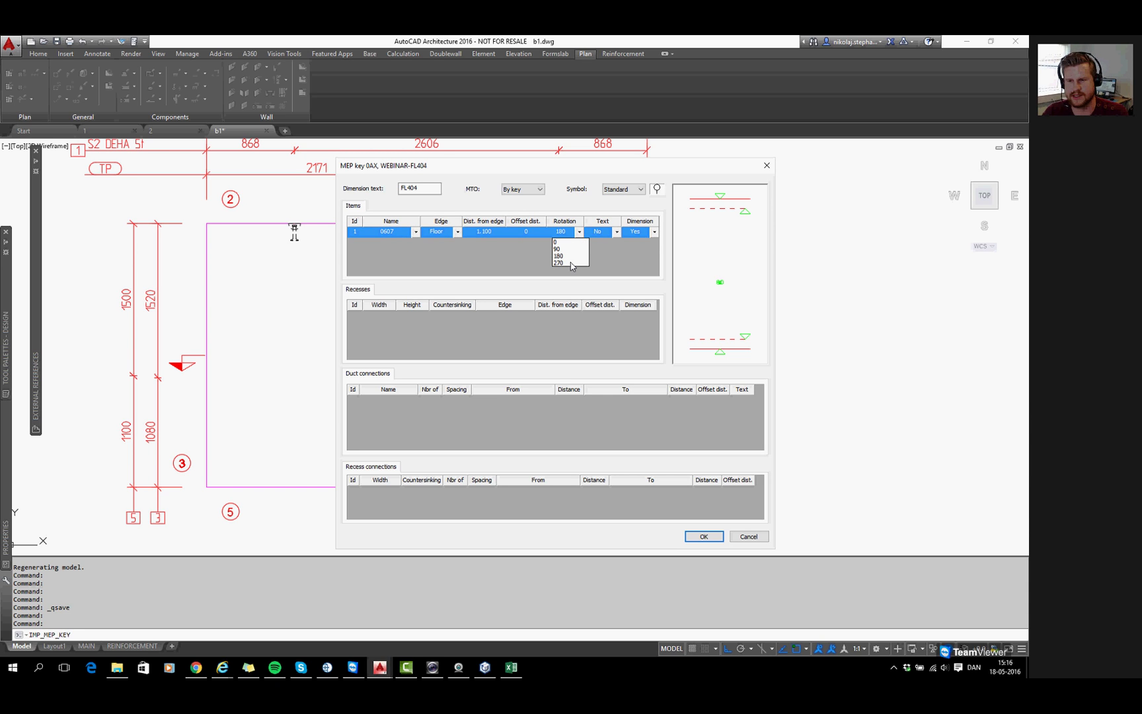
pyautogui.click(572, 243)
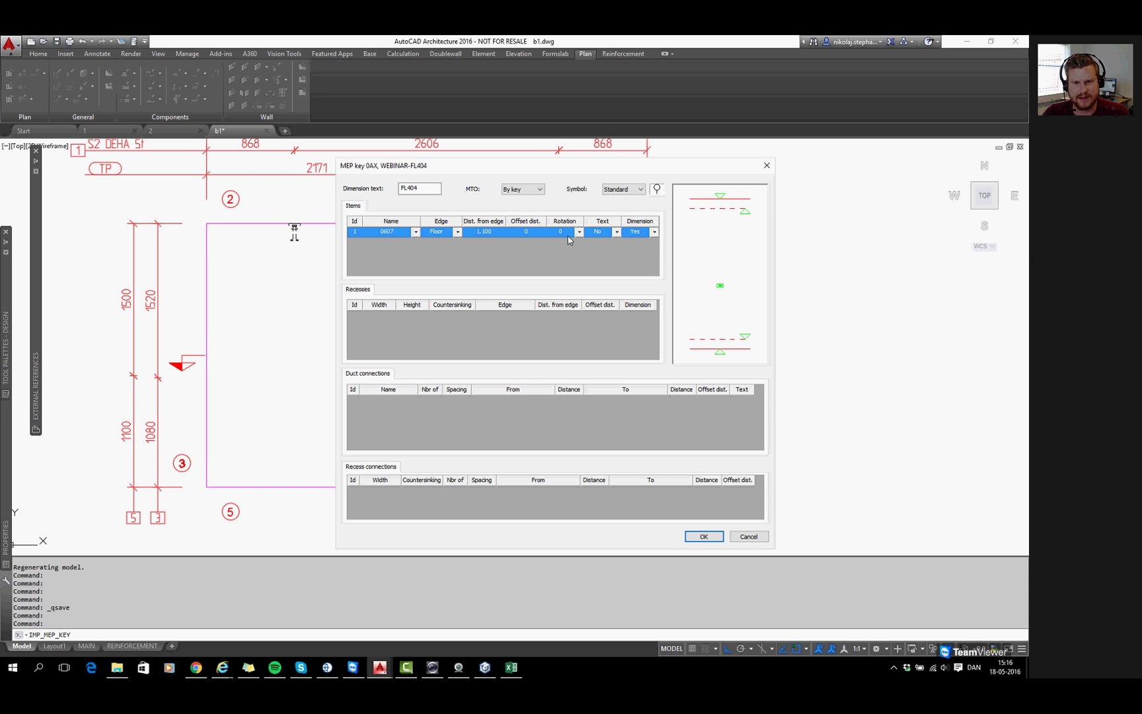
# Turn on the text for item 0607 and keep its dimension set to Yes
pyautogui.click(617, 232)
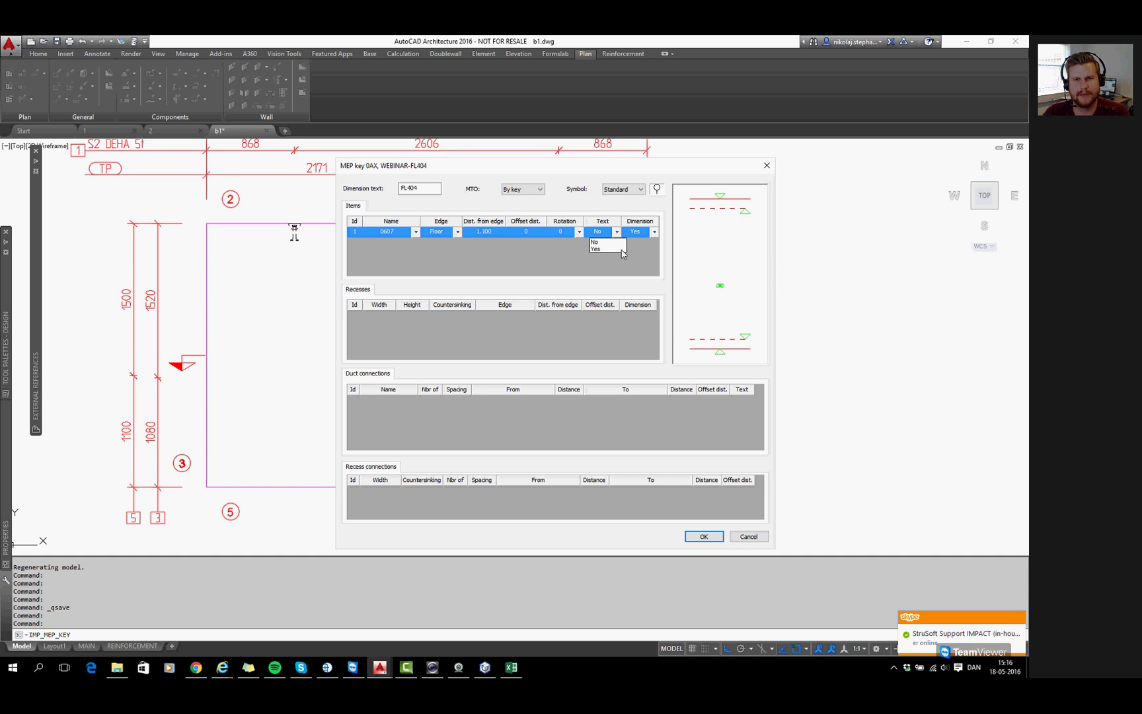
pyautogui.click(621, 250)
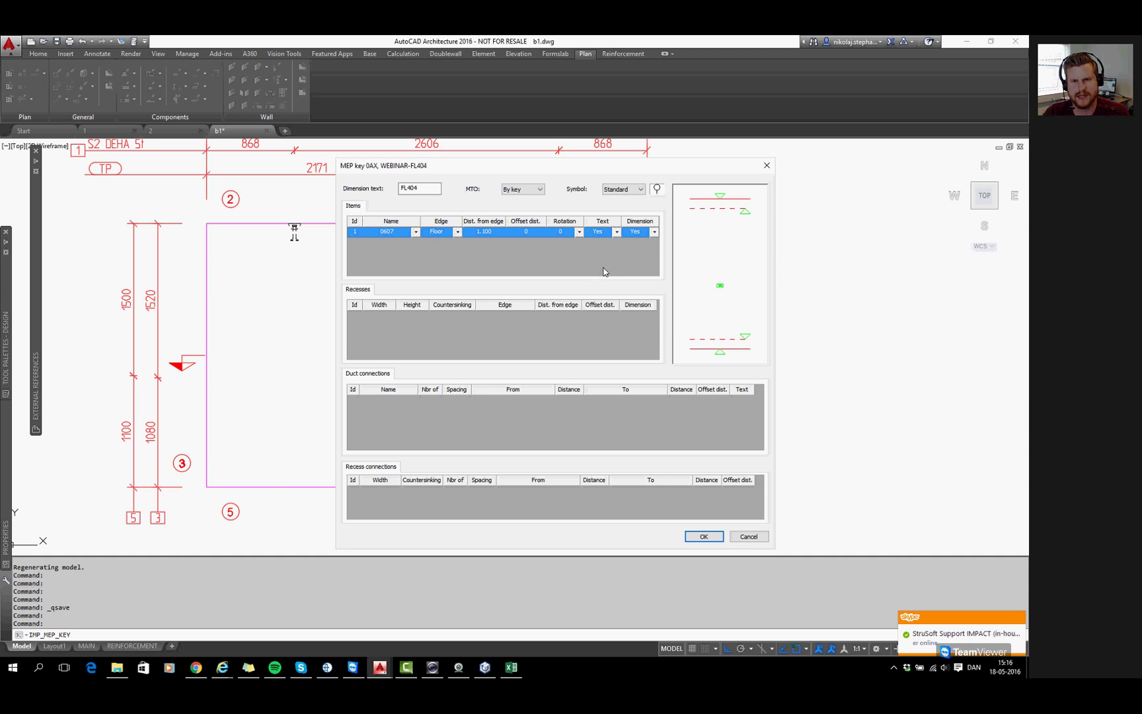
pyautogui.click(652, 233)
pyautogui.click(652, 233)
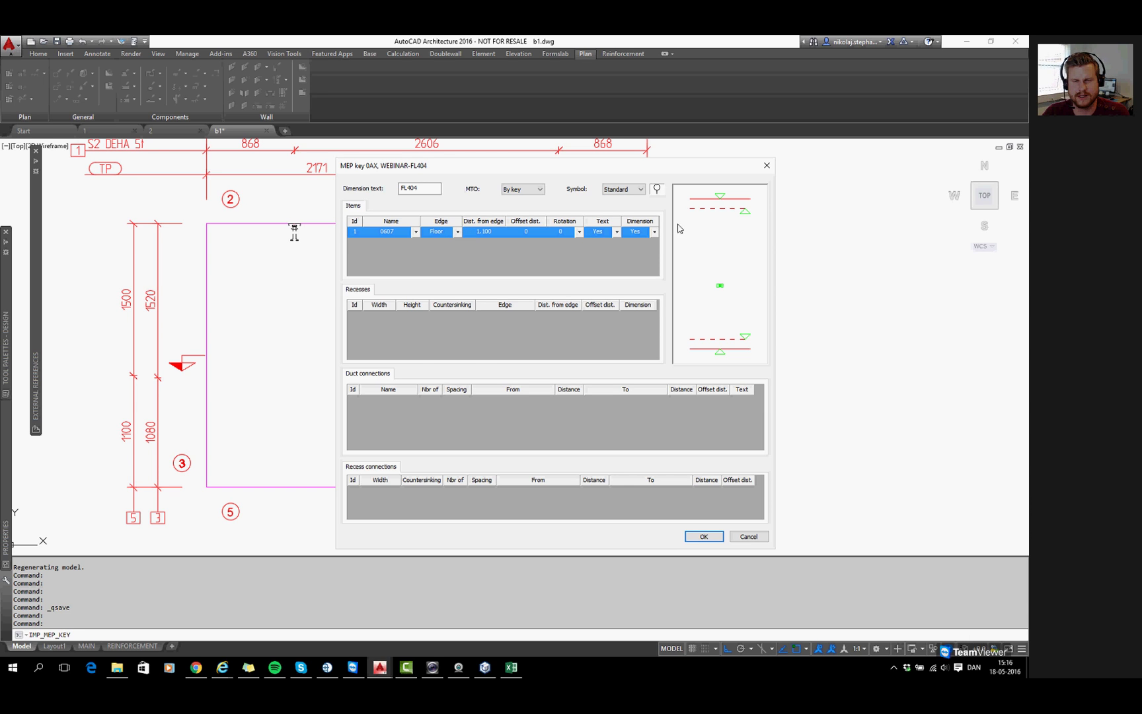
# Add a recess to MEP key 0AX with width 80, height 50 and countersinking 50, keeping the Ceiling edge
pyautogui.rightClick(405, 338)
pyautogui.click(434, 339)
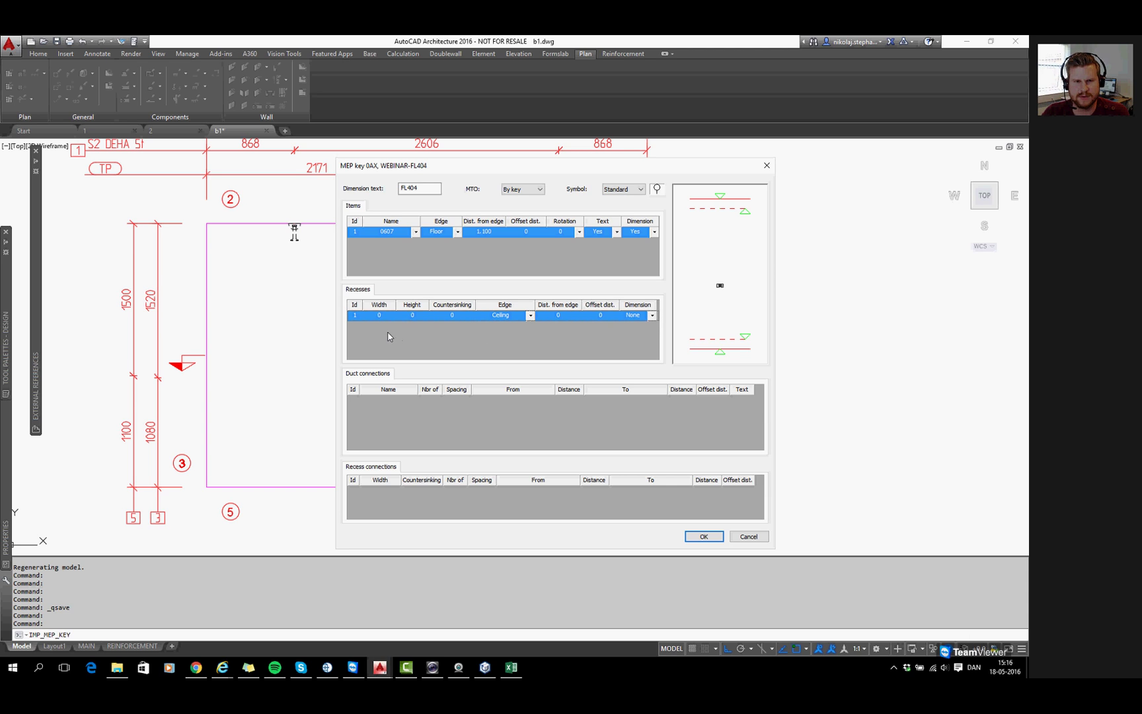
pyautogui.click(531, 316)
pyautogui.click(505, 335)
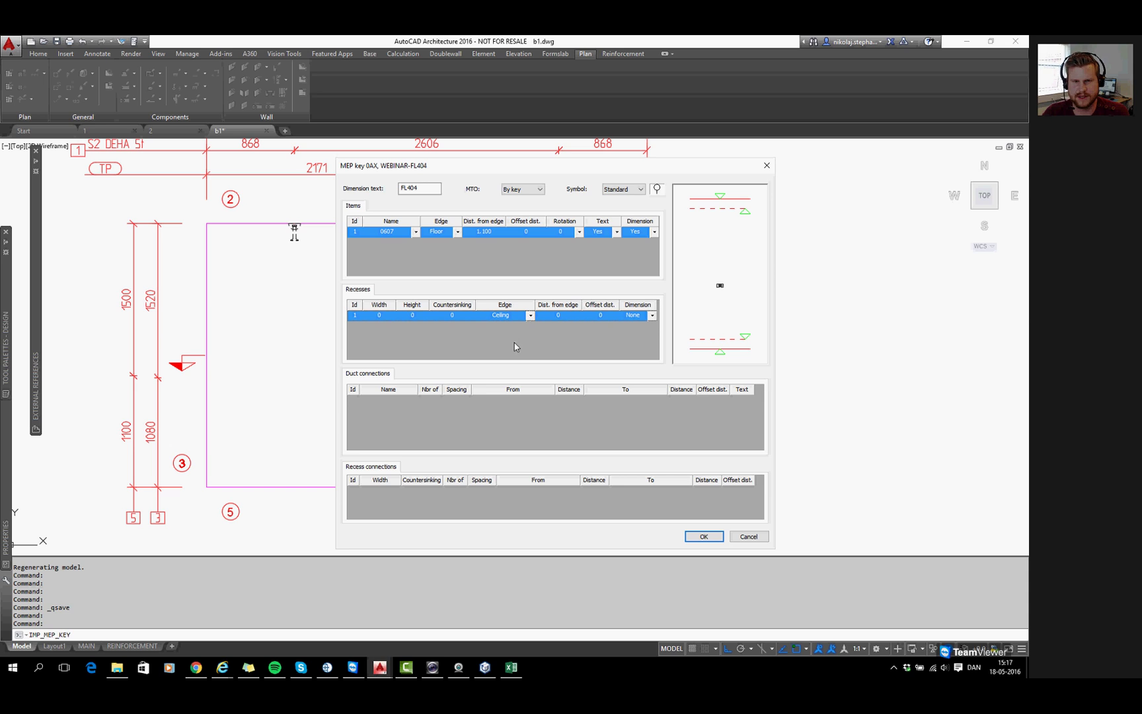
pyautogui.click(387, 315)
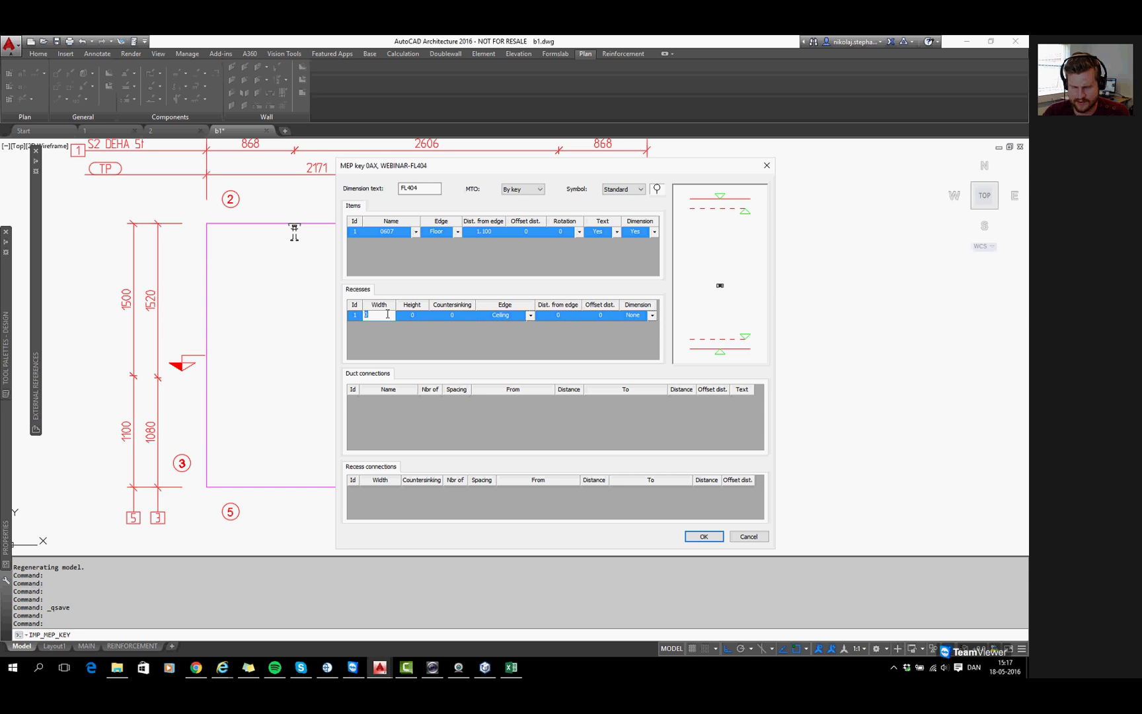
pyautogui.write('50')
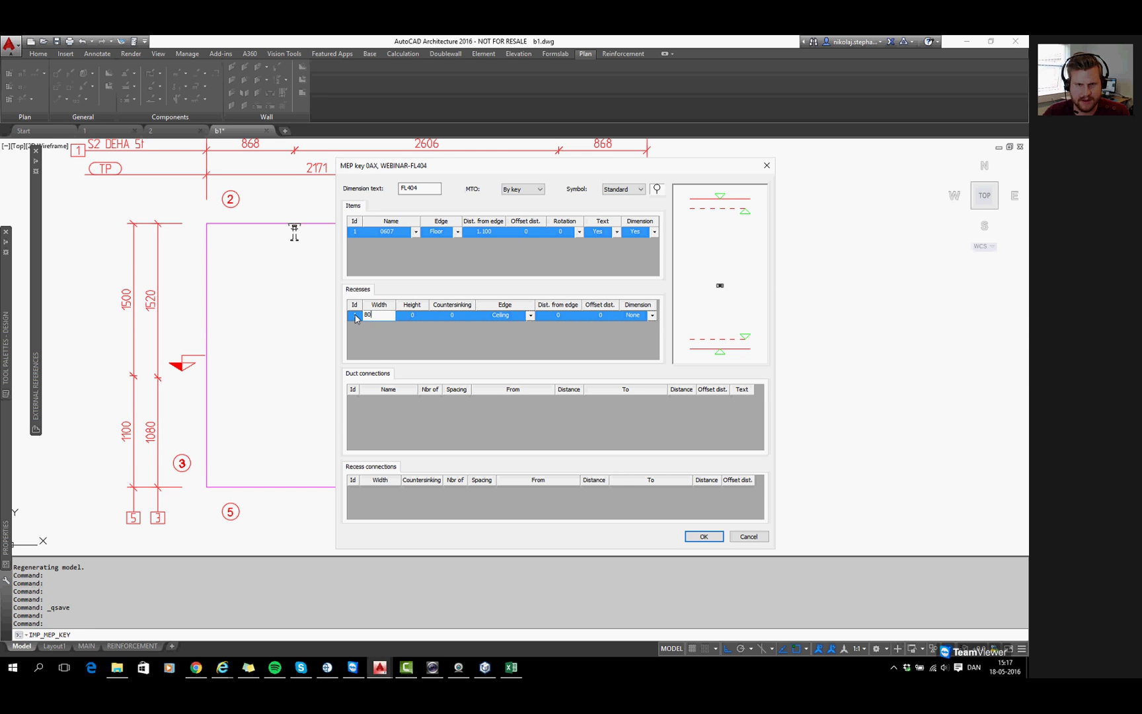
pyautogui.click(409, 315)
pyautogui.write('50')
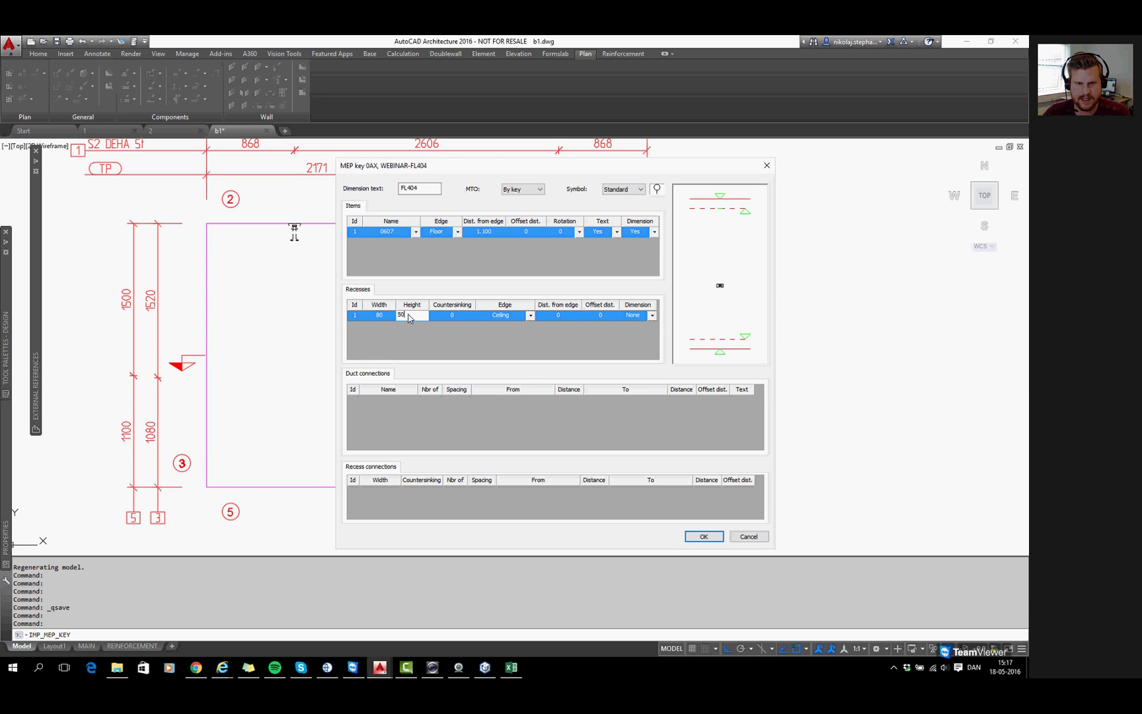
pyautogui.click(450, 317)
pyautogui.write('50')
pyautogui.click(495, 341)
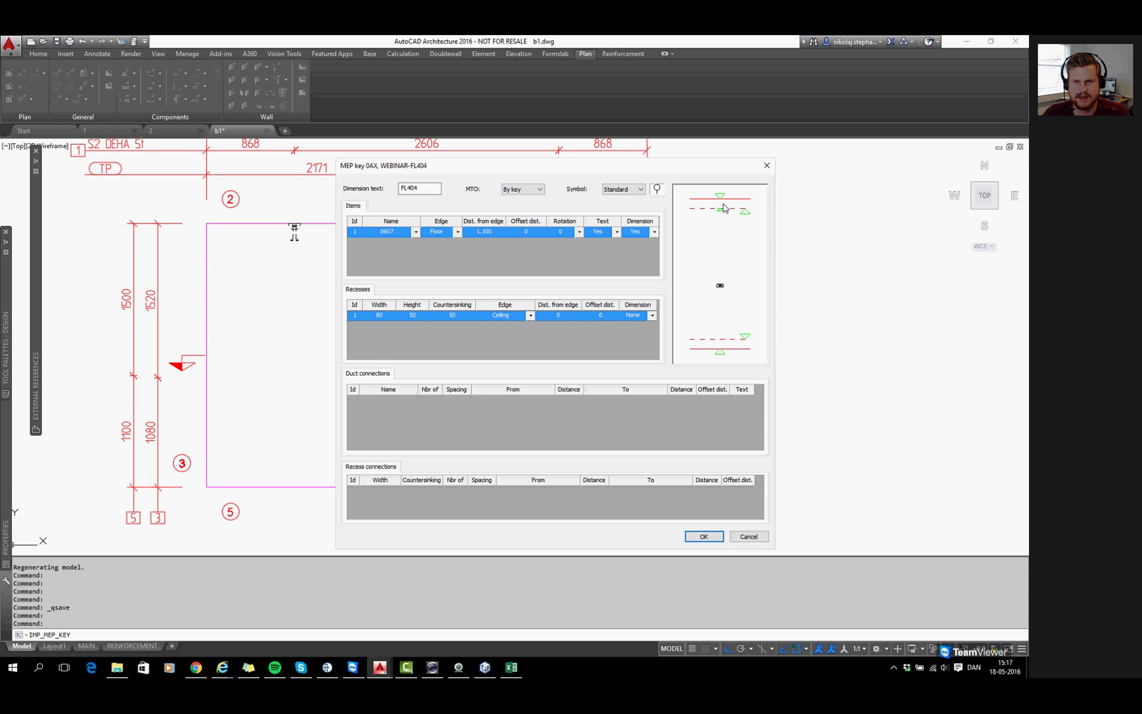
# Try the Top edge as the reference for the recess and restore the Ceiling edge
pyautogui.click(530, 316)
pyautogui.click(524, 325)
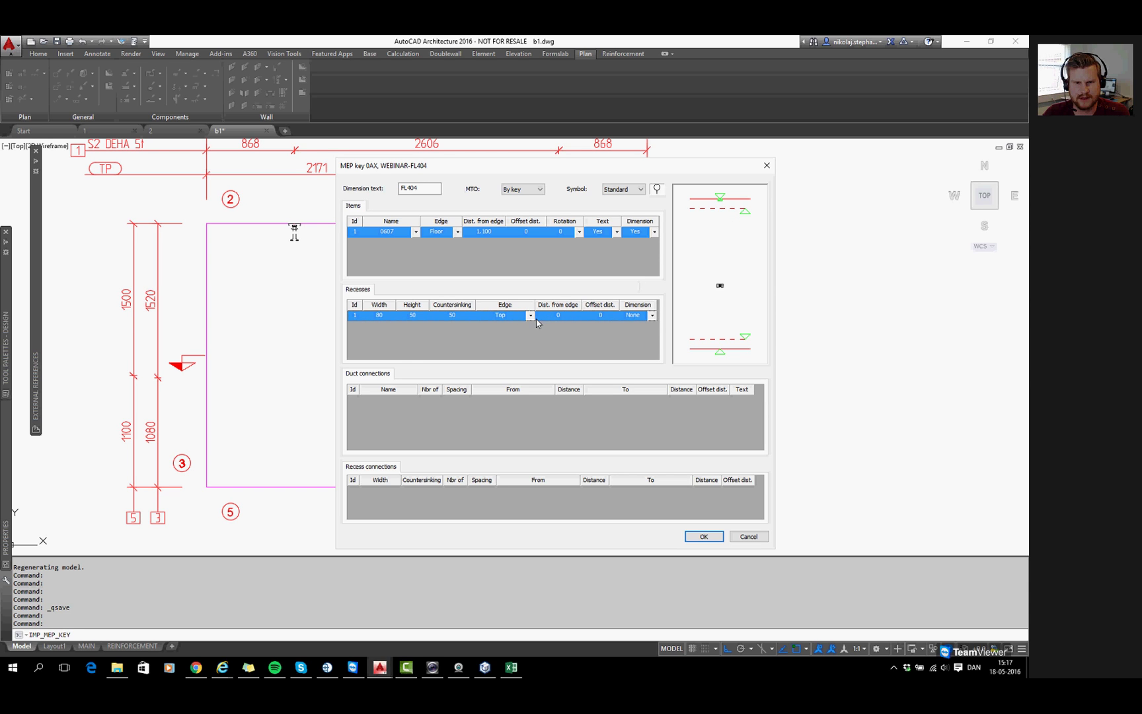
pyautogui.click(530, 316)
pyautogui.click(523, 333)
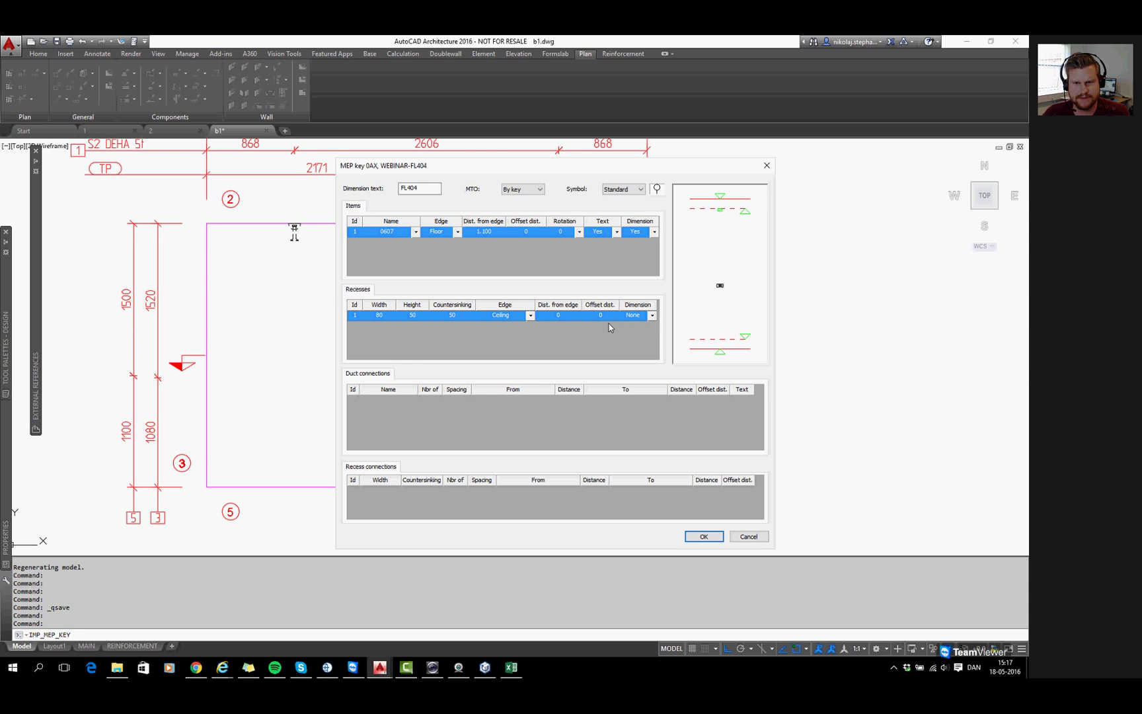
# Try a distance from edge of 500 for the recess and restore it to 0
pyautogui.click(572, 317)
pyautogui.write('500')
pyautogui.press('Return')
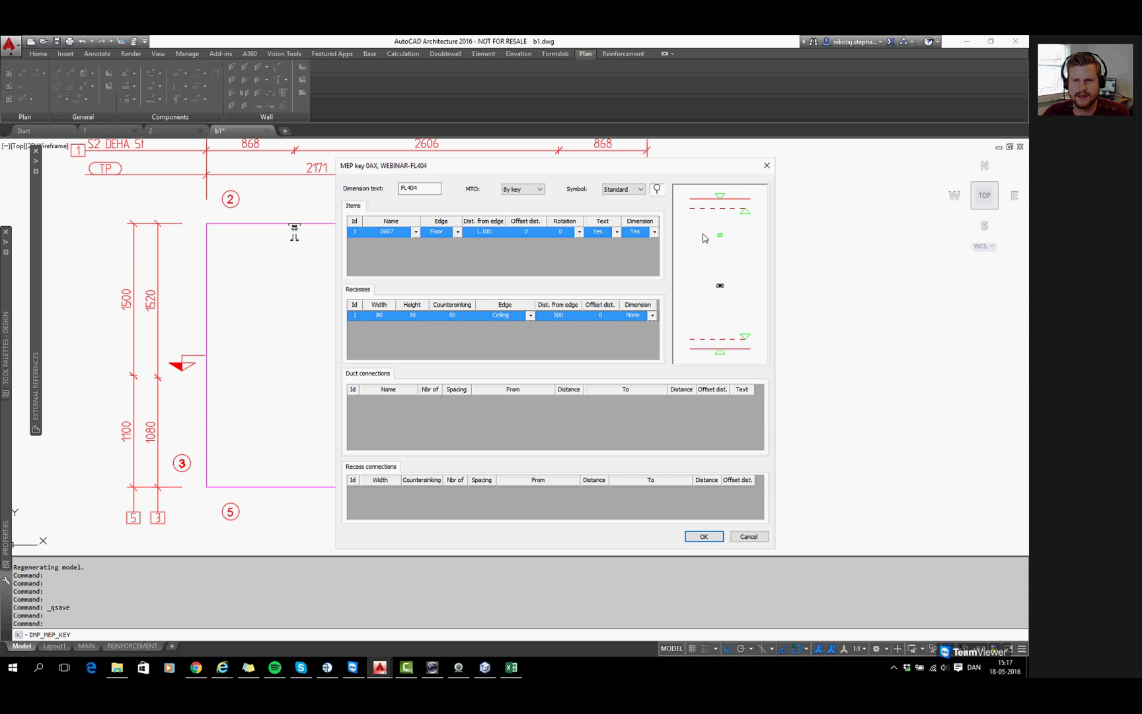
pyautogui.click(572, 317)
pyautogui.write('0')
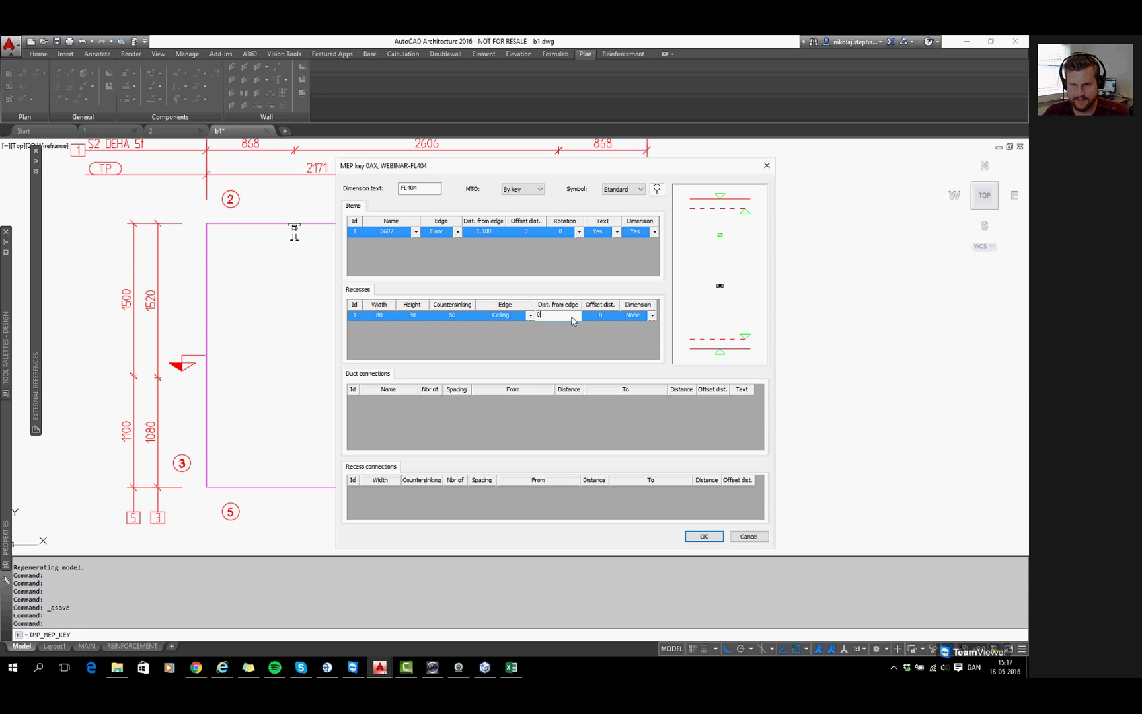
pyautogui.press('Return')
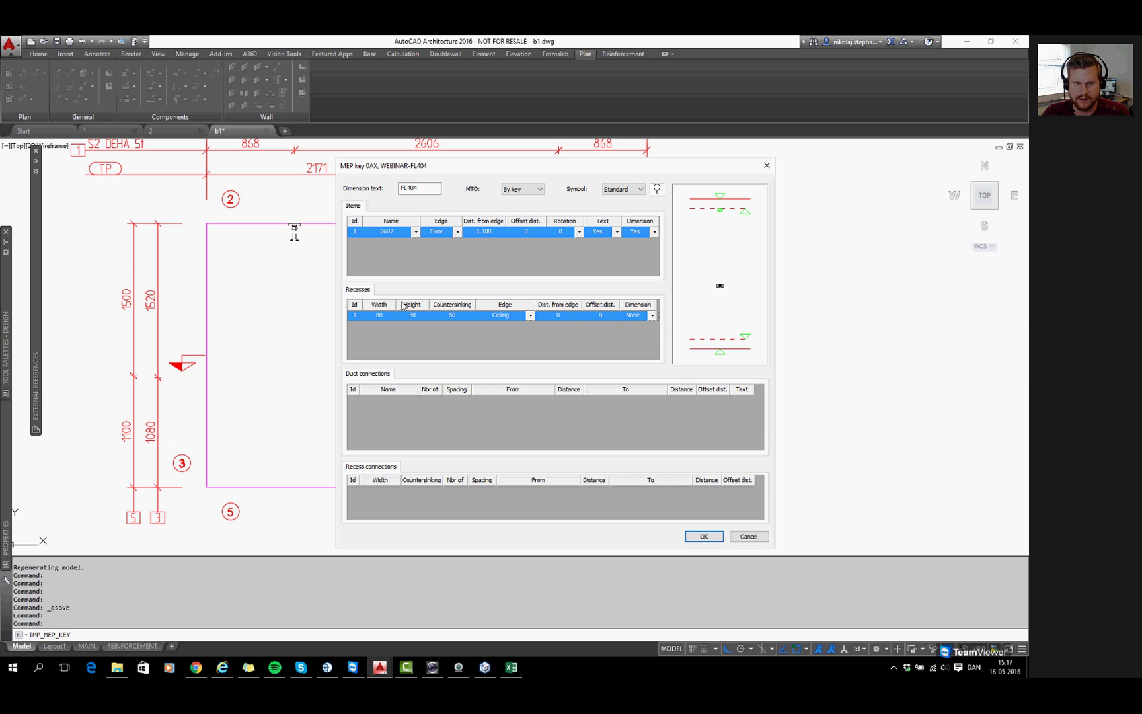
pyautogui.click(652, 316)
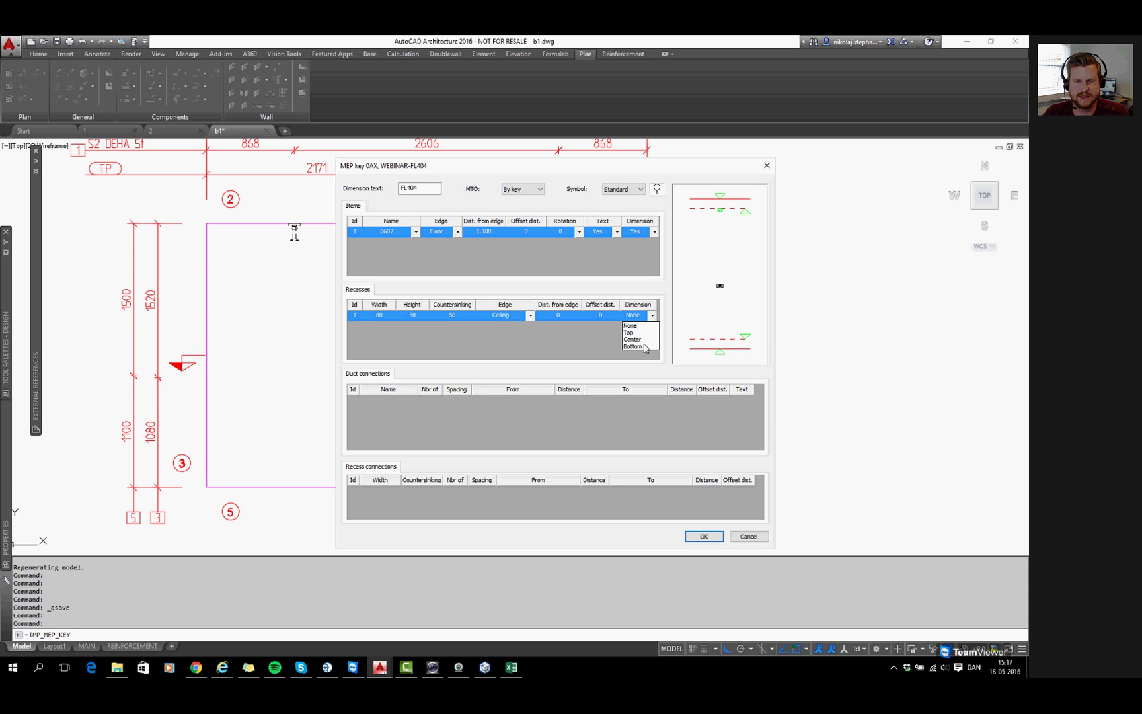
pyautogui.click(600, 335)
pyautogui.click(600, 316)
pyautogui.click(619, 316)
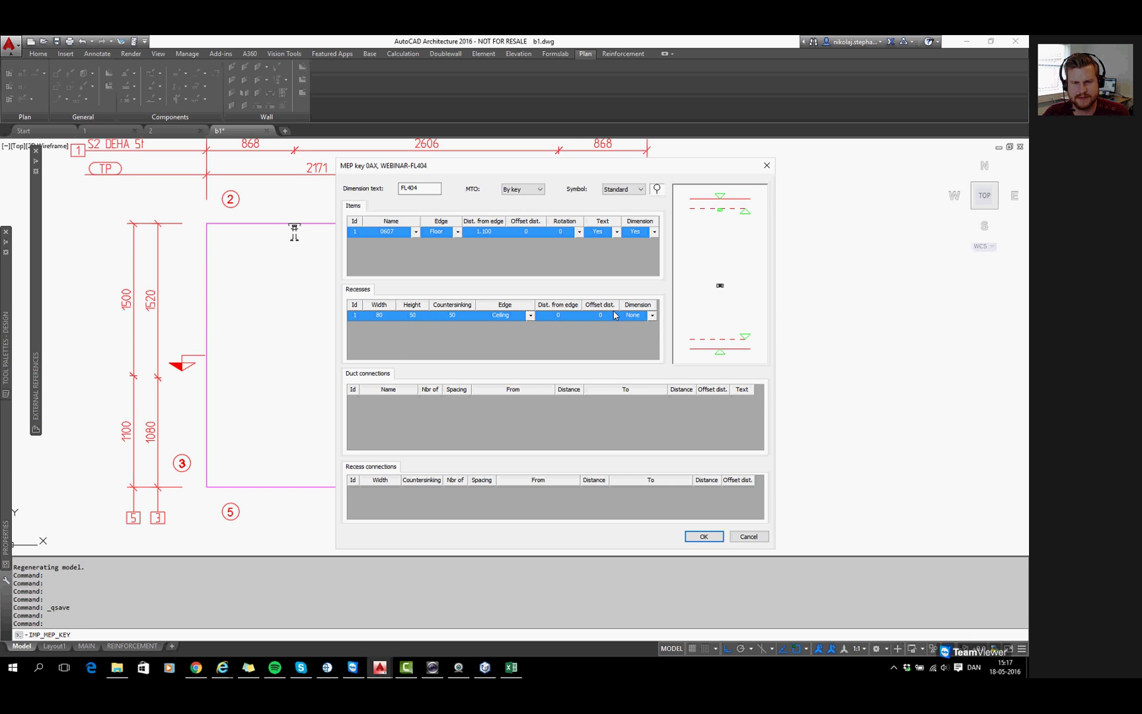
# Add a duct connection to the MEP key with two ducts at a spacing of 30
pyautogui.rightClick(405, 421)
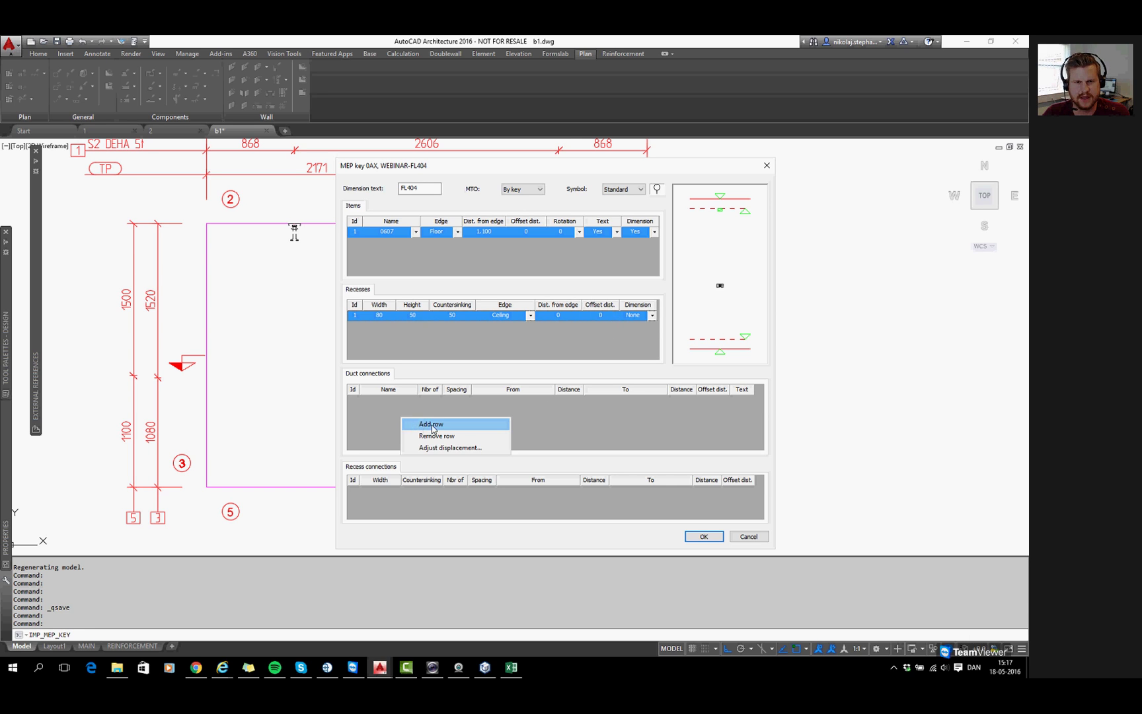
pyautogui.click(433, 427)
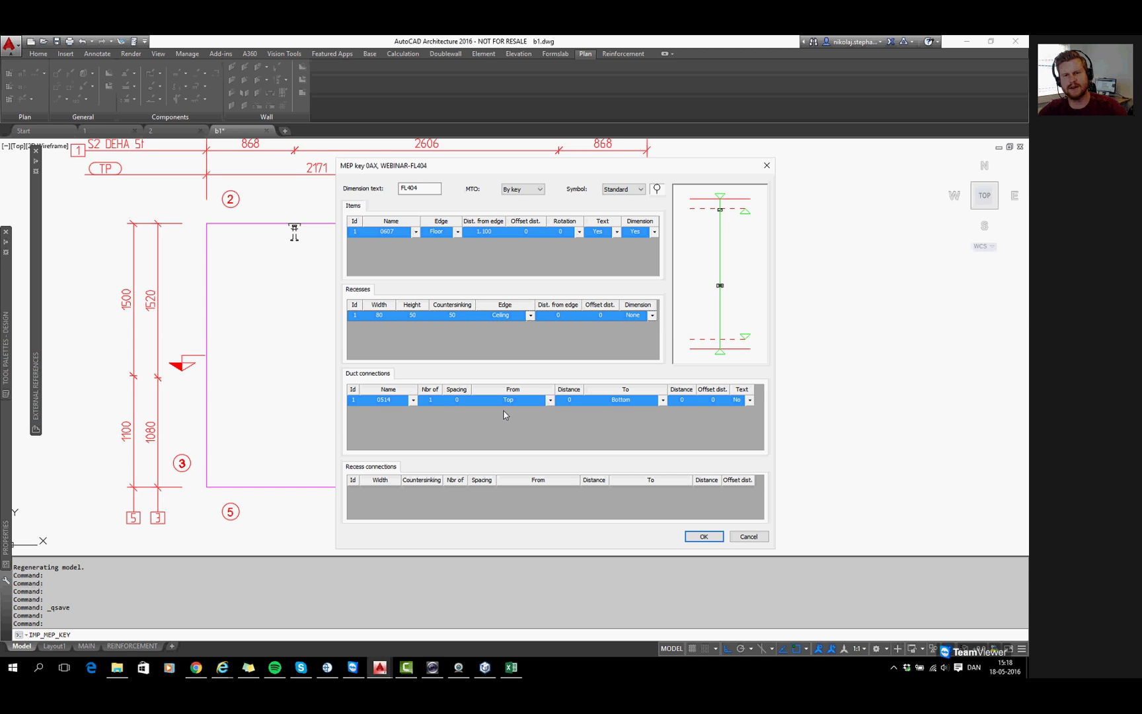
pyautogui.click(435, 400)
pyautogui.write('2')
pyautogui.click(465, 406)
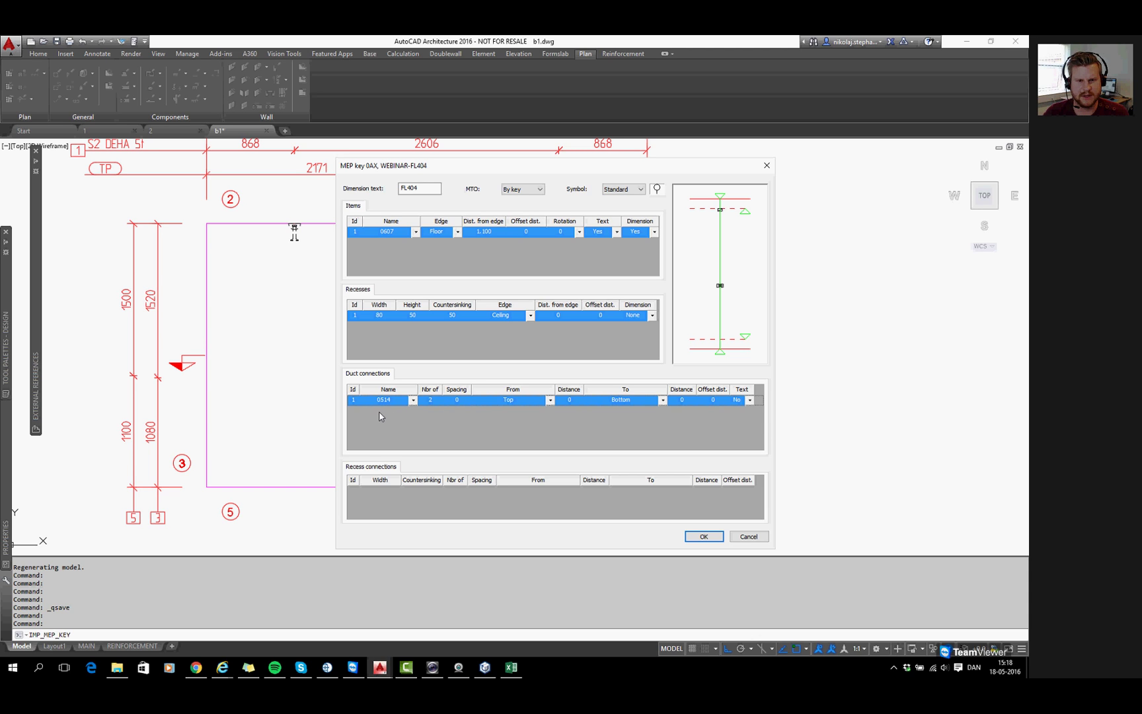
pyautogui.write('30')
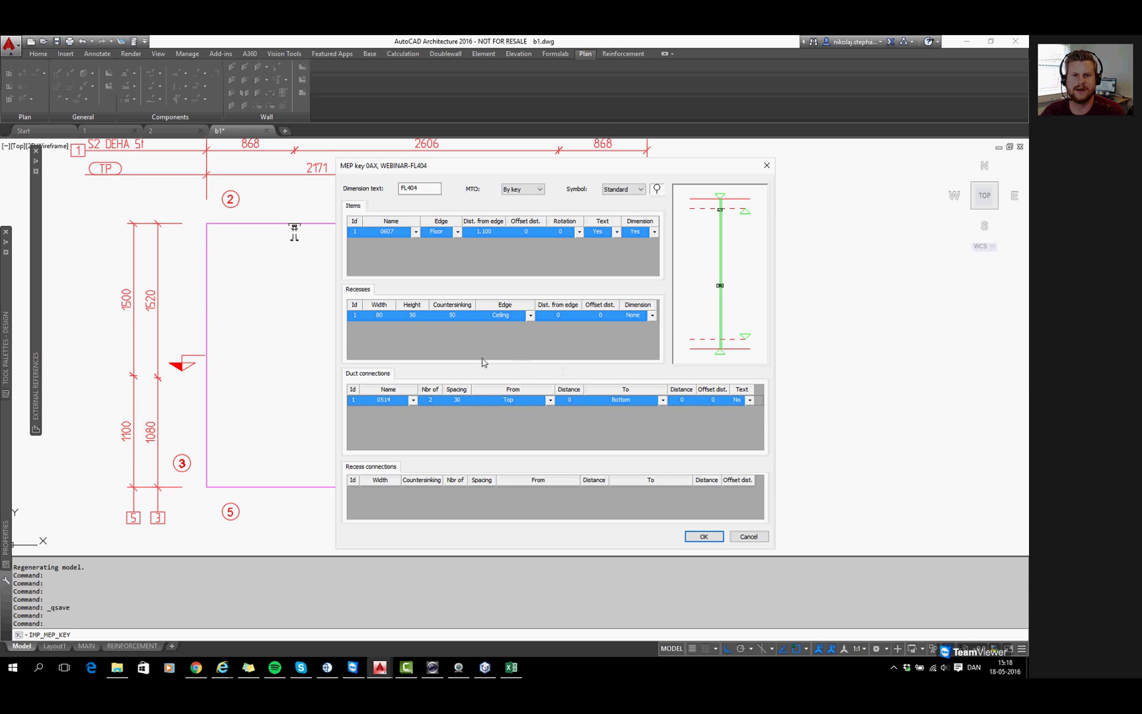
# Route the duct connection from the 80x50x50 recess to item 0607
pyautogui.click(550, 401)
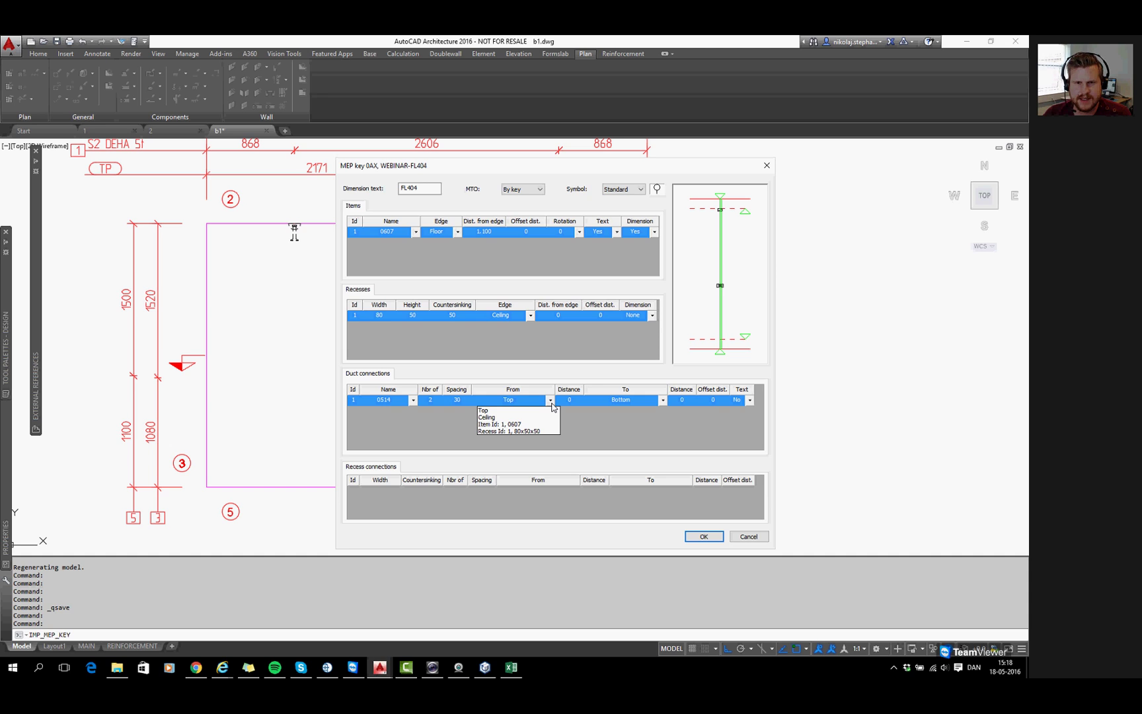
pyautogui.click(518, 430)
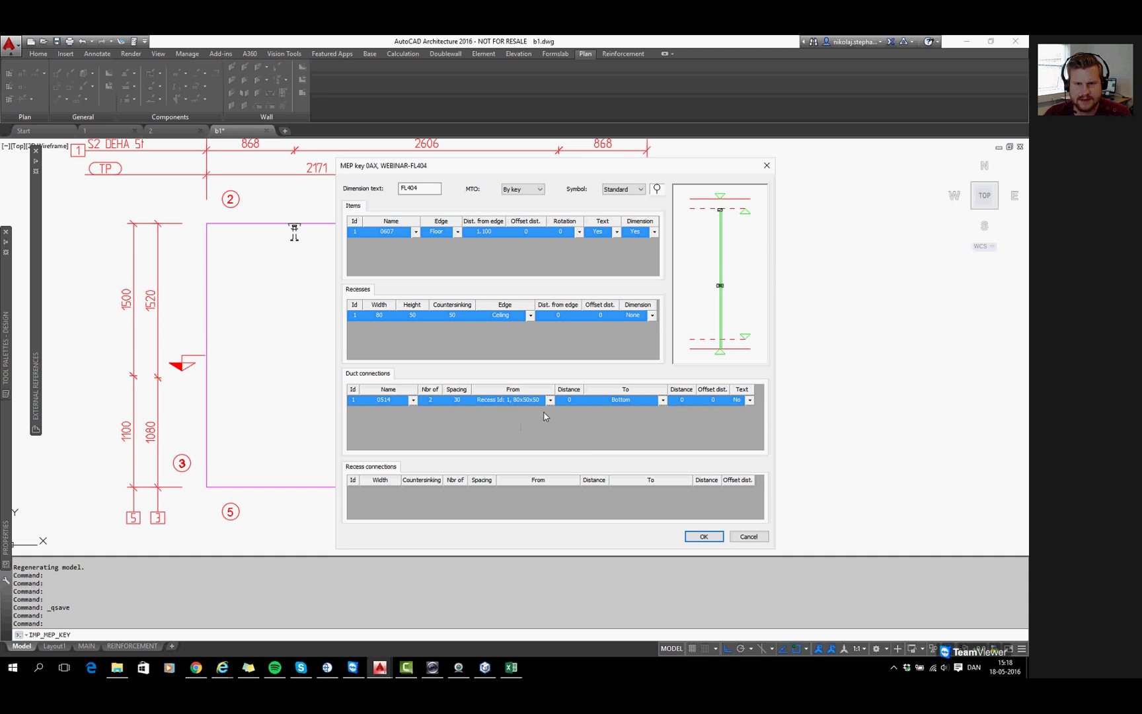
pyautogui.click(661, 399)
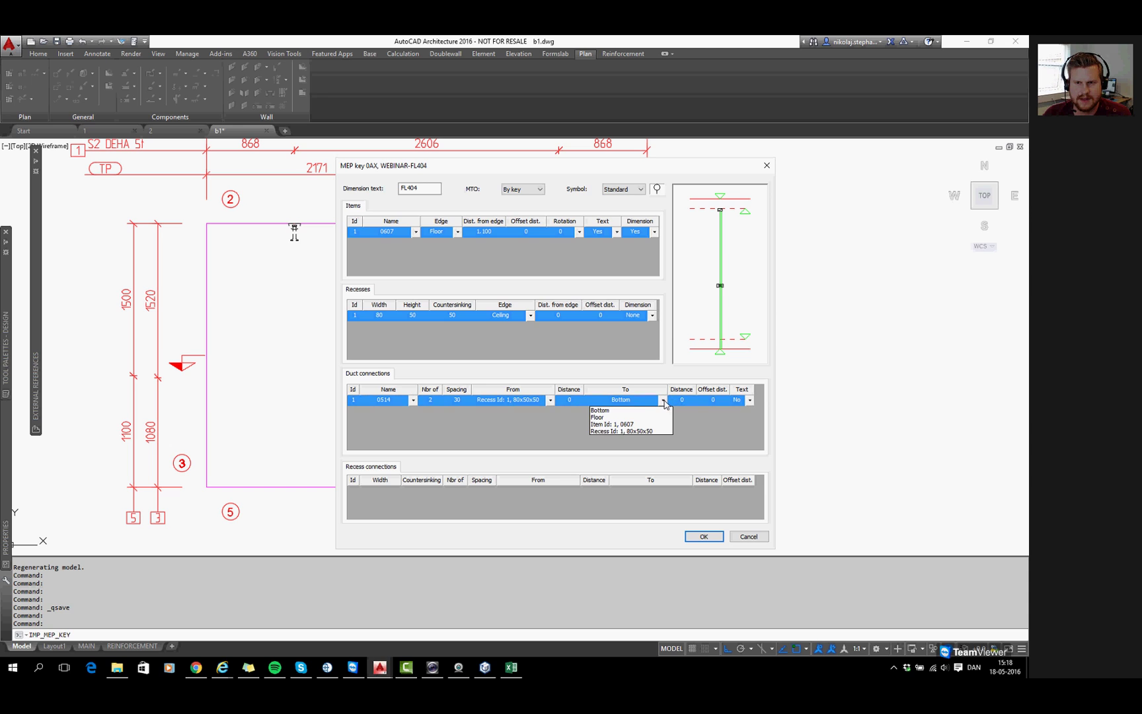
pyautogui.click(644, 424)
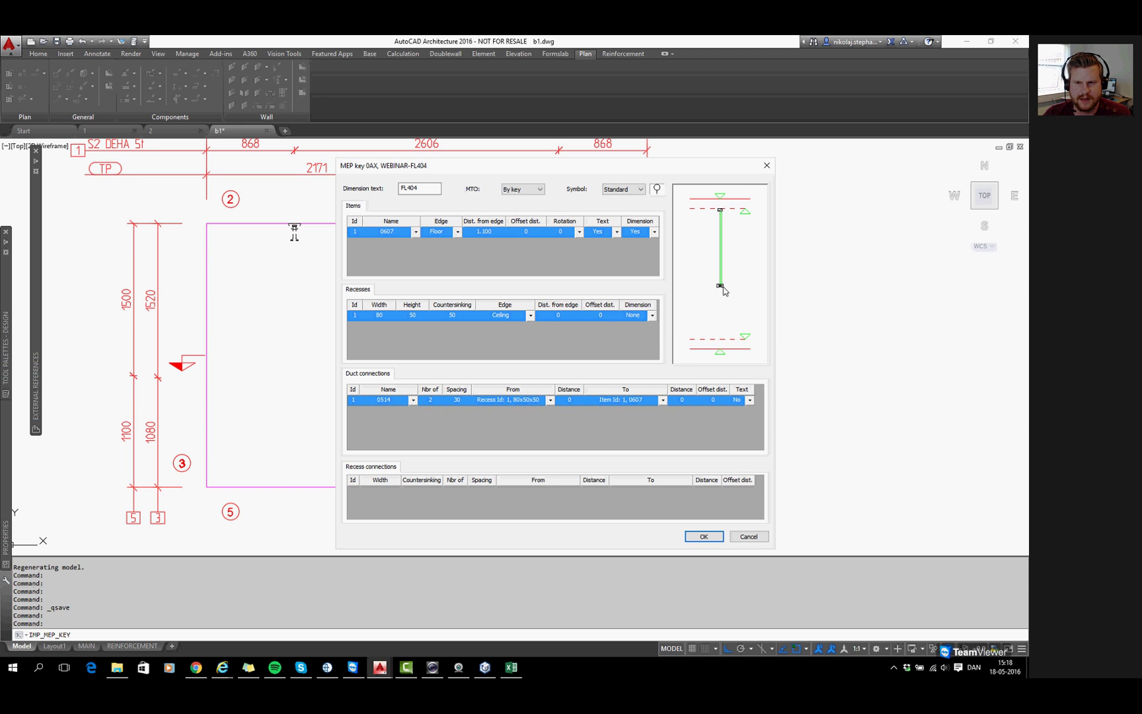
# Set the duct connection's offset distance to -50
pyautogui.click(716, 398)
pyautogui.write('-50')
pyautogui.click(707, 412)
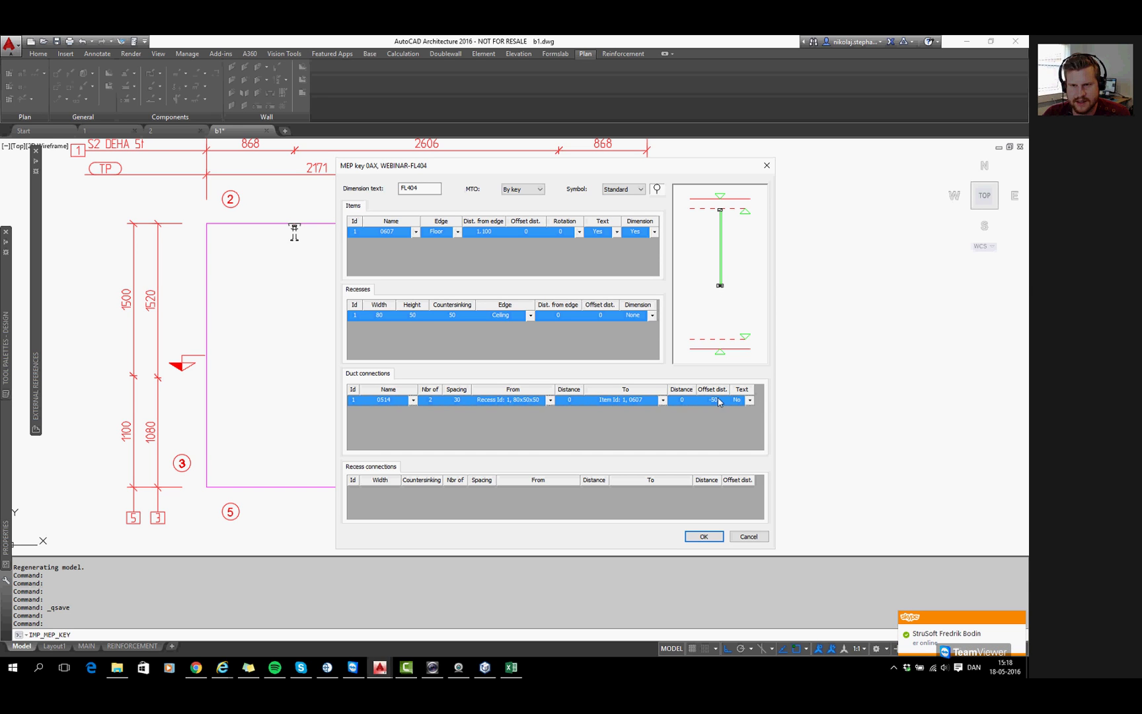
pyautogui.click(720, 401)
pyautogui.click(712, 416)
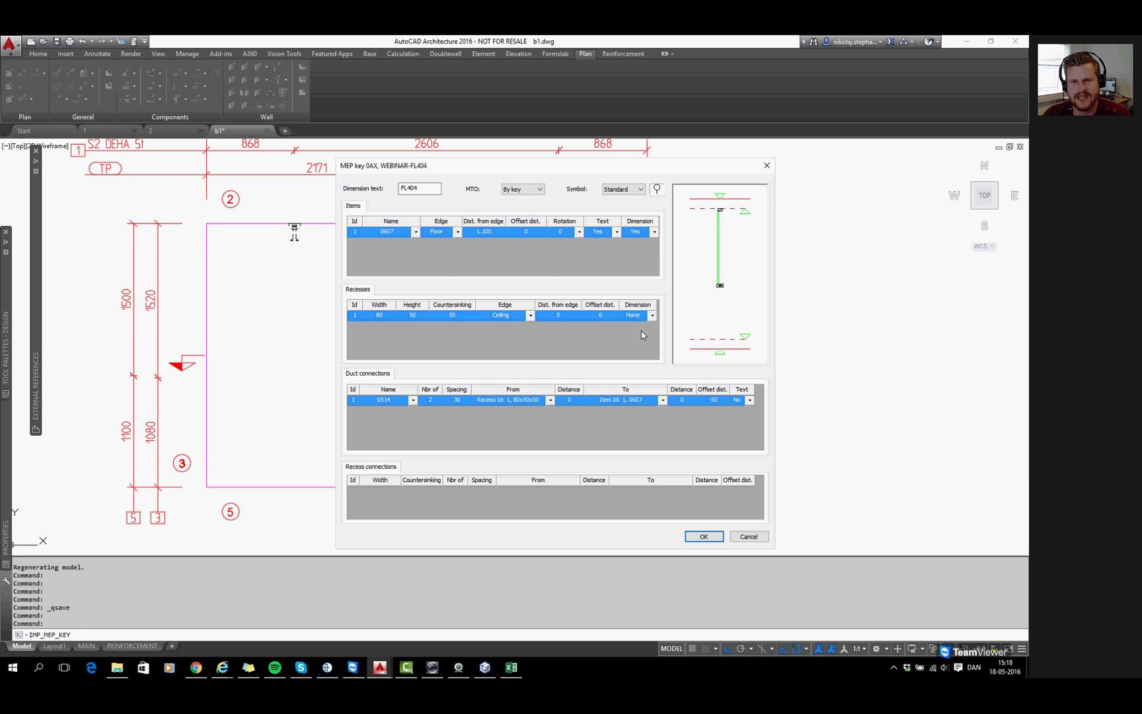
# Try an offset distance of 50 for the recess, and set it to -50
pyautogui.click(601, 315)
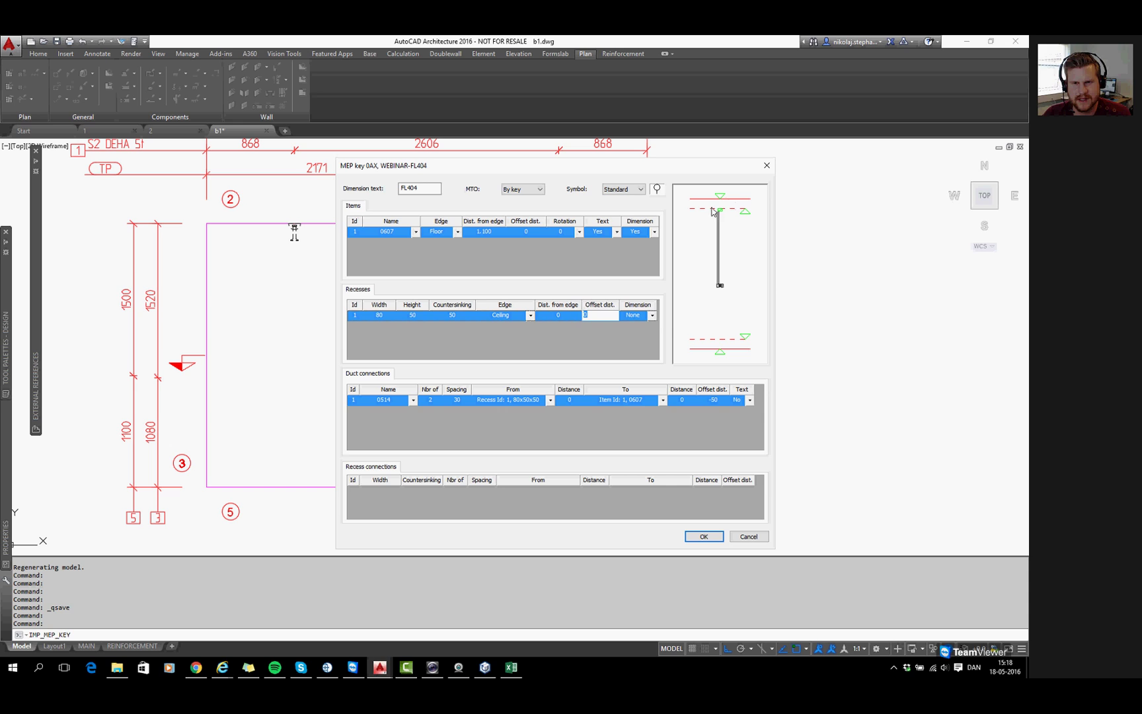
pyautogui.write('50')
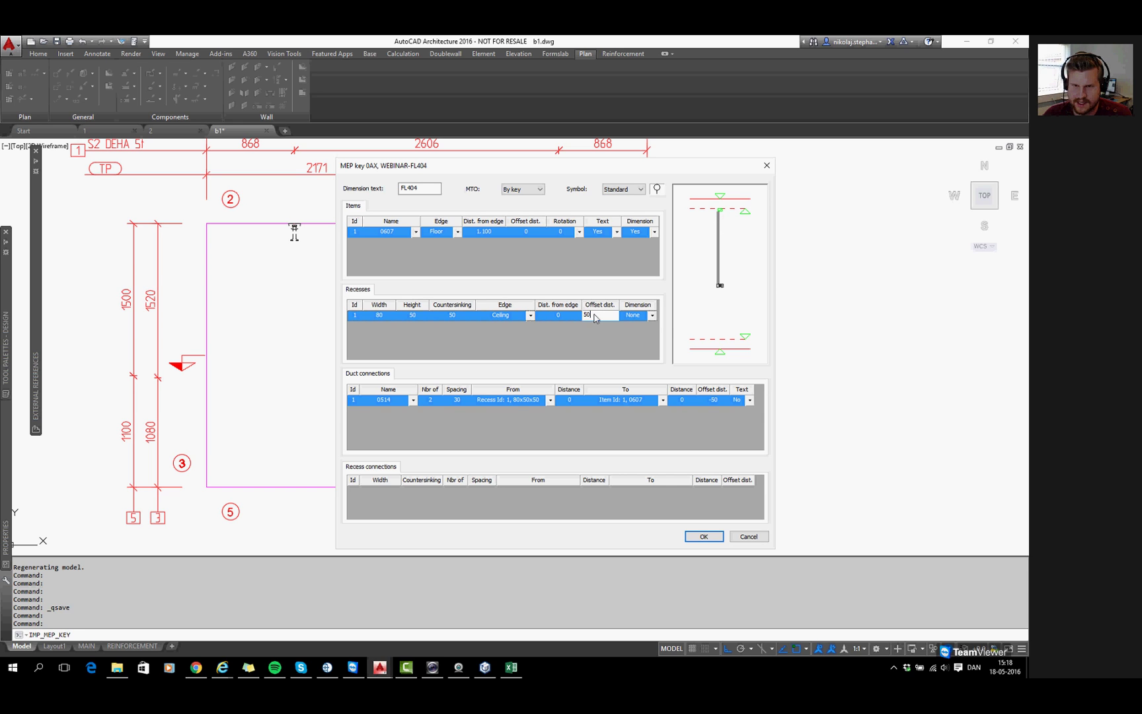
pyautogui.press('Return')
pyautogui.click(608, 314)
pyautogui.write('-')
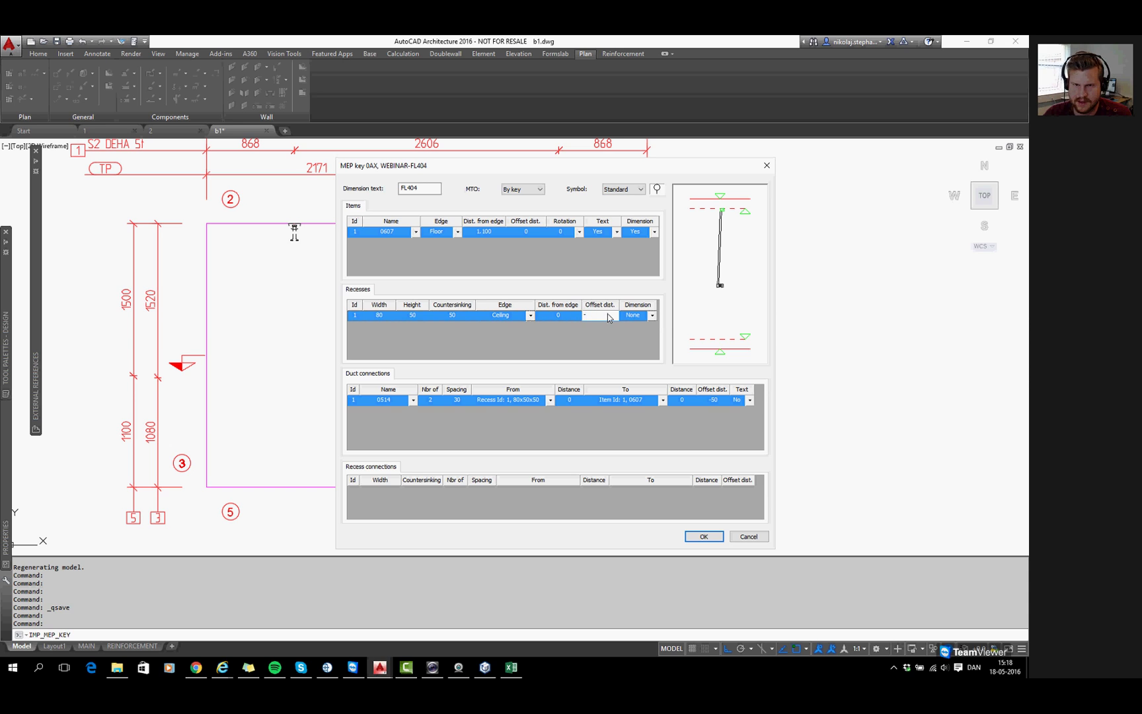
pyautogui.press('Return')
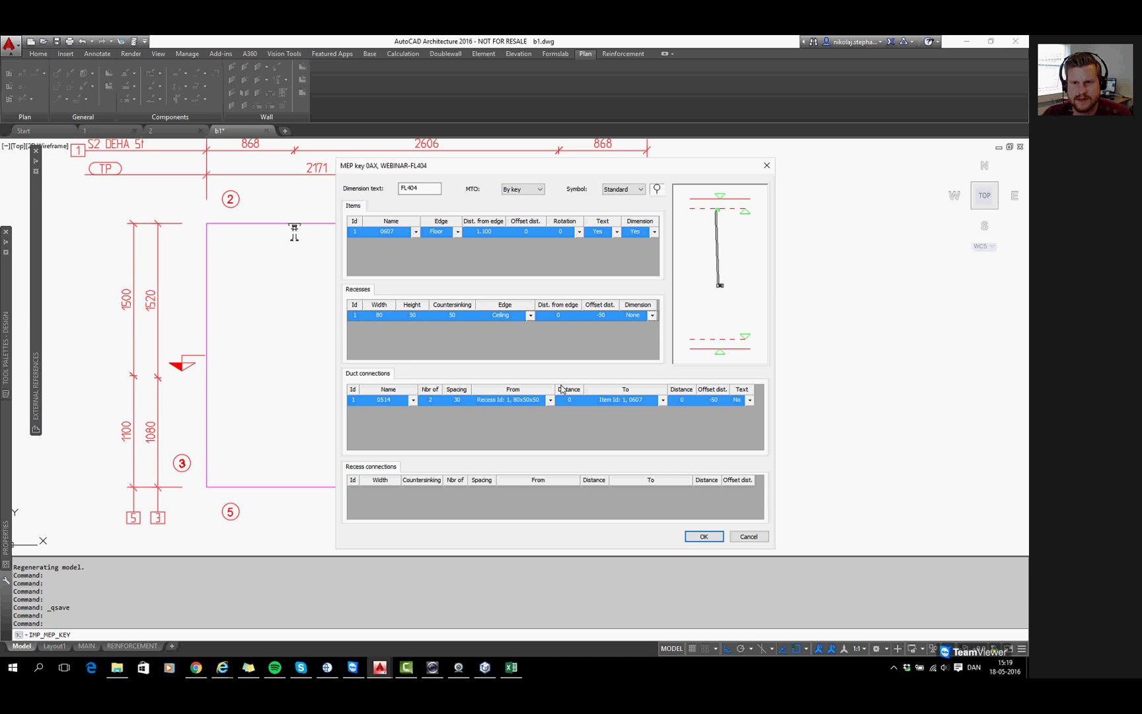
# Change the duct connection to start from the Ceiling at a distance of 50
pyautogui.click(550, 400)
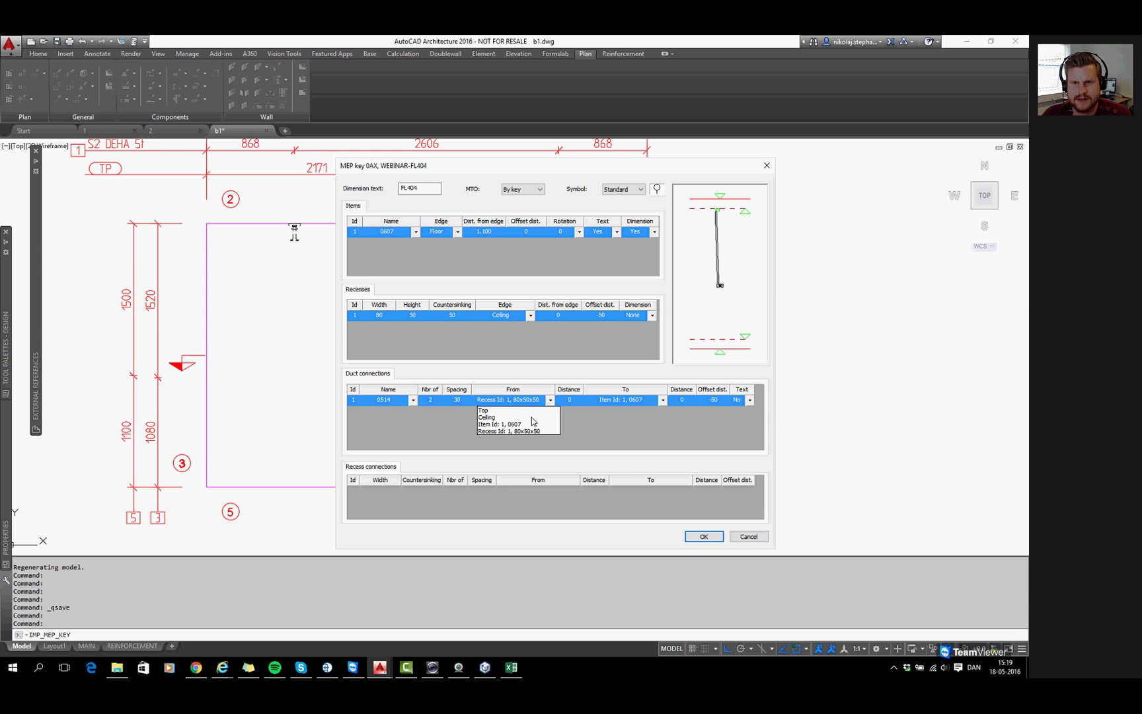
pyautogui.click(531, 417)
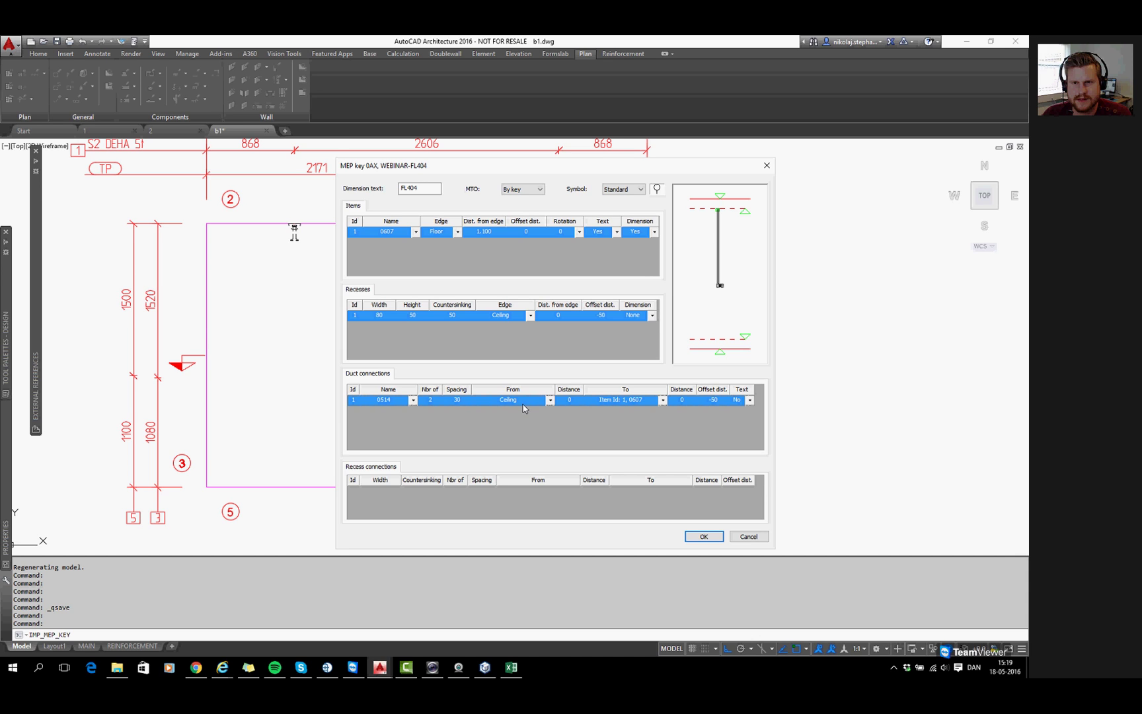
pyautogui.click(571, 399)
pyautogui.write('50')
pyautogui.press('Return')
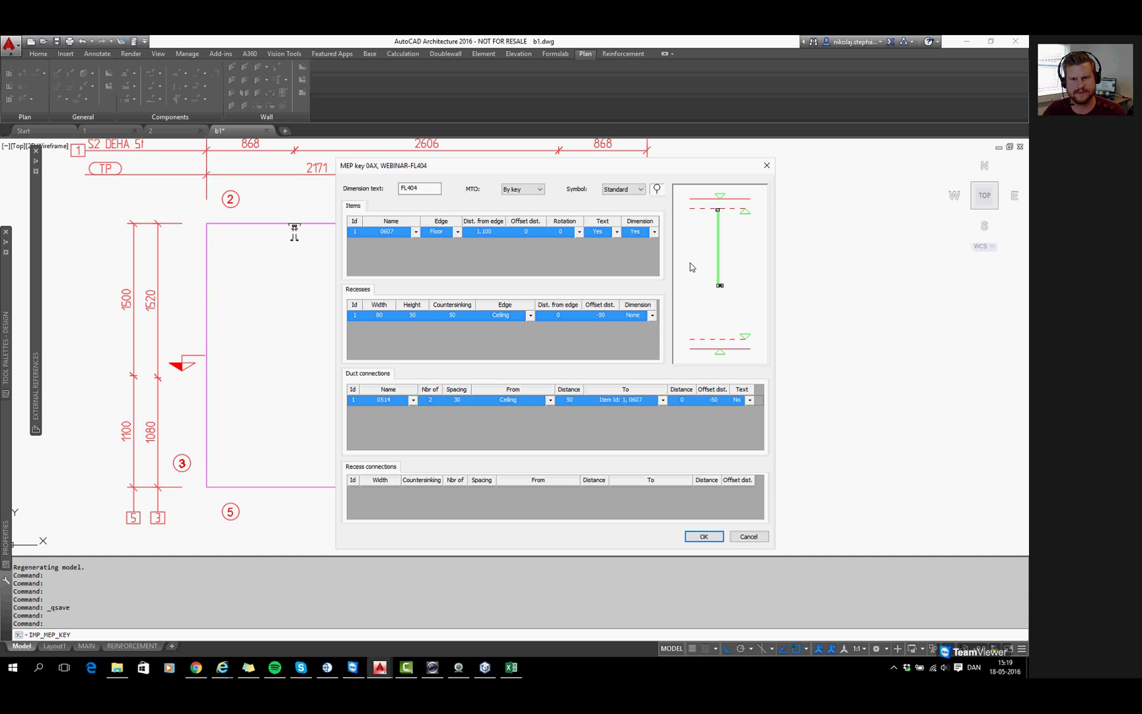
# Add a recess connection with width 500 and countersinking 20, running from Top to Bottom
pyautogui.rightClick(492, 499)
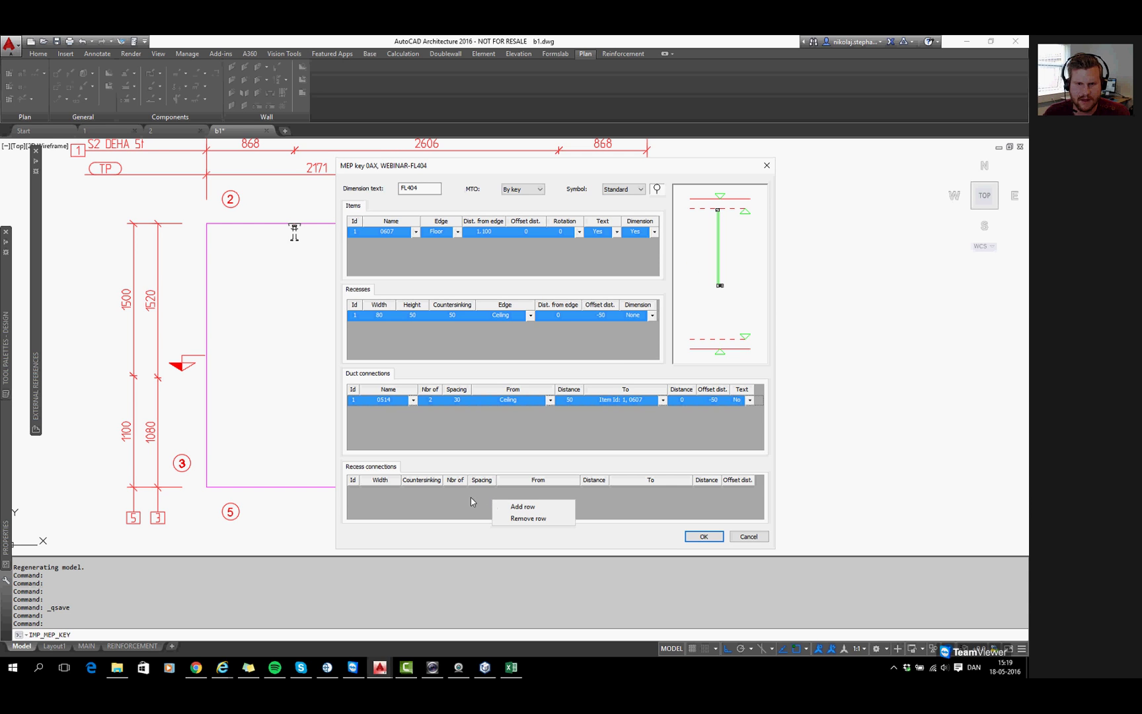
pyautogui.click(522, 506)
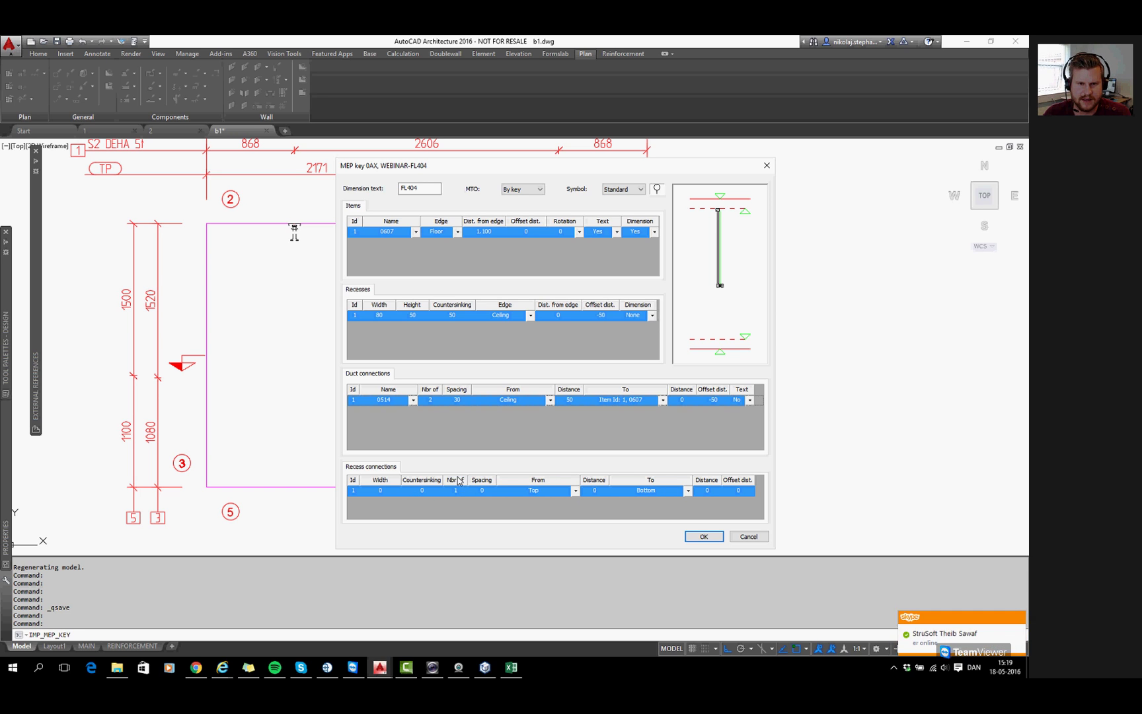
pyautogui.click(385, 492)
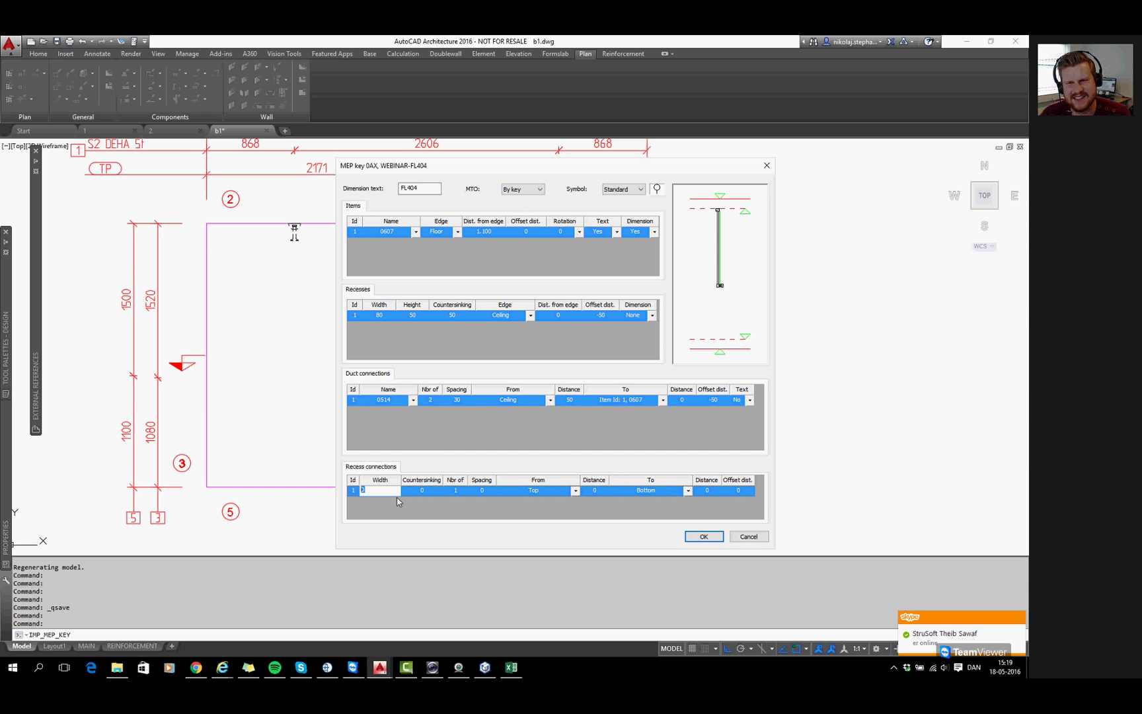
pyautogui.write('500')
pyautogui.press('Tab')
pyautogui.write('20')
pyautogui.press('Tab')
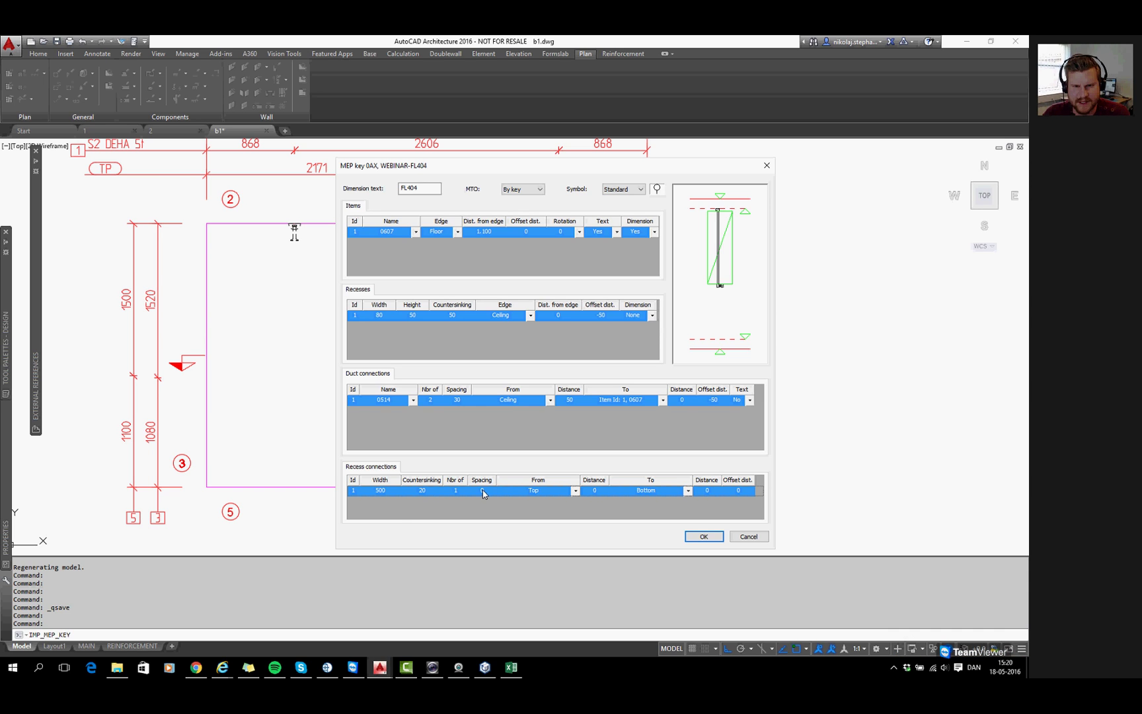
# Set the recess connection to 2 recesses at a spacing of 500 and reduce its width to 200
pyautogui.click(462, 493)
pyautogui.click(478, 490)
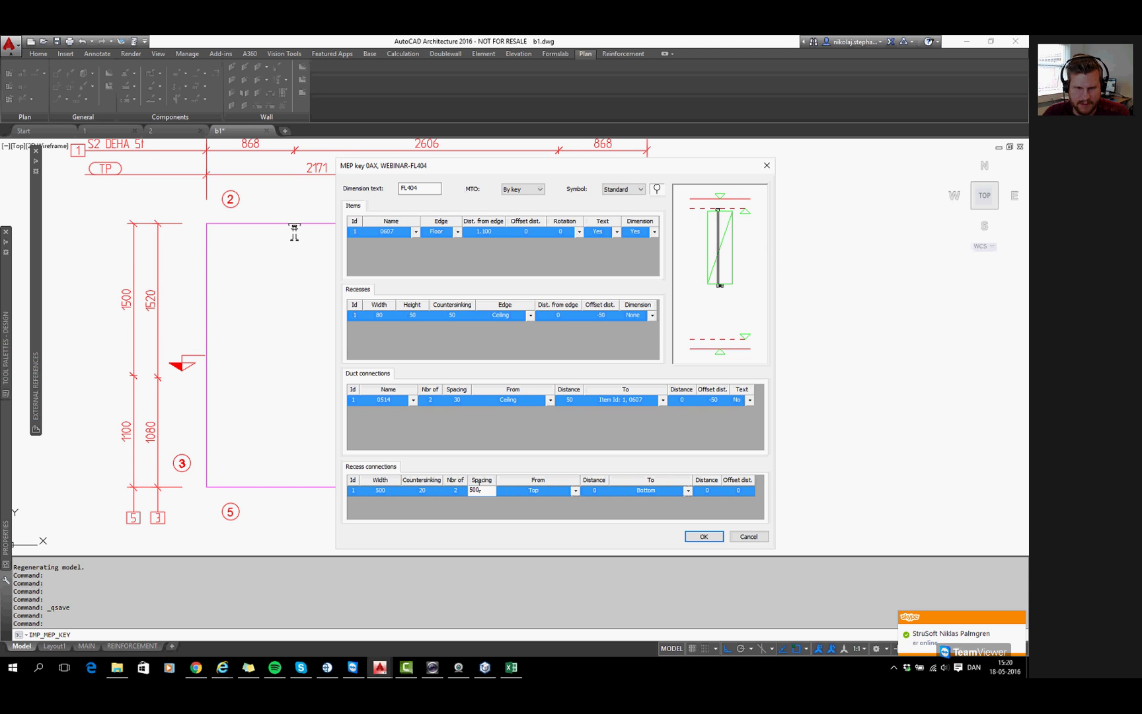
pyautogui.click(388, 489)
pyautogui.write('200')
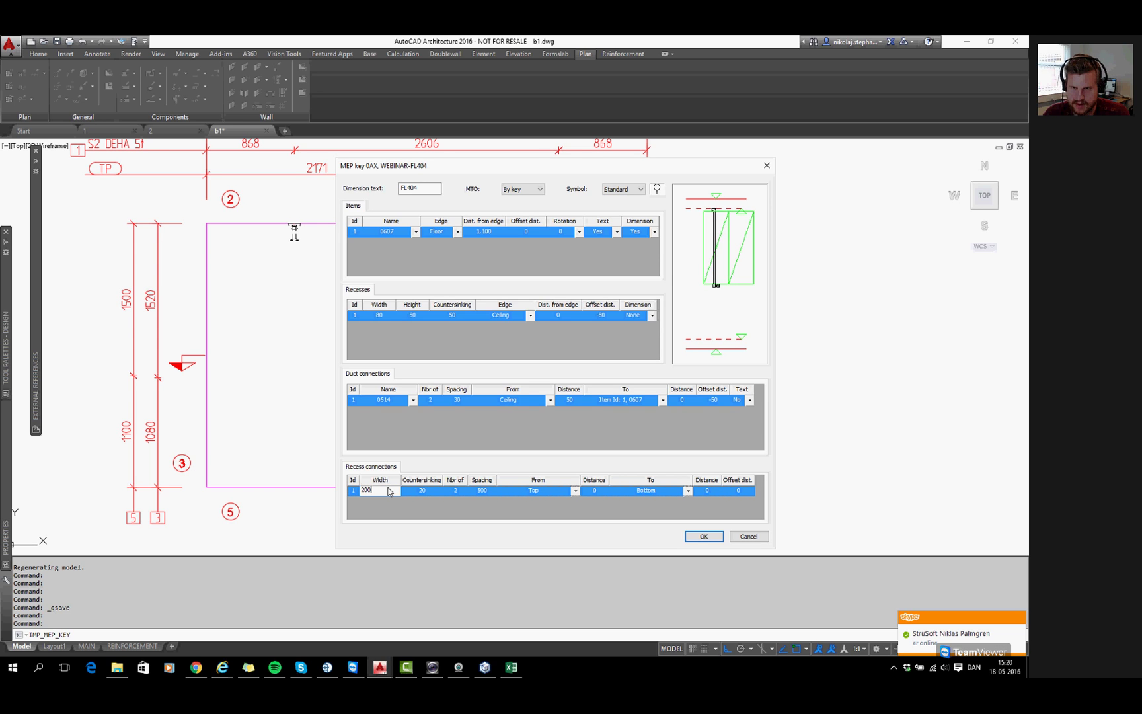
pyautogui.press('Return')
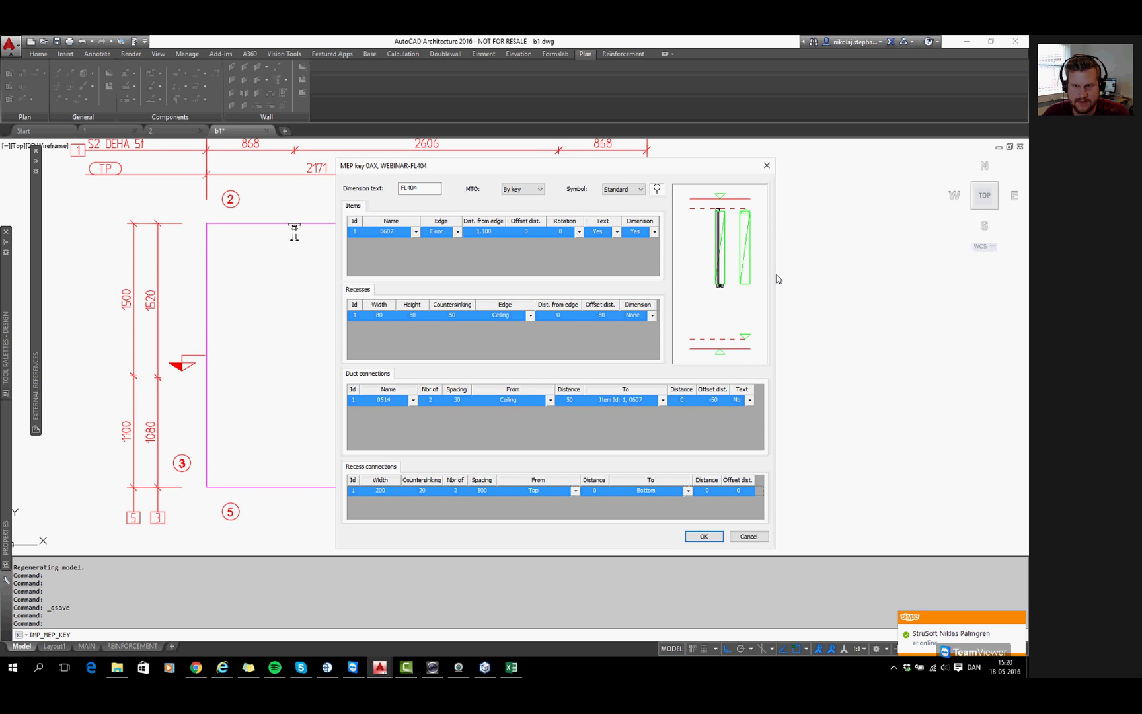
# Check the end reference options of the recess connection and remove its row from the MEP key
pyautogui.click(688, 490)
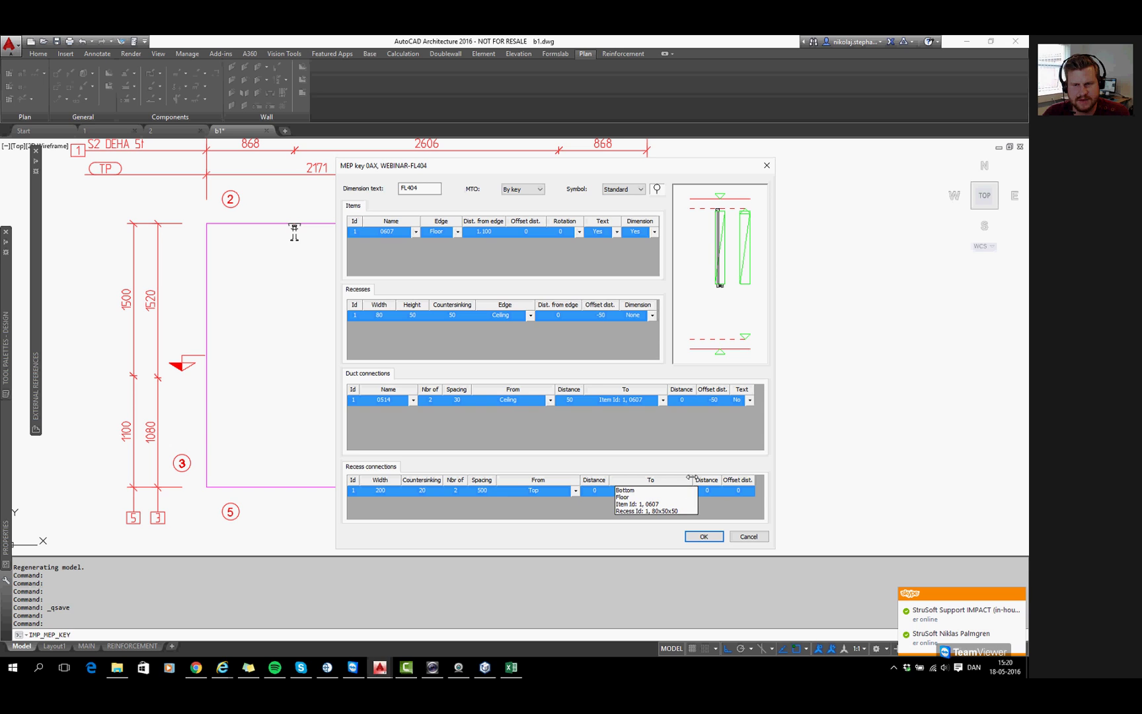
pyautogui.click(697, 482)
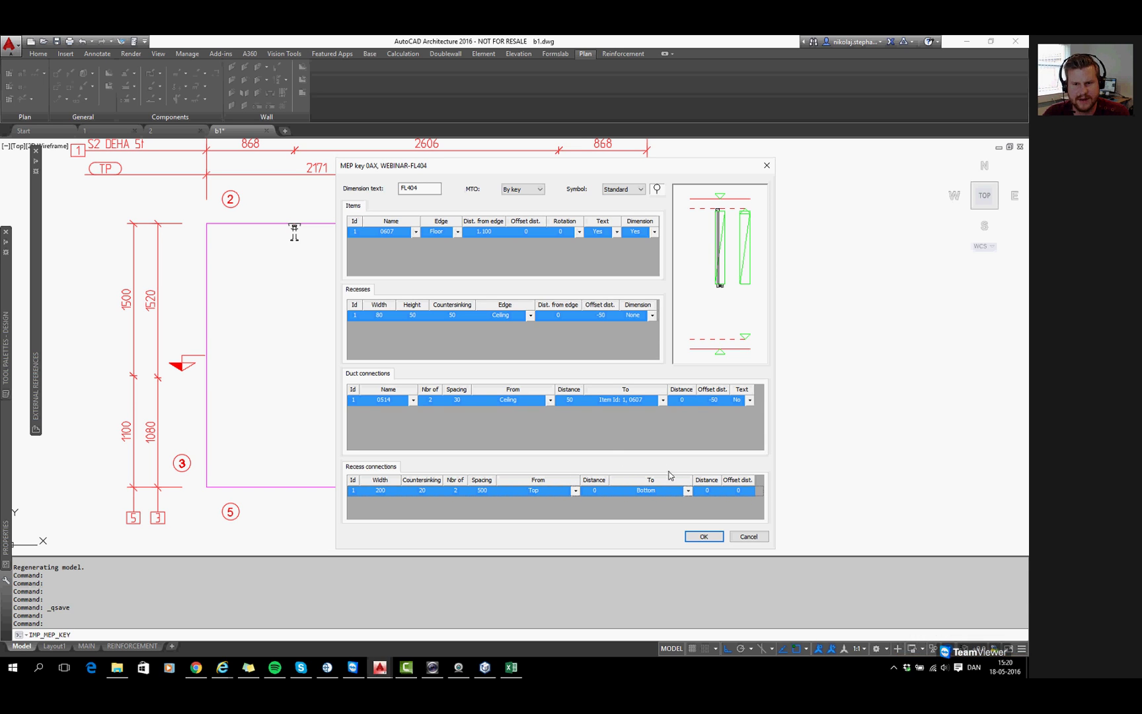
pyautogui.rightClick(528, 489)
pyautogui.click(555, 503)
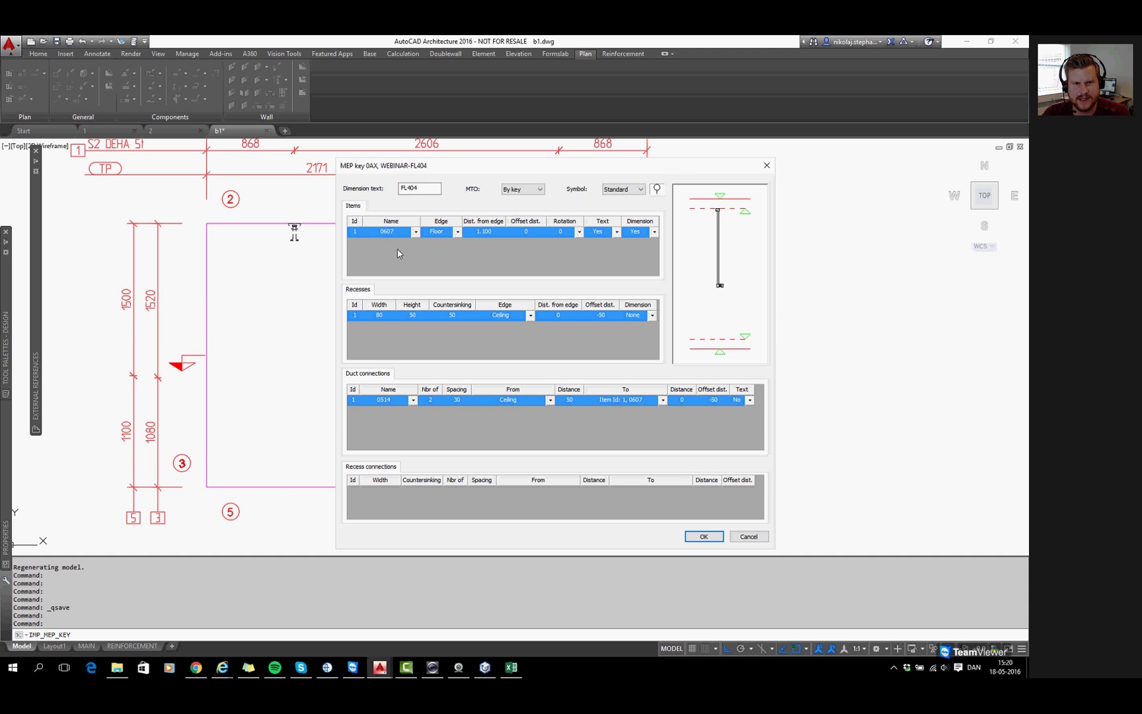
# Review the MTO options, keep By key, and save the definition of MEP key 0AX
pyautogui.click(522, 189)
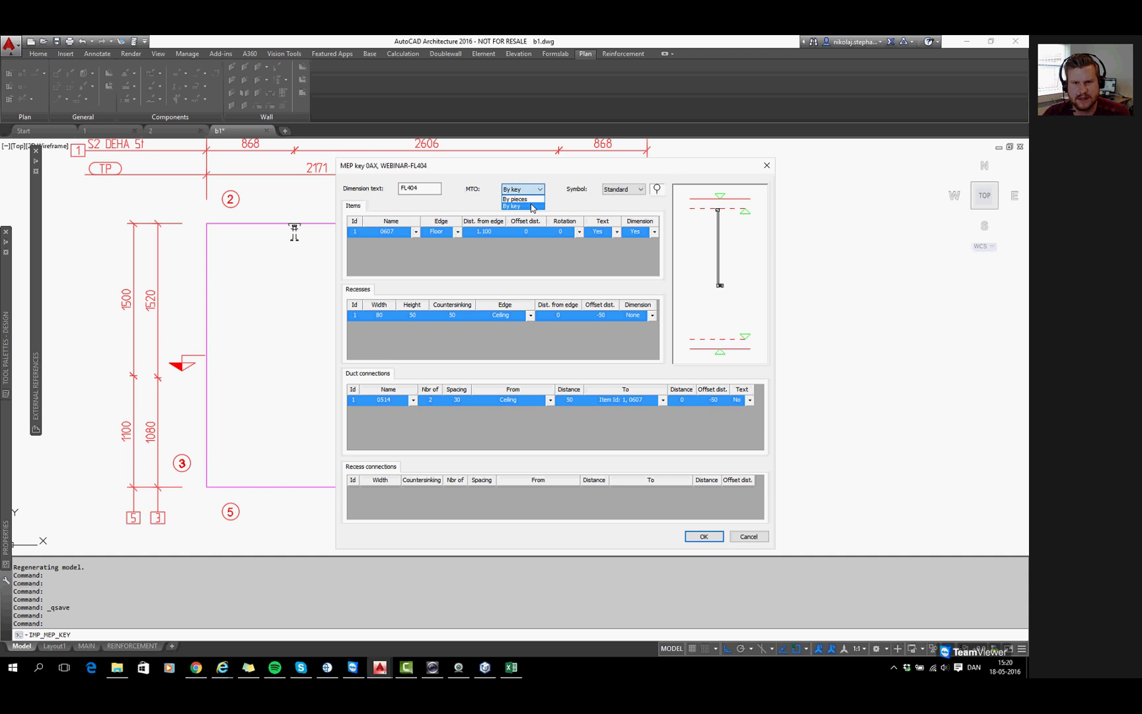
pyautogui.click(532, 207)
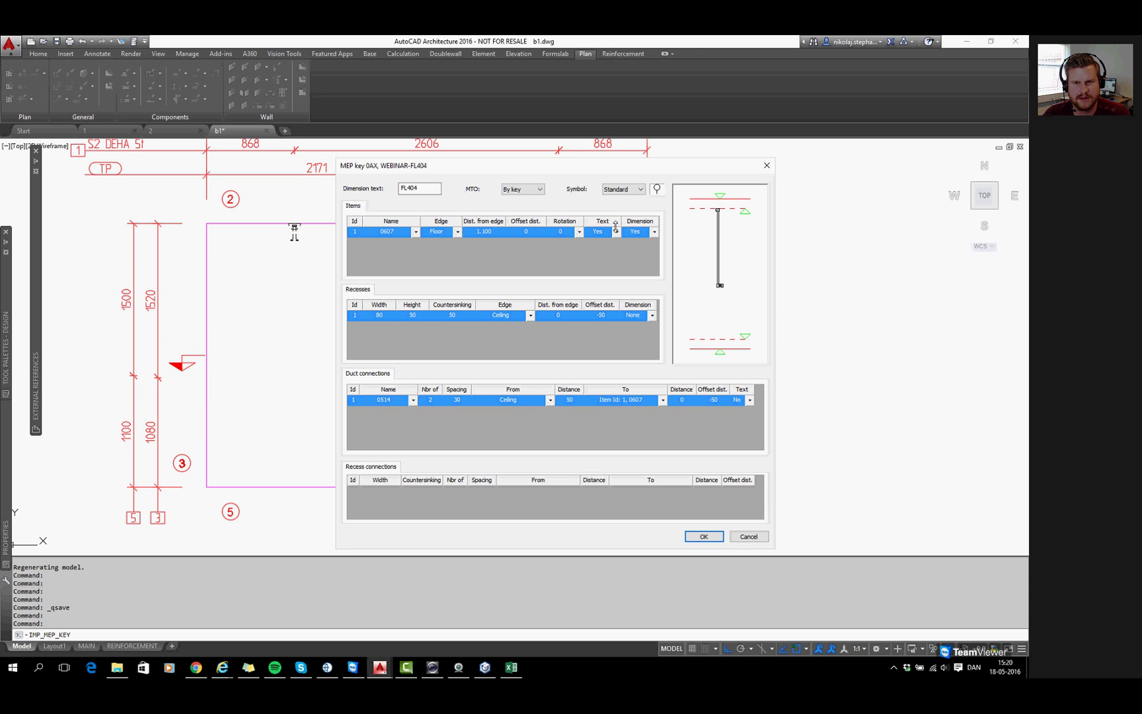
pyautogui.click(532, 189)
pyautogui.click(525, 207)
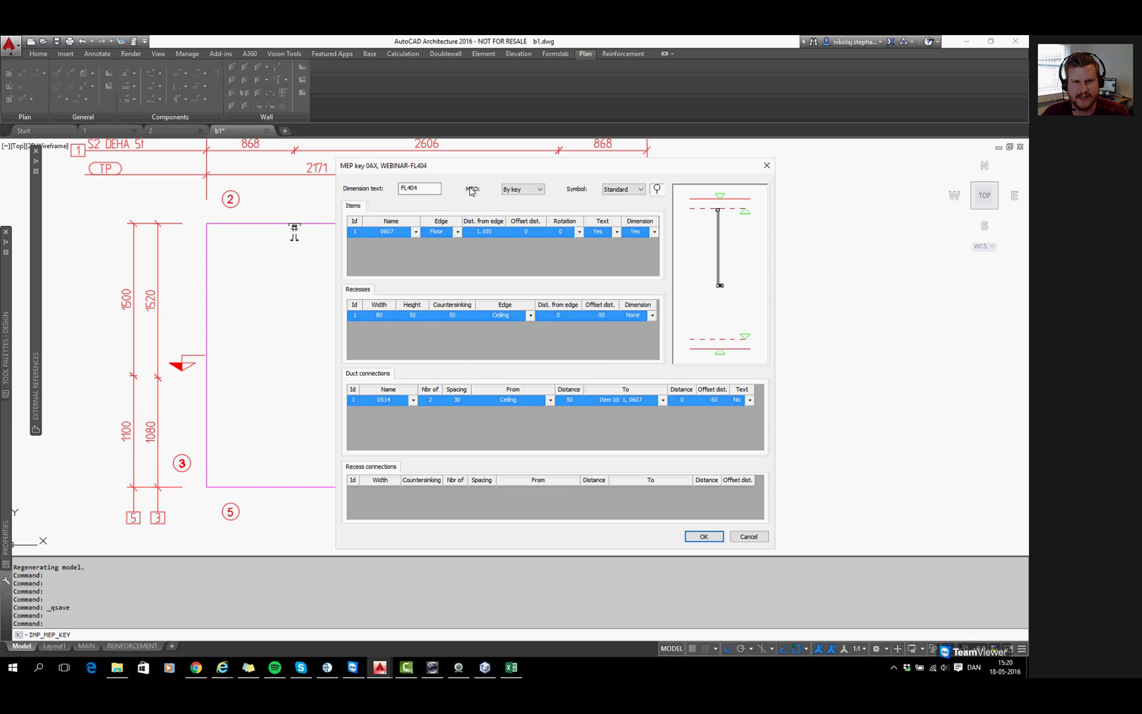
pyautogui.click(703, 536)
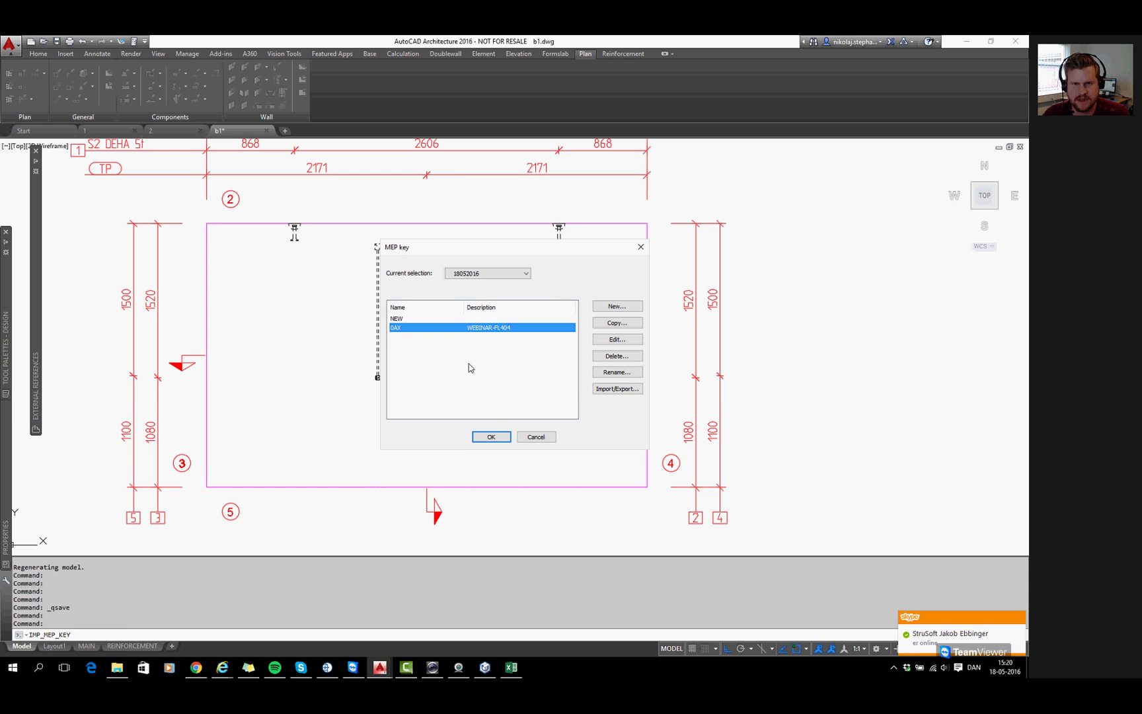
pyautogui.click(489, 436)
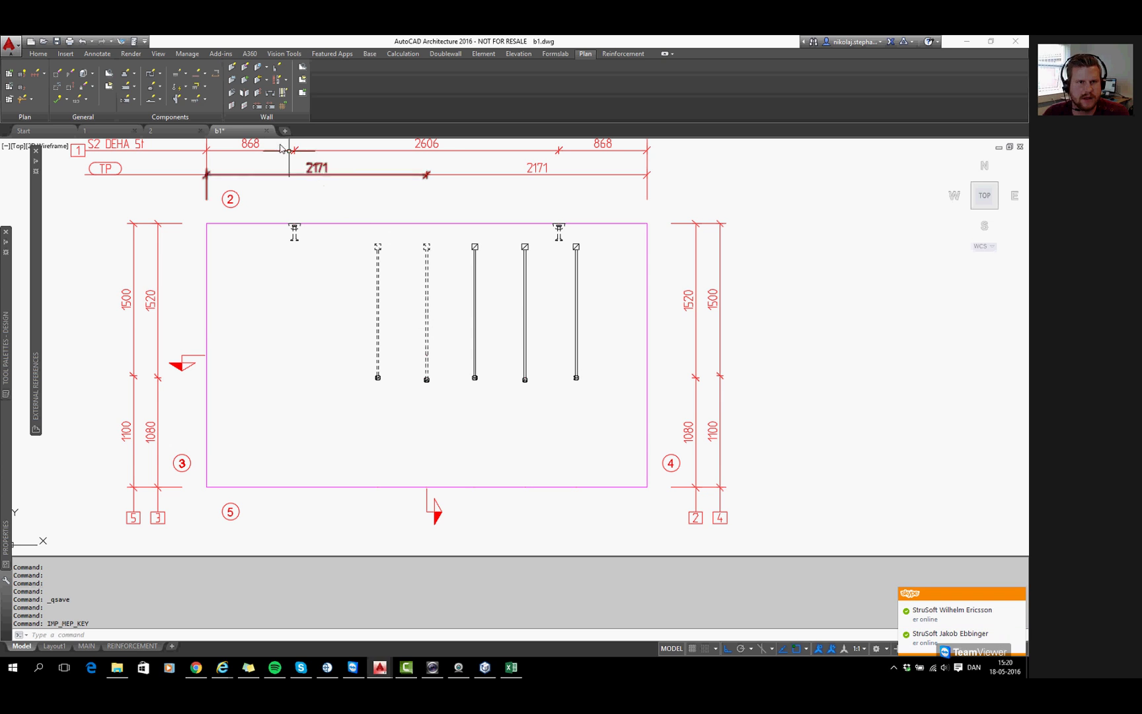
# Start inserting an MEP key in the wall, choosing key 0AX (WEBINAR-FL404) and keeping the existing wall properties
pyautogui.click(185, 86)
pyautogui.click(206, 105)
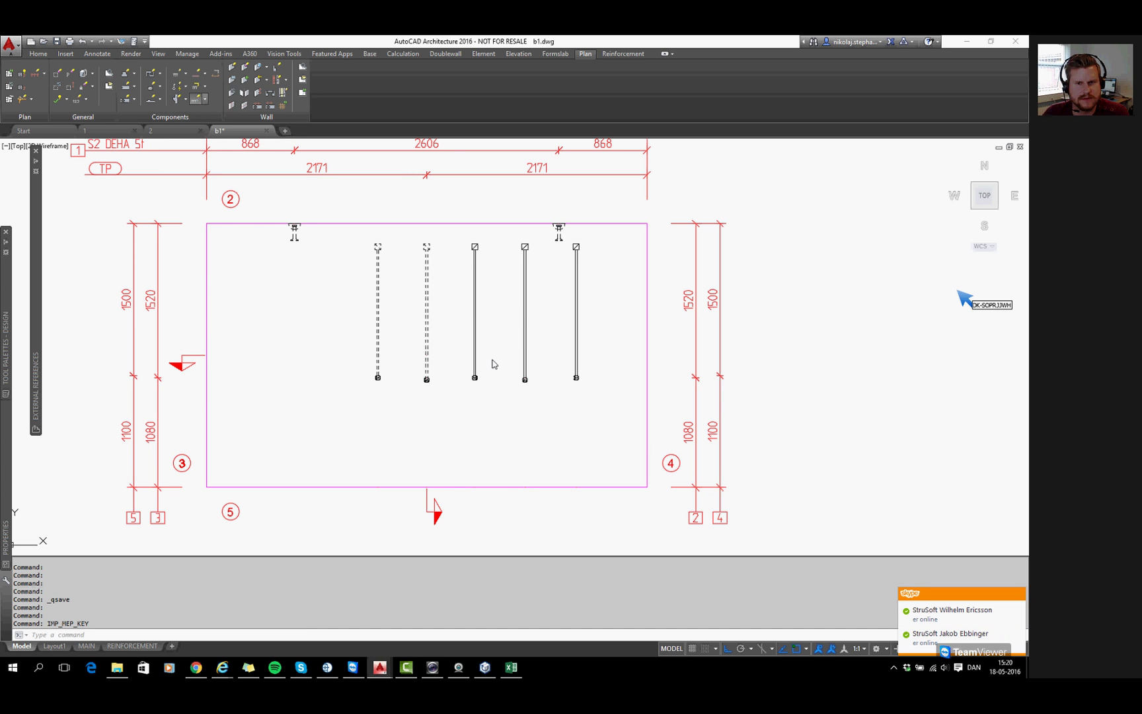
pyautogui.click(530, 302)
pyautogui.scroll(-6, 581, 347)
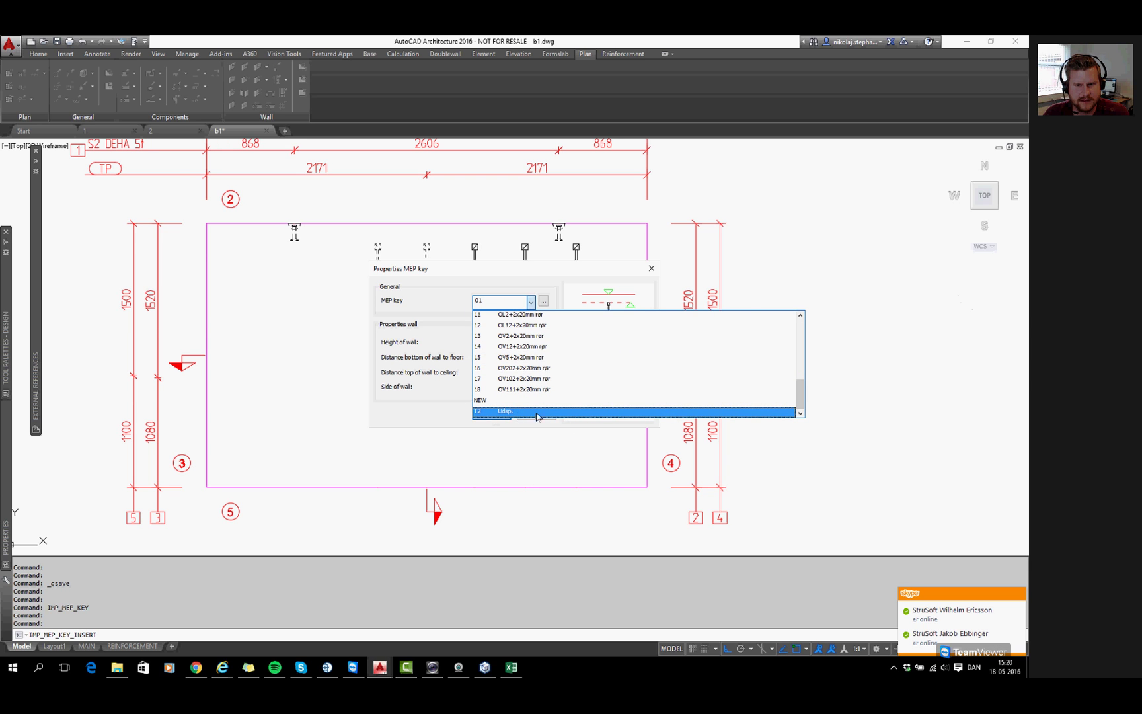
pyautogui.scroll(3, 575, 406)
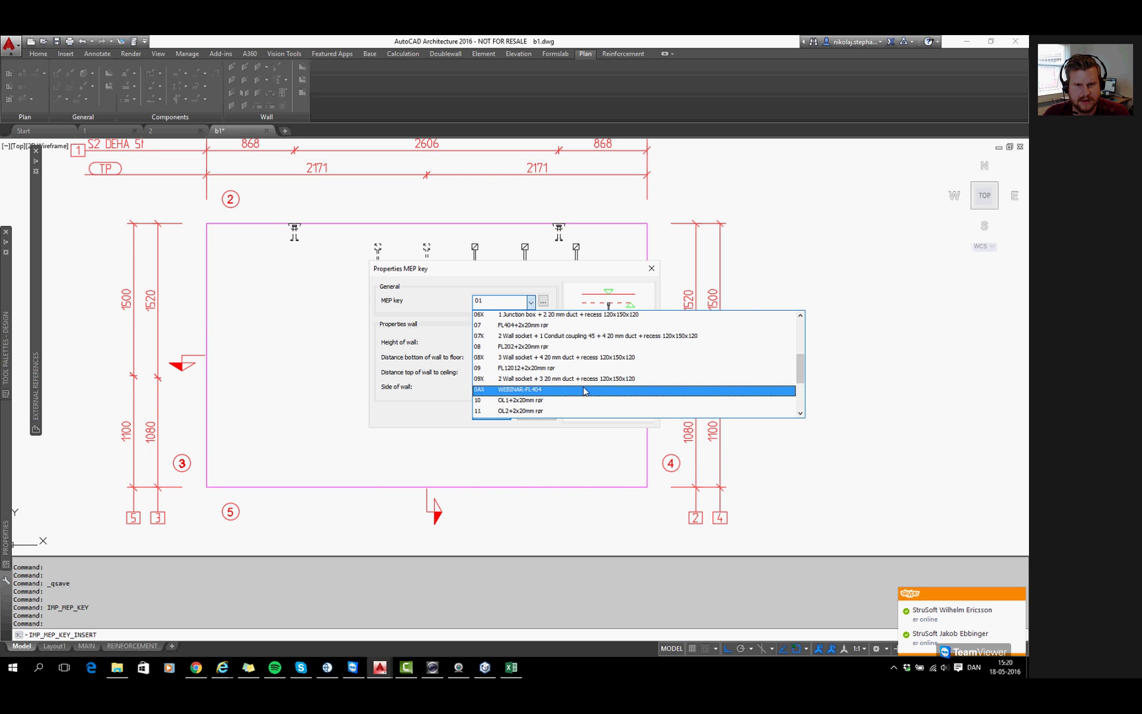
pyautogui.click(518, 391)
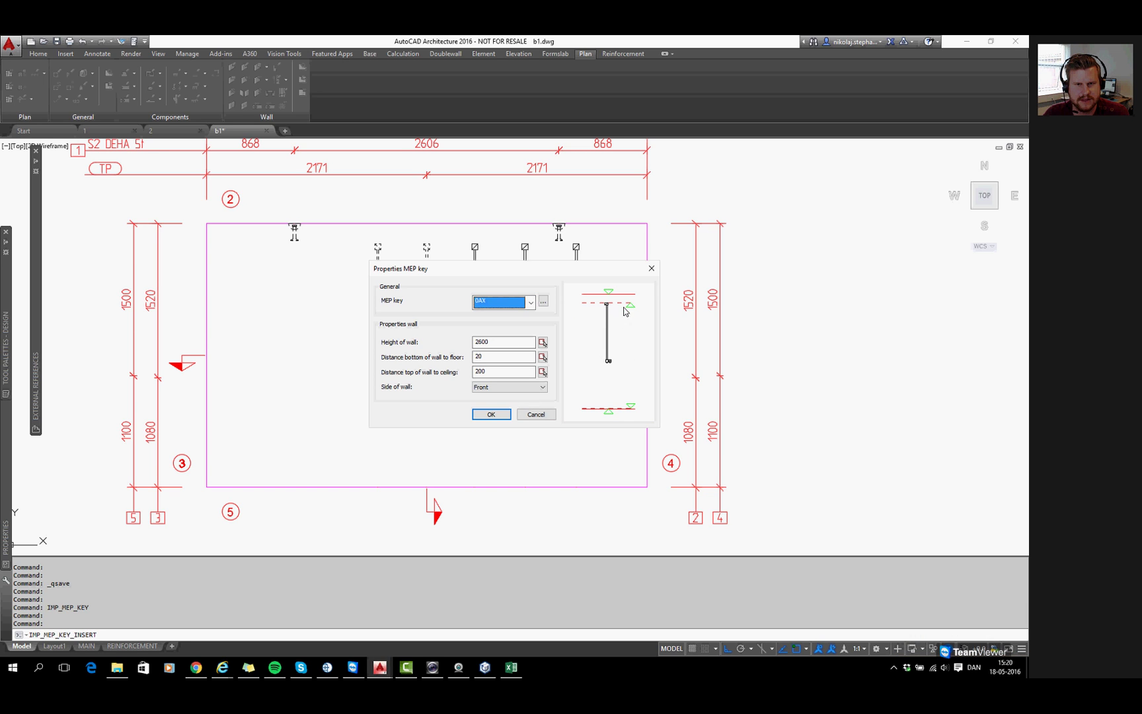
pyautogui.click(500, 418)
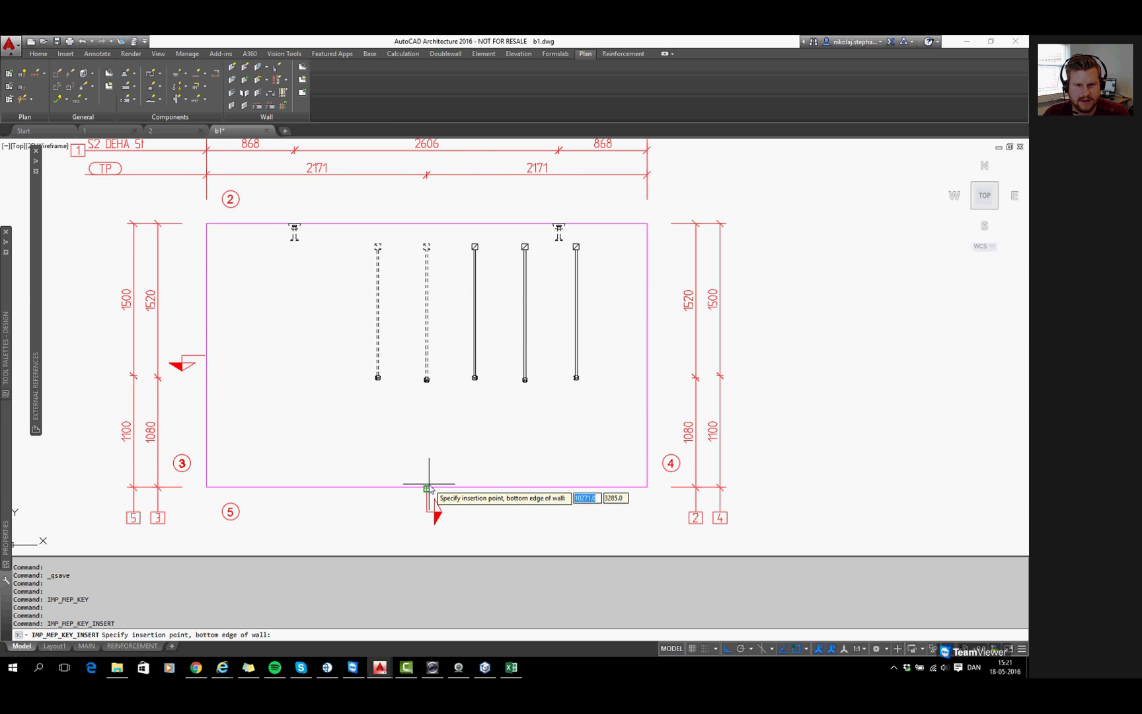
# Place the MEP key on the wall's bottom edge, left of the existing keys, about 1270 from the wall's left end
pyautogui.scroll(4, 429, 489)
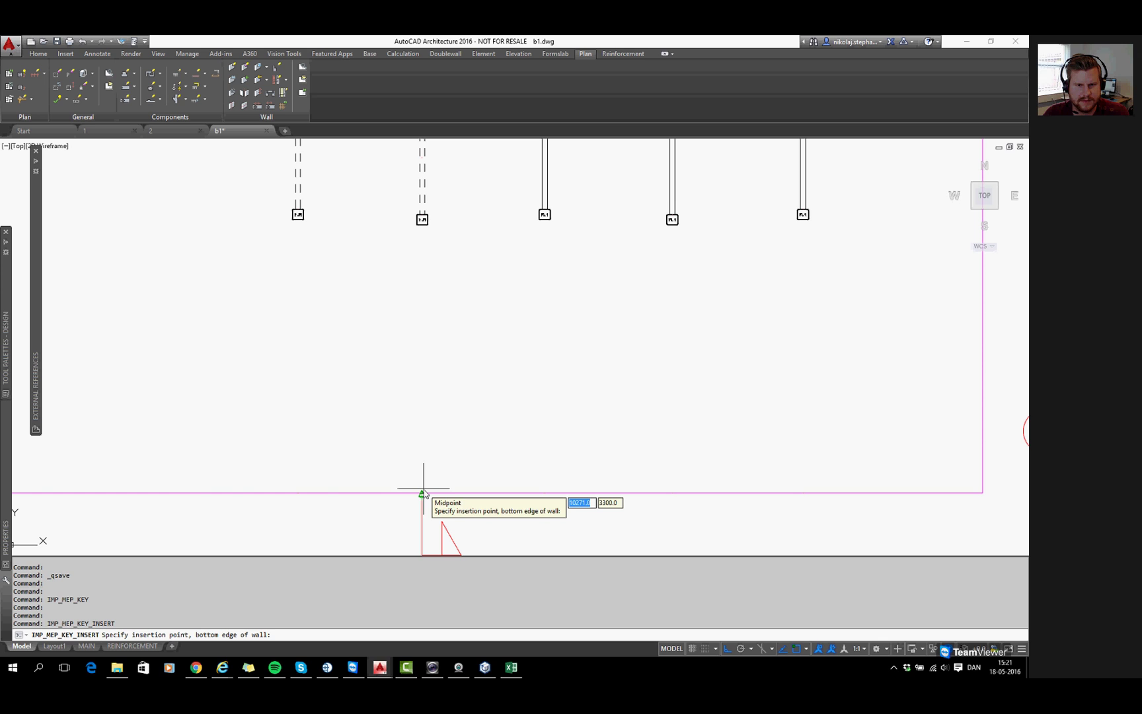
pyautogui.click(189, 494)
pyautogui.scroll(-3, 245, 436)
pyautogui.moveTo(222, 324); pyautogui.dragTo(245, 360, button='middle')
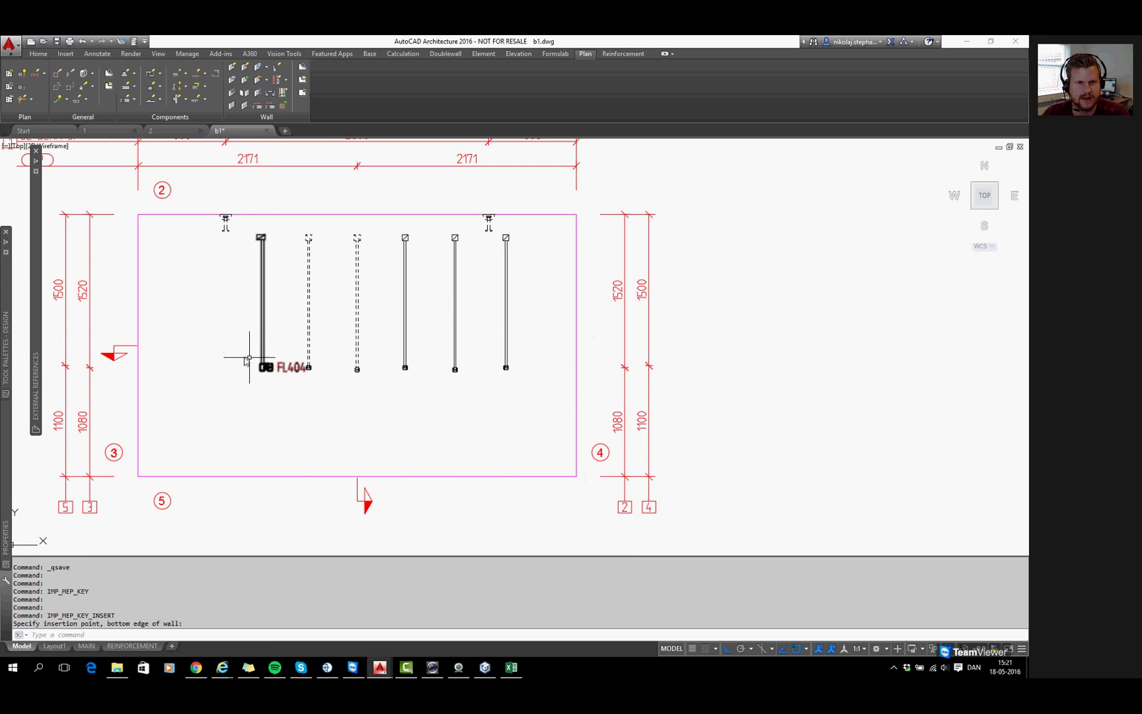
pyautogui.scroll(1, 232, 314)
pyautogui.scroll(1, 271, 330)
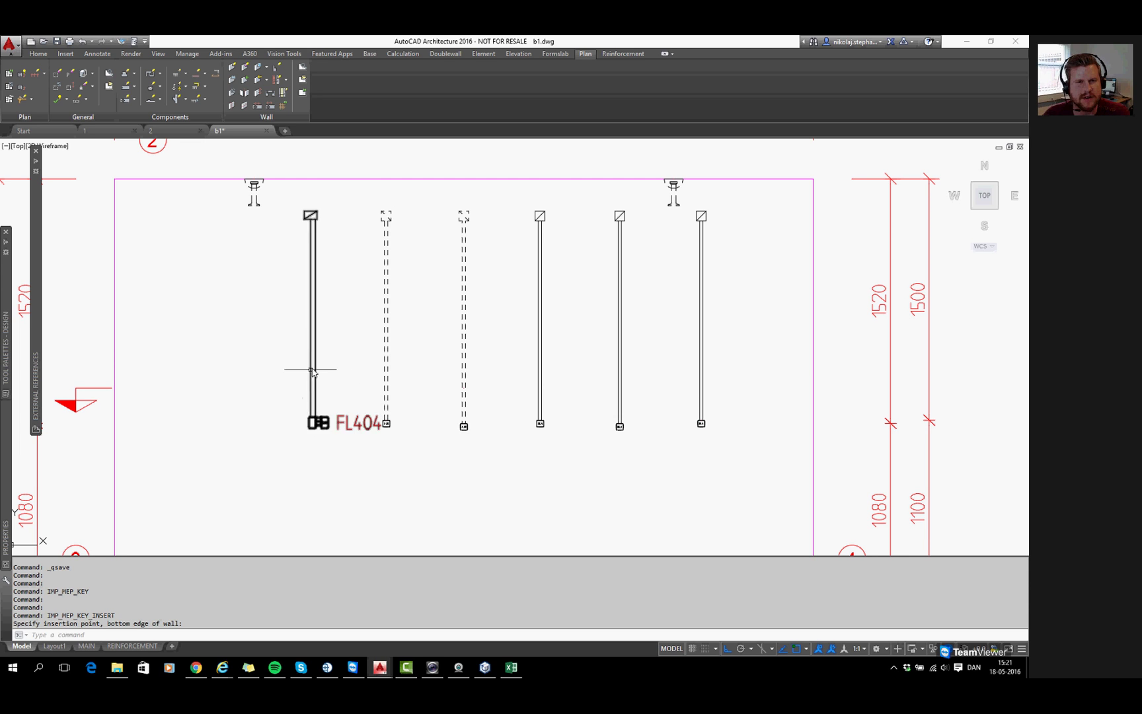
# Update the element's MTO for all schedules, accepting the redraw of the element and reinforcement views and the update of lifts and bracings
pyautogui.scroll(-2, 316, 360)
pyautogui.moveTo(347, 339); pyautogui.dragTo(388, 384, button='middle')
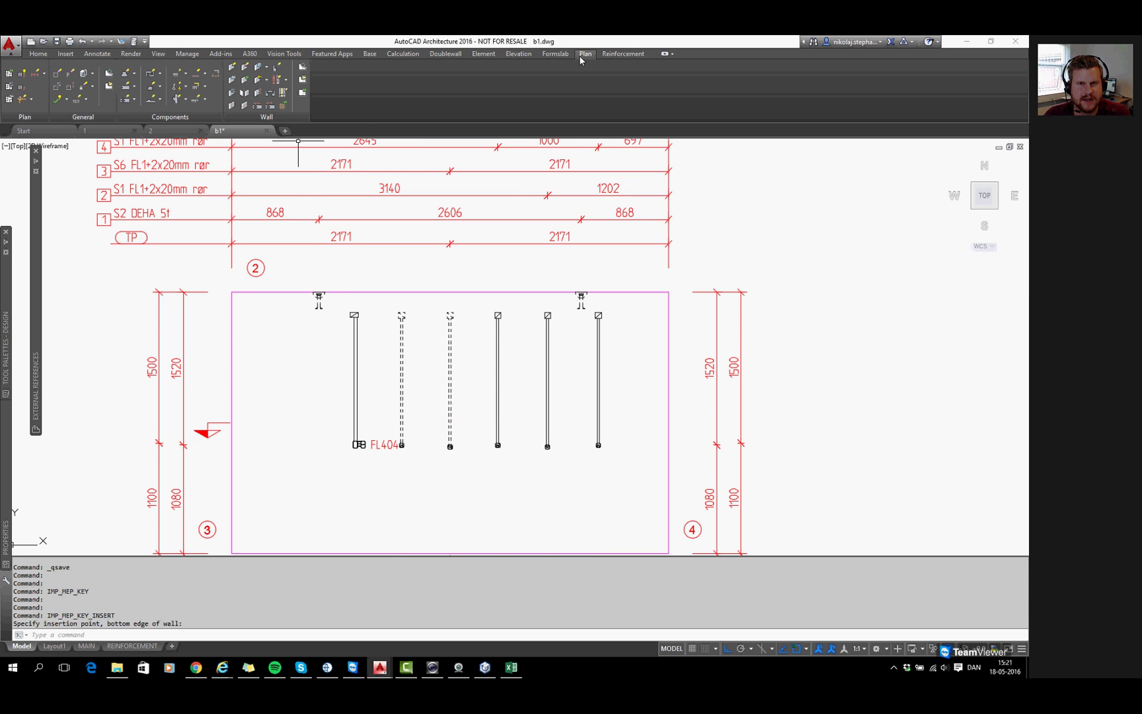
pyautogui.click(482, 55)
pyautogui.click(190, 80)
pyautogui.press('Return')
pyautogui.press('Return')
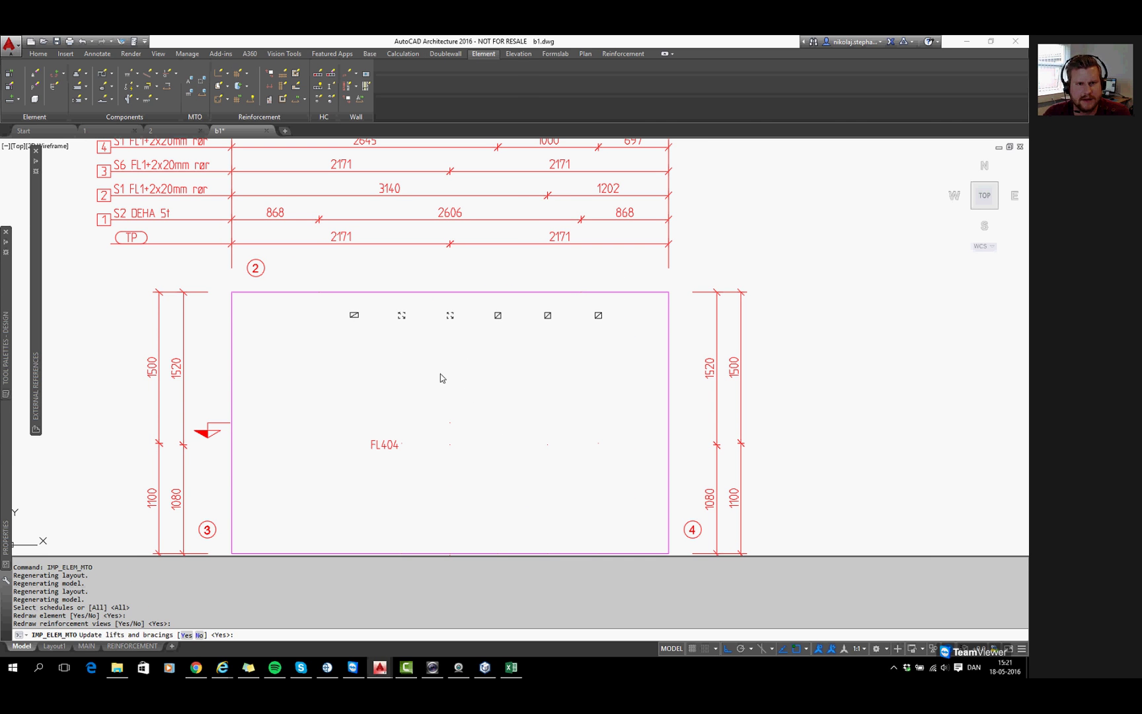
pyautogui.press('Return')
# Examine the FL404 dimension line above the wall, and check the webinar agenda slide in Internet Explorer
pyautogui.scroll(-4, 408, 382)
pyautogui.scroll(4, 392, 291)
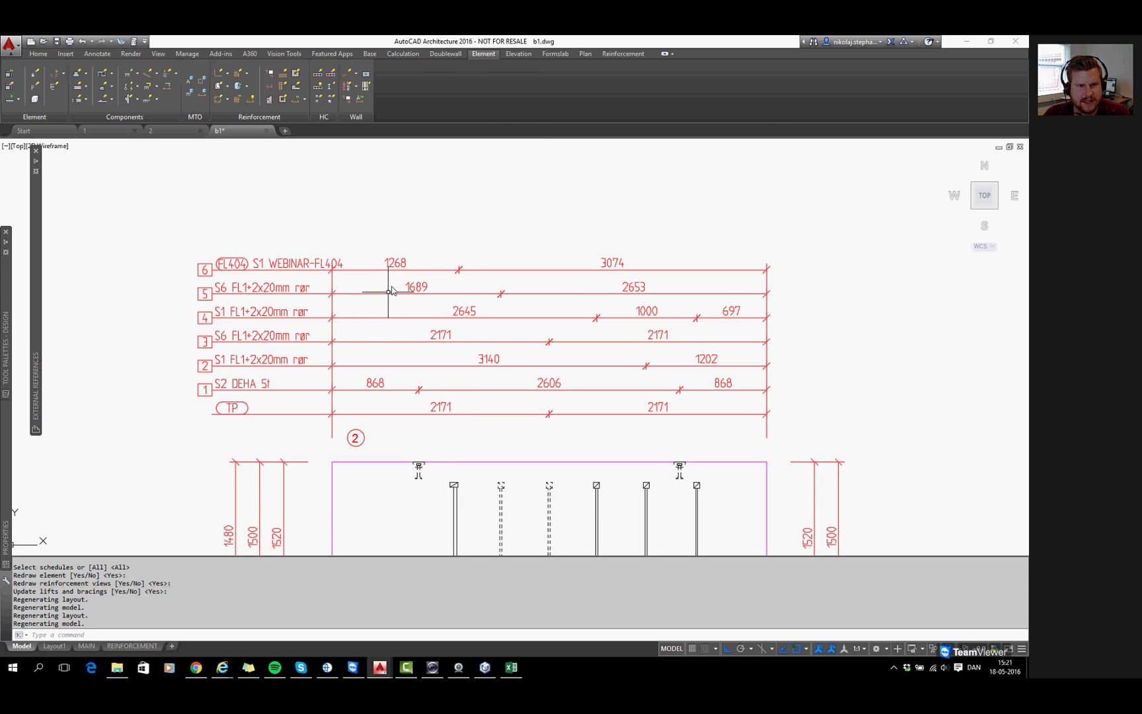
pyautogui.scroll(2, 392, 291)
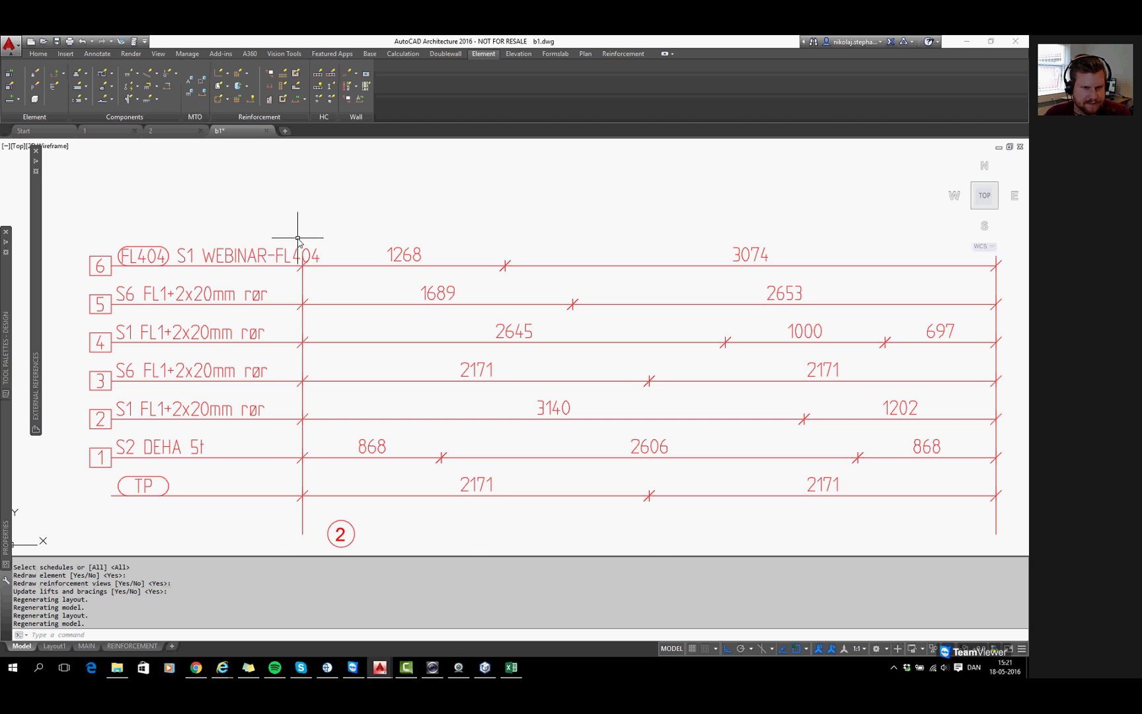
pyautogui.scroll(-2, 355, 255)
pyautogui.scroll(-2, 355, 254)
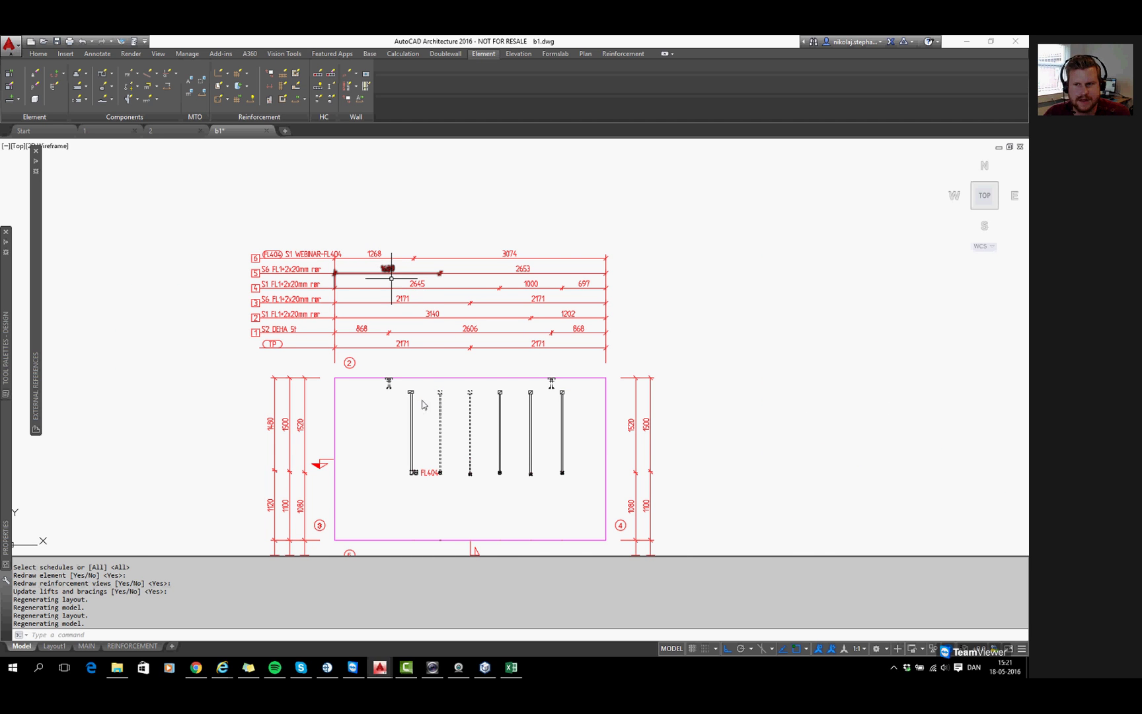
pyautogui.scroll(2, 389, 331)
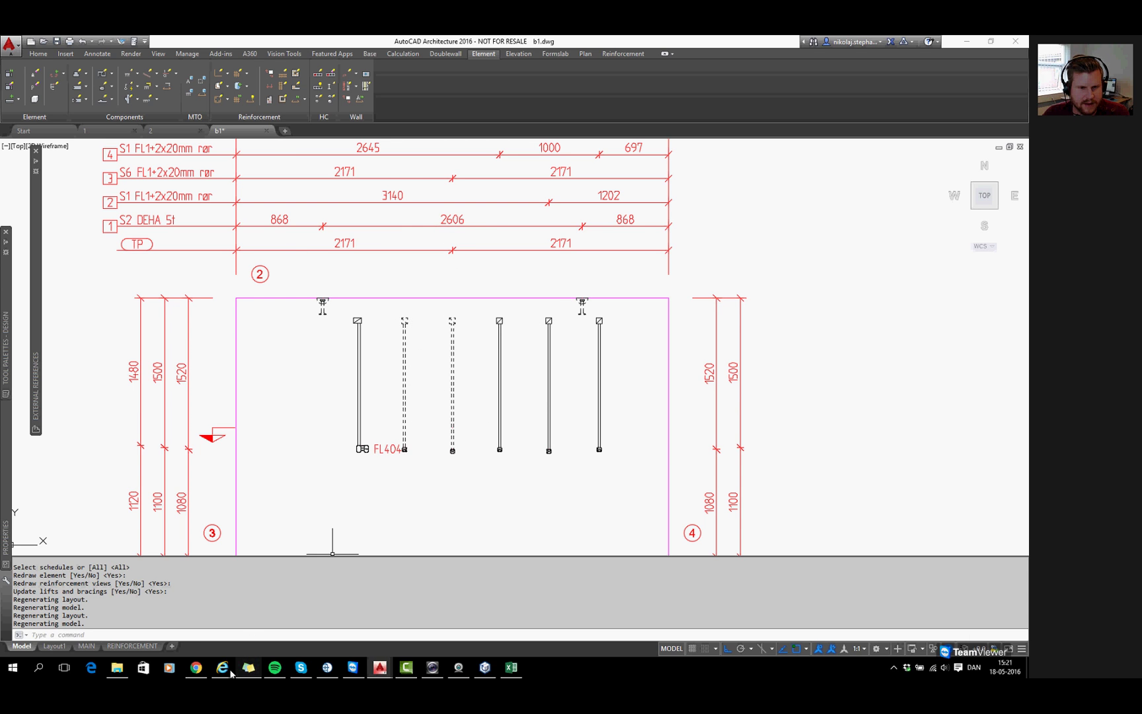
pyautogui.moveTo(225, 668)
pyautogui.click(337, 611)
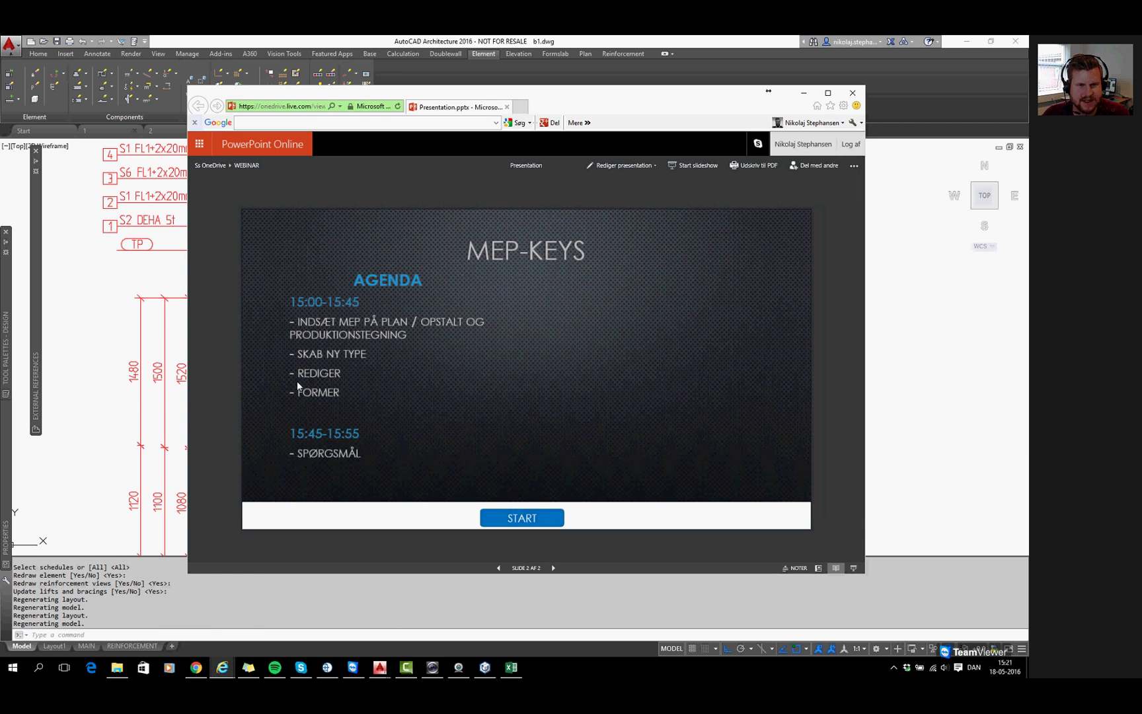
pyautogui.click(803, 92)
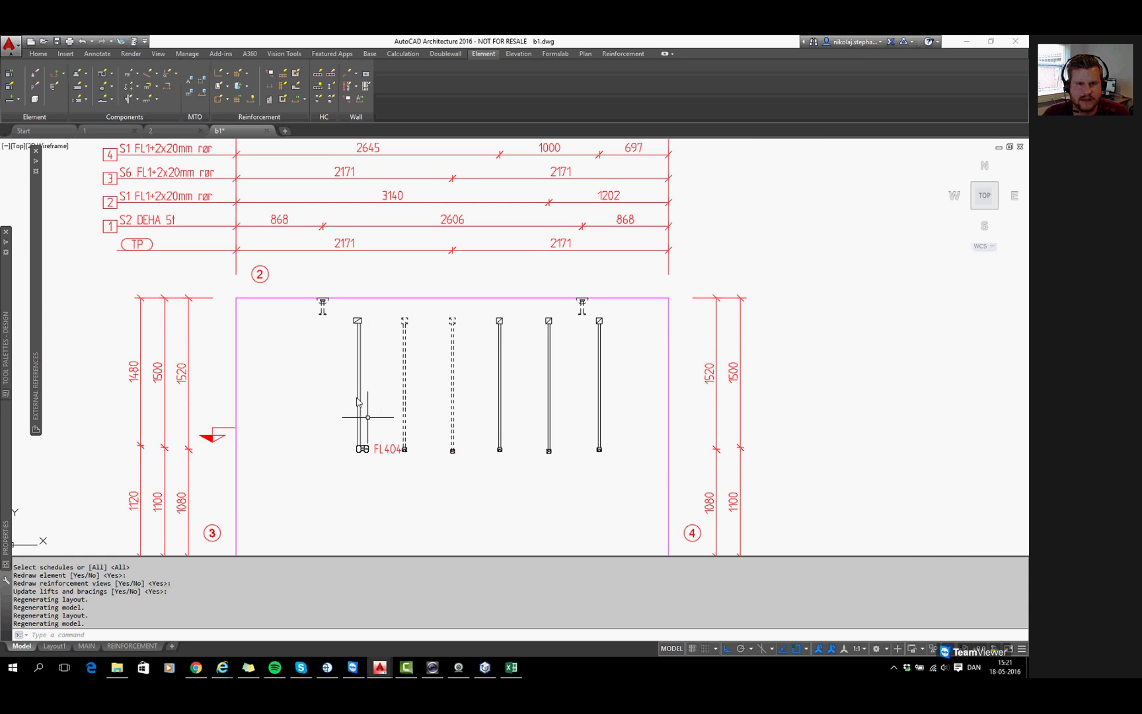
# Select the FL404 MEP key in the wall and open its properties for editing
pyautogui.scroll(2, 372, 395)
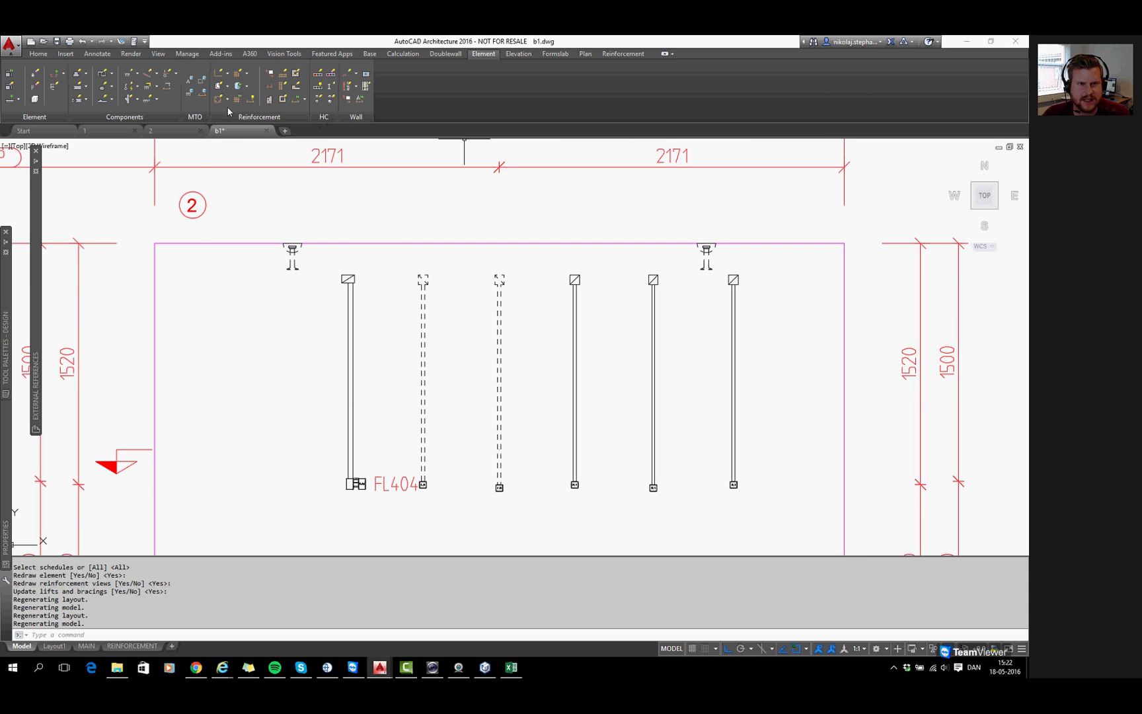
pyautogui.click(141, 88)
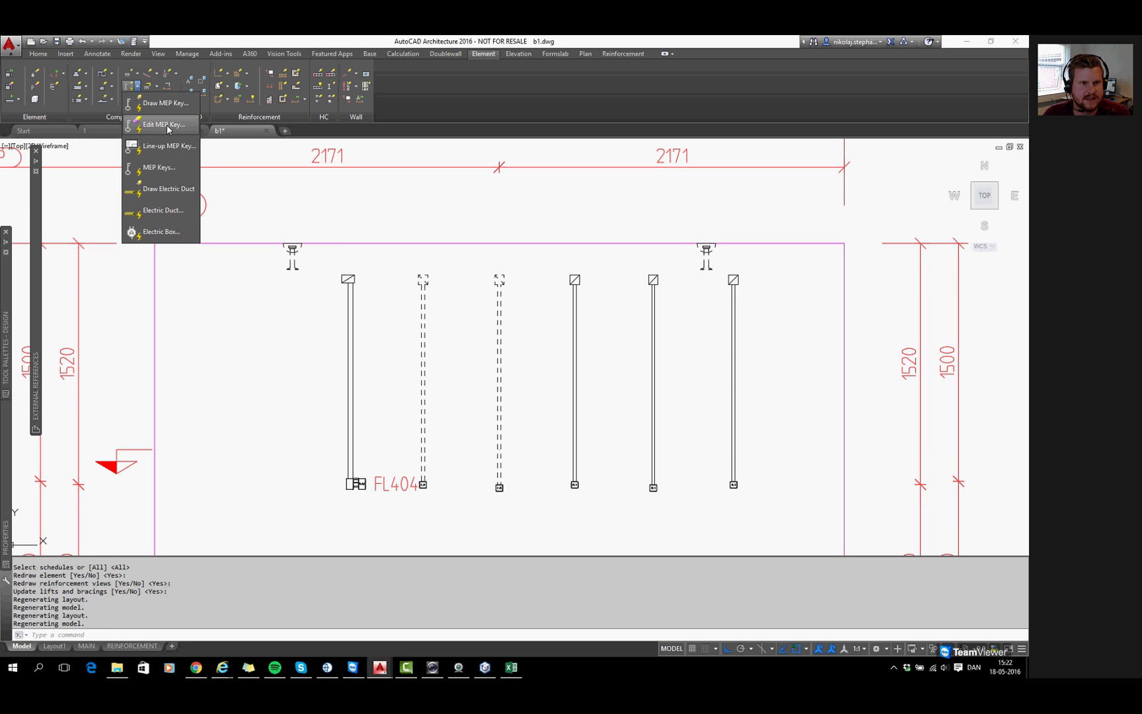
pyautogui.click(165, 124)
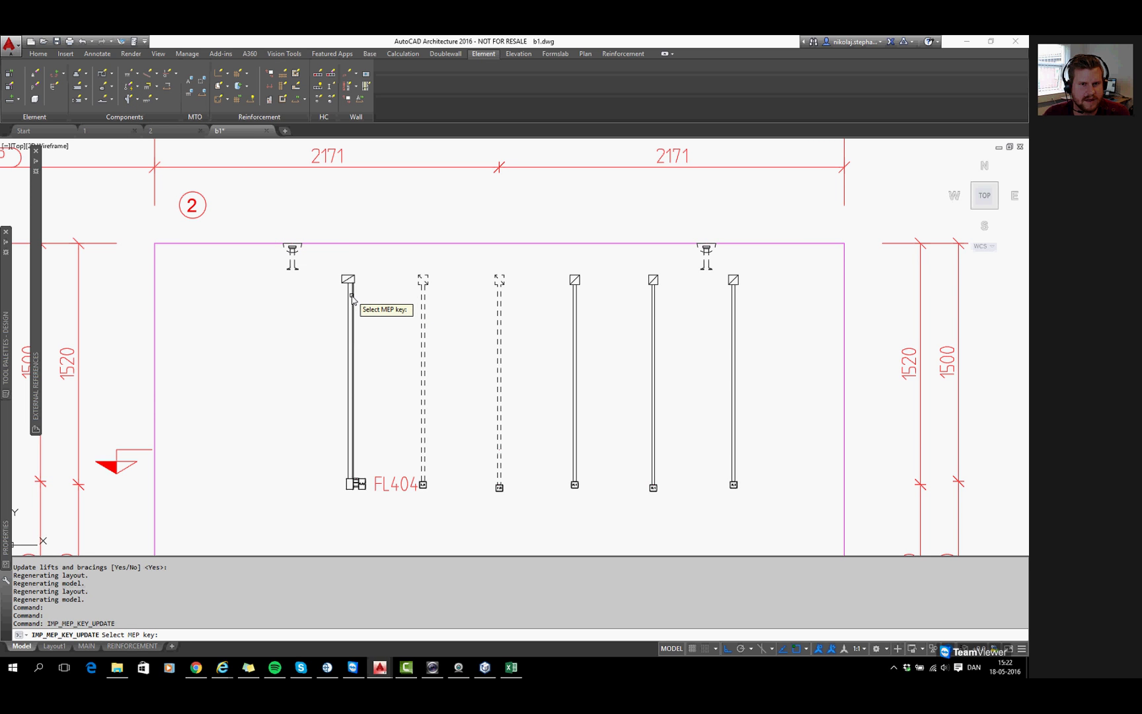
pyautogui.click(352, 299)
pyautogui.press('Return')
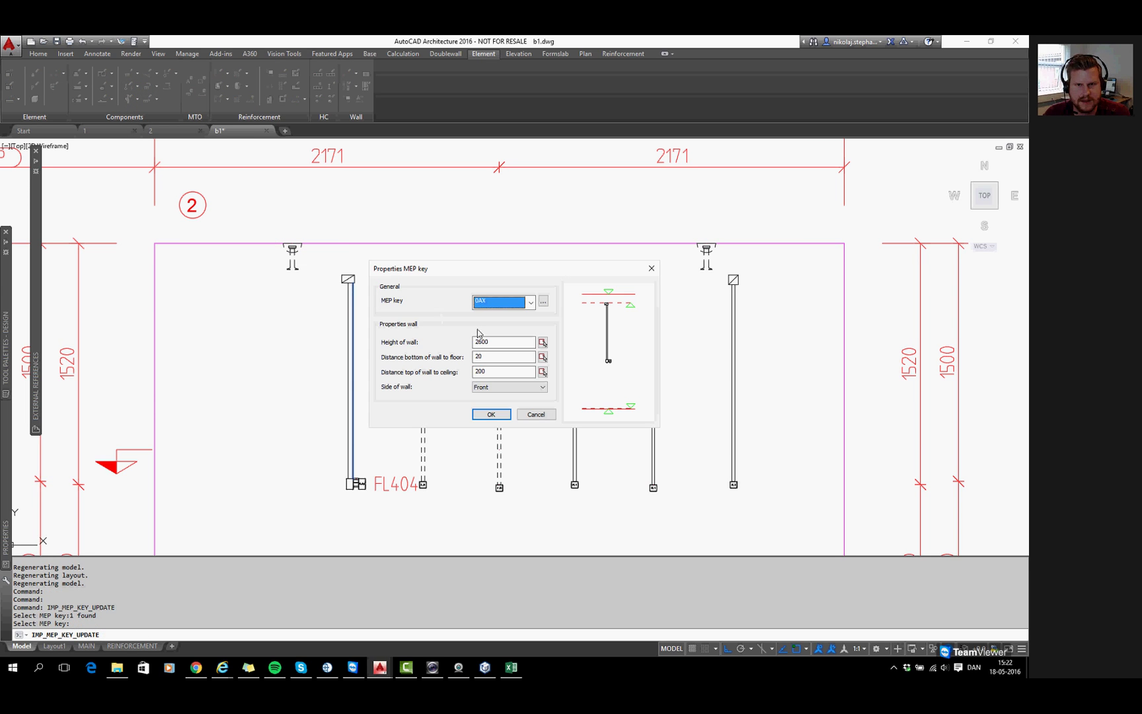
# Try switching the selected key to another MEP key type, and set it back to 0AX
pyautogui.click(532, 303)
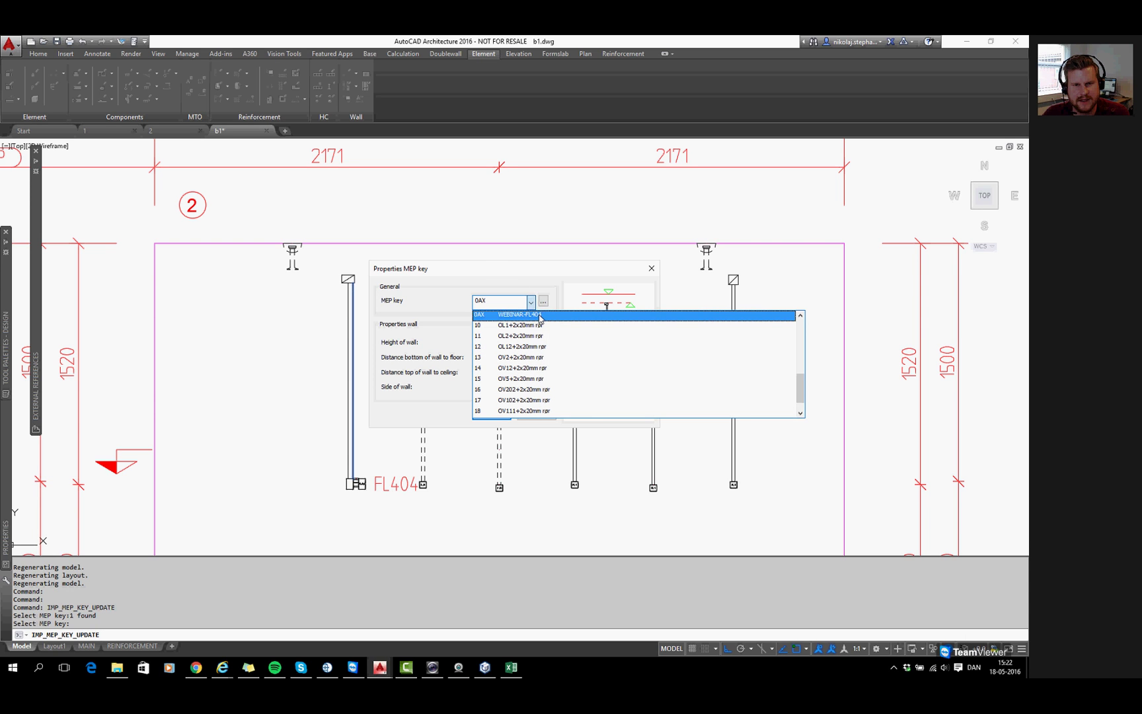
pyautogui.click(529, 325)
pyautogui.click(529, 302)
pyautogui.scroll(1, 530, 318)
pyautogui.click(532, 315)
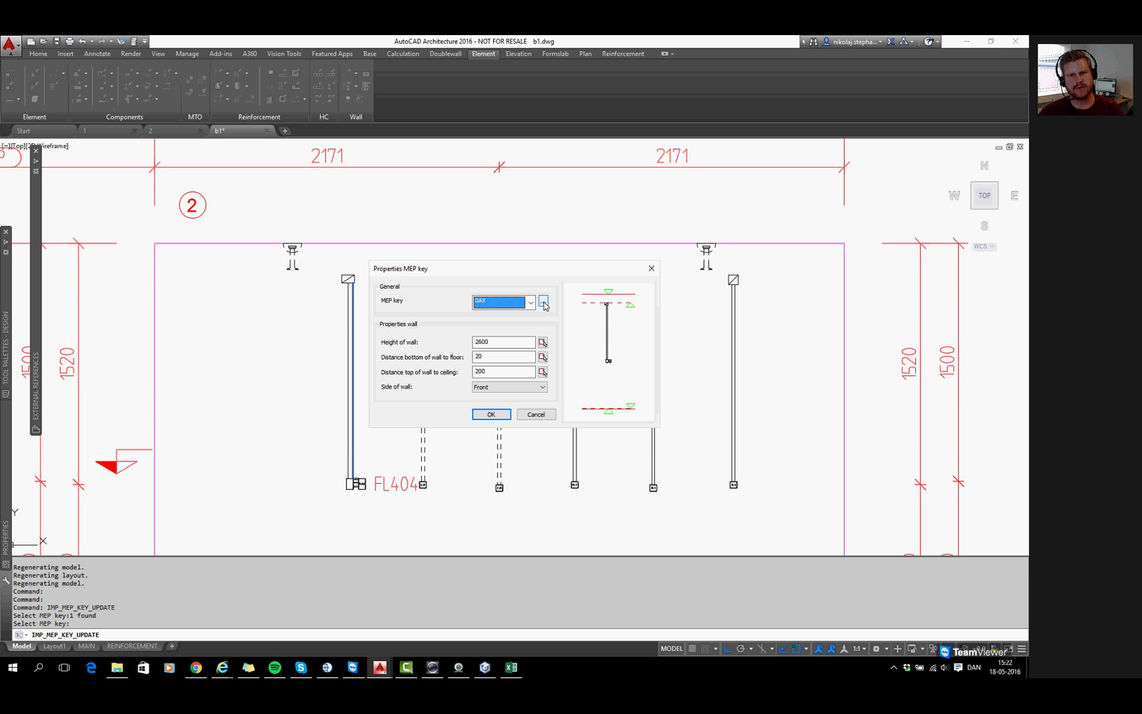
# Edit the definition of MEP key 0AX, adding a second duct connection with 2 ducts at a spacing of 30
pyautogui.click(543, 303)
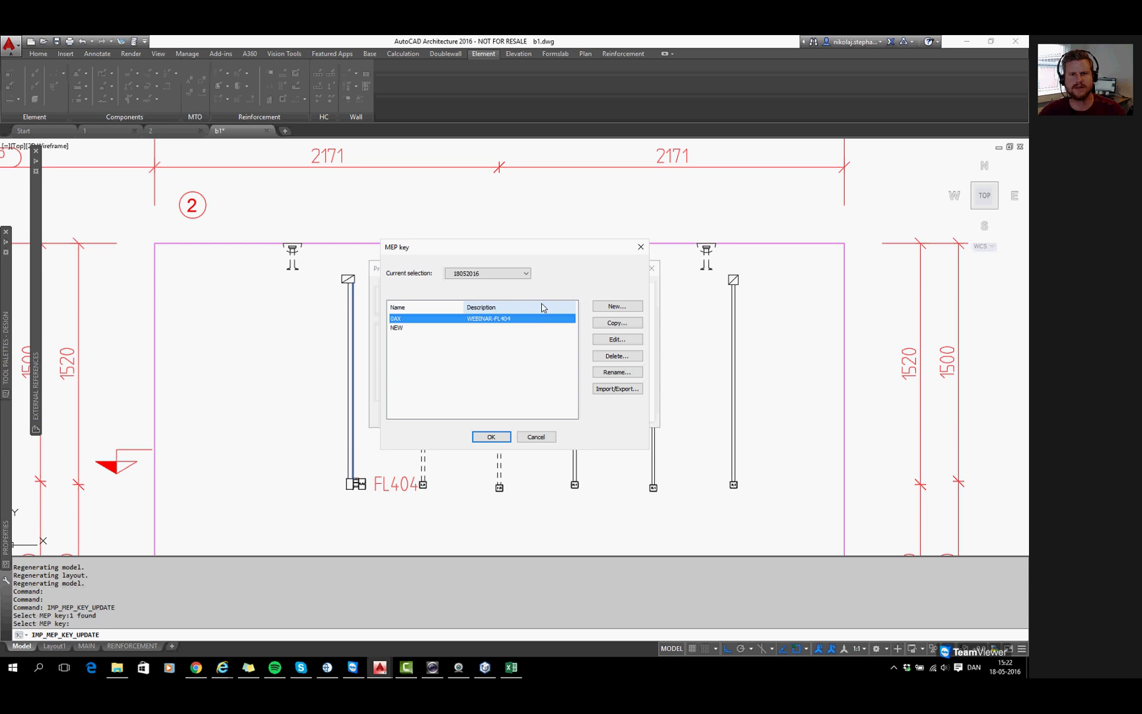
pyautogui.click(633, 340)
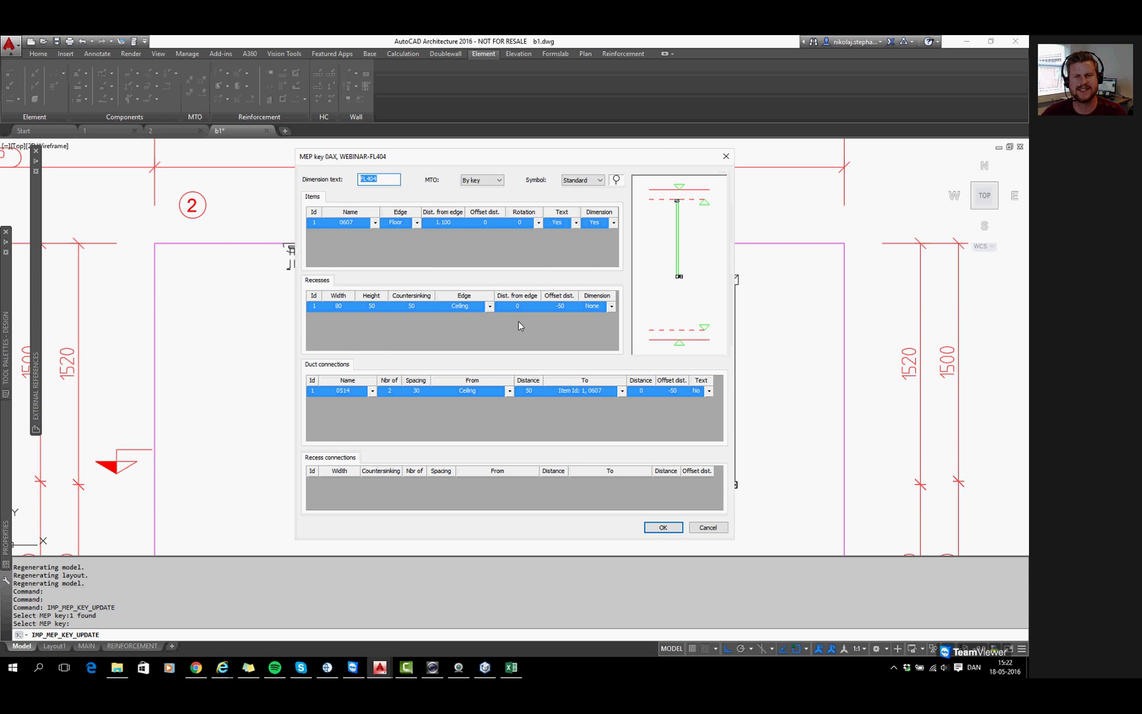
pyautogui.rightClick(359, 396)
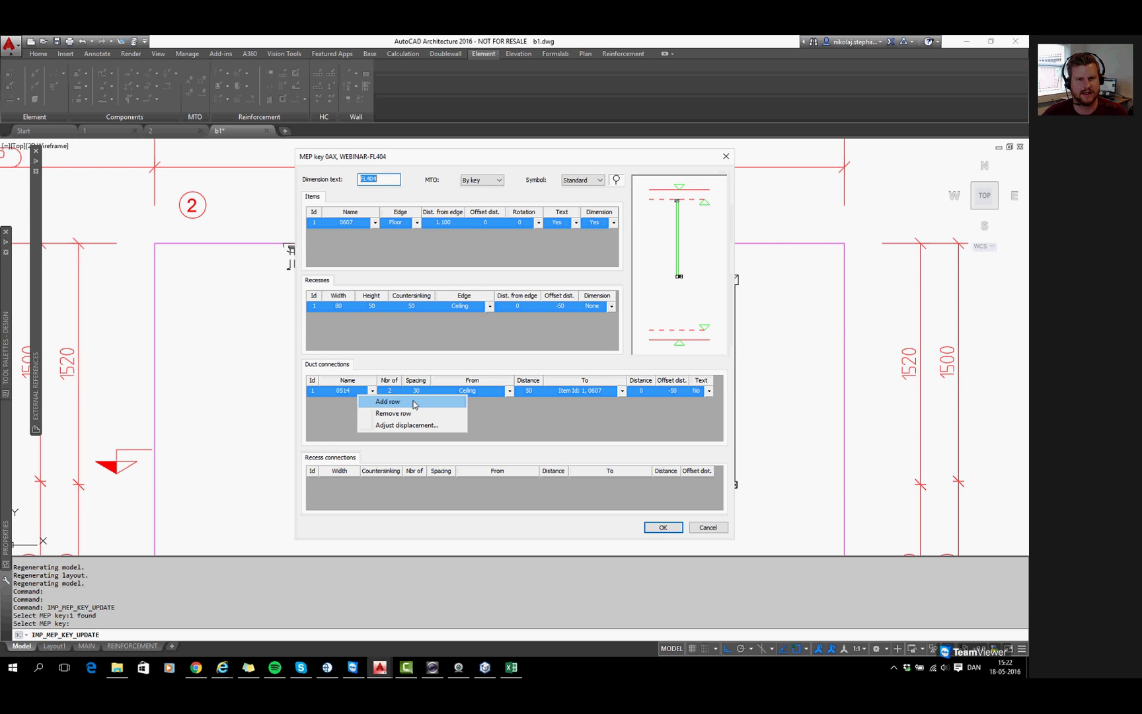
pyautogui.click(391, 401)
pyautogui.click(390, 402)
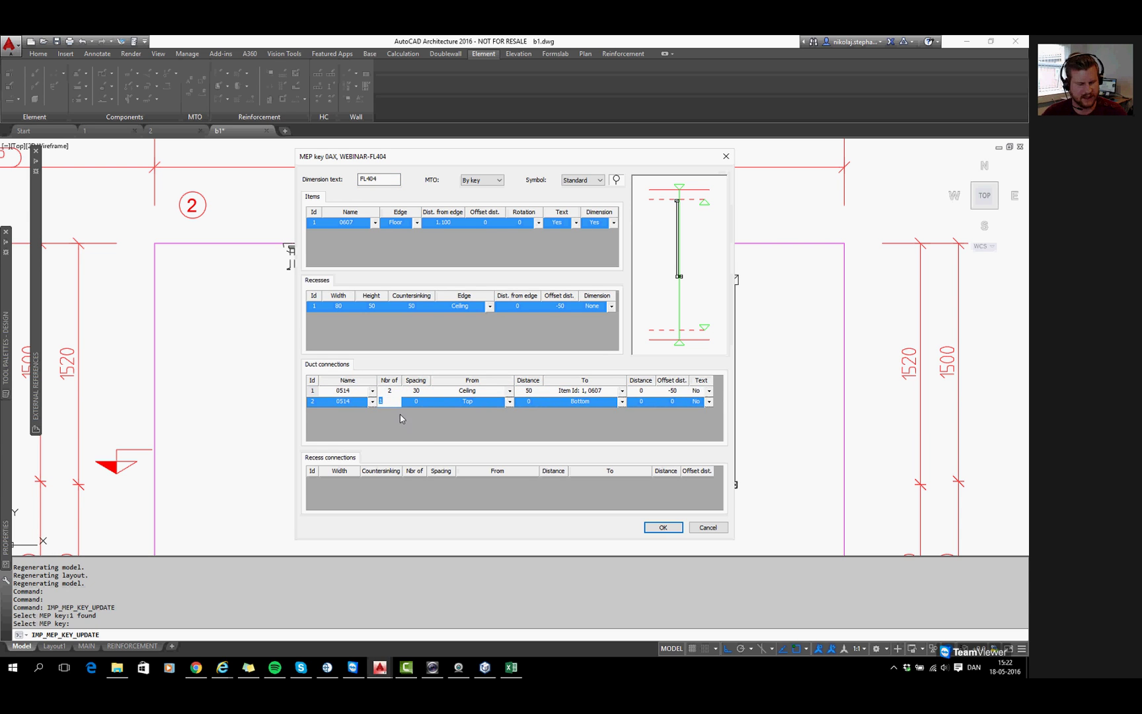
pyautogui.write('2')
pyautogui.press('Tab')
pyautogui.write('30')
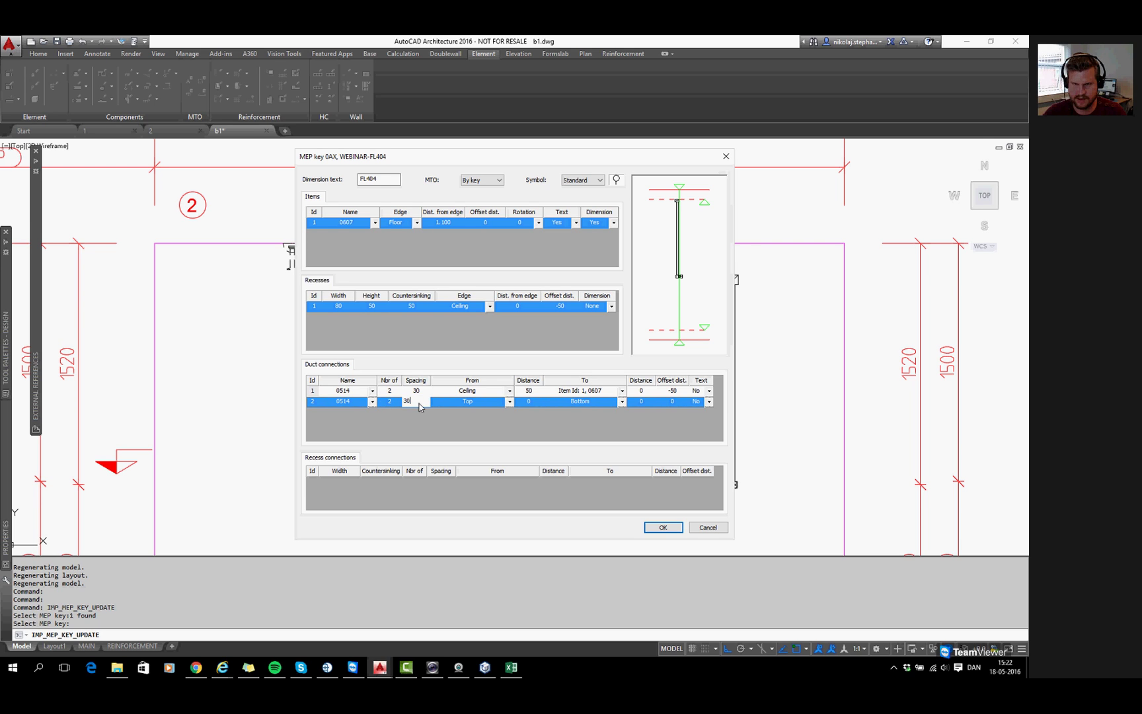
# Run the second duct connection from Ceiling at distance 50 to Item Id 1, 0607, with an offset distance of 50
pyautogui.click(672, 400)
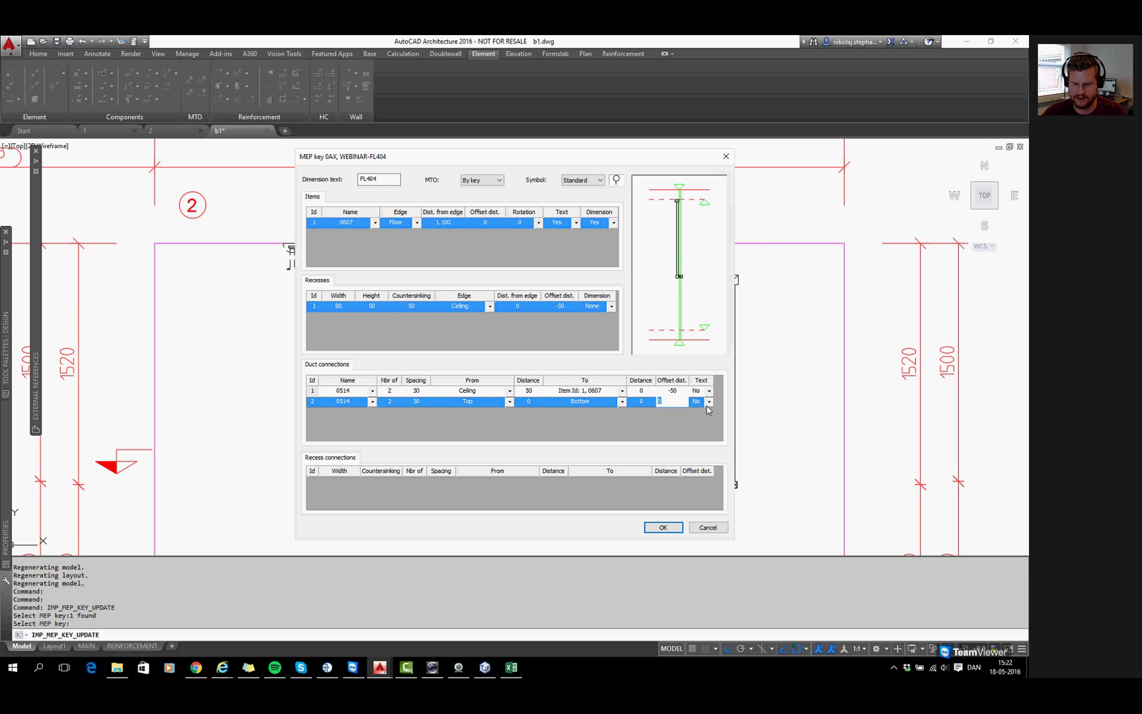
pyautogui.click(621, 401)
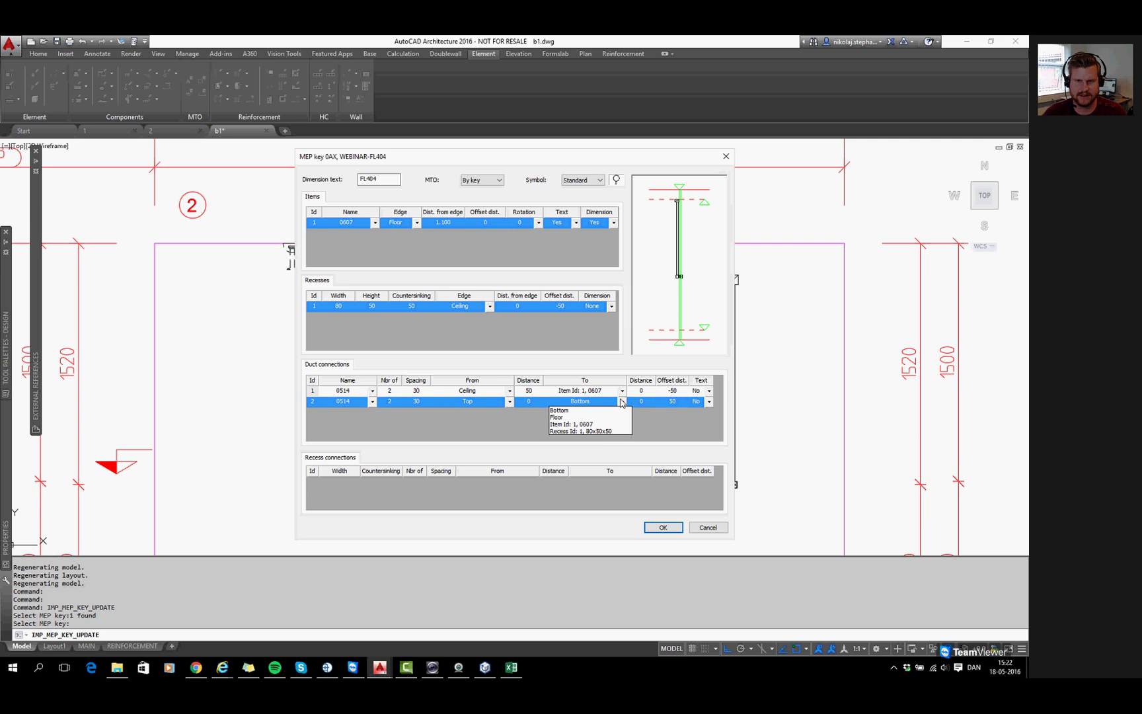
pyautogui.click(599, 424)
pyautogui.click(508, 401)
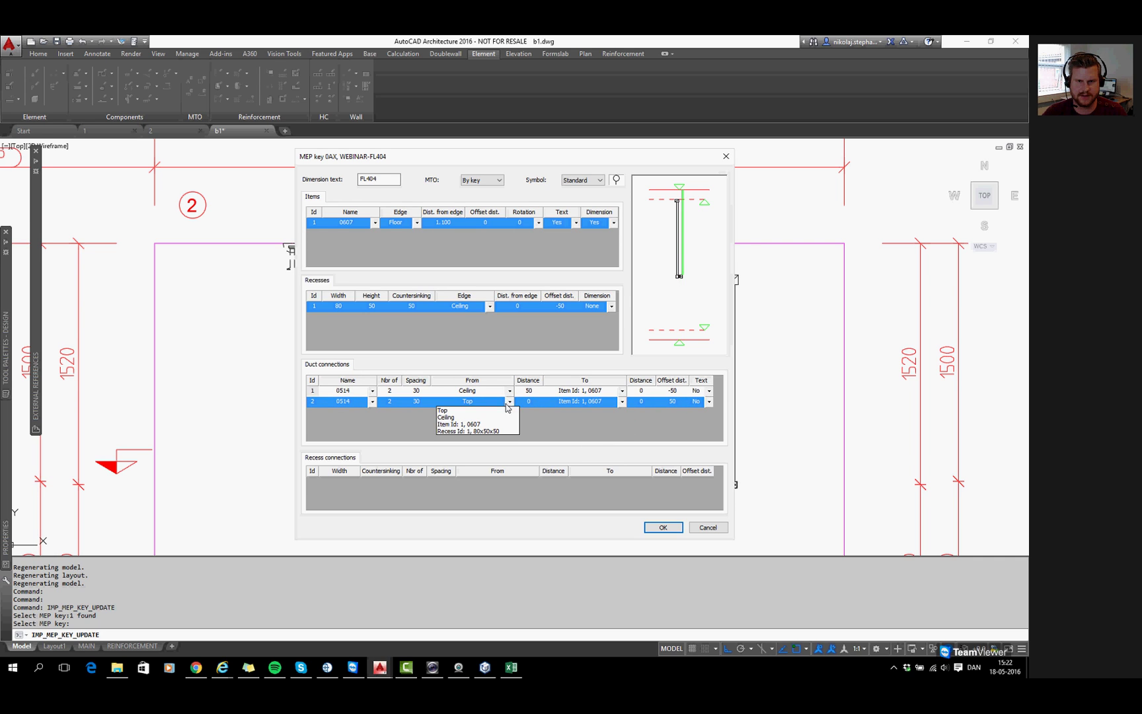
pyautogui.click(494, 417)
pyautogui.click(532, 402)
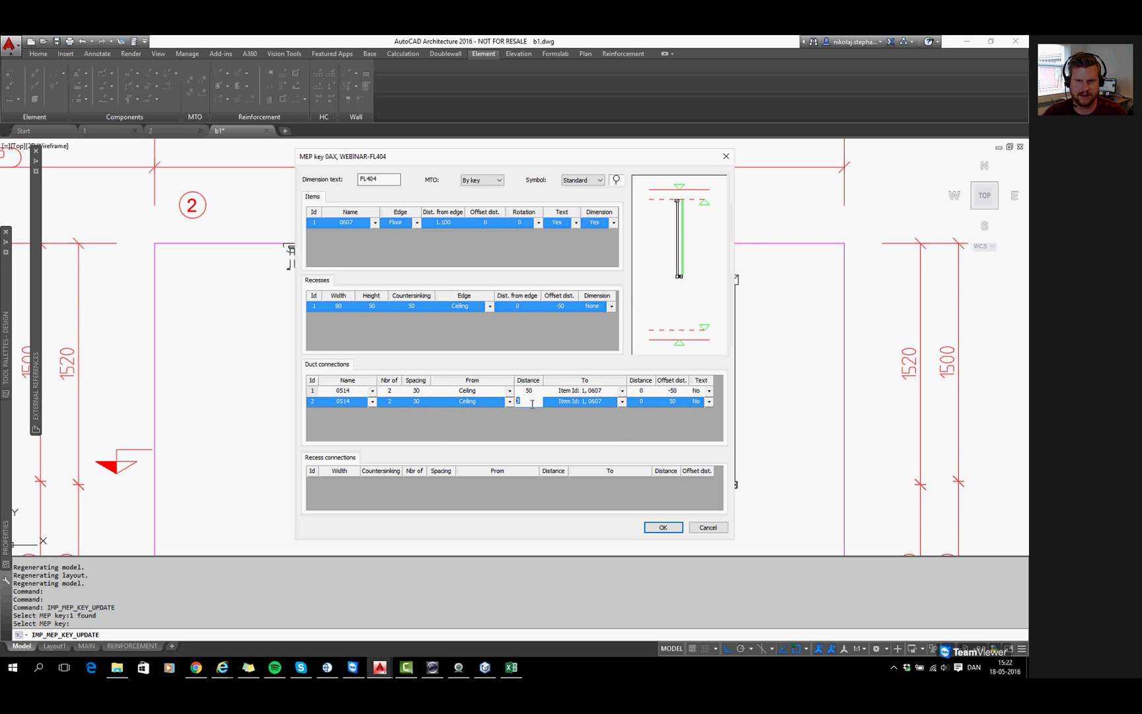
pyautogui.write('50')
pyautogui.press('Return')
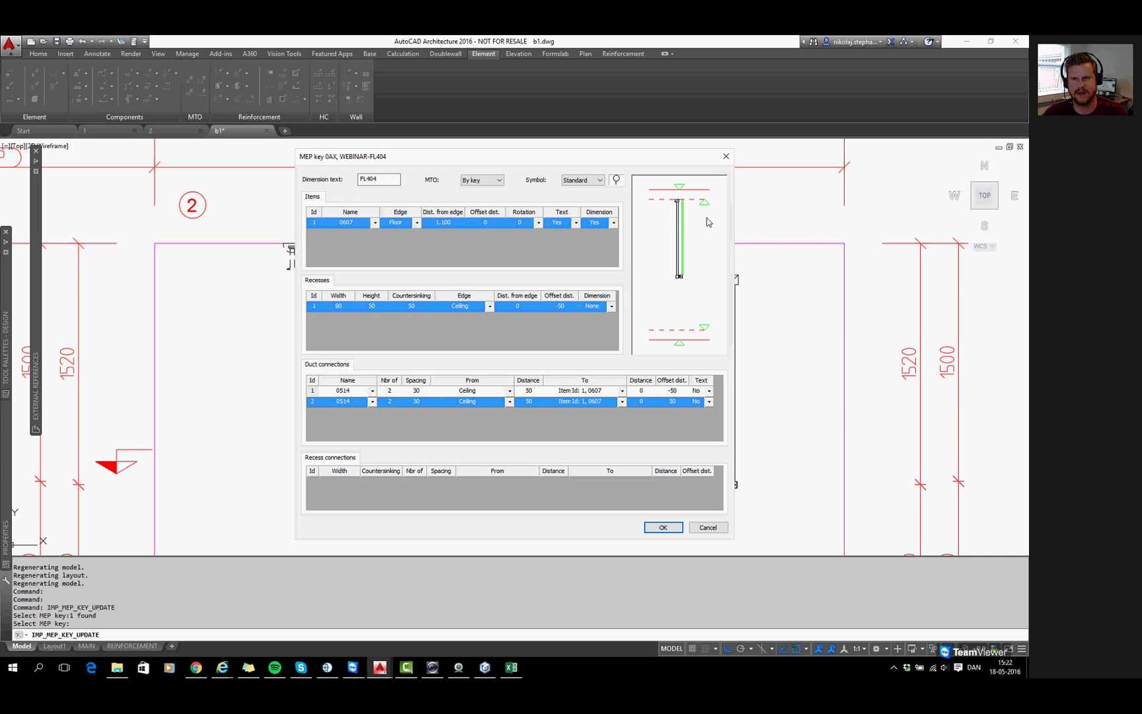
# Set the recess width to 250 and its offset distance to 0
pyautogui.click(341, 306)
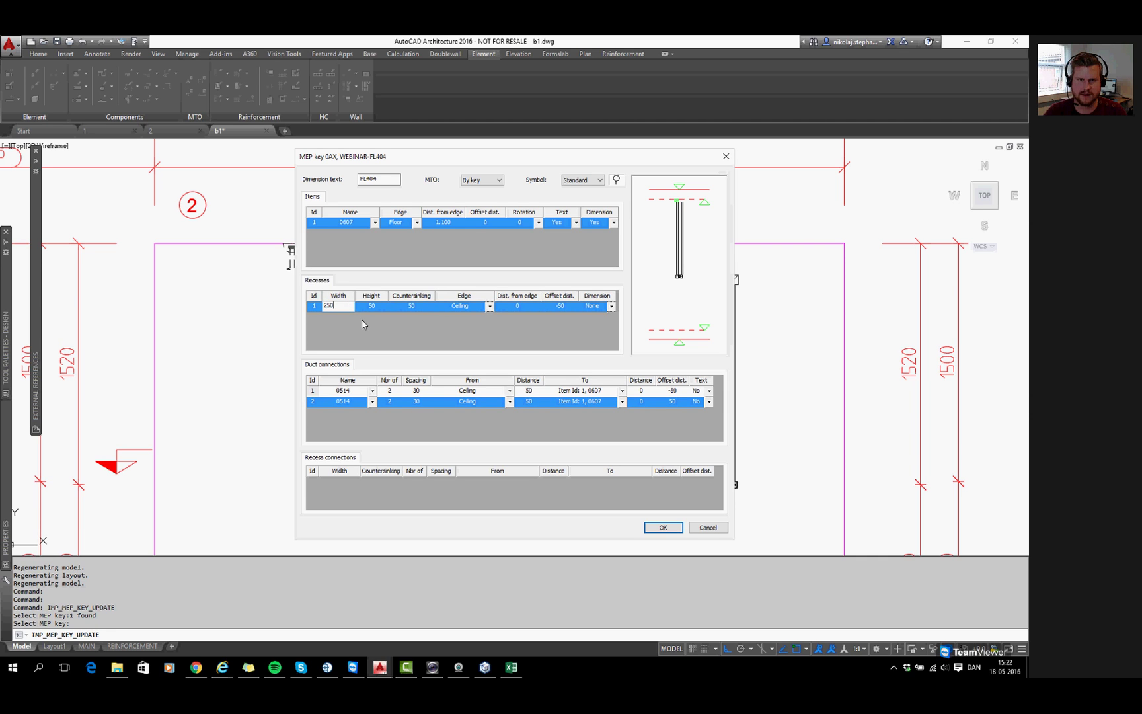
pyautogui.press('Return')
pyautogui.click(560, 307)
pyautogui.write('0')
pyautogui.press('Return')
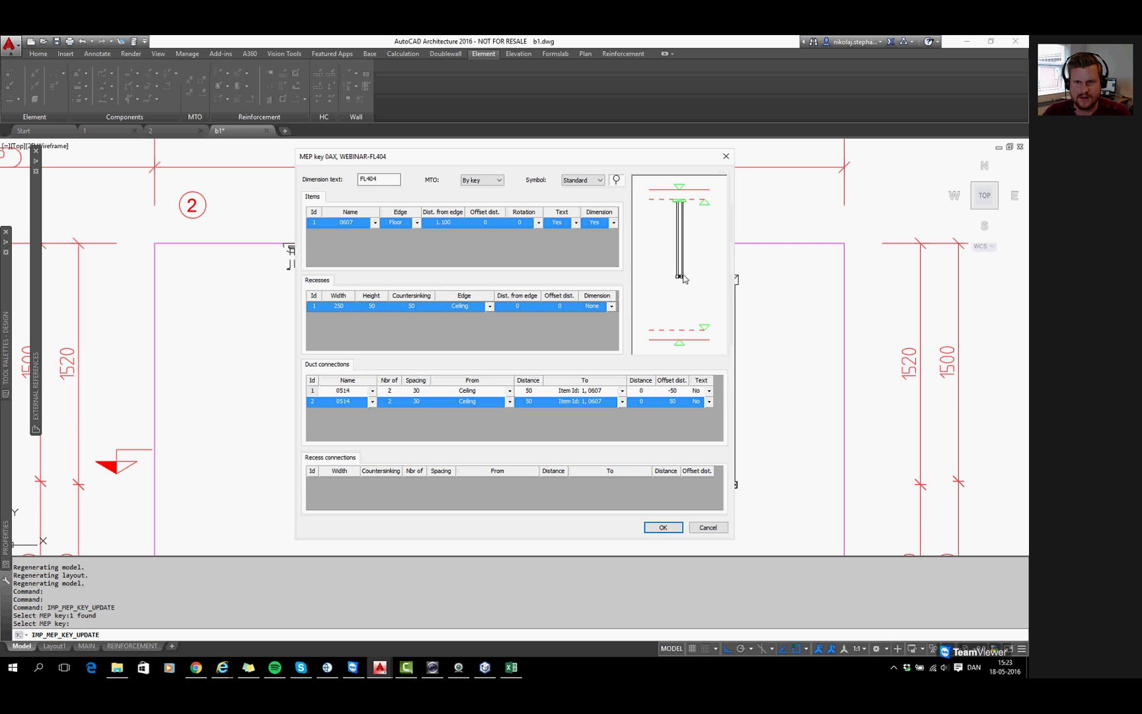
# Set the offset distance of the second duct connection to 10
pyautogui.click(677, 399)
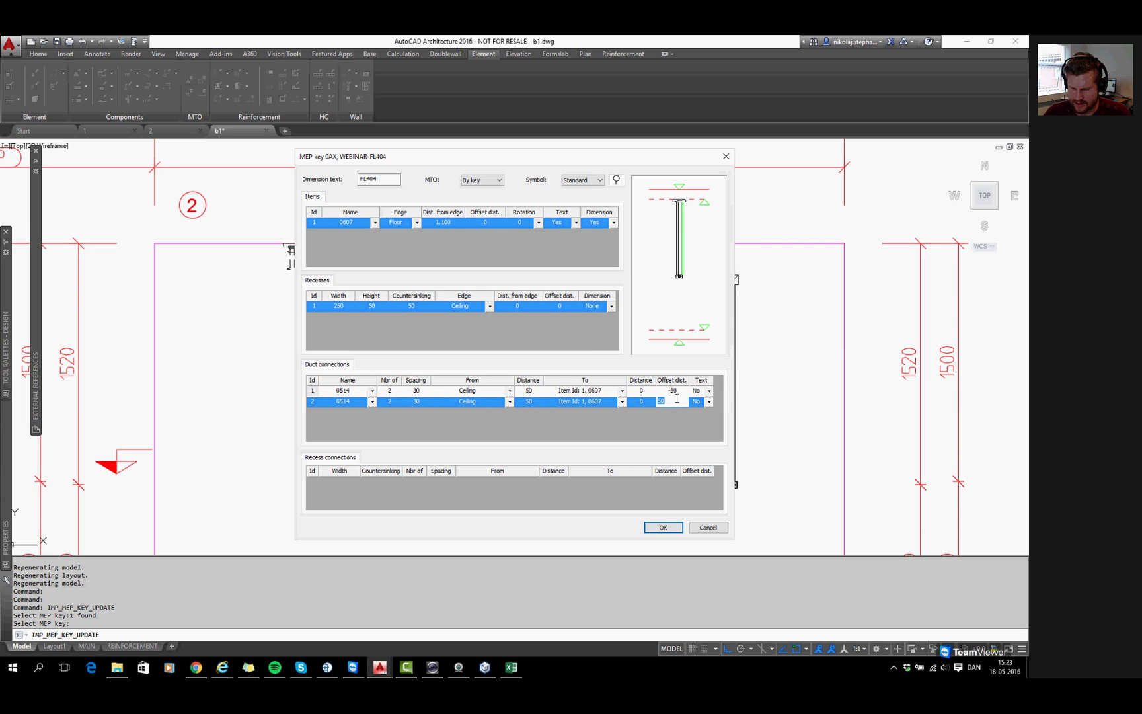
pyautogui.write('10')
pyautogui.click(671, 392)
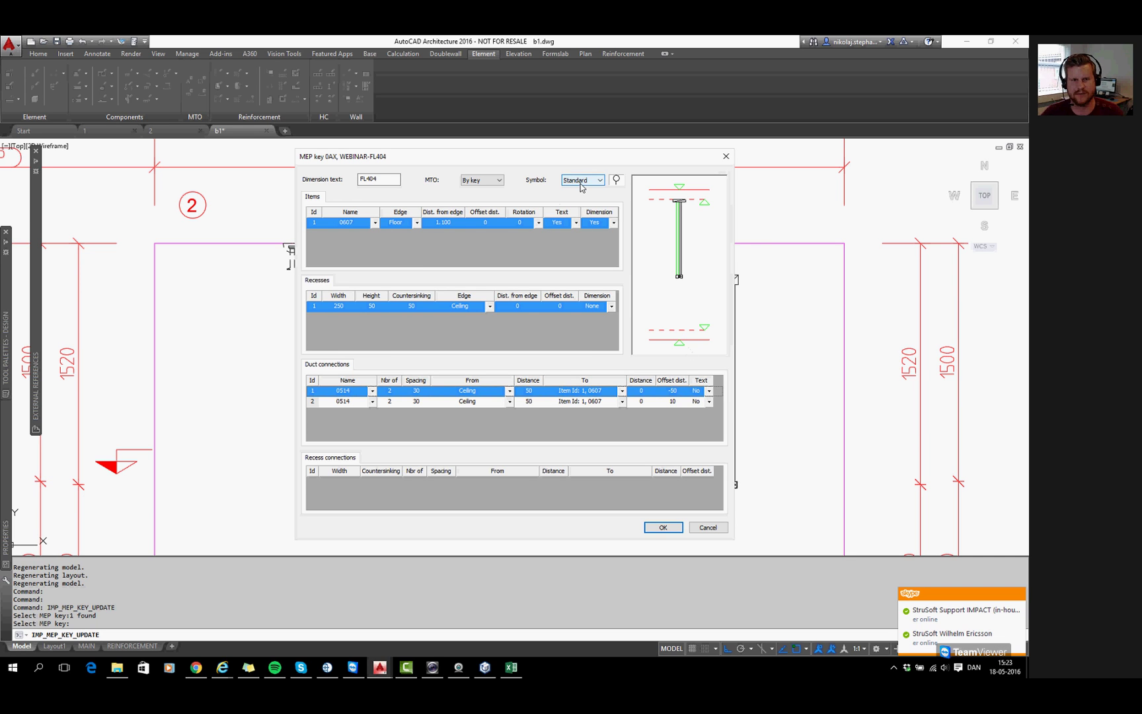
# Set the MTO option of key 0AX to By pieces and confirm the edited key definition
pyautogui.click(499, 180)
pyautogui.click(487, 197)
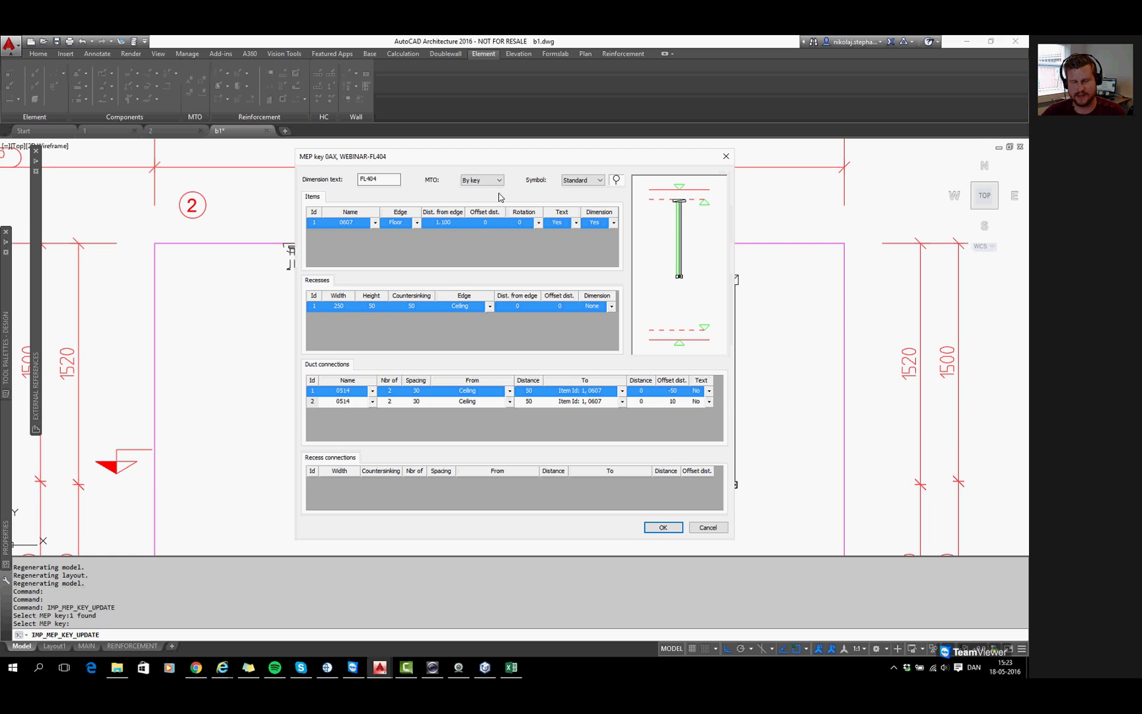
pyautogui.click(501, 182)
pyautogui.click(518, 185)
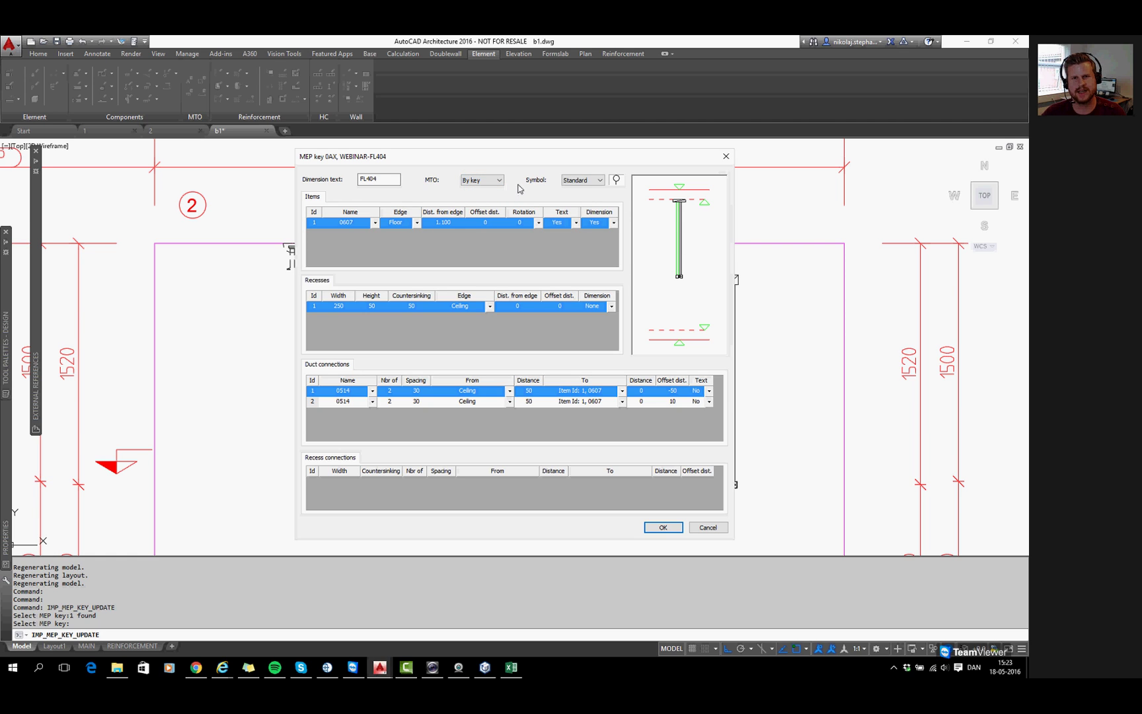
pyautogui.click(663, 527)
pyautogui.click(502, 438)
pyautogui.click(489, 413)
pyautogui.scroll(-4, 391, 341)
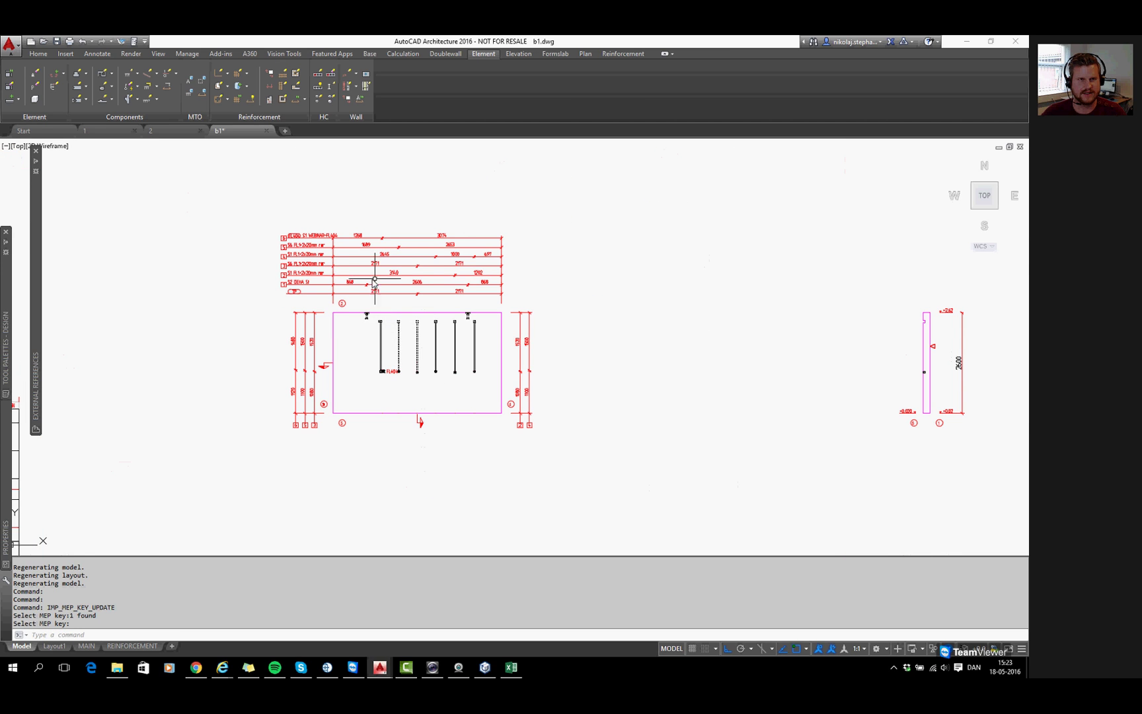
# Update the MTO for all schedules, redrawing the element and reinforcement views and updating lifts and bracings
pyautogui.click(201, 80)
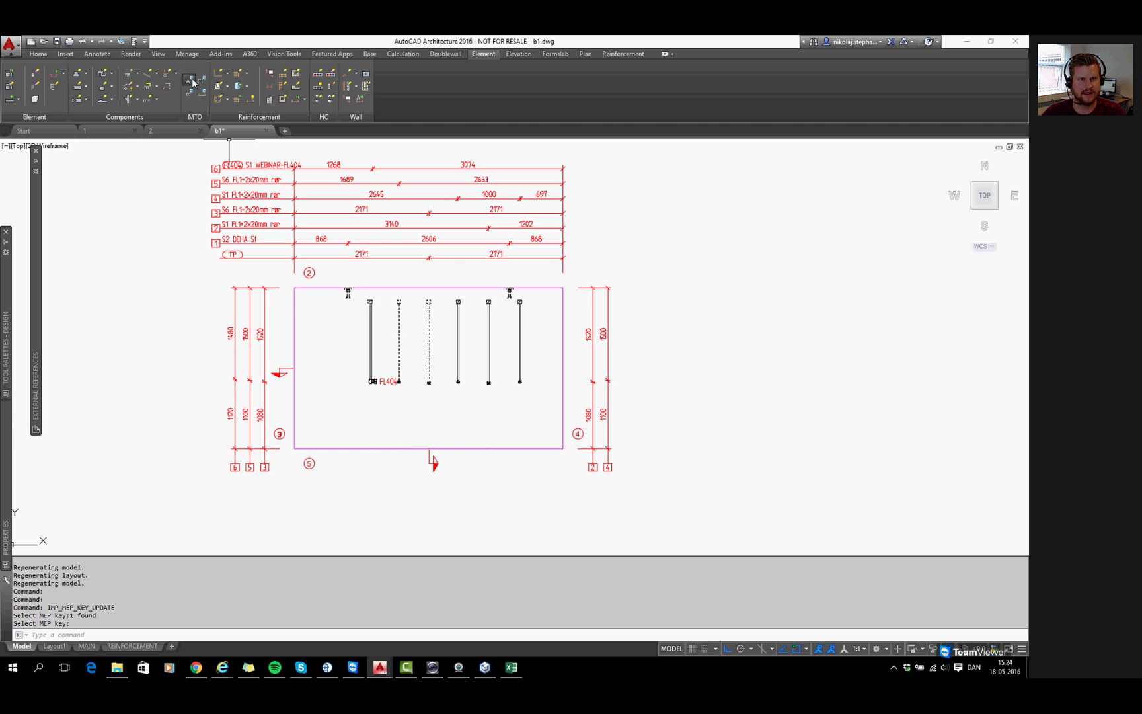
pyautogui.press('Return')
pyautogui.press('Return')
pyautogui.press('Return')
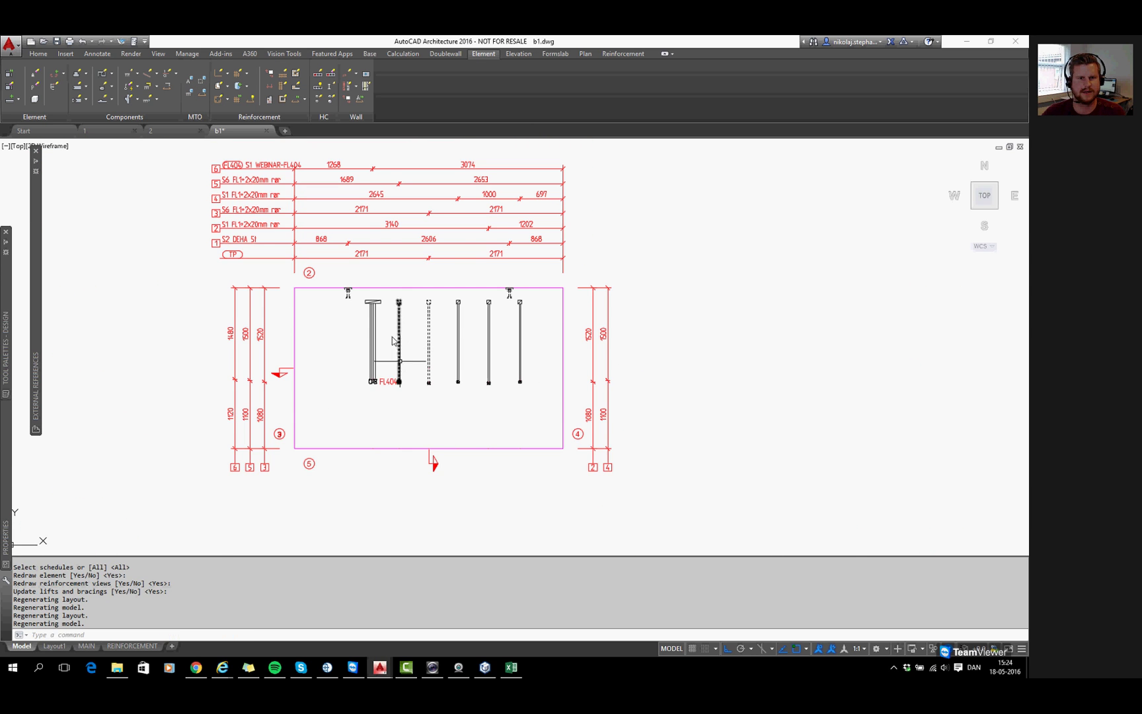
pyautogui.scroll(2, 403, 340)
pyautogui.scroll(2, 426, 328)
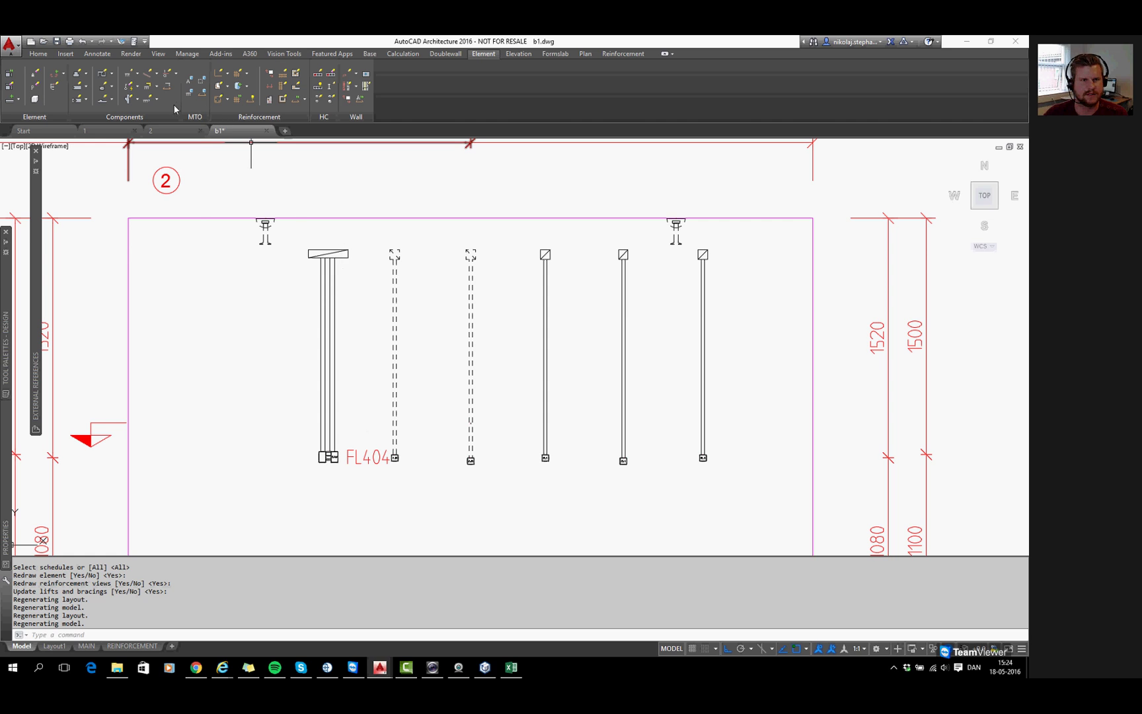
# Check the stored definition of MEP key 0AX and its entry in the Cast In Materials table
pyautogui.click(138, 89)
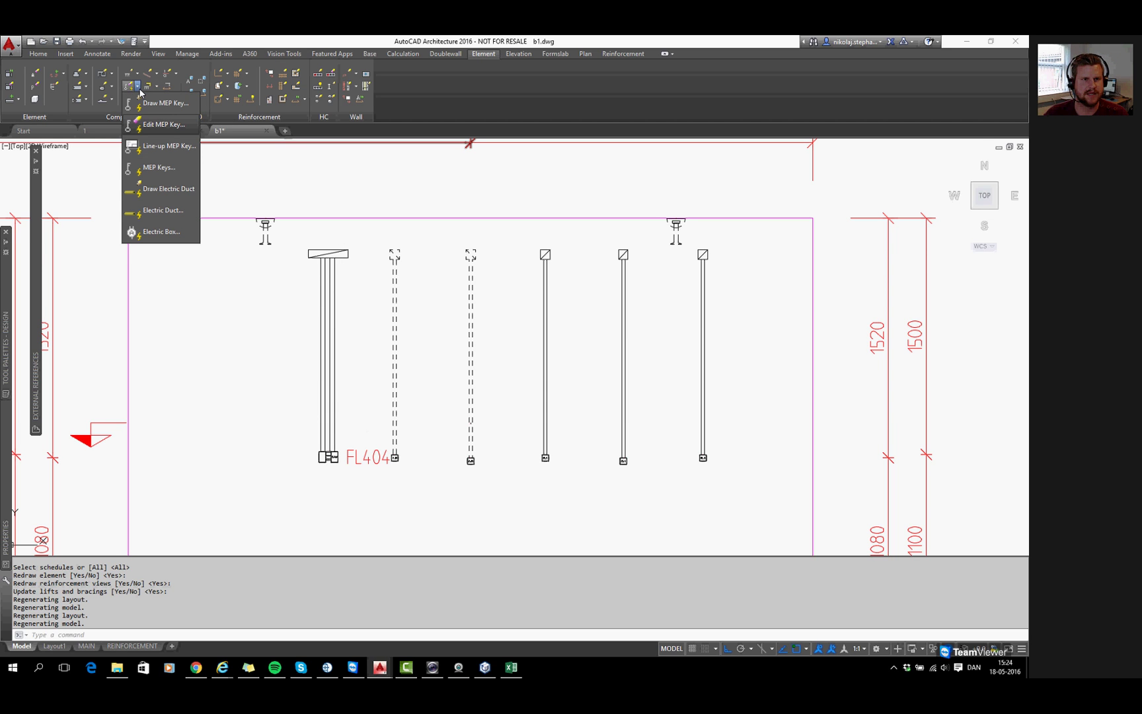
pyautogui.click(156, 167)
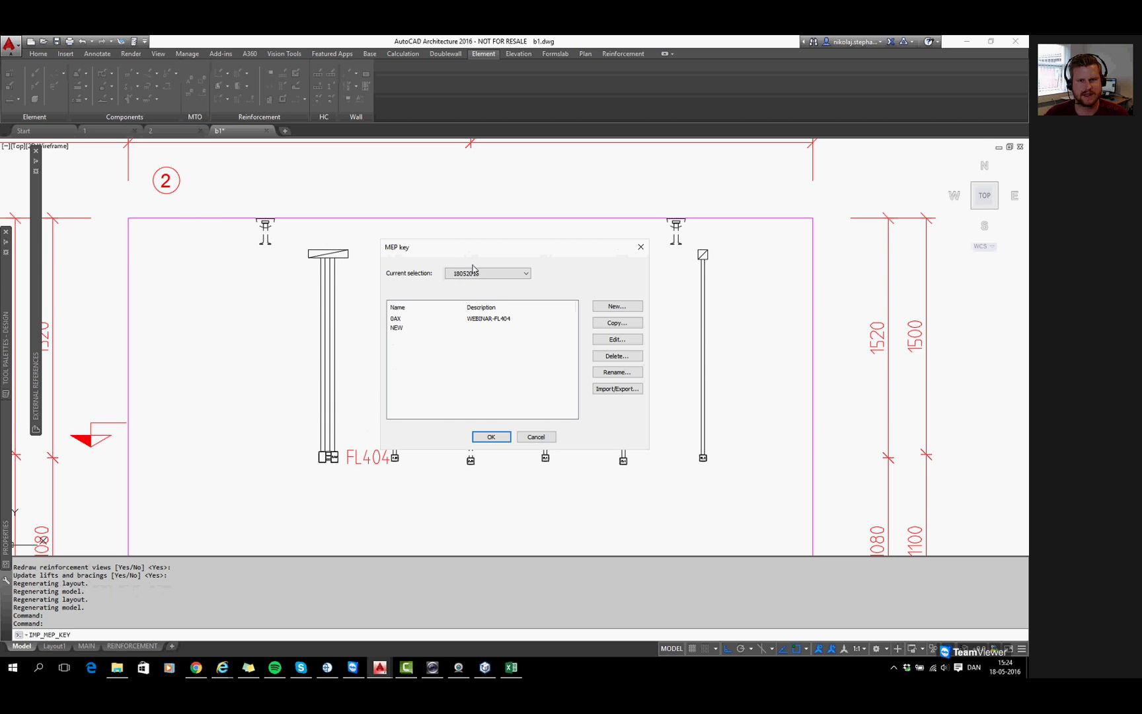
pyautogui.click(490, 319)
pyautogui.click(629, 339)
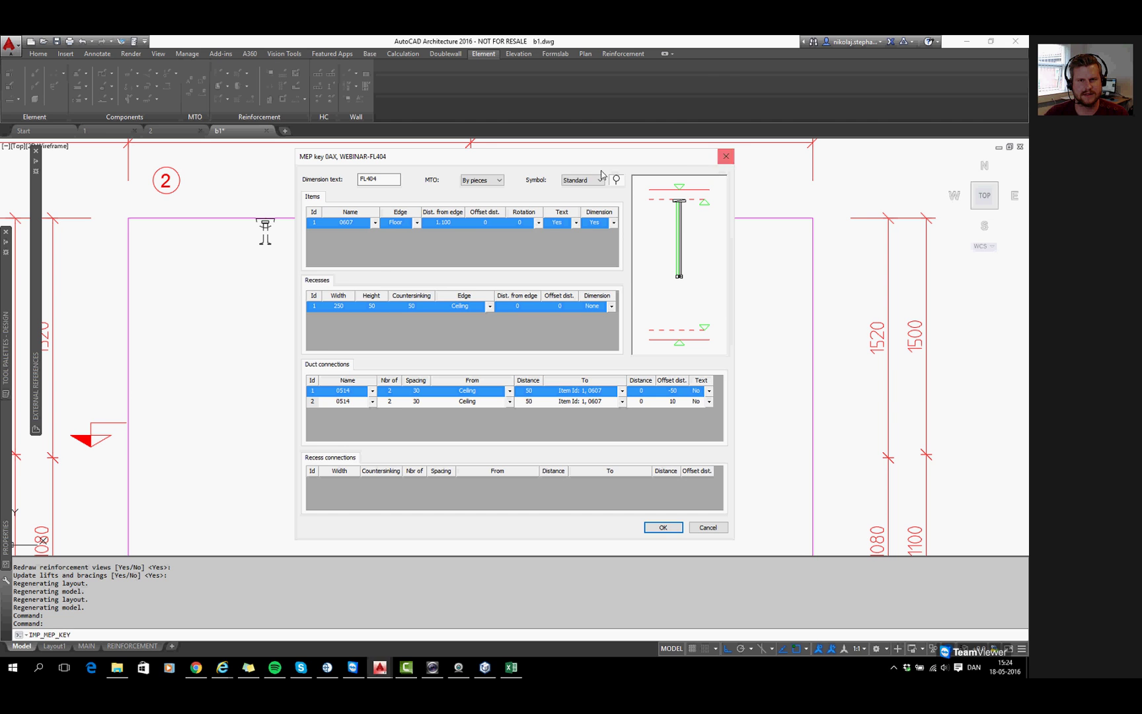
pyautogui.click(726, 156)
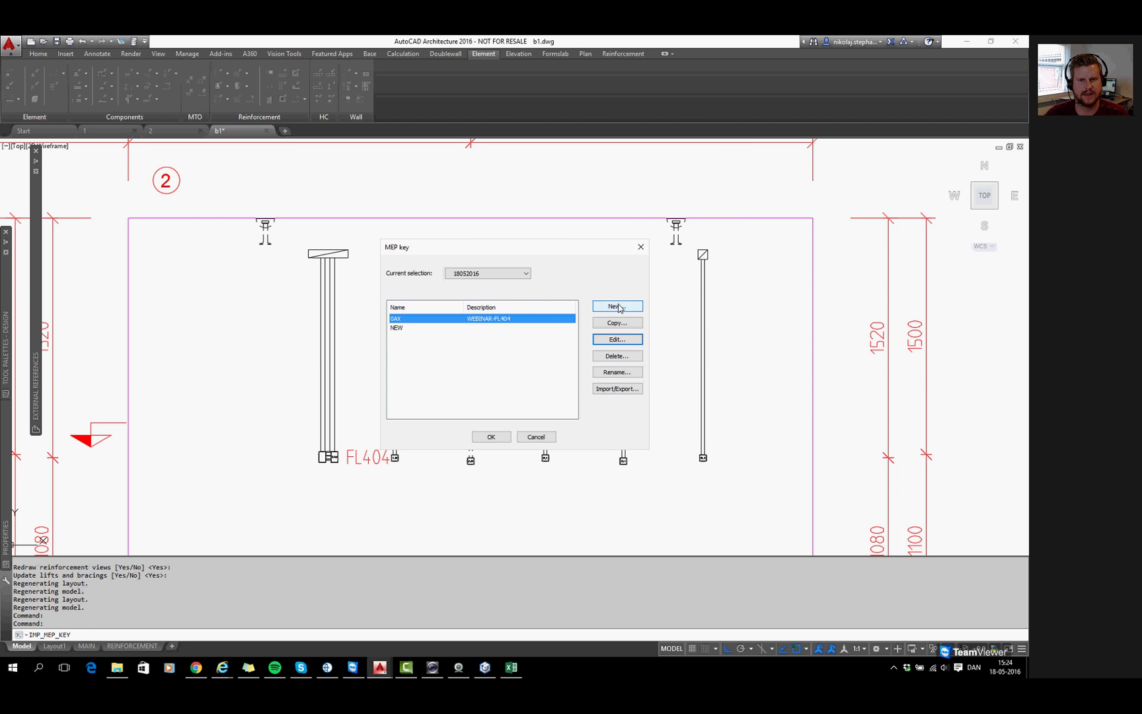
pyautogui.click(636, 248)
pyautogui.scroll(-10, 479, 354)
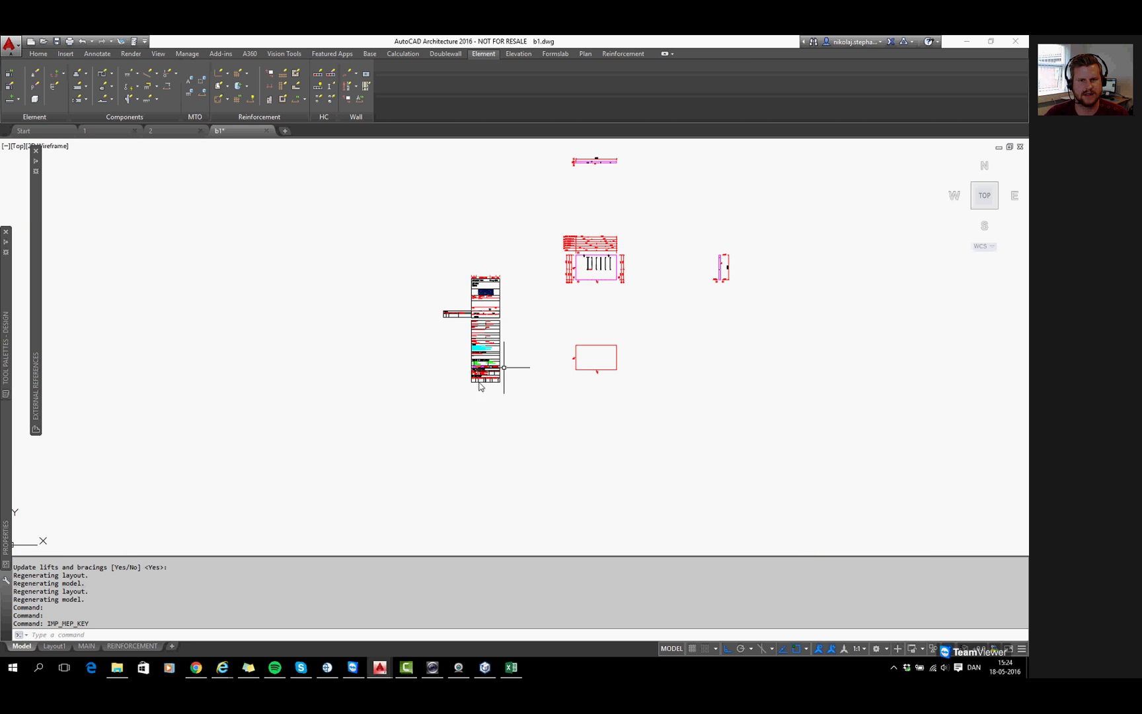
pyautogui.scroll(10, 479, 357)
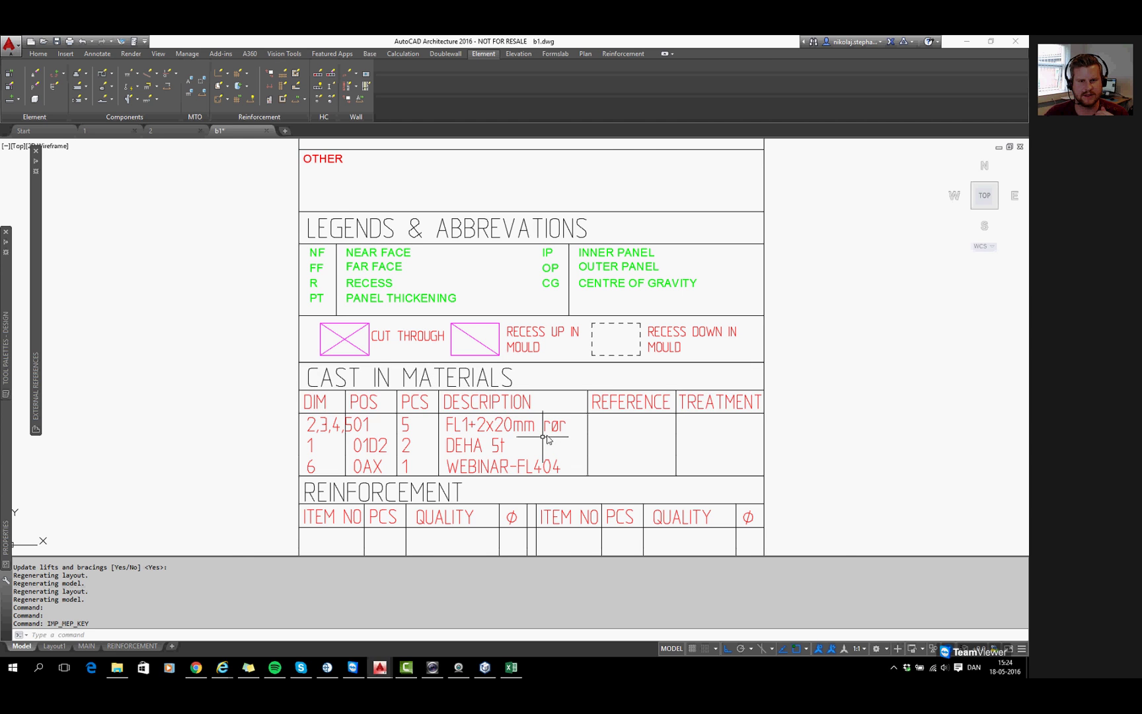
pyautogui.scroll(2, 547, 436)
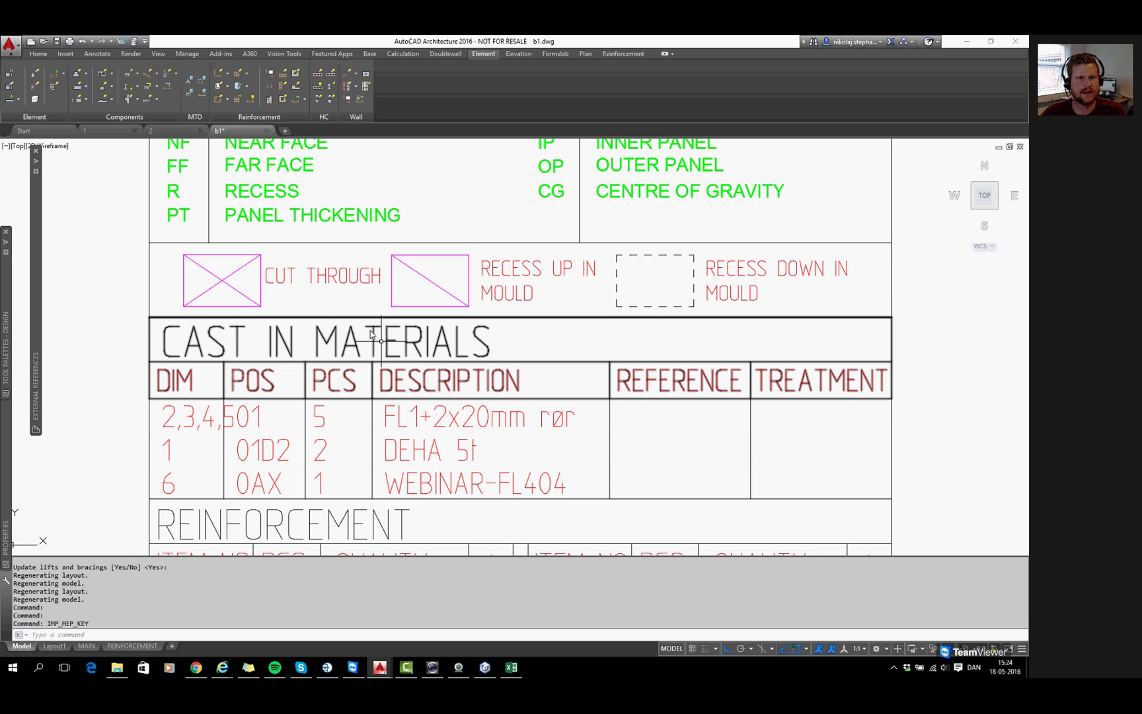
# Edit the MTO option in the definition of MEP key 0AX, WEBINAR-FL404
pyautogui.click(137, 89)
pyautogui.click(165, 169)
pyautogui.click(502, 320)
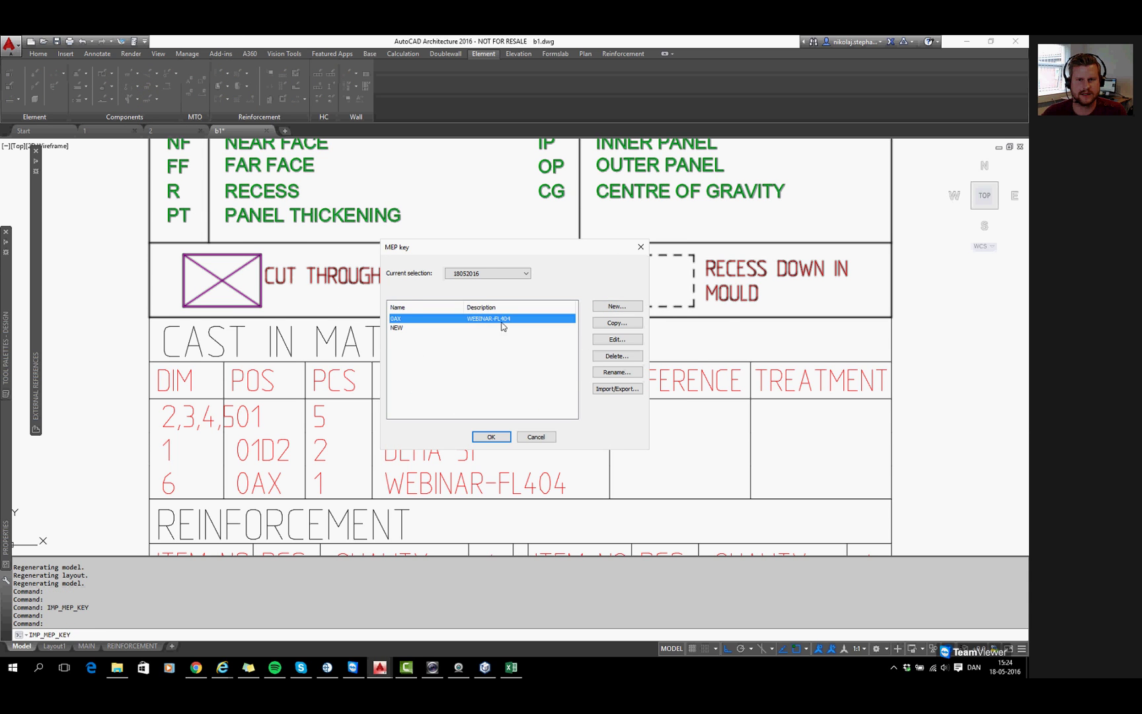
pyautogui.click(616, 339)
pyautogui.click(498, 180)
pyautogui.click(480, 190)
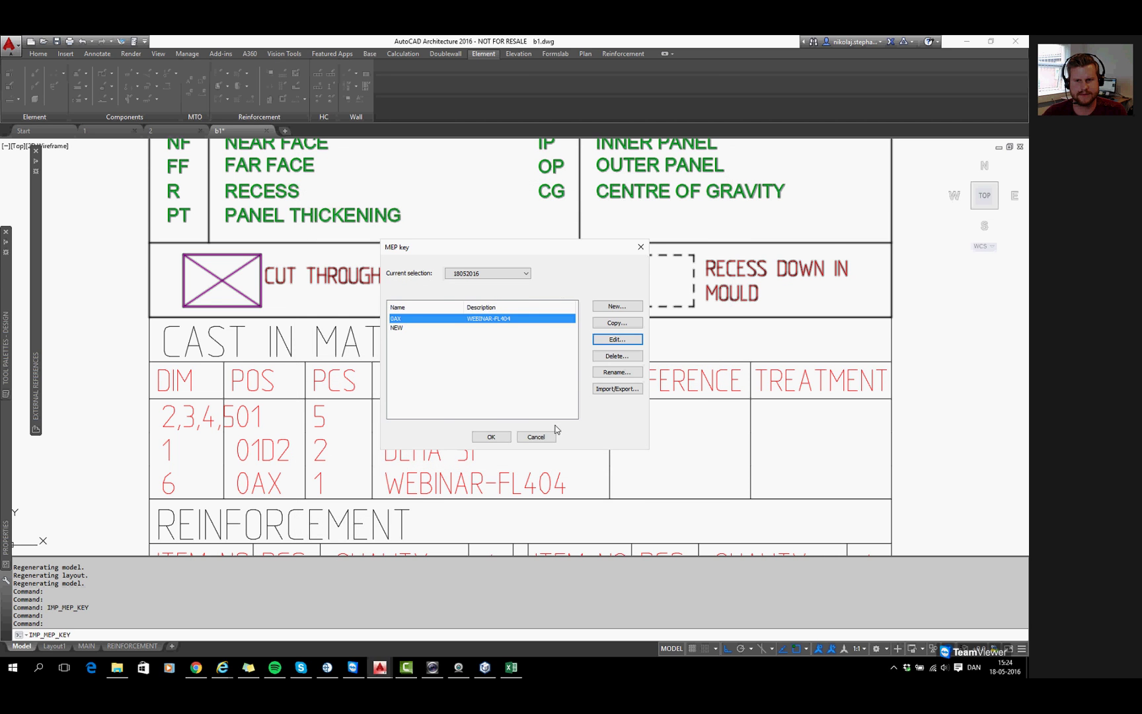